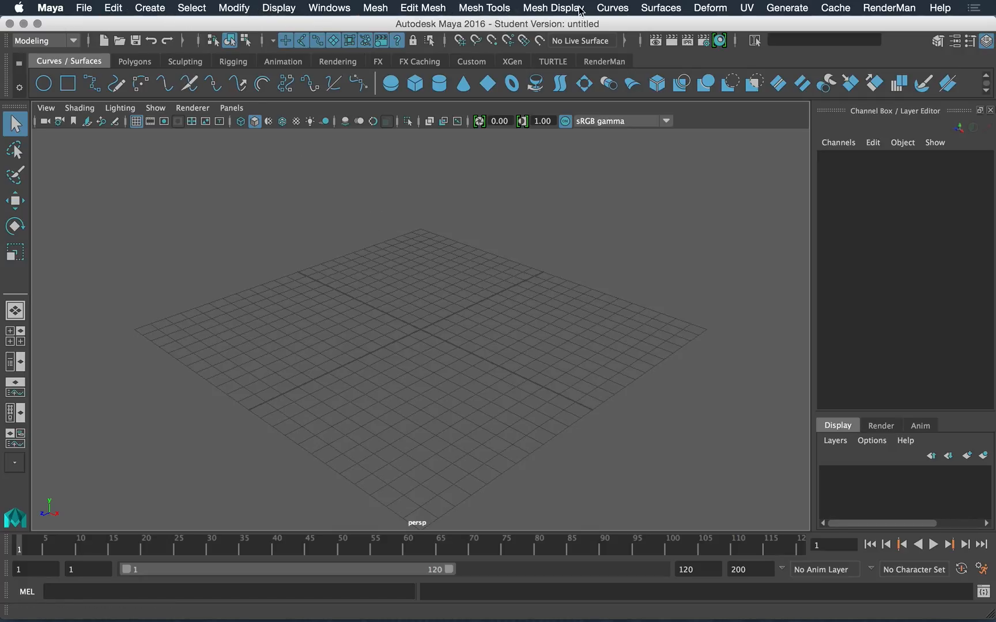
Look over the available file, help, Edit Mesh, Mesh and Windows commands.
left_click(84, 8)
left_click(84, 8)
left_click(940, 9)
left_click(944, 10)
left_click(424, 9)
left_click(426, 12)
left_click(389, 8)
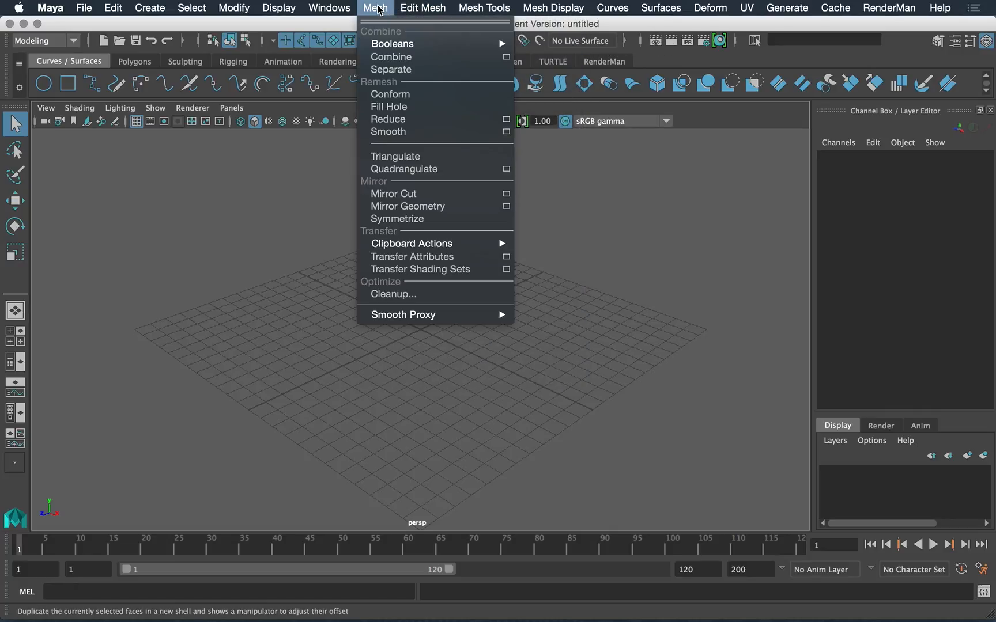
left_click(378, 8)
left_click(341, 7)
left_click(340, 8)
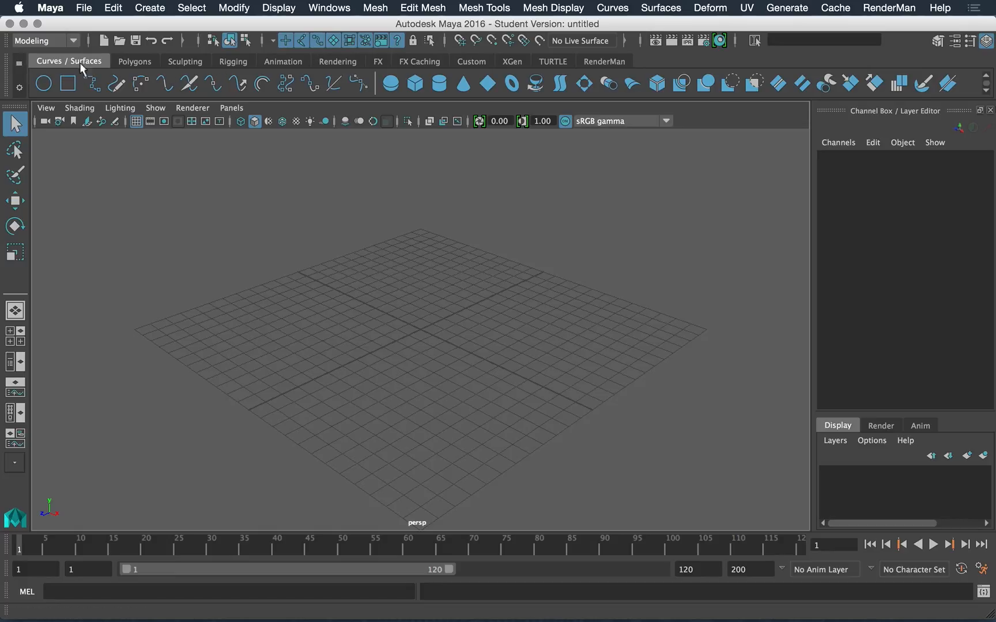
Compare the tools on the Polygons, Sculpting, Rigging and Curves / Surfaces shelves.
left_click(134, 61)
left_click(200, 62)
left_click(215, 62)
left_click(186, 62)
left_click(145, 62)
left_click(83, 60)
left_click(143, 60)
left_click(184, 61)
left_click(233, 61)
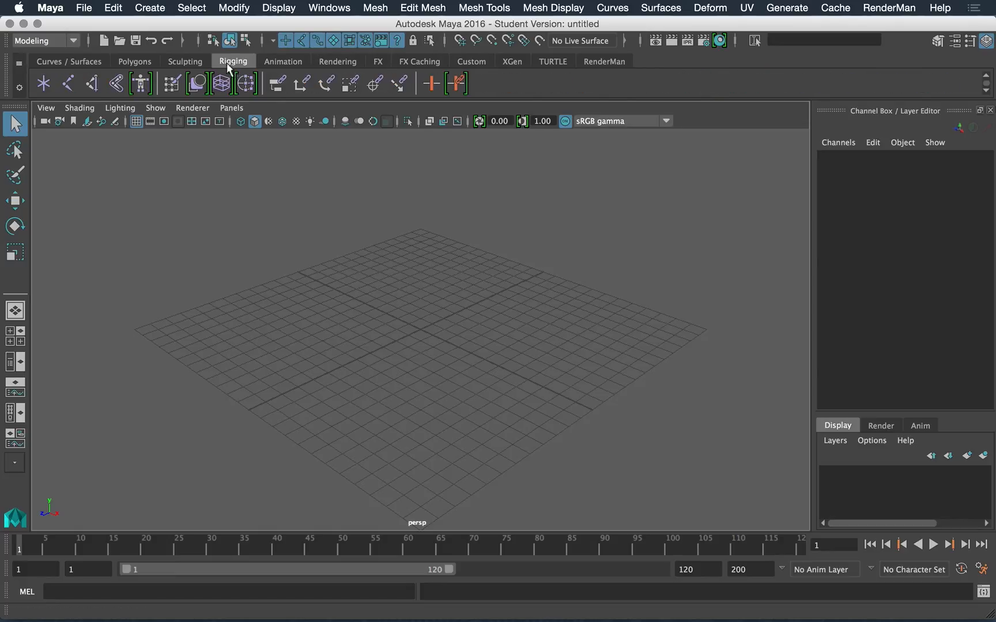
left_click(136, 62)
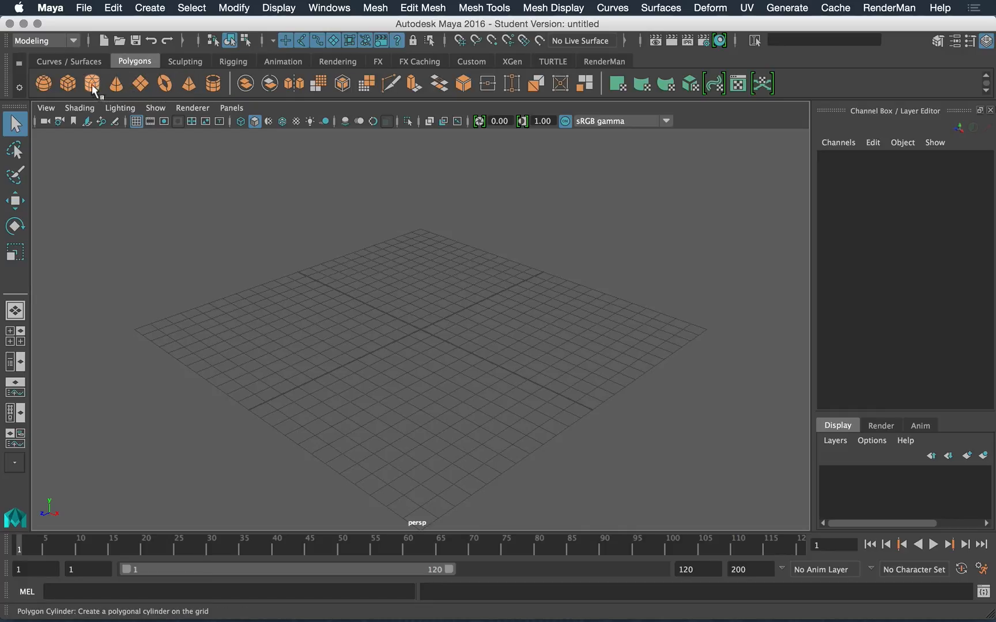
Look over the Mesh commands and the Sculpting, Rigging and Polygons shelf tools, finishing on the Curves / Surfaces shelf.
left_click(374, 8)
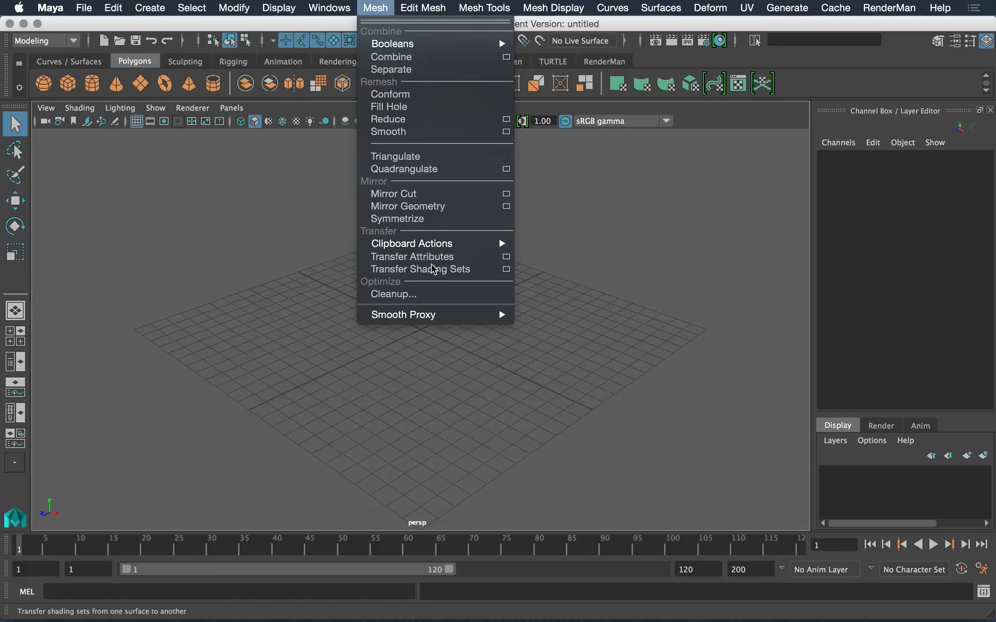
left_click(189, 70)
left_click(233, 62)
left_click(185, 61)
left_click(265, 62)
left_click(192, 61)
left_click(134, 61)
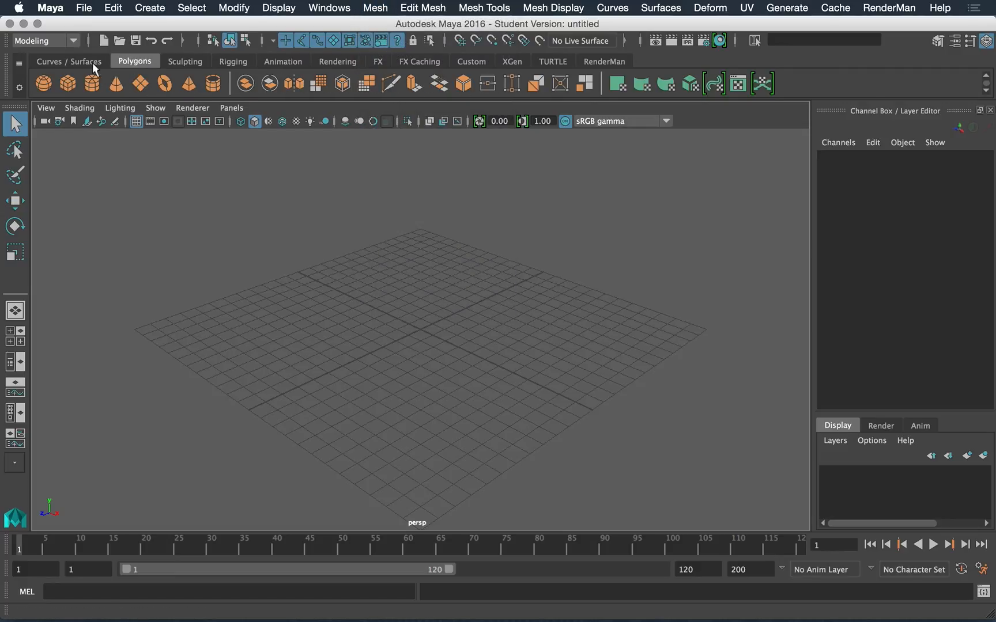
left_click(87, 61)
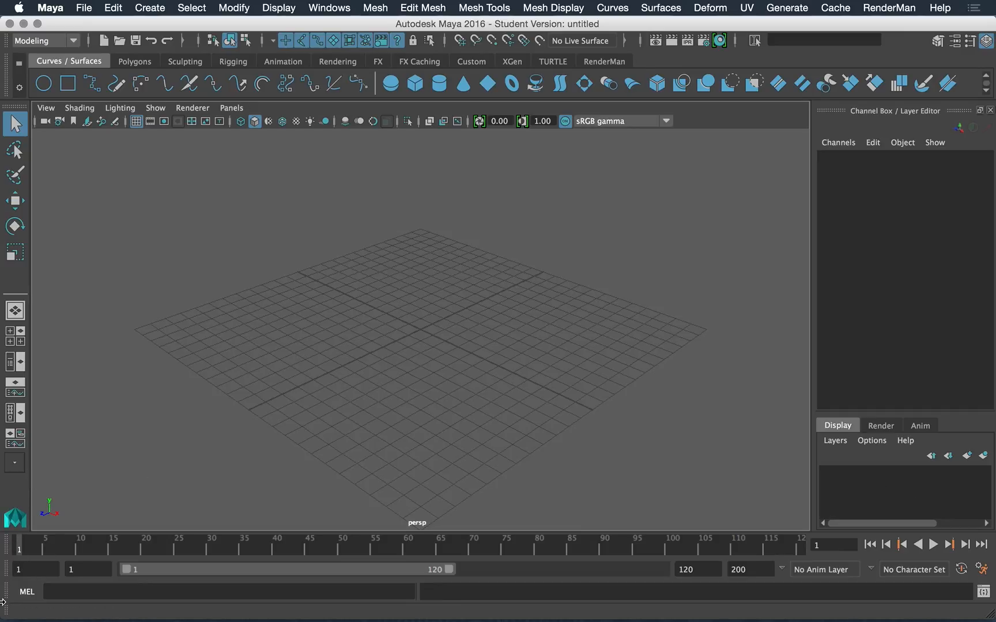
Move the current time to frame 57 and set the playback range to frames 25 through 150.
mouse_move(132, 551)
left_mouse_down()
mouse_move(491, 550)
mouse_move(386, 553)
left_mouse_up()
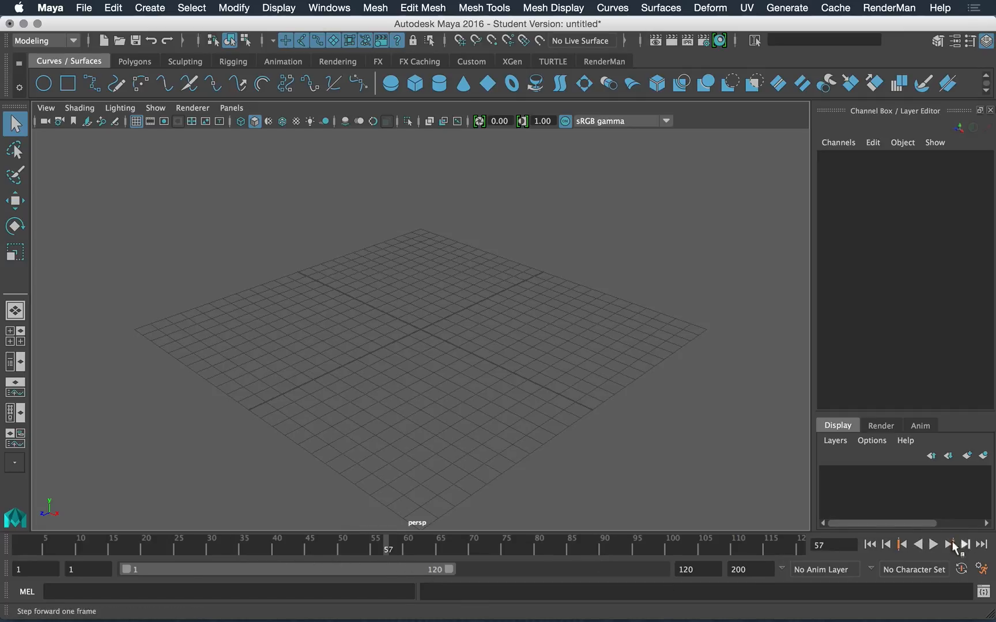
mouse_move(343, 570)
left_mouse_down()
mouse_move(618, 581)
mouse_move(275, 583)
mouse_move(493, 589)
mouse_move(338, 580)
mouse_move(424, 573)
mouse_move(363, 567)
mouse_move(373, 553)
mouse_move(369, 567)
mouse_move(402, 571)
mouse_move(351, 568)
left_mouse_up()
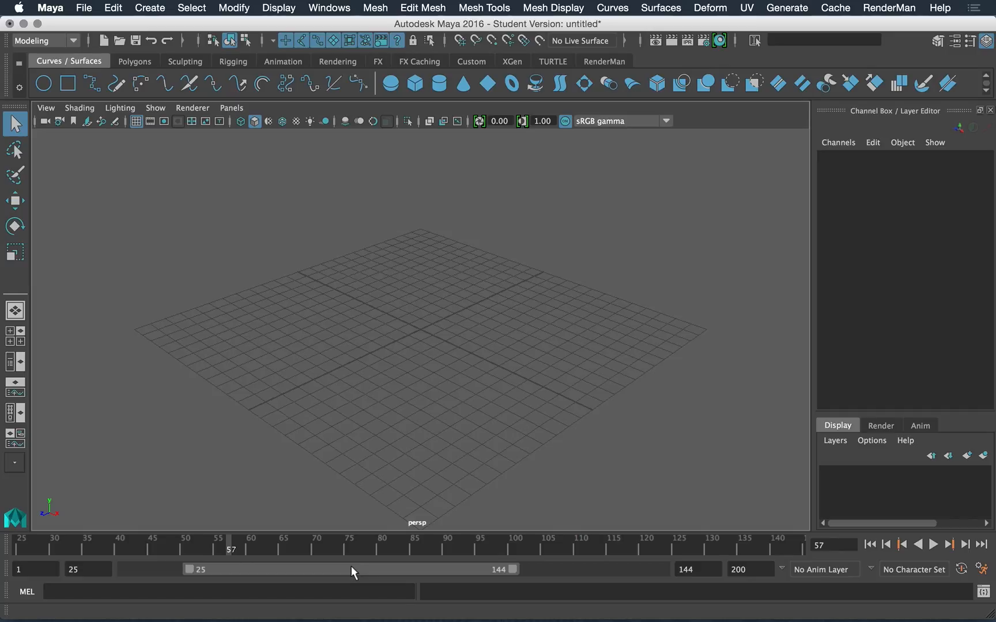
left_click_drag(362, 567, 531, 560)
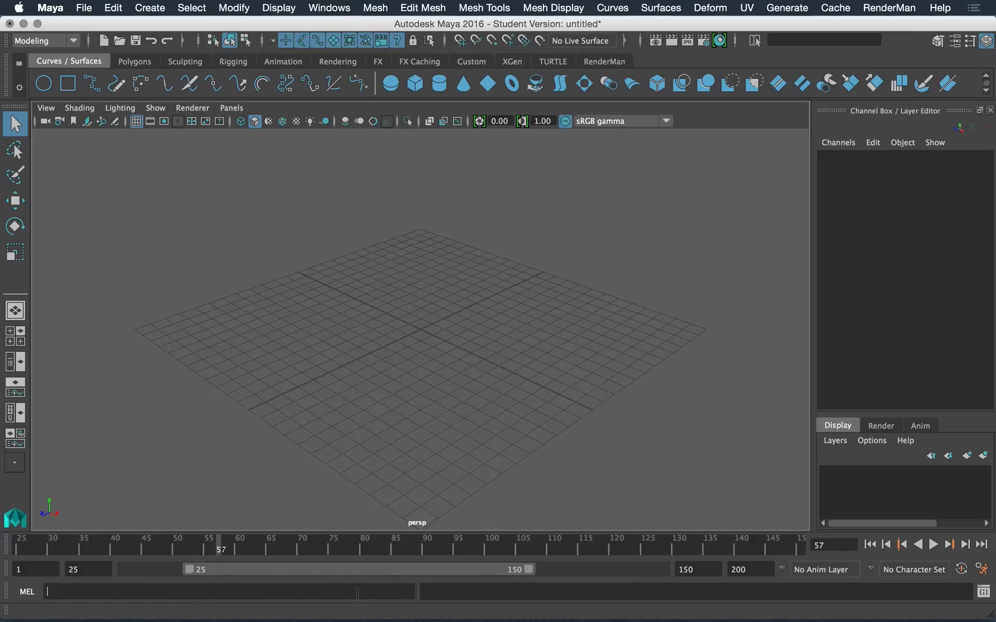
Try out the command line with arbitrary text, clear it, and switch the script language to Python and back to MEL.
left_click(265, 593)
type("kjhlkjljl")
key("BackSpace")
key("BackSpace")
key("BackSpace")
key("BackSpace")
key("BackSpace")
key("BackSpace")
key("BackSpace")
key("BackSpace")
key("BackSpace")
left_click(30, 592)
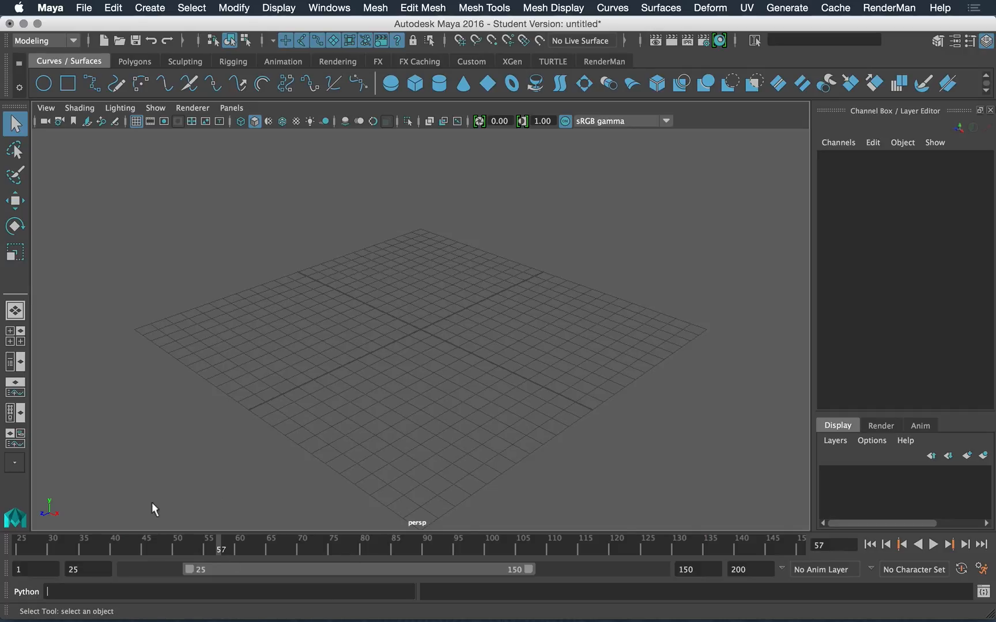
left_click(26, 593)
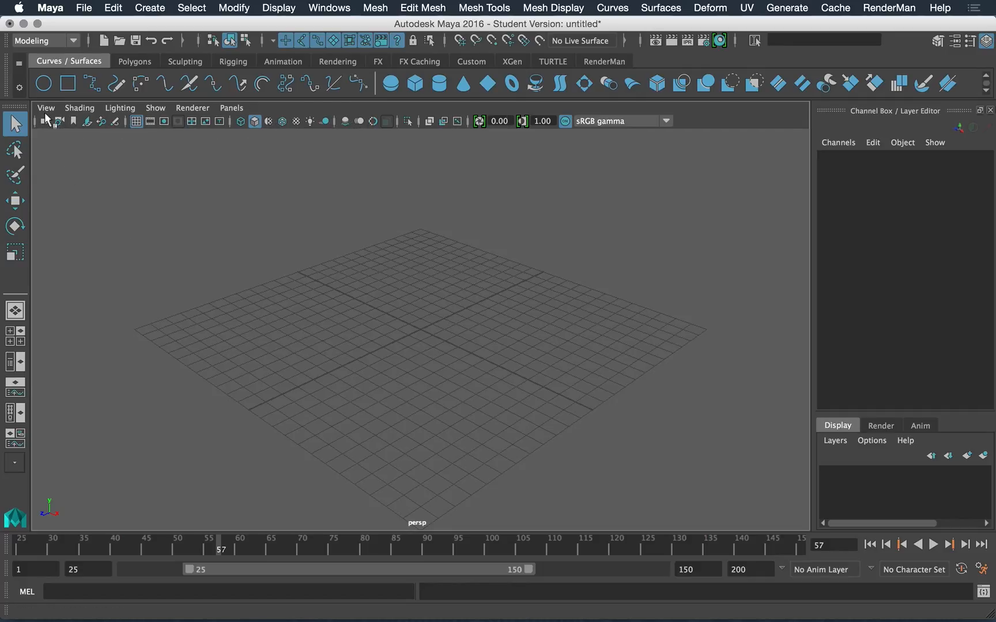
Examine the viewport's shading, lighting and object display options, the Channel Box commands and the animation layer and character set choices.
left_click(79, 108)
mouse_move(113, 111)
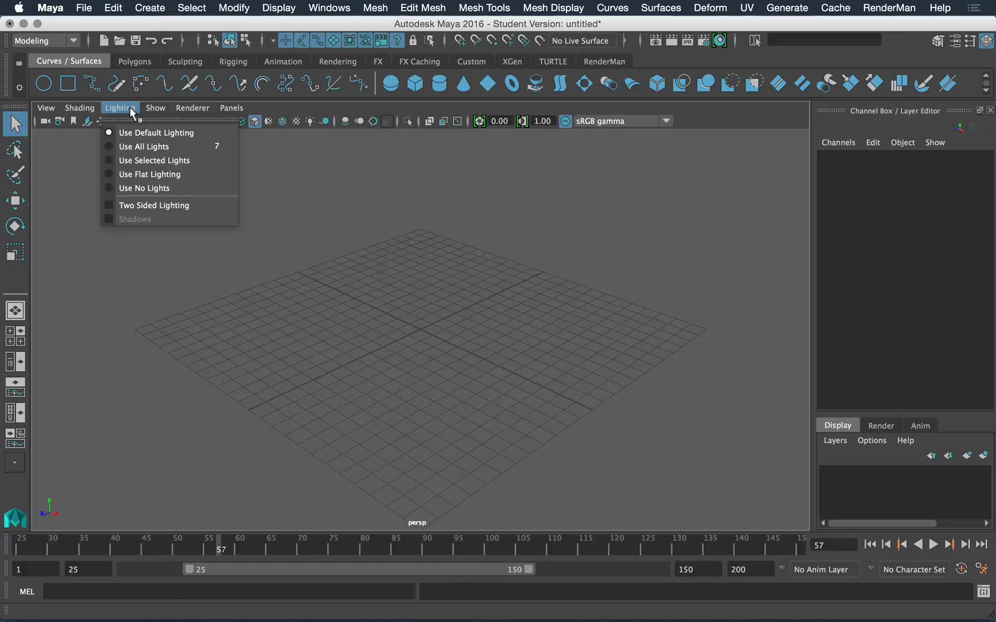
mouse_move(156, 108)
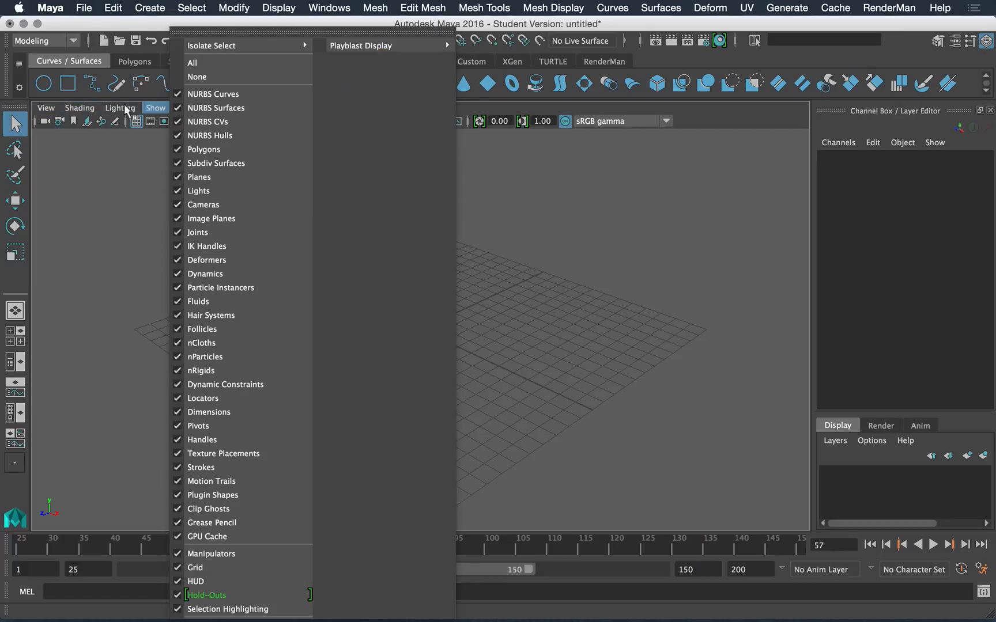
left_click(486, 258)
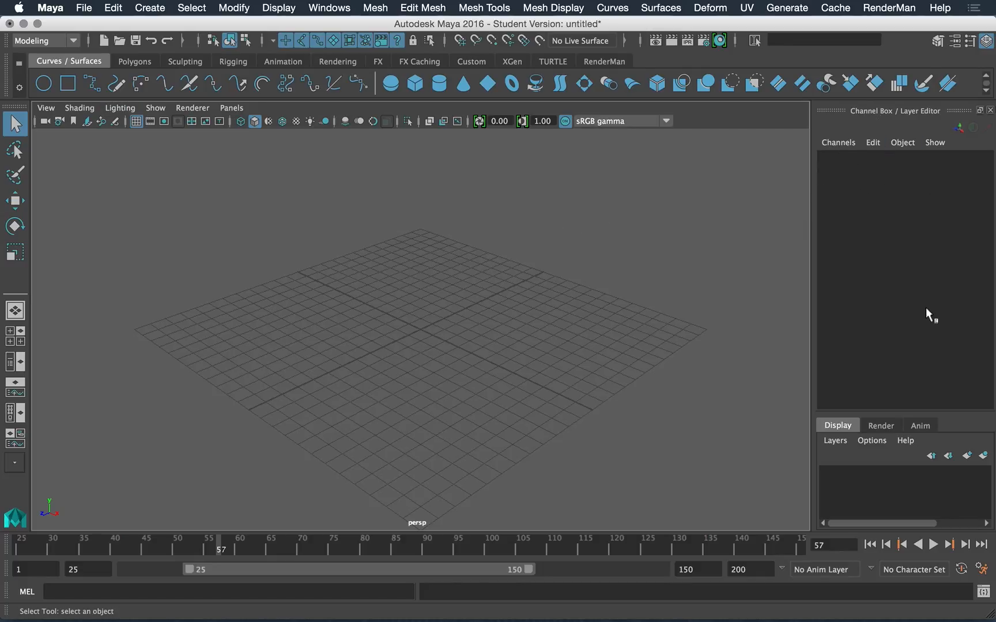
left_click(834, 142)
mouse_move(934, 144)
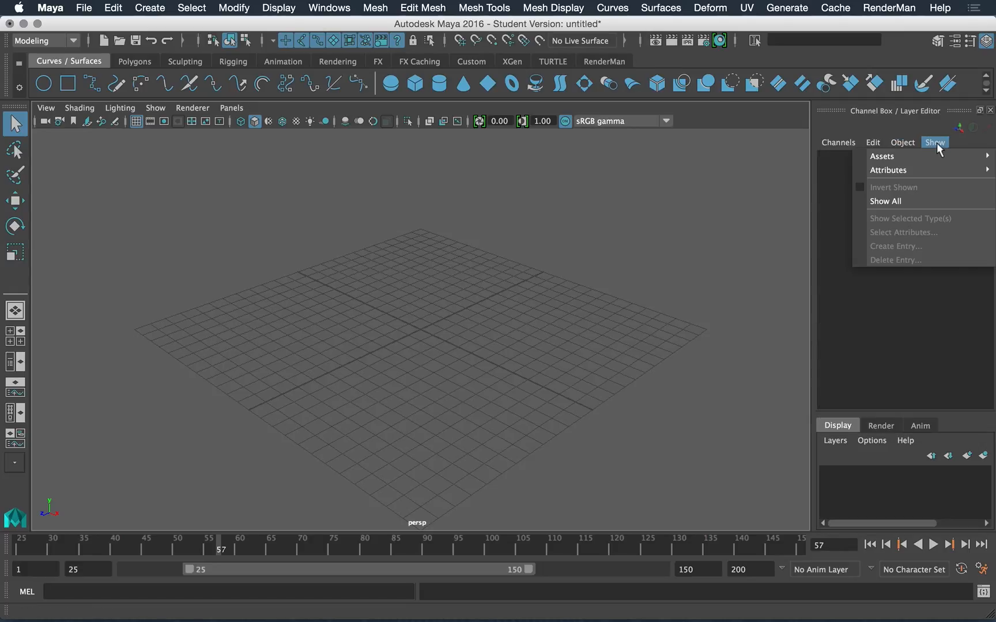
mouse_move(849, 145)
left_click(554, 315)
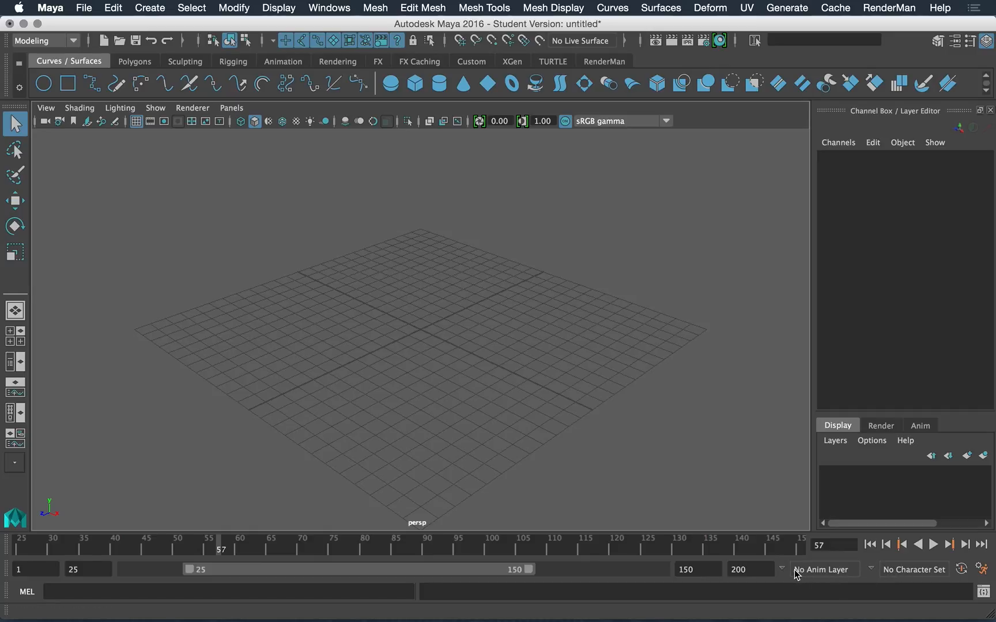
left_click(871, 569)
left_click(783, 572)
Examine the Settings/Preferences entries, the Saved Layouts choices and the Mesh Tools commands.
left_click(326, 8)
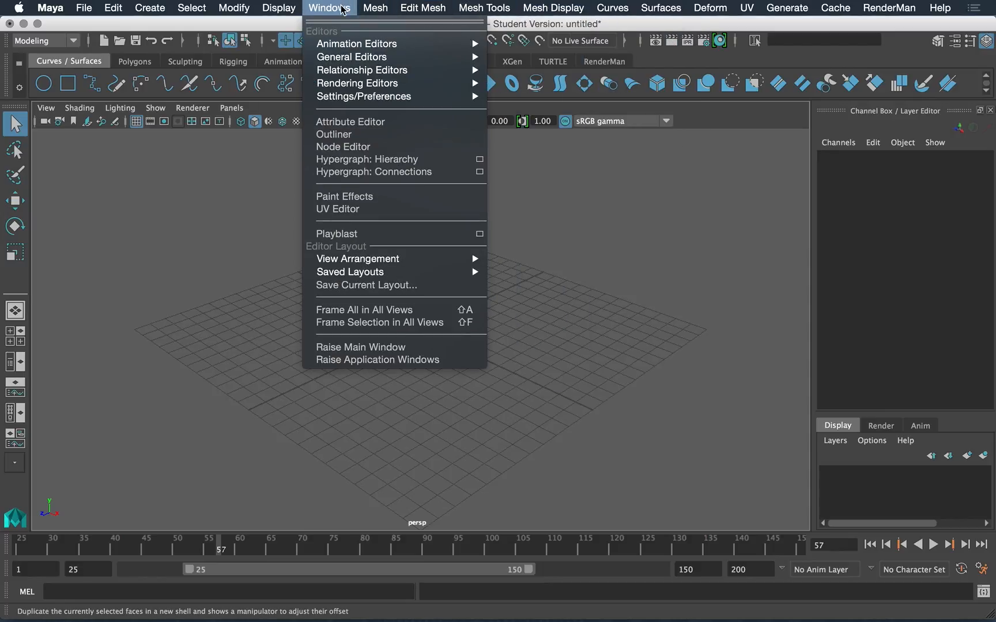
mouse_move(403, 96)
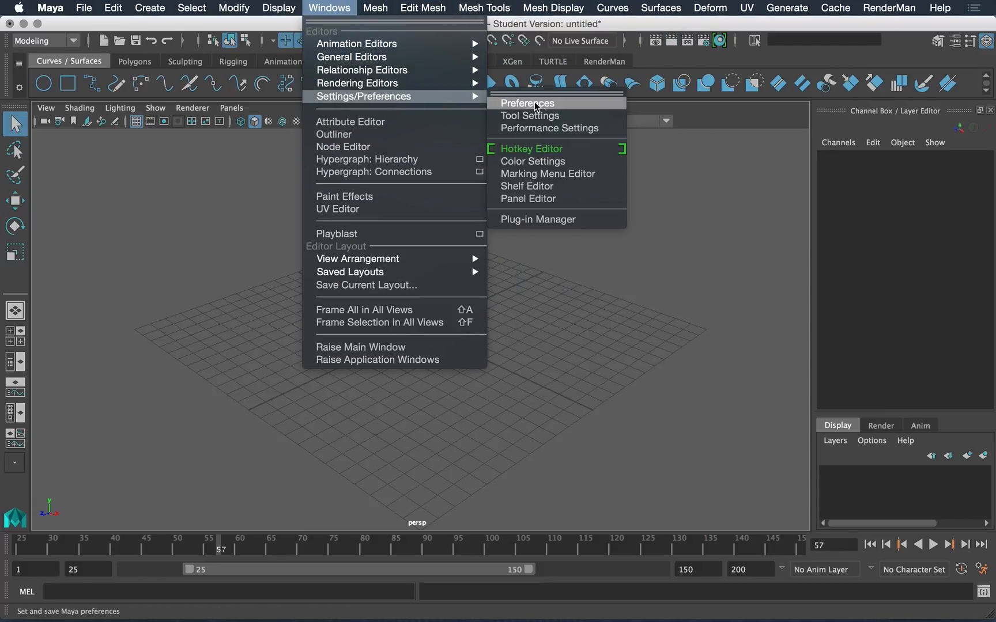
mouse_move(403, 272)
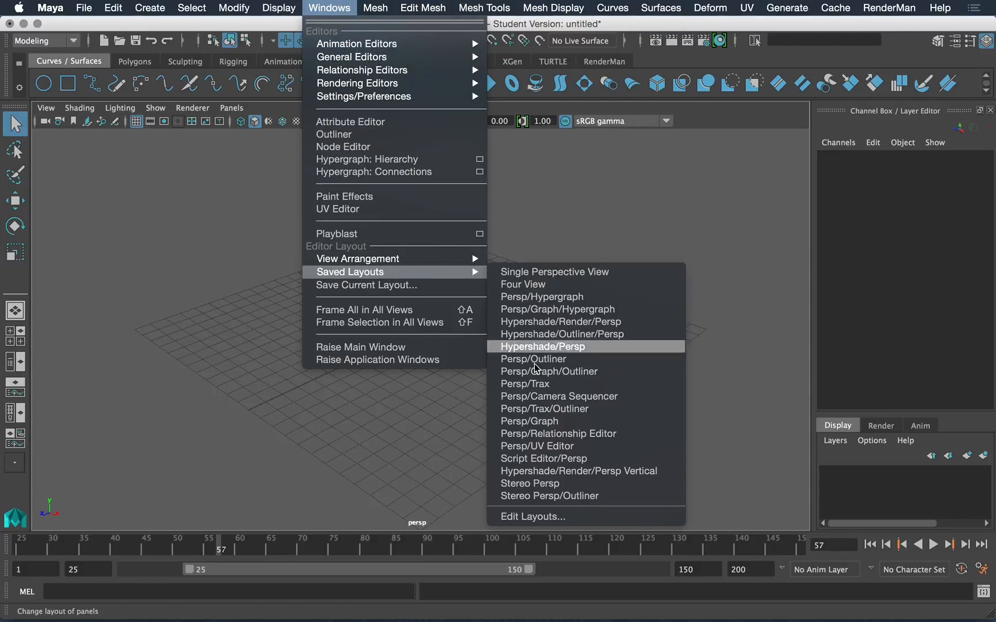
mouse_move(534, 193)
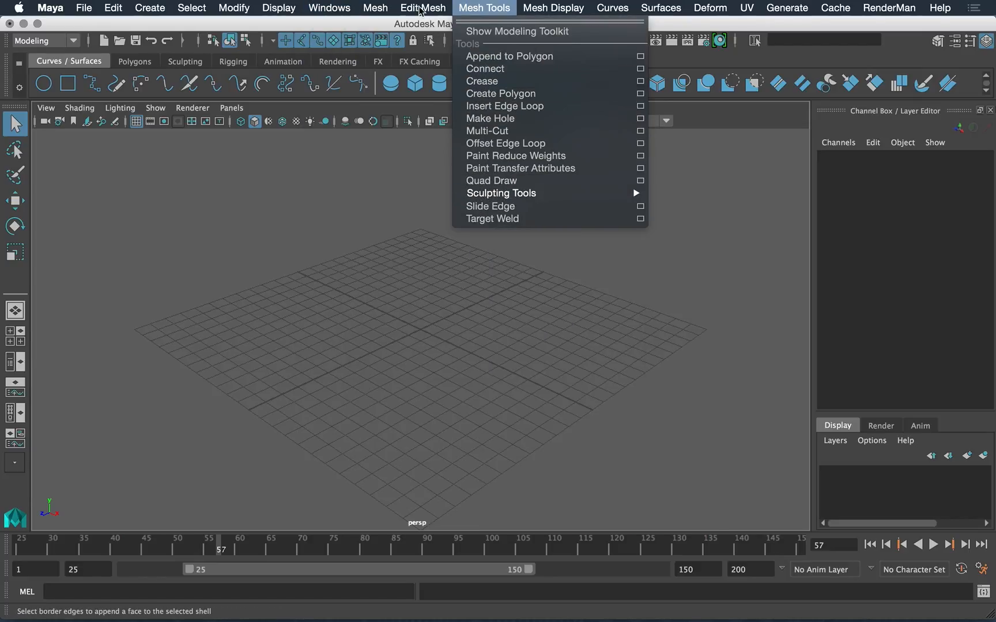
mouse_move(336, 7)
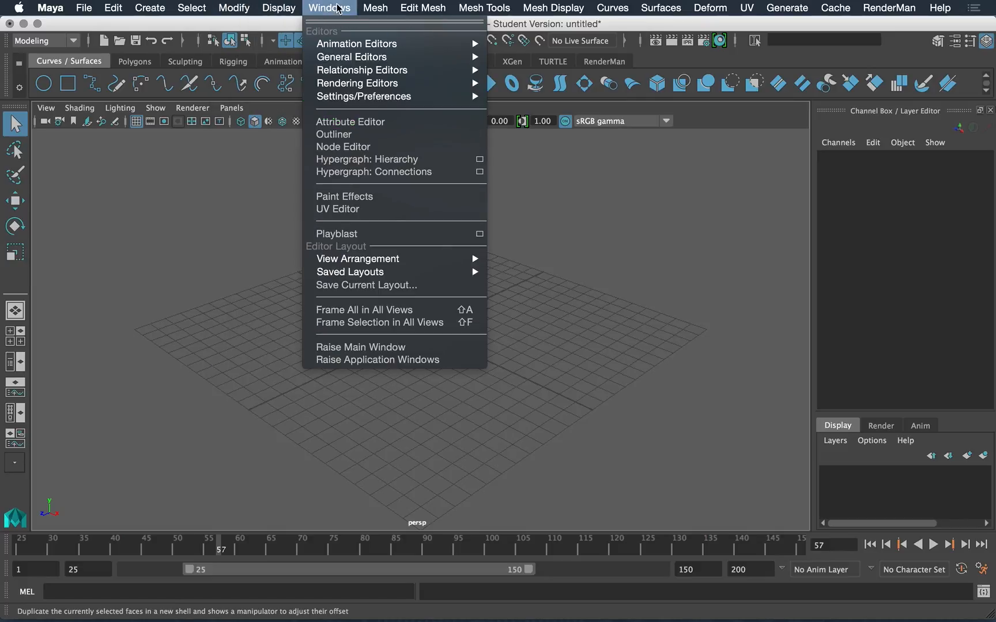
Open the Smooth options, look through the division and OpenSubdiv Catmull-Clark settings, and close them without applying.
mouse_move(427, 6)
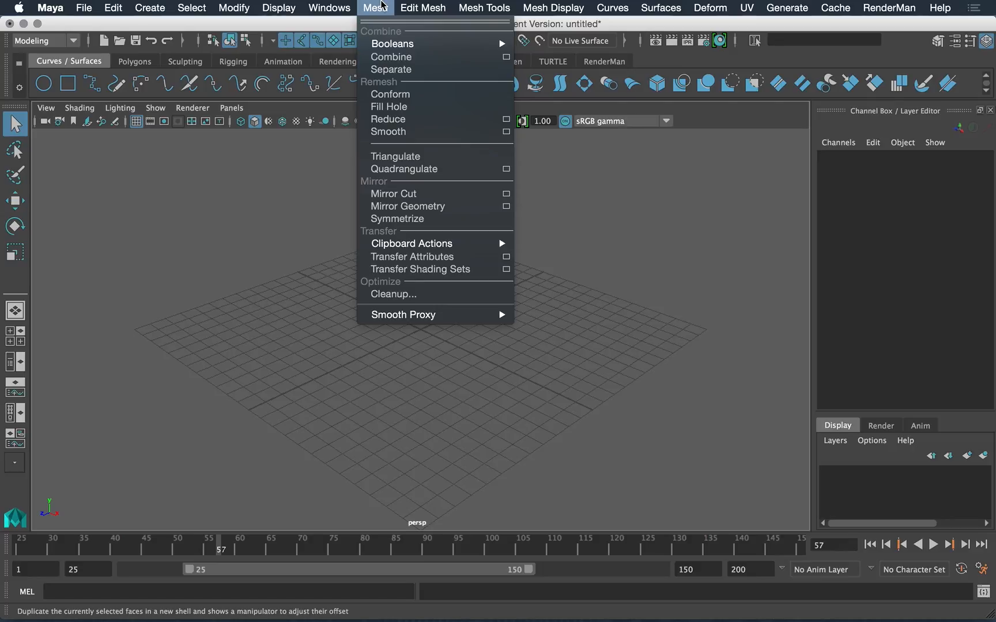
left_click(507, 133)
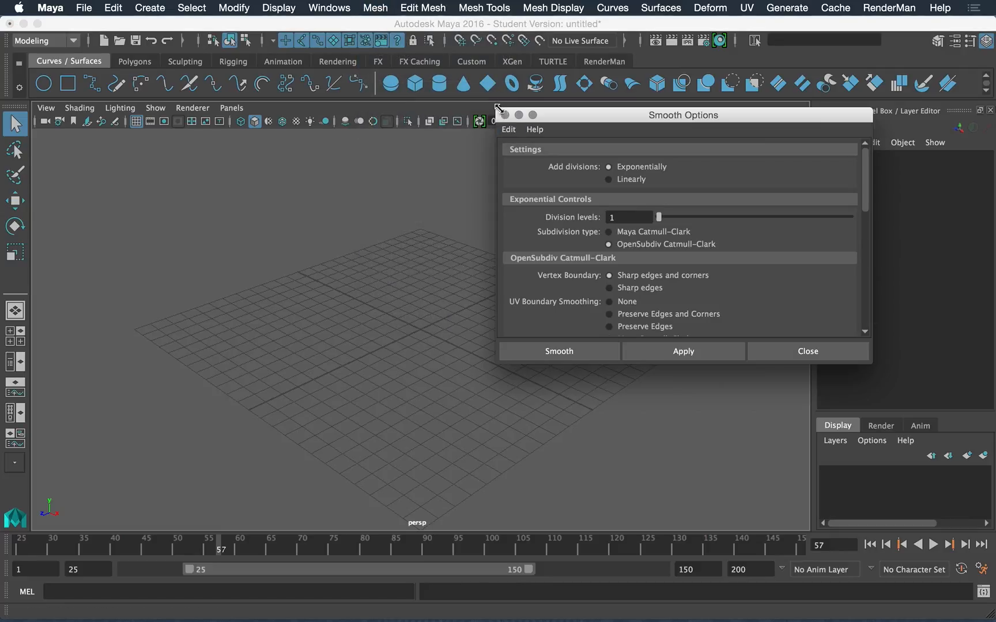
left_click_drag(578, 118, 381, 157)
left_click(375, 7)
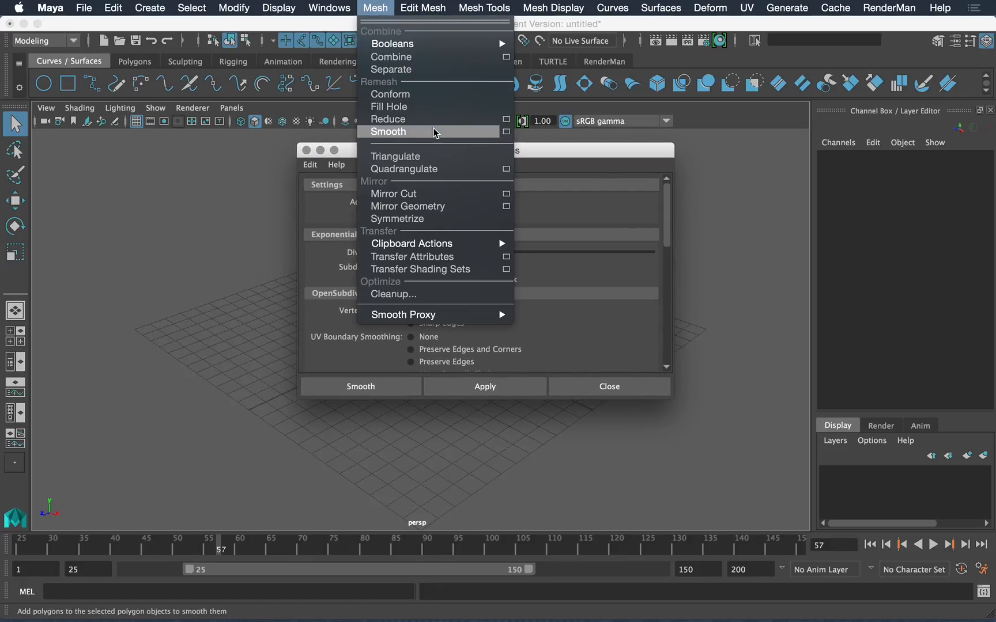
left_click(546, 151)
mouse_move(536, 155)
left_mouse_down()
mouse_move(504, 142)
mouse_move(522, 153)
left_mouse_up()
left_click(295, 153)
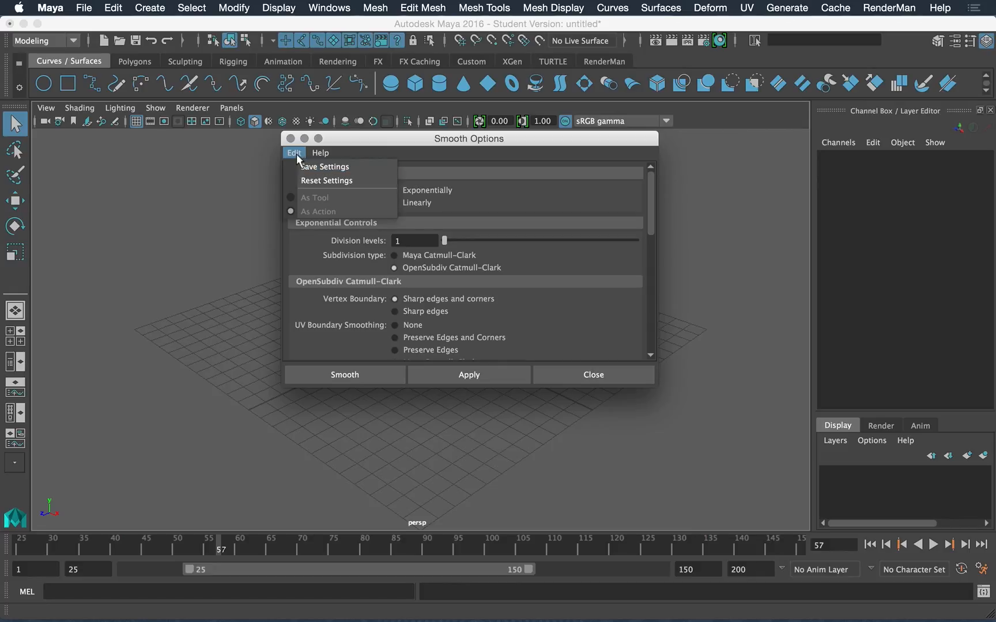
left_click(321, 153)
left_click_drag(357, 143, 381, 166)
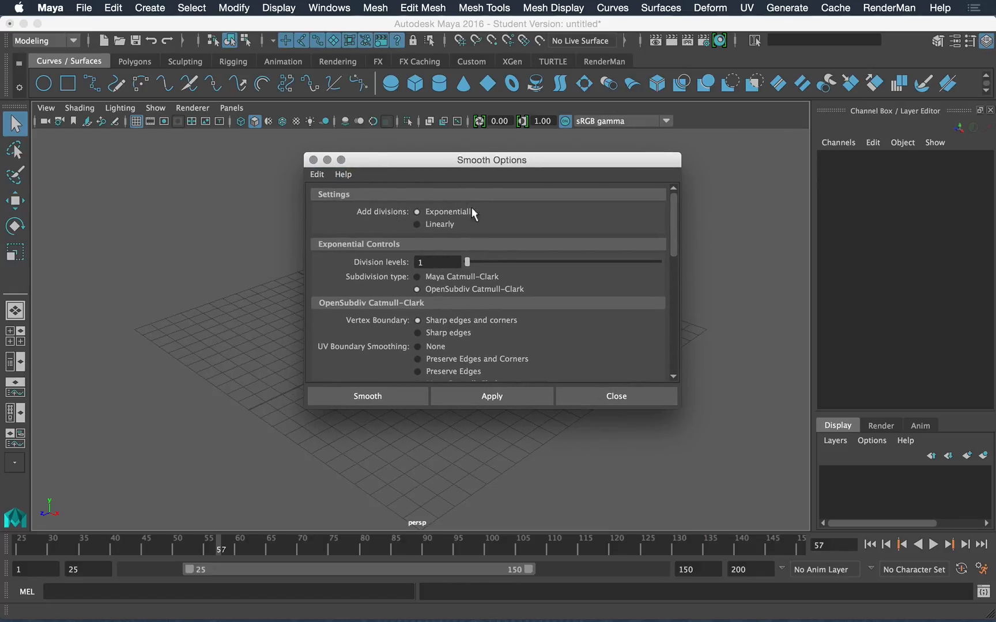
scroll(471, 211, "down", 5)
scroll(474, 256, "up", 4)
scroll(448, 287, "down", 5)
scroll(458, 274, "up", 4)
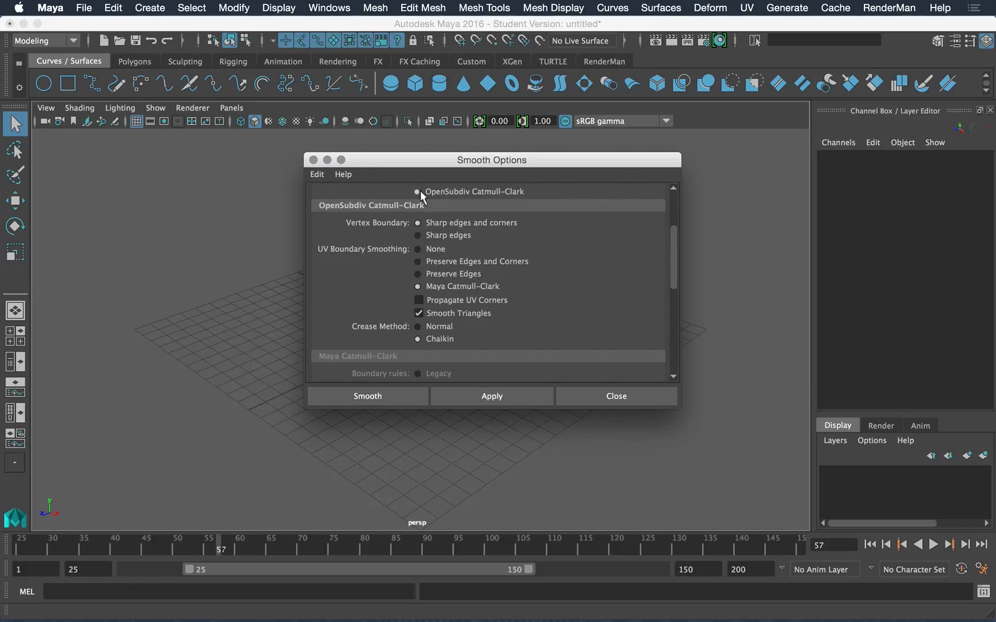
left_click(662, 398)
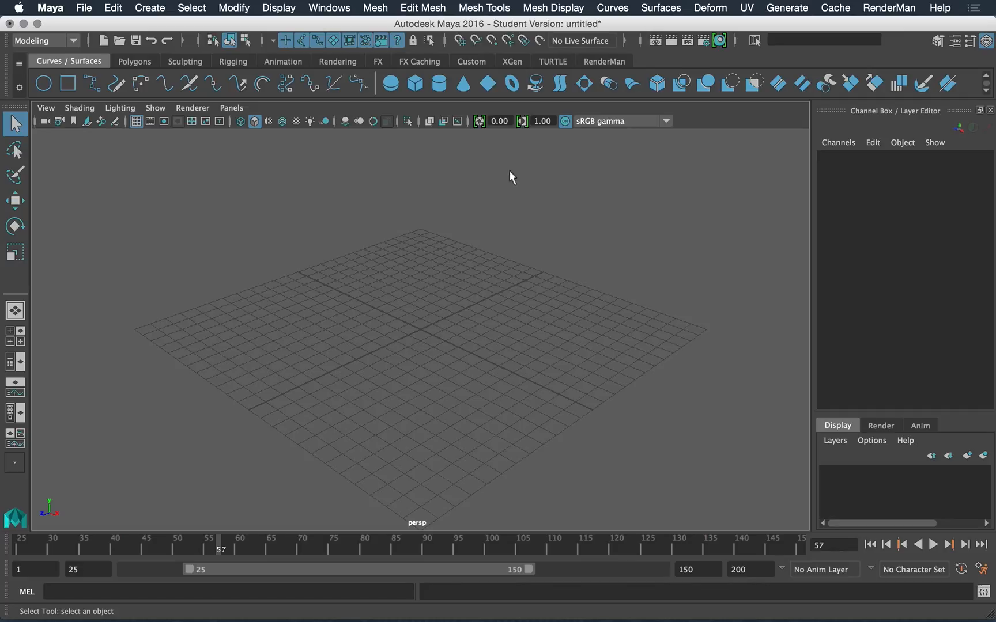
Open the Chamfer Vertex options, review the width setting, and close them without applying.
scroll(456, 404, "up", 4)
scroll(456, 403, "down", 9)
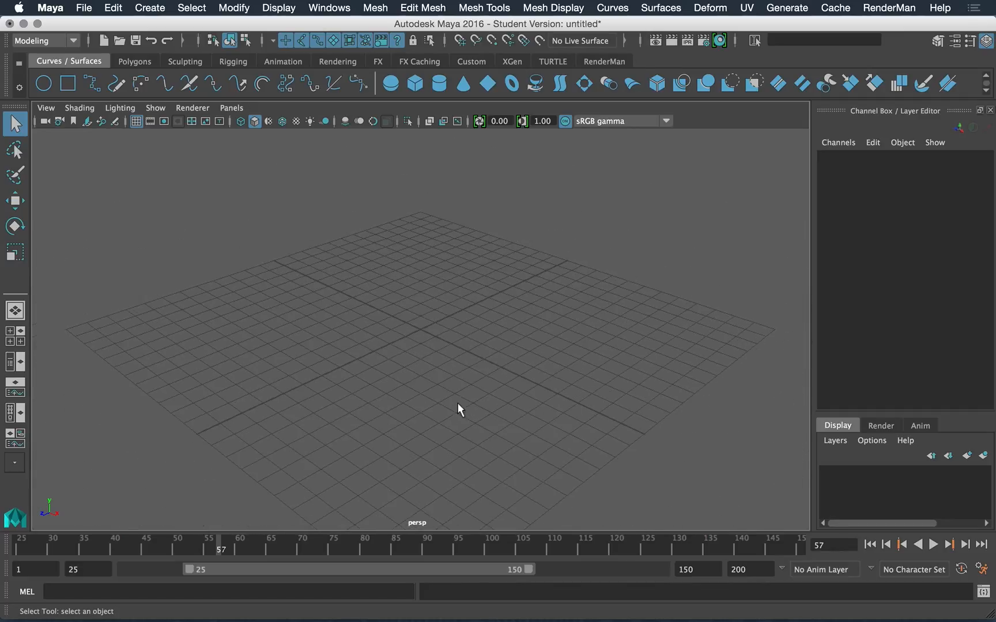
scroll(457, 400, "up", 5)
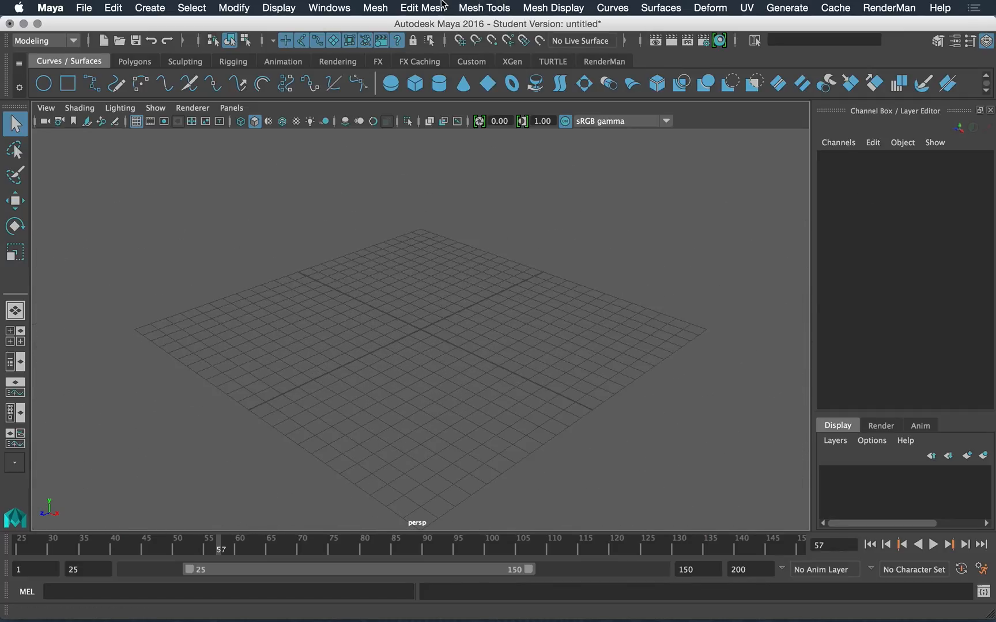
left_click(423, 8)
left_click(577, 194)
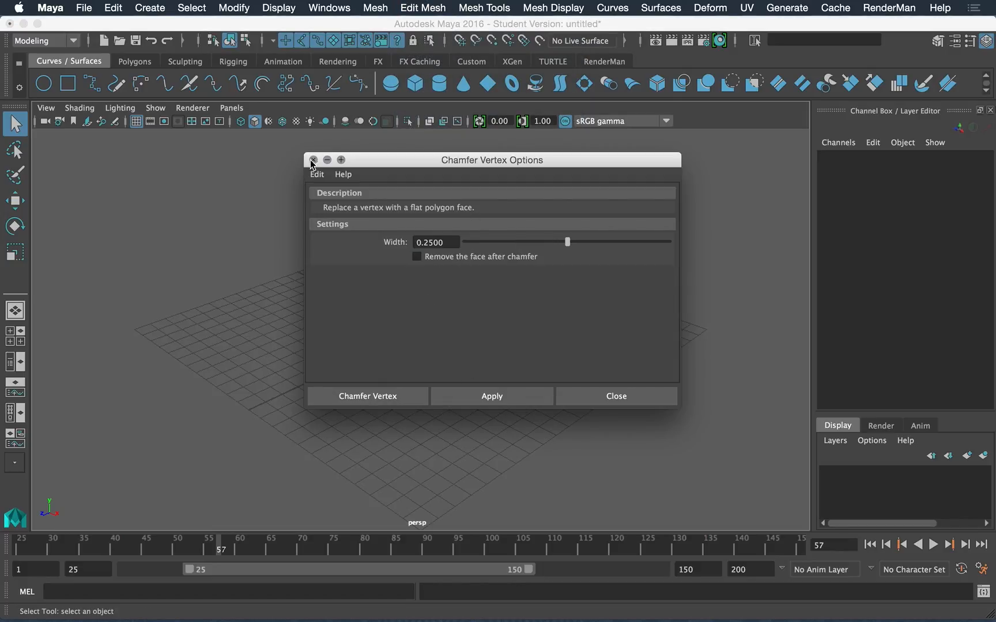
left_click(316, 174)
left_click(317, 174)
left_click(598, 394)
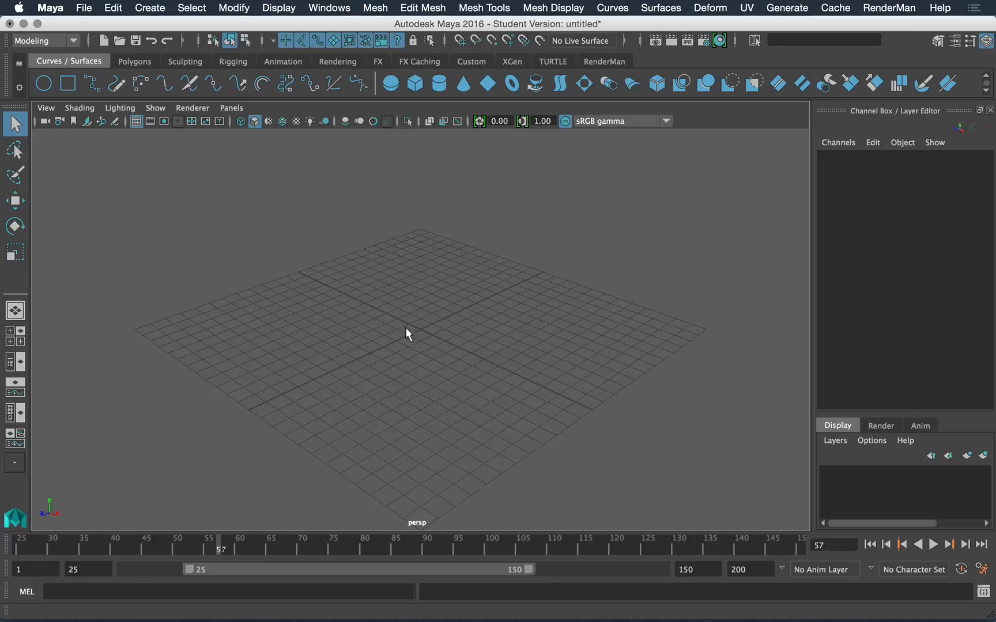
Orbit, zoom and pan the perspective camera to look at the grid from different angles.
left_click_drag(333, 350, 408, 339, "alt")
left_click_drag(466, 362, 423, 325, "alt")
right_click_drag(420, 324, 440, 352, "alt")
left_click_drag(427, 344, 452, 334, "alt")
middle_click_drag(445, 321, 432, 331, "alt")
mouse_move(423, 332)
left_mouse_down("alt")
mouse_move(460, 326)
mouse_move(445, 339)
mouse_move(350, 325)
mouse_move(389, 340)
mouse_move(444, 323)
left_mouse_up("alt")
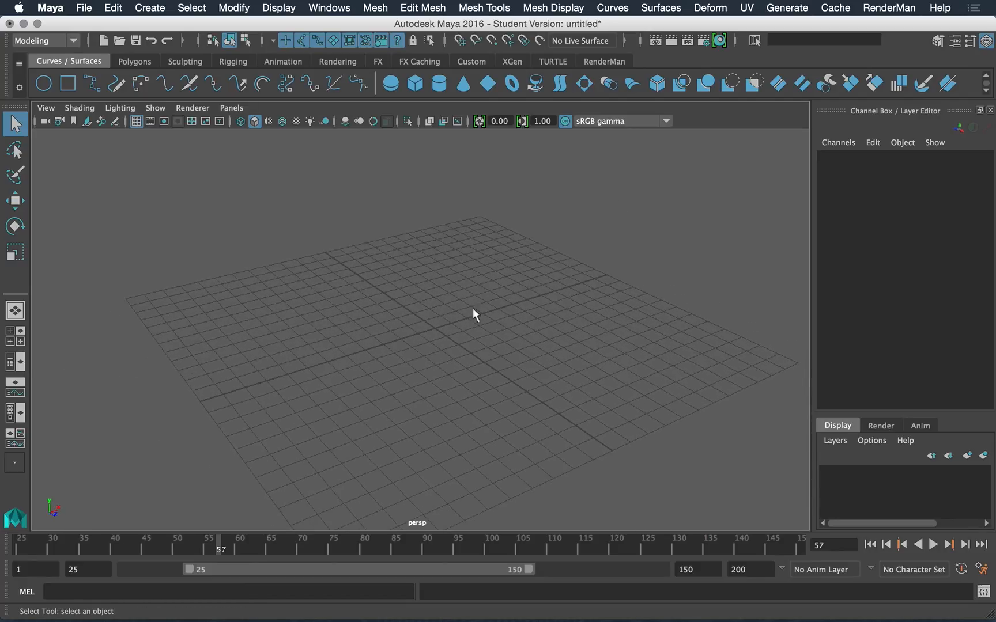
left_click_drag(551, 296, 386, 380, "alt")
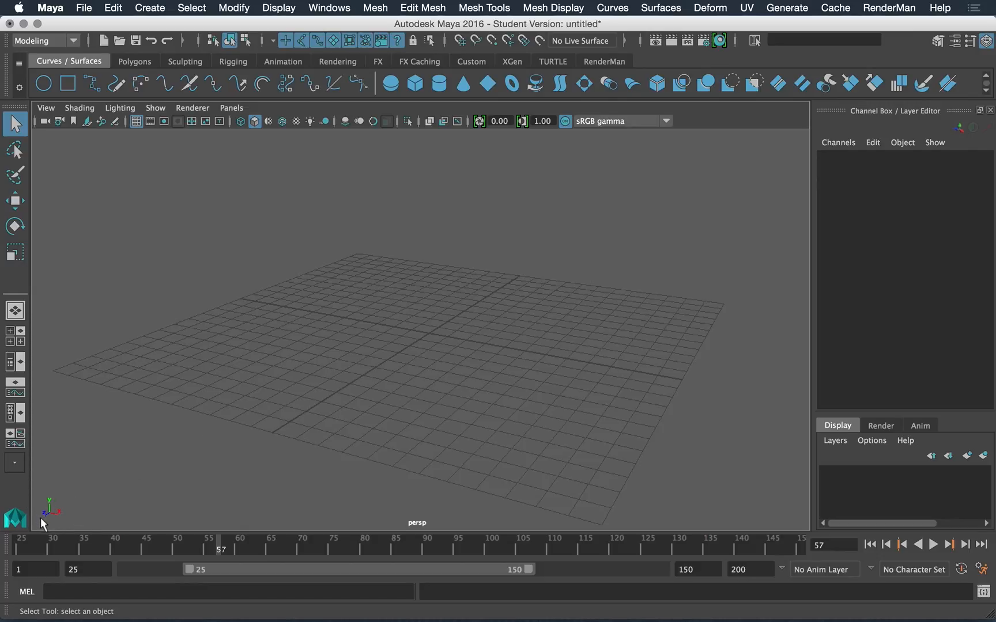
Tumble, zoom and pan the perspective view around the empty grid.
left_click_drag(402, 313, 358, 376, "alt")
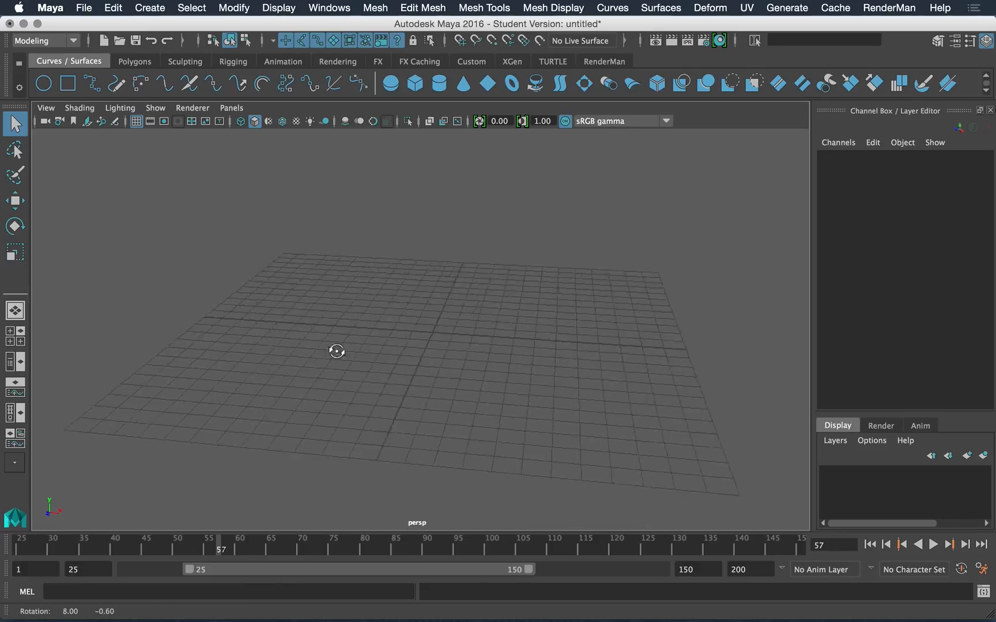
right_click_drag(331, 273, 435, 369, "alt")
mouse_move(447, 368)
middle_mouse_down("alt")
mouse_move(438, 373)
mouse_move(367, 240)
mouse_move(469, 273)
mouse_move(430, 303)
mouse_move(423, 267)
mouse_move(425, 396)
mouse_move(444, 370)
middle_mouse_up("alt")
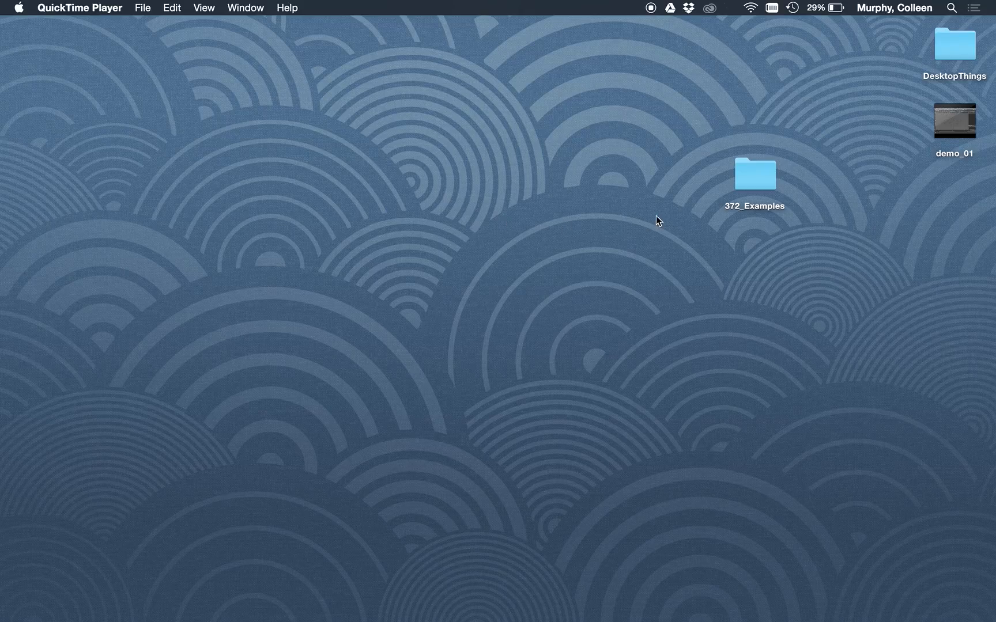
Switch to the Finder desktop and open the 372_Examples project folder.
left_click_drag(749, 177, 697, 163)
left_click(702, 212)
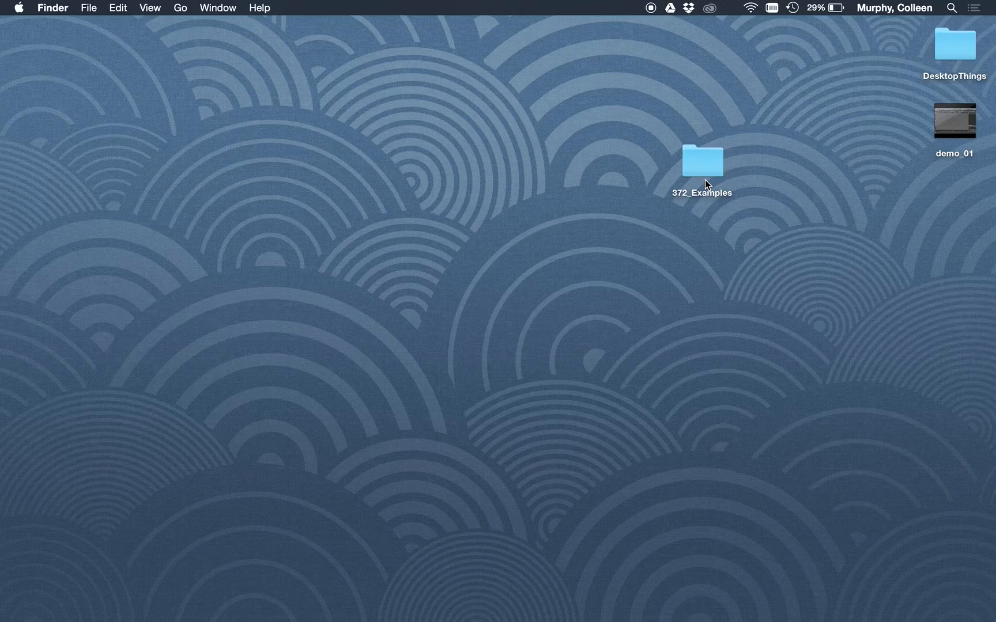
left_click_drag(704, 168, 607, 272)
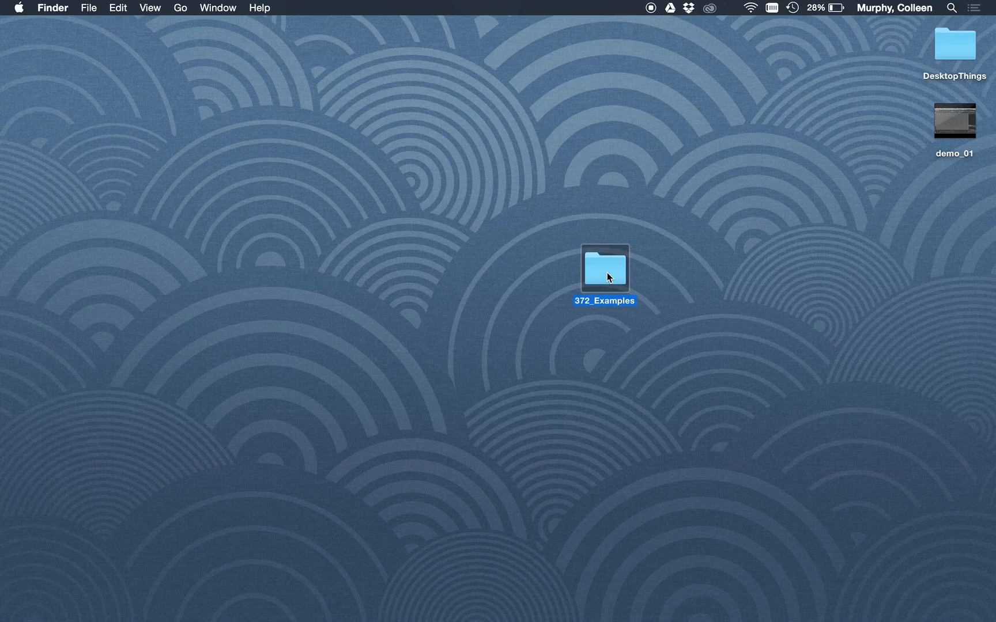
double_click(607, 276)
left_click_drag(351, 78, 329, 84)
left_click(368, 227)
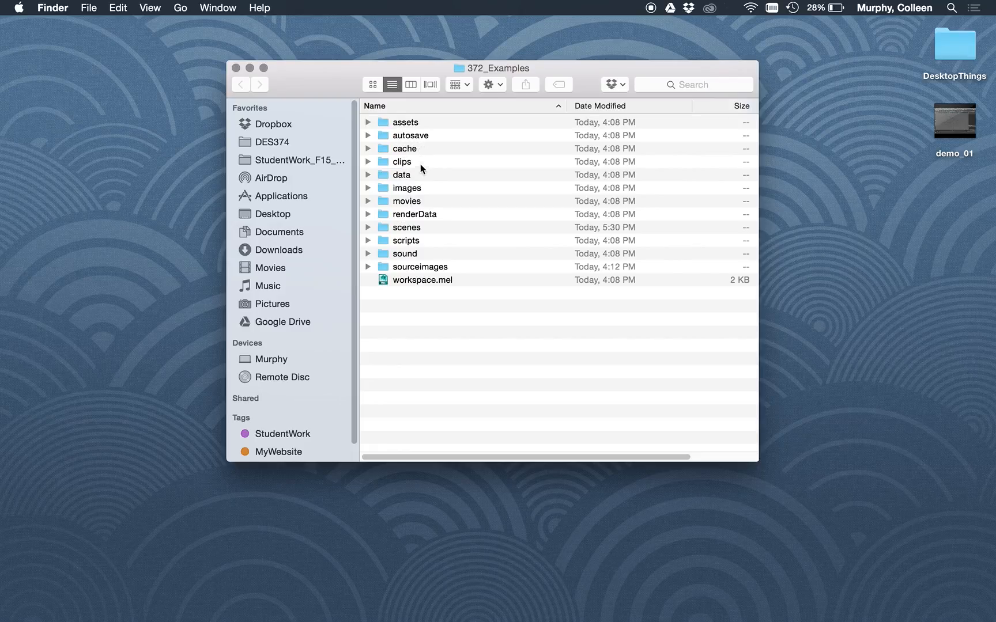
Point out the scenes and sourceimages folders of the project and expand sourceimages to list its files.
left_click(406, 231)
left_click(412, 266)
left_click(405, 231)
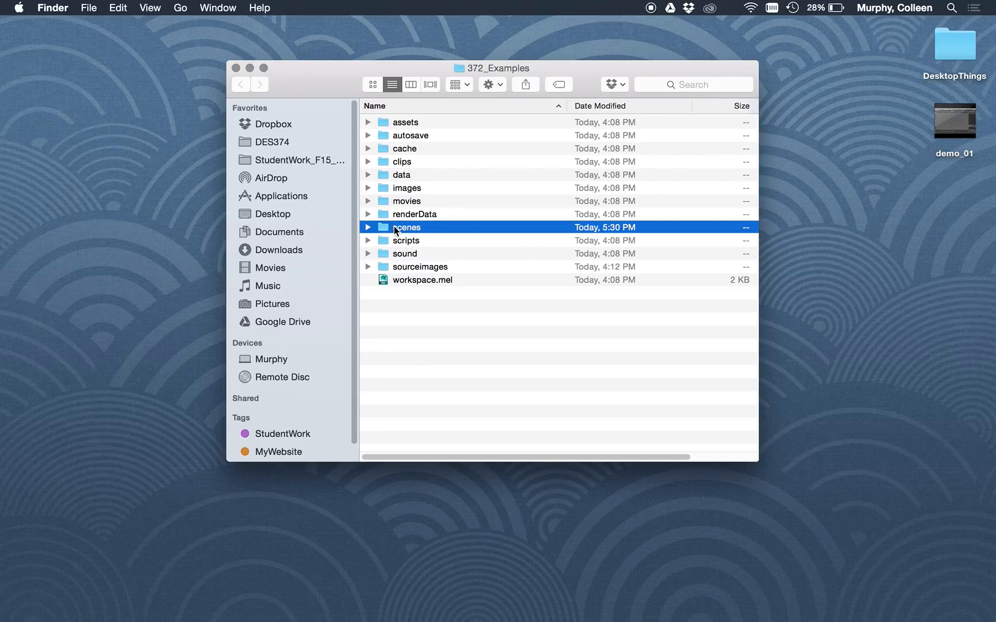
left_click(402, 268)
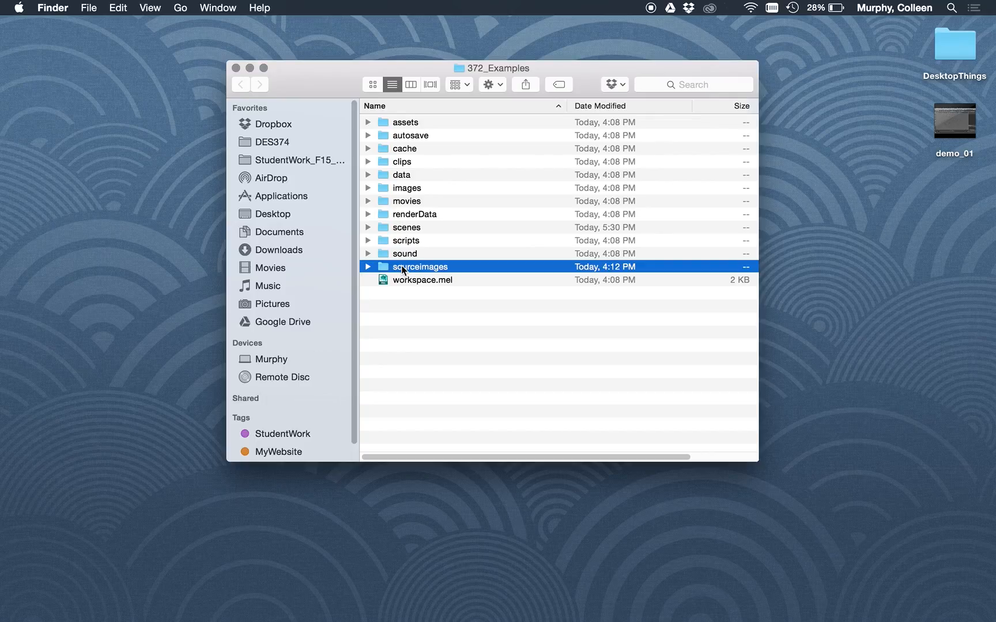
left_click(368, 267)
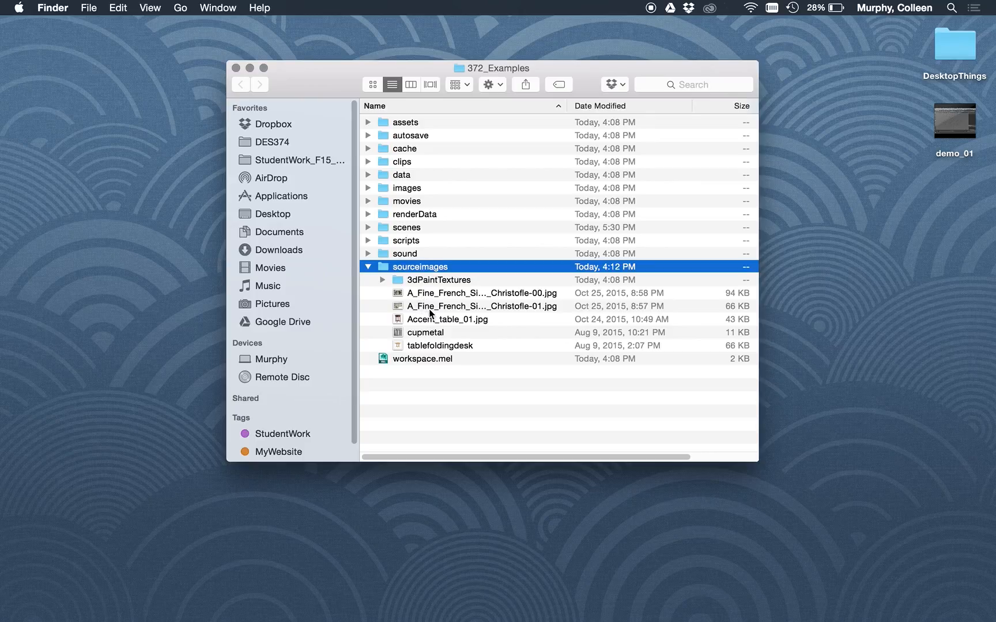
View the cupmetal reference image enlarged and the tablefoldingdesk image, closing the table image after viewing.
double_click(424, 333)
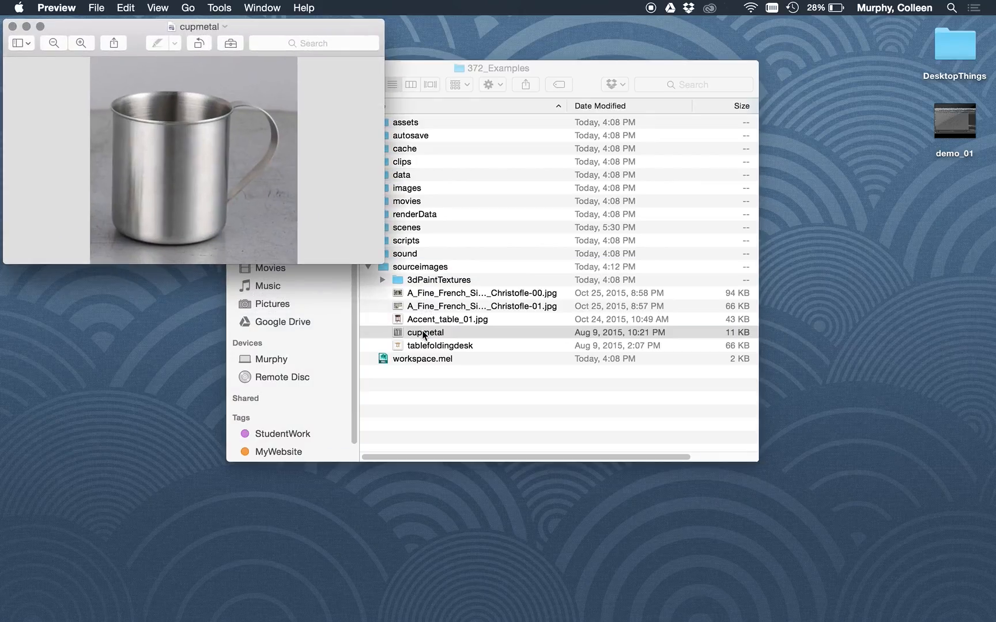
left_click_drag(385, 263, 411, 426)
left_click(429, 403)
left_click(436, 346)
double_click(436, 346)
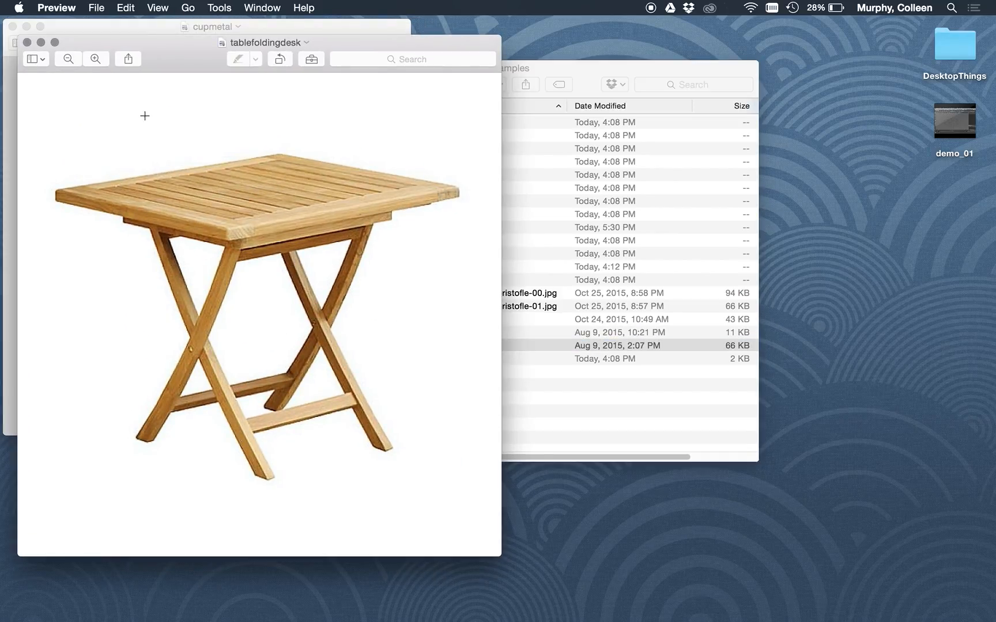
left_click(27, 42)
left_click_drag(64, 29, 86, 46)
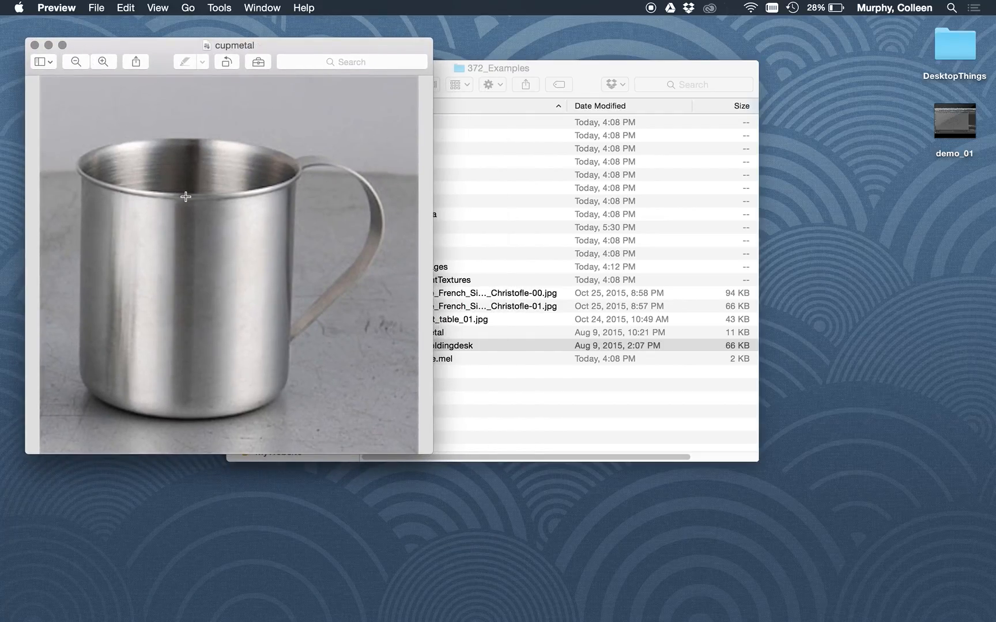
left_click_drag(73, 45, 50, 19)
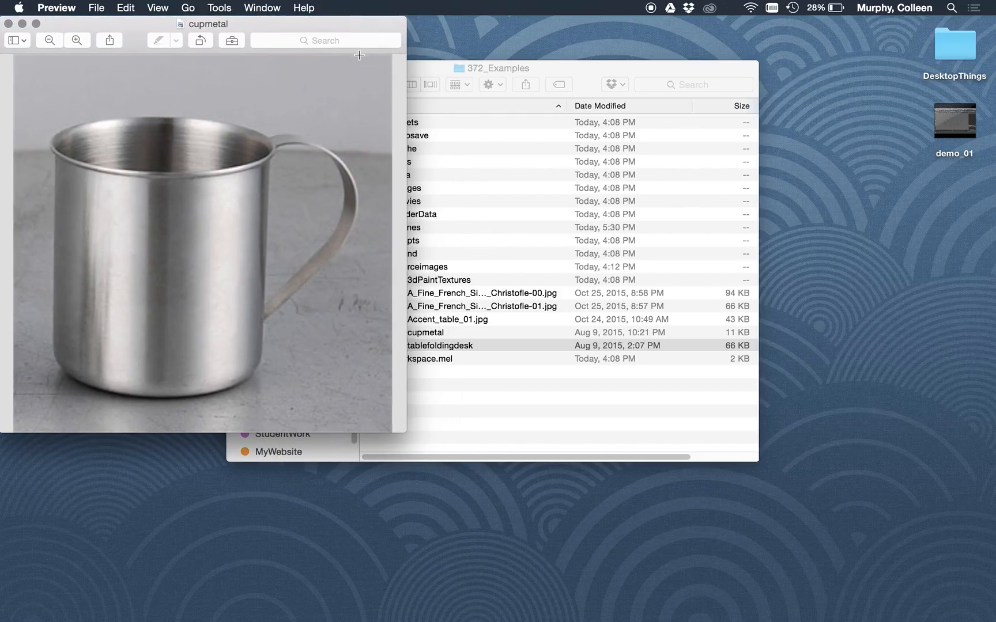
View the Accent_table_01.jpg reference image and close both it and the cupmetal image.
left_click_drag(431, 69, 556, 75)
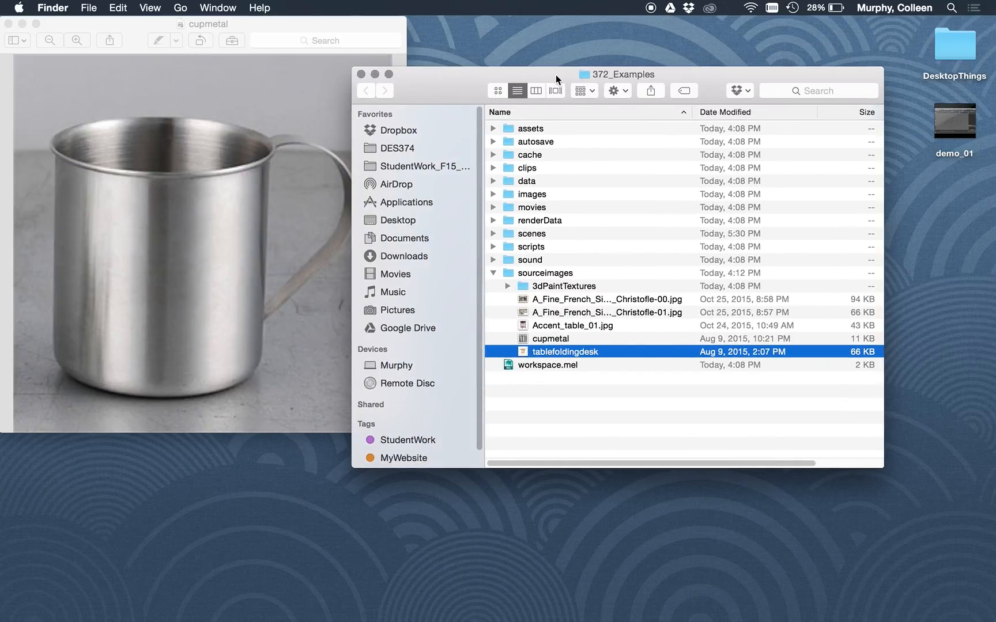
double_click(567, 327)
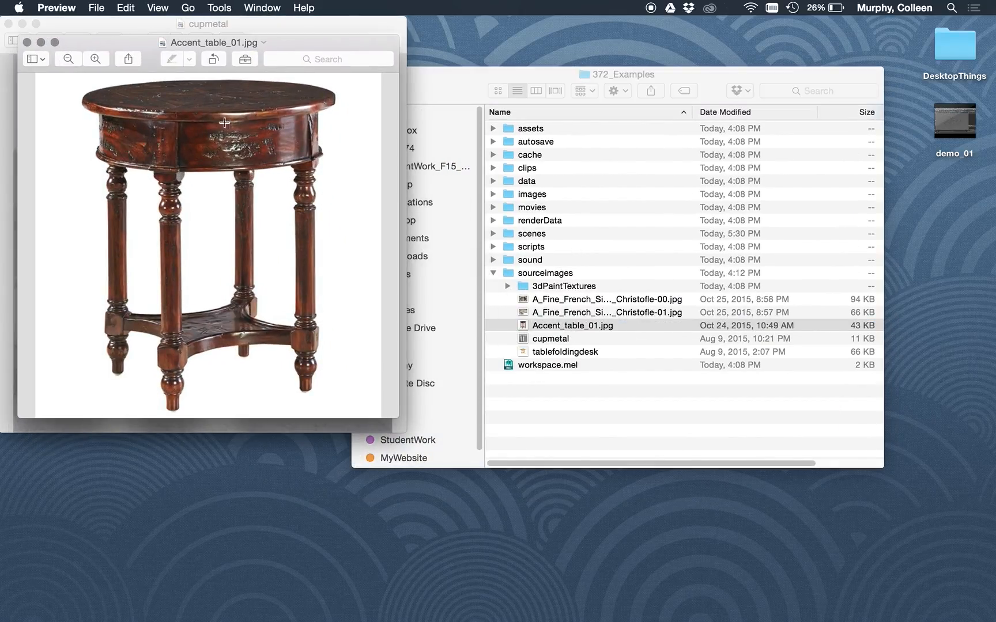
left_click(27, 42)
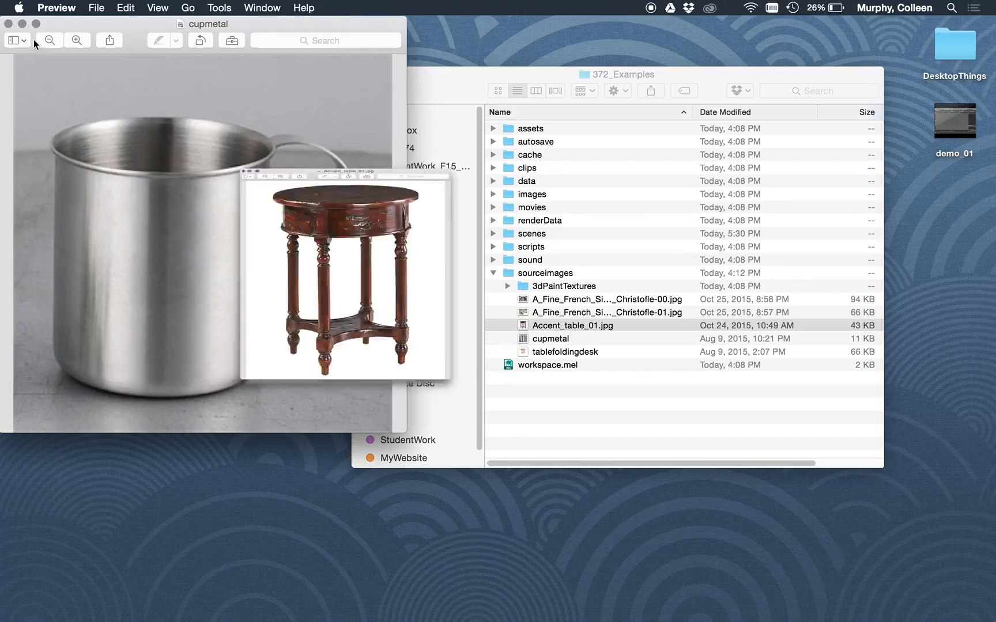
left_click_drag(447, 88, 475, 78)
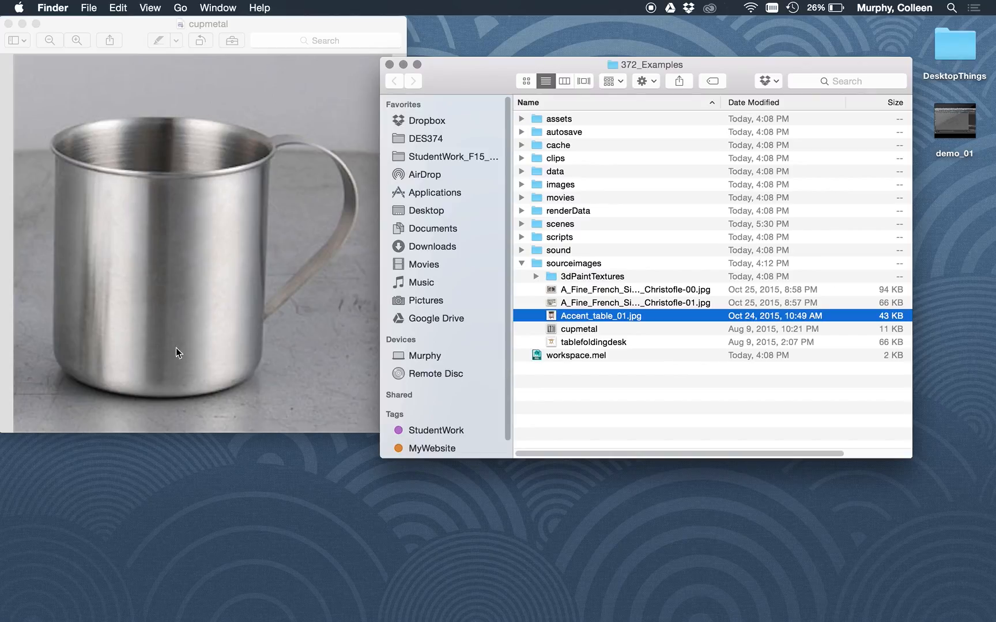
double_click(576, 316)
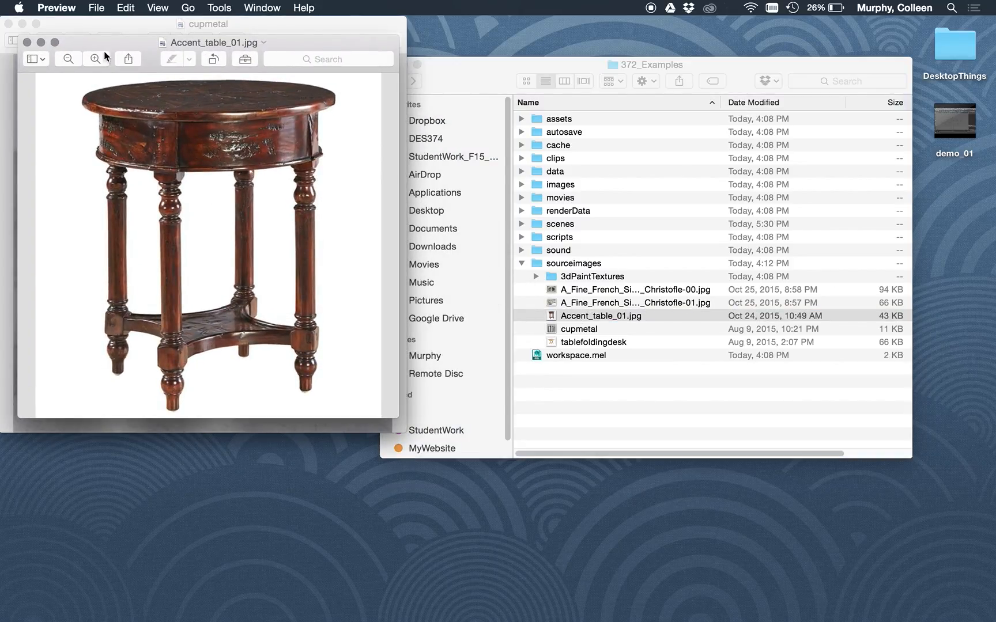
left_click(26, 42)
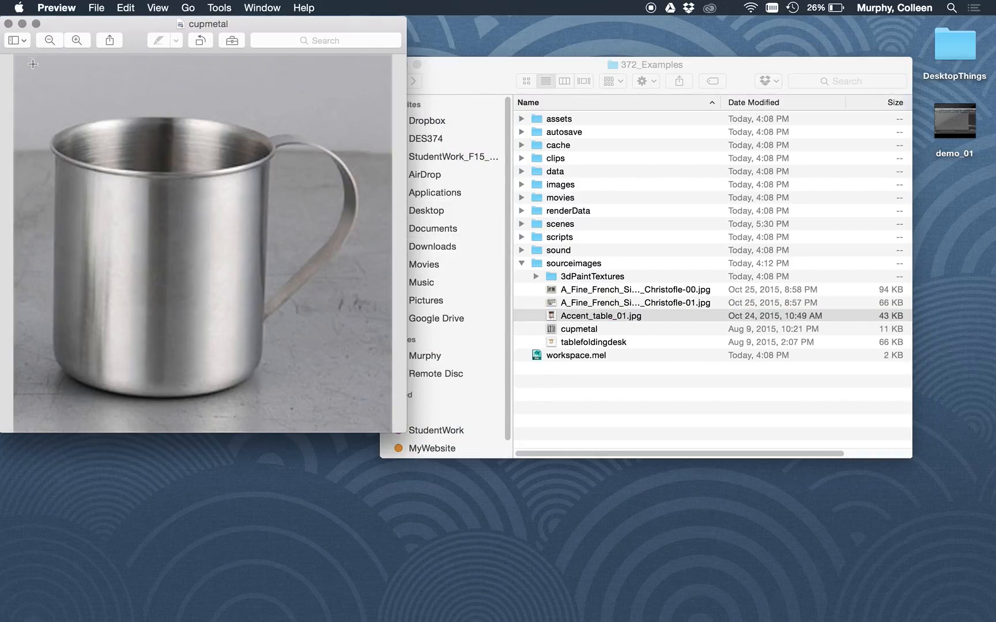
left_click(9, 24)
View the two French silver-plated tray reference images from sourceimages, closing each one after viewing.
left_click_drag(446, 89, 386, 100)
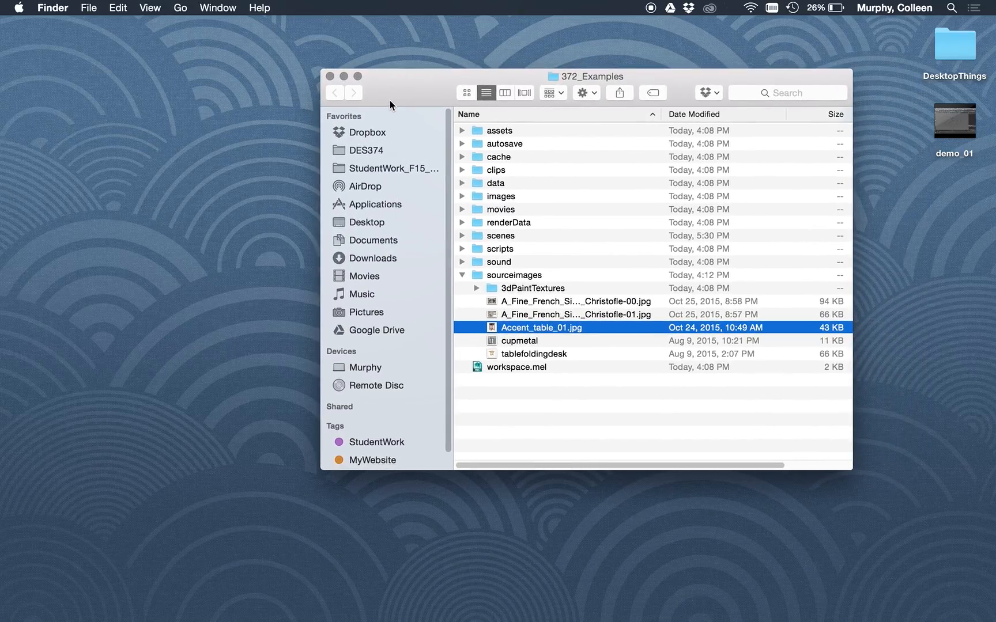
left_click(542, 313)
double_click(542, 301)
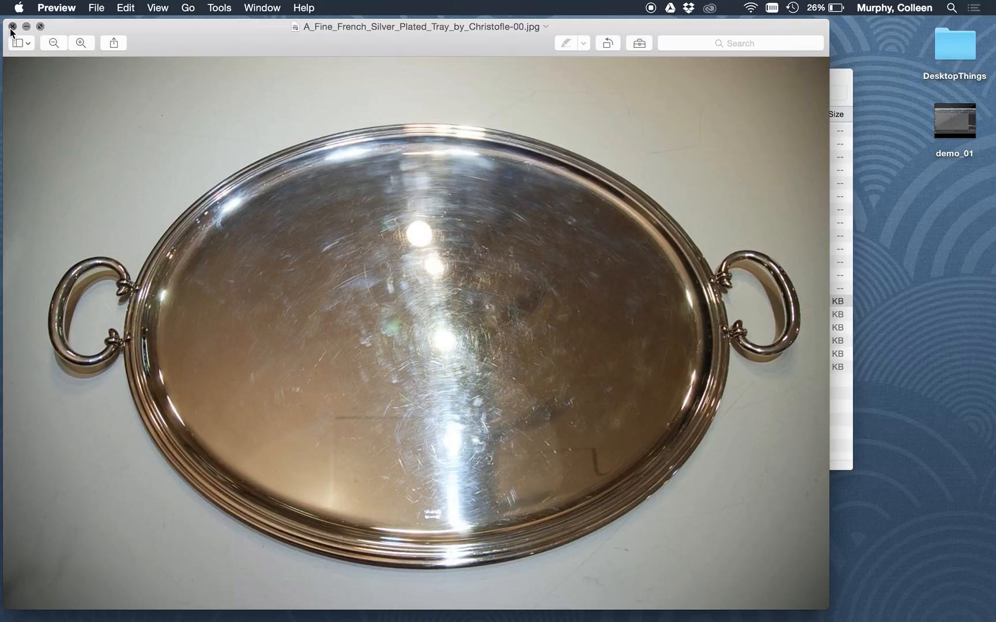
left_click(12, 26)
double_click(559, 315)
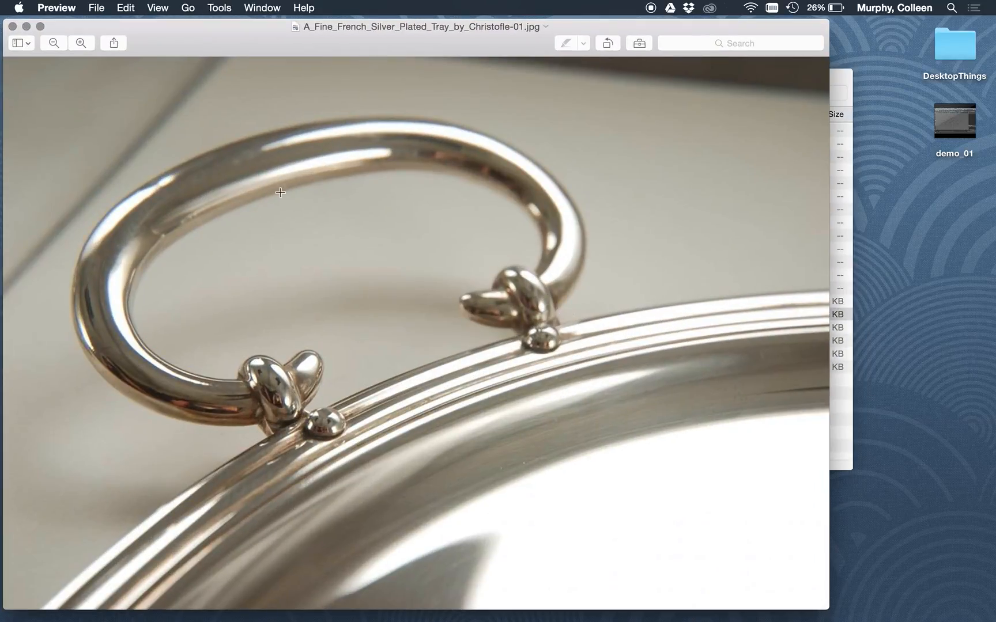
left_click(12, 25)
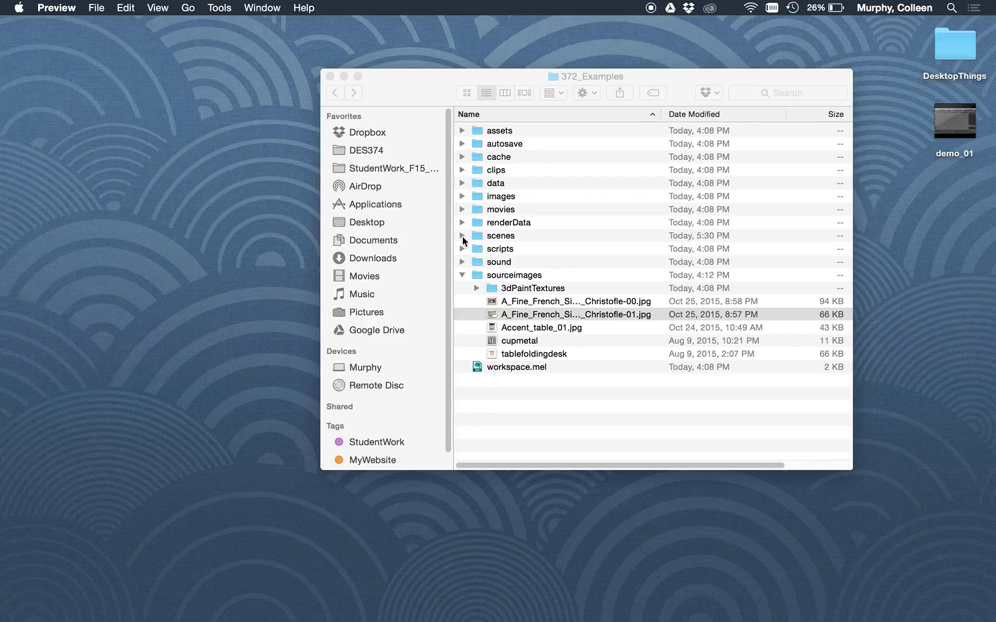
Open ObjectCollection.ma from the scenes folder in Maya, discarding changes to the untitled scene.
left_click(463, 237)
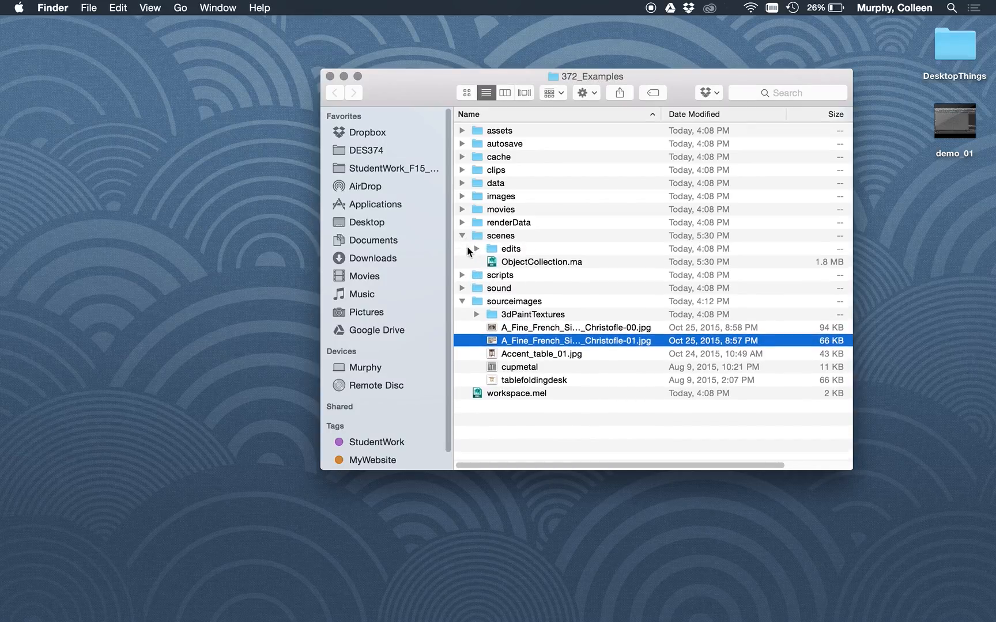
left_click(515, 264)
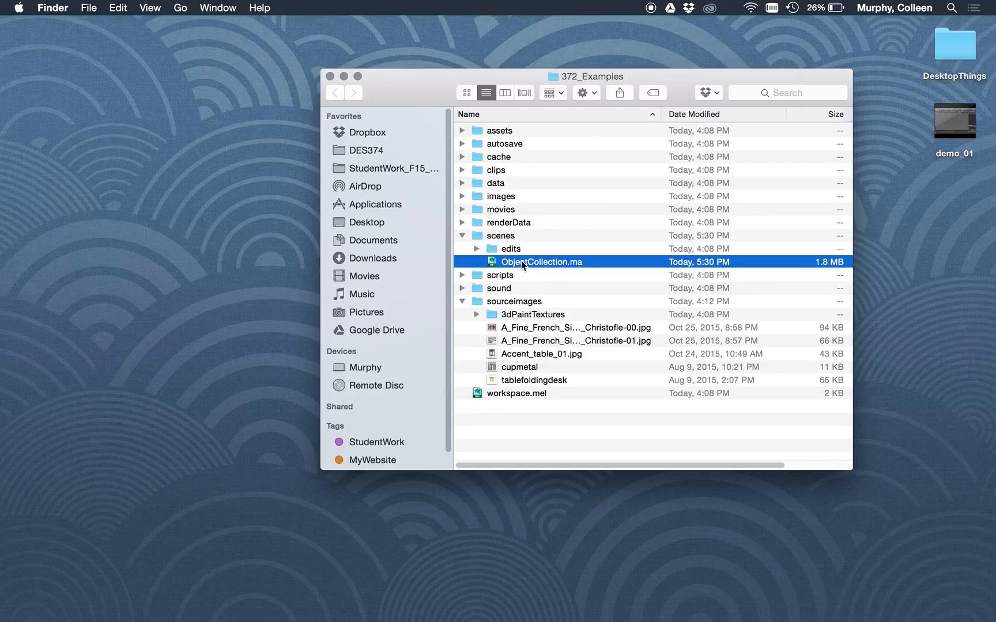
double_click(521, 260)
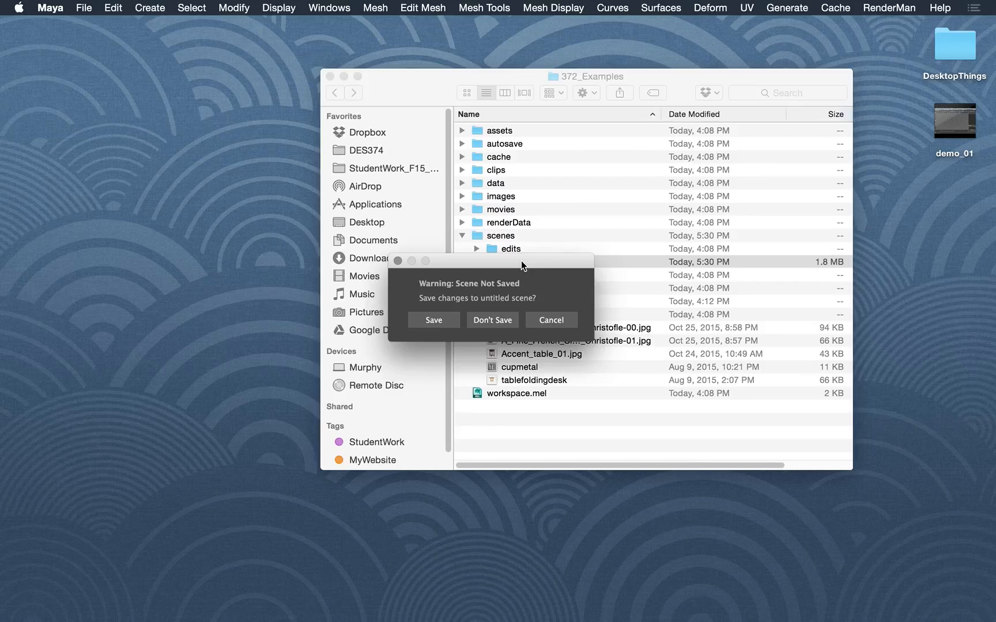
left_click(489, 322)
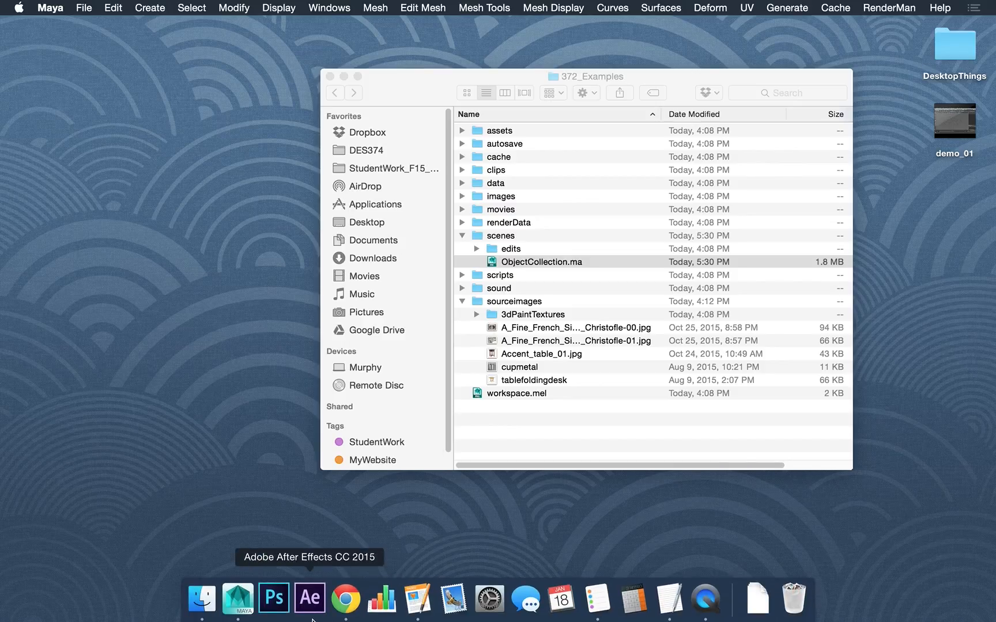
left_click(241, 615)
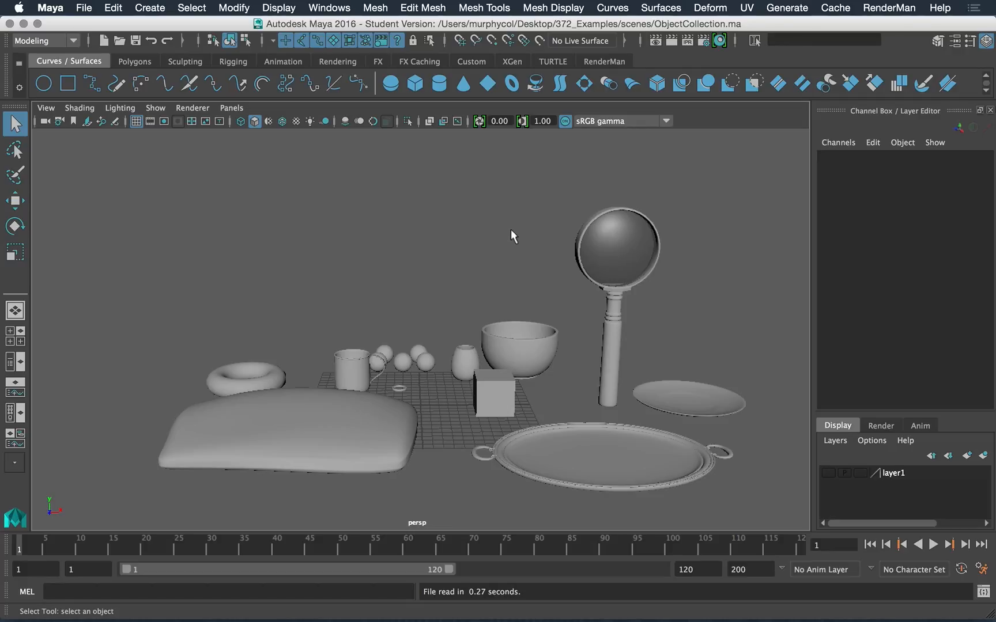
Orbit, zoom and pan around the object collection to examine its models from several angles and distances.
left_click_drag(446, 237, 481, 237, "alt")
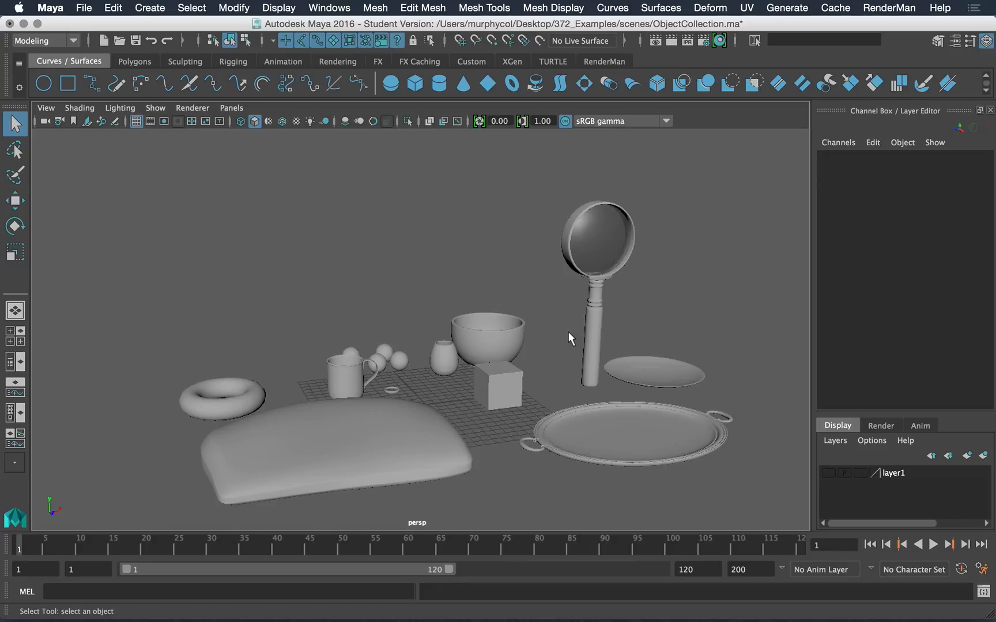
left_click_drag(562, 331, 484, 355, "alt")
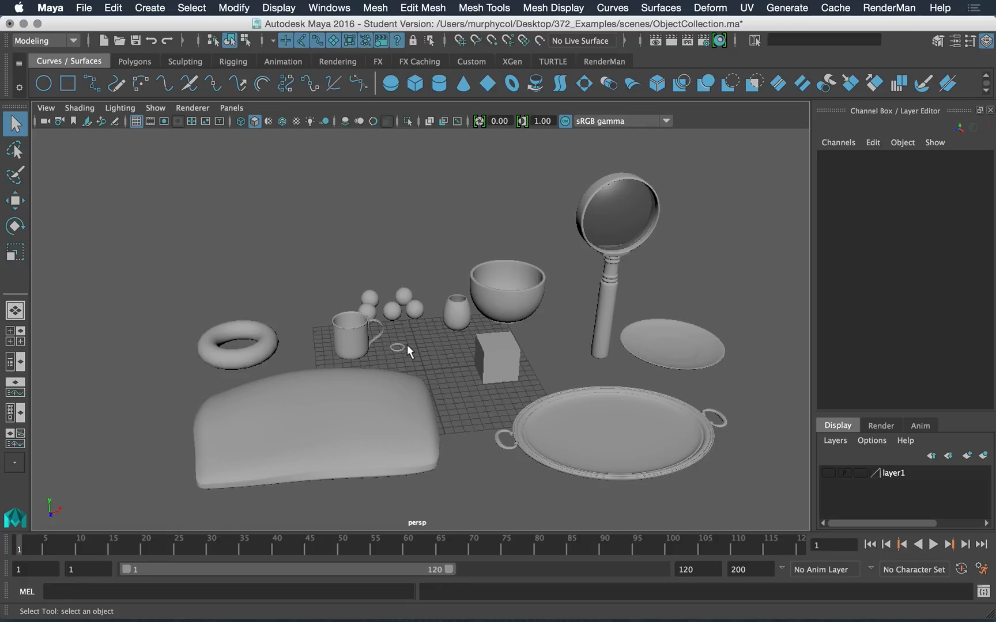
scroll(350, 315, "up", 3)
left_click_drag(353, 332, 436, 325, "alt")
scroll(442, 362, "up", 5)
left_click_drag(442, 362, 334, 377, "alt")
middle_click_drag(335, 377, 315, 333, "alt")
left_click_drag(345, 356, 305, 369, "alt")
middle_click_drag(330, 399, 340, 423, "alt")
scroll(420, 360, "up", 5)
scroll(419, 360, "down", 8)
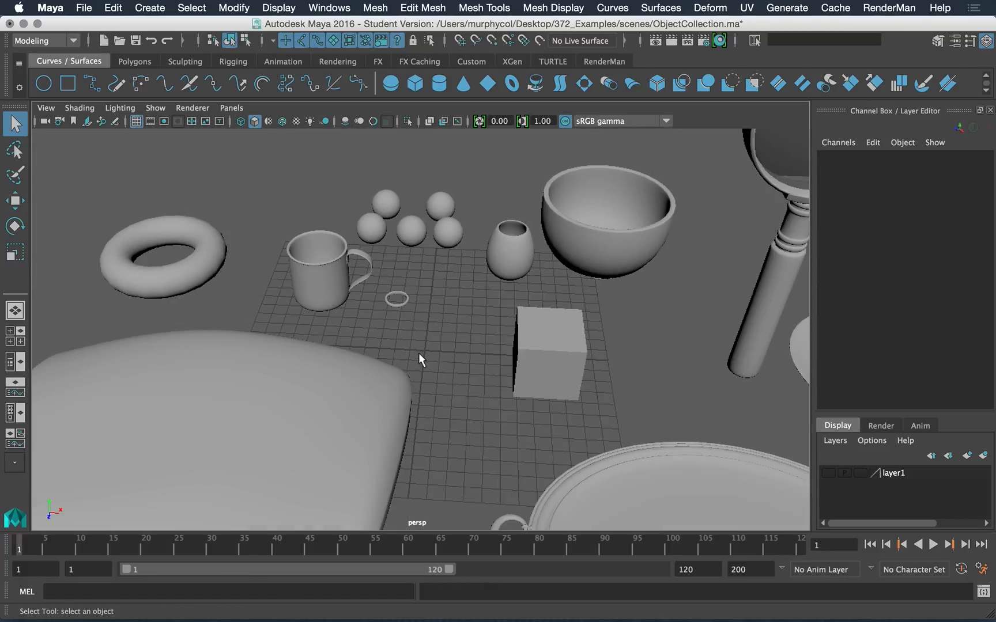
scroll(498, 367, "up", 3)
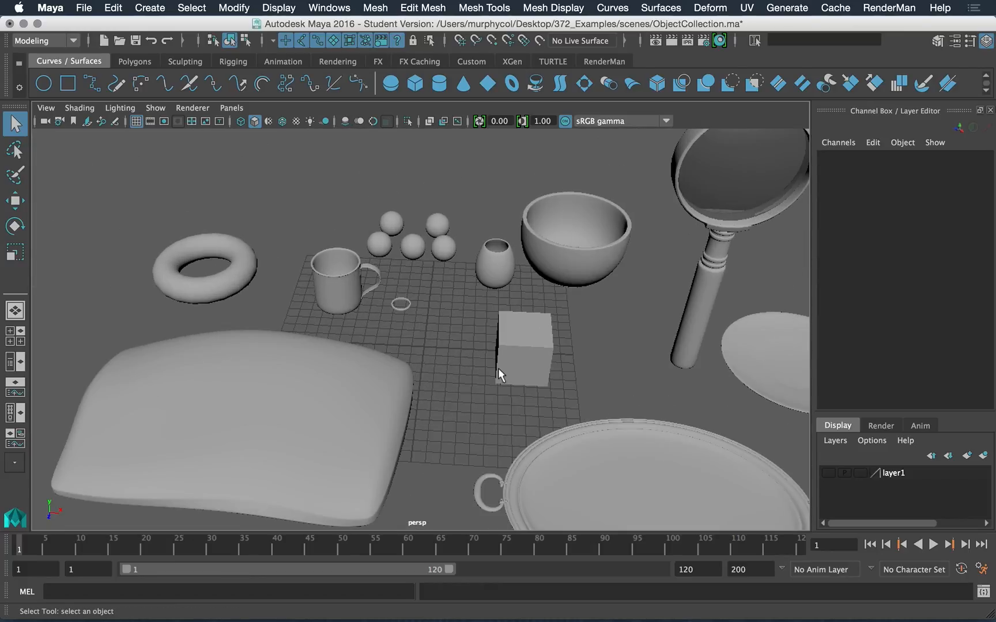
Select the torus, mug body, small spheres and vase one after another to inspect them as individual objects.
left_click(215, 279)
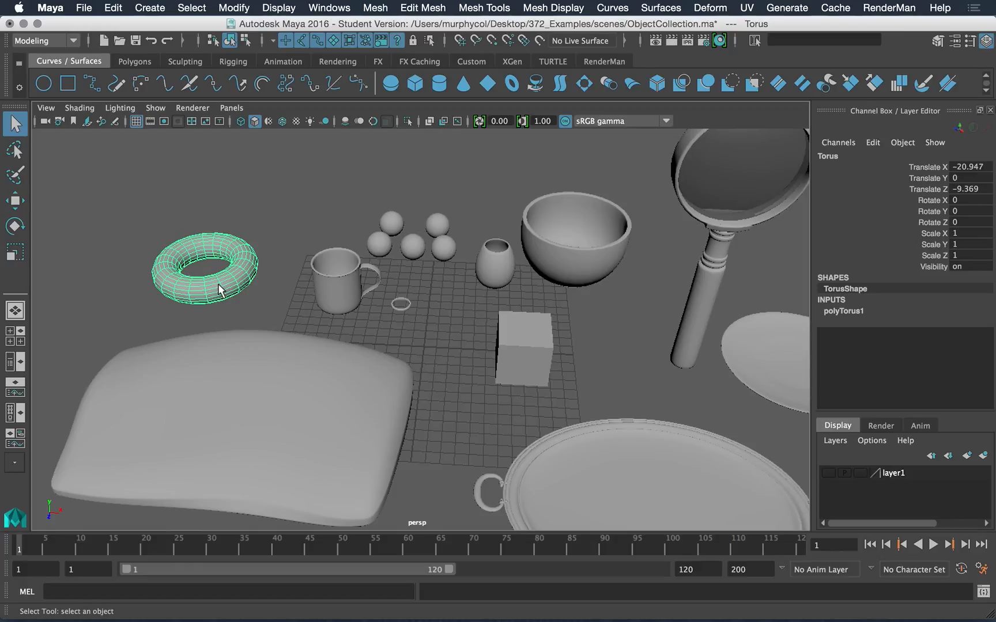
left_click(263, 303)
left_click(336, 291)
left_click(392, 223)
left_click(417, 246)
left_click(437, 228)
left_click(444, 247)
left_click(490, 264)
Select the mug body, mug handle and small ring individually to inspect them, leaving nothing selected.
left_click(339, 276)
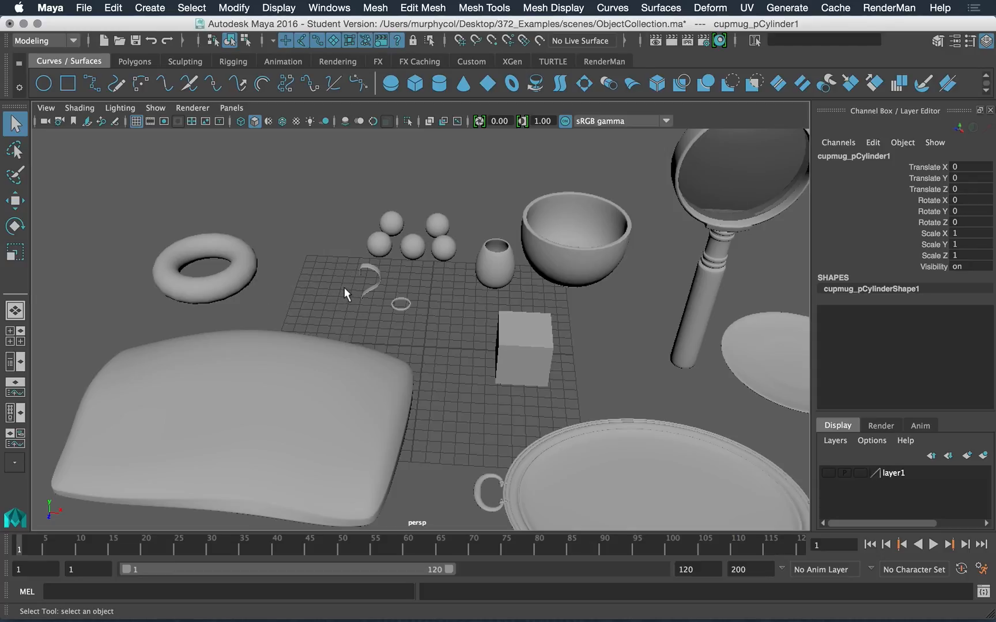
left_click(367, 292)
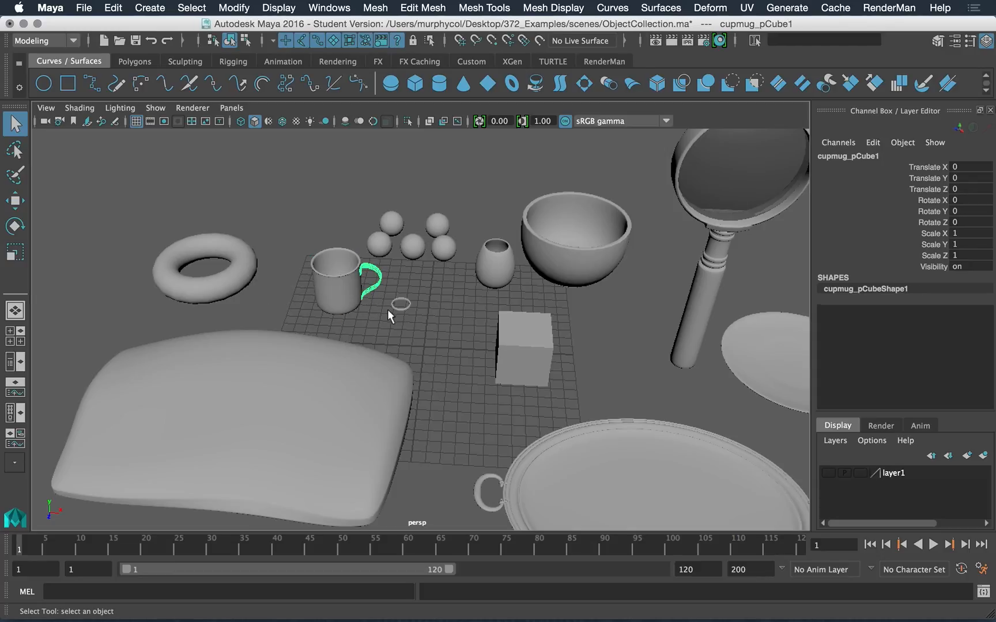
left_click(398, 311)
left_click(400, 305)
left_click(369, 311)
left_click(344, 298)
left_click(347, 318)
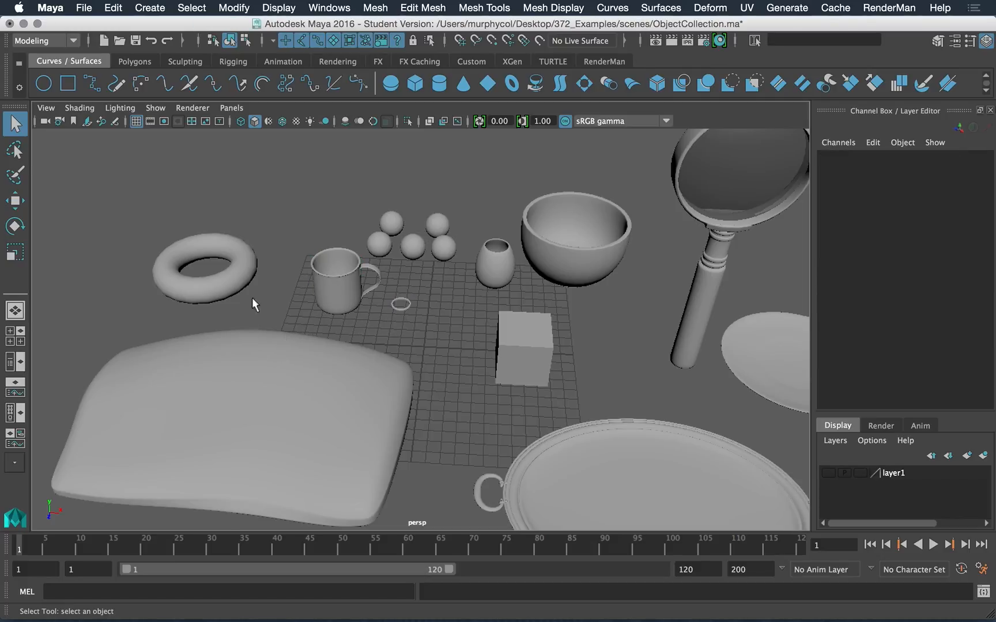
Select the torus and orbit, pan and zoom until it fills the perspective view.
left_click(231, 279)
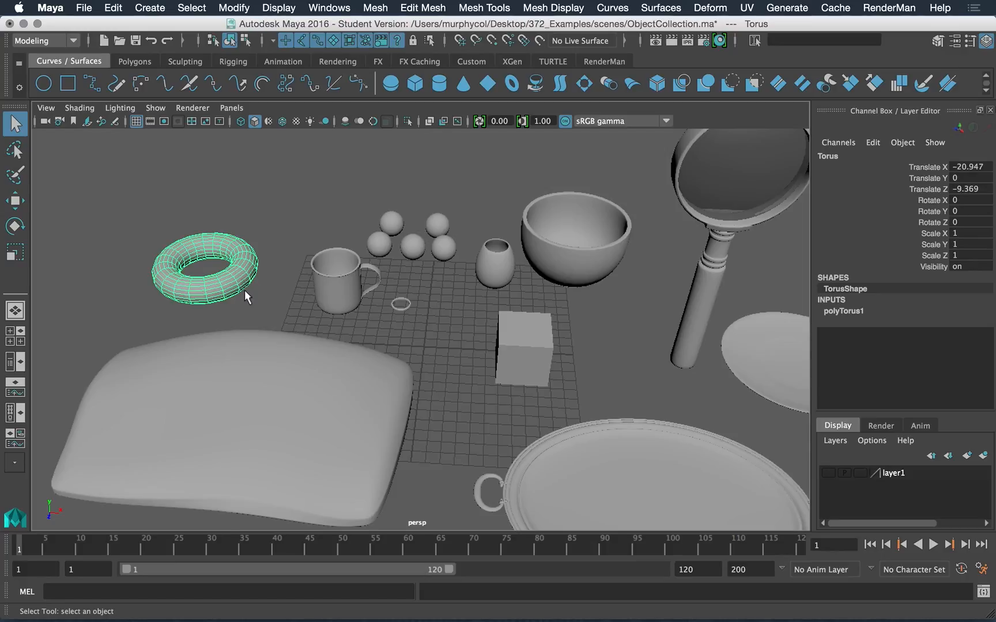
middle_click_drag(276, 295, 324, 309, "alt")
right_click_drag(222, 284, 357, 285, "alt")
middle_click_drag(358, 285, 455, 306, "alt")
right_click_drag(340, 369, 378, 334, "alt")
left_click_drag(378, 334, 323, 326, "alt")
middle_click_drag(323, 326, 459, 330, "alt")
left_click_drag(459, 330, 386, 347, "alt")
middle_click_drag(455, 344, 347, 362, "alt")
right_click_drag(310, 340, 426, 324, "alt")
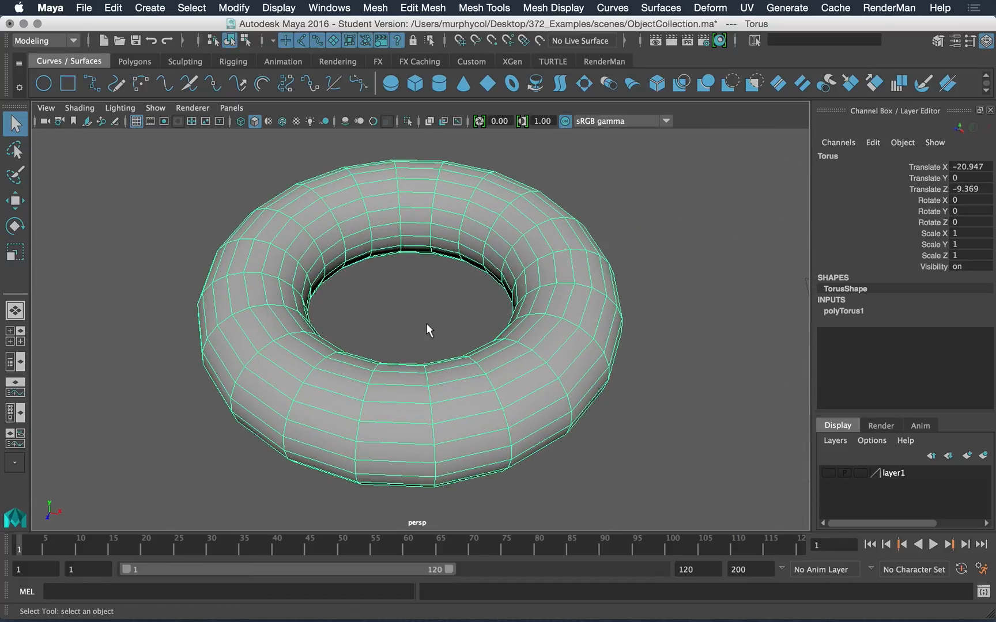
Orbit around the enlarged torus, and pull the camera back out to the whole object collection.
left_click_drag(596, 382, 460, 360, "alt")
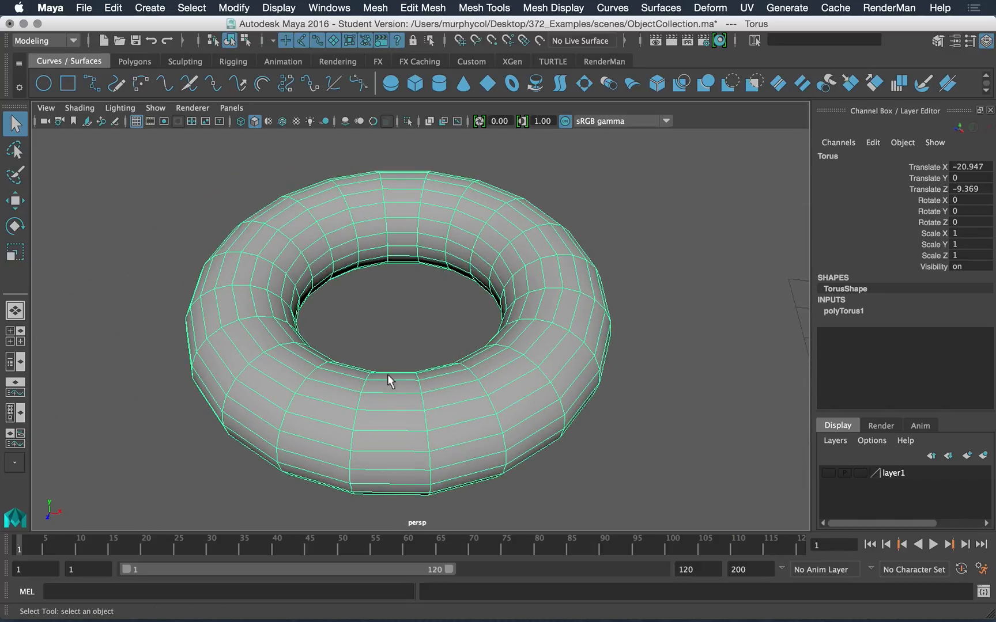
mouse_move(348, 382)
left_mouse_down("alt")
mouse_move(413, 391)
mouse_move(492, 382)
mouse_move(600, 338)
mouse_move(436, 382)
mouse_move(342, 422)
mouse_move(347, 453)
mouse_move(391, 422)
mouse_move(465, 400)
mouse_move(542, 342)
mouse_move(381, 378)
mouse_move(263, 367)
mouse_move(364, 376)
mouse_move(342, 392)
left_mouse_up("alt")
right_click_drag(343, 391, 315, 334, "alt")
left_click_drag(382, 383, 439, 363, "alt")
middle_click_drag(440, 364, 332, 380, "alt")
right_click_drag(441, 415, 386, 359, "alt")
middle_click_drag(385, 359, 329, 366, "alt")
Select the magnifying glass's lens and its stem, frame the stem in the view and orbit around it.
left_click(722, 214)
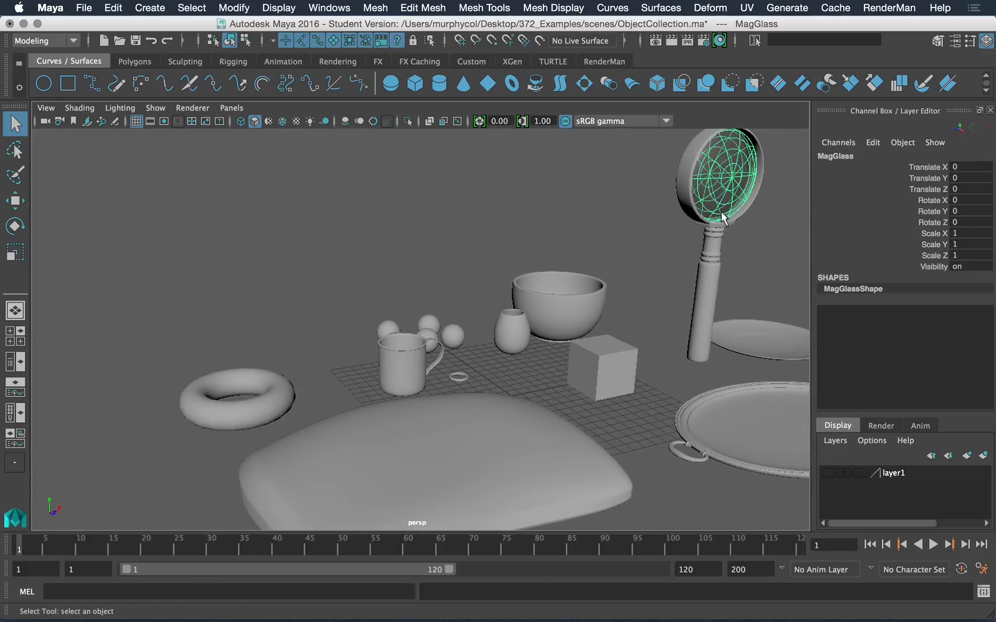
left_click(718, 237)
left_click(720, 221)
left_click(713, 249)
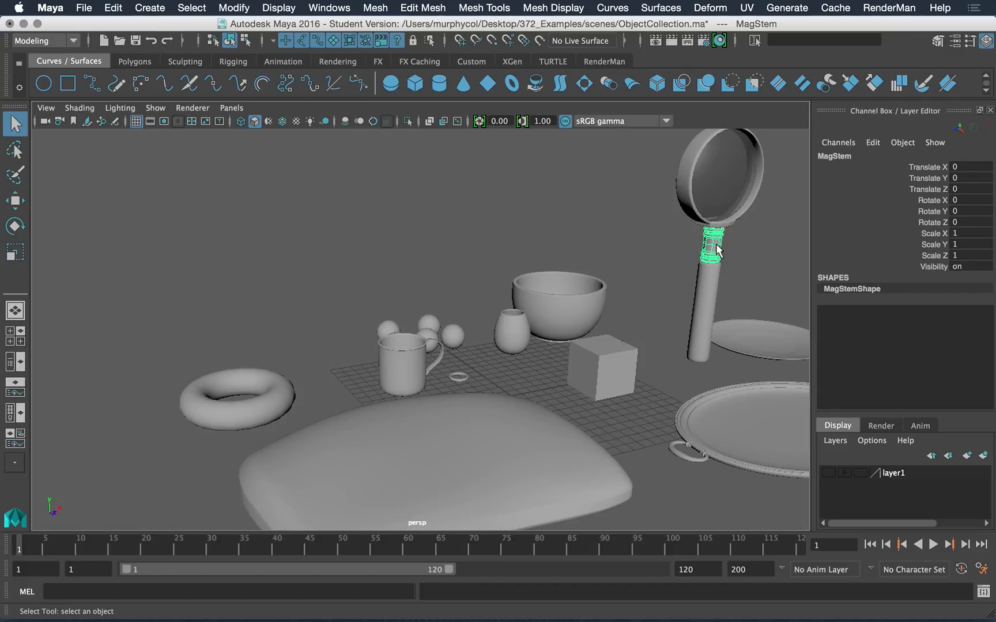
key("f")
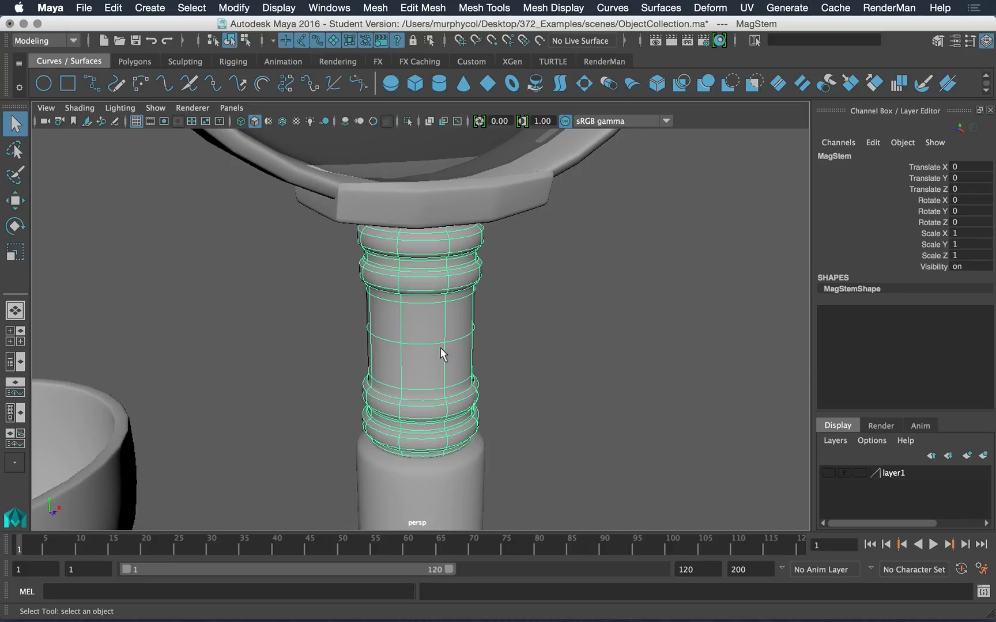
left_click_drag(262, 370, 573, 369, "alt")
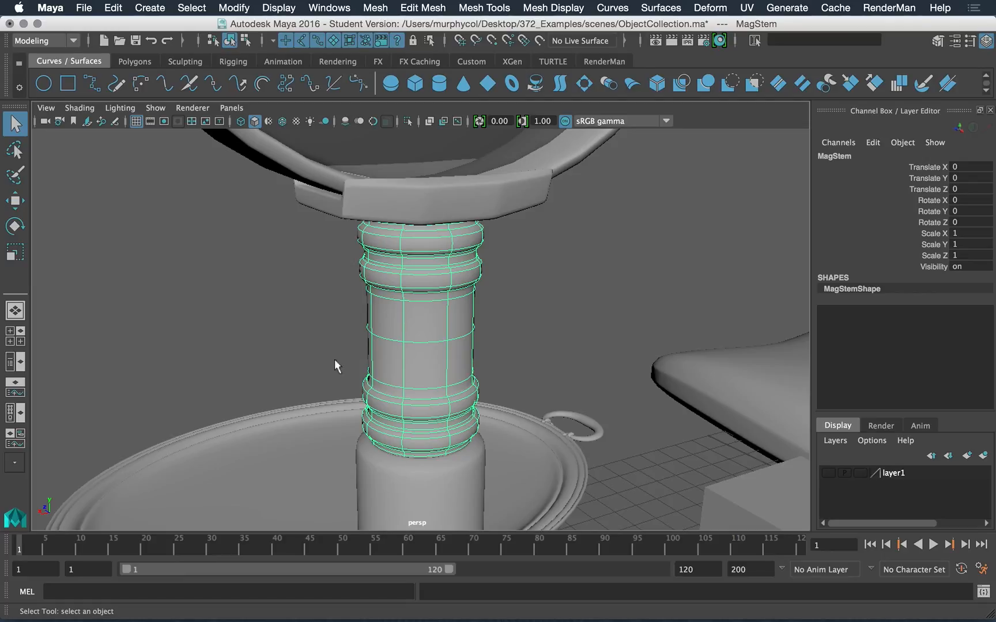
left_click_drag(306, 360, 476, 366, "alt")
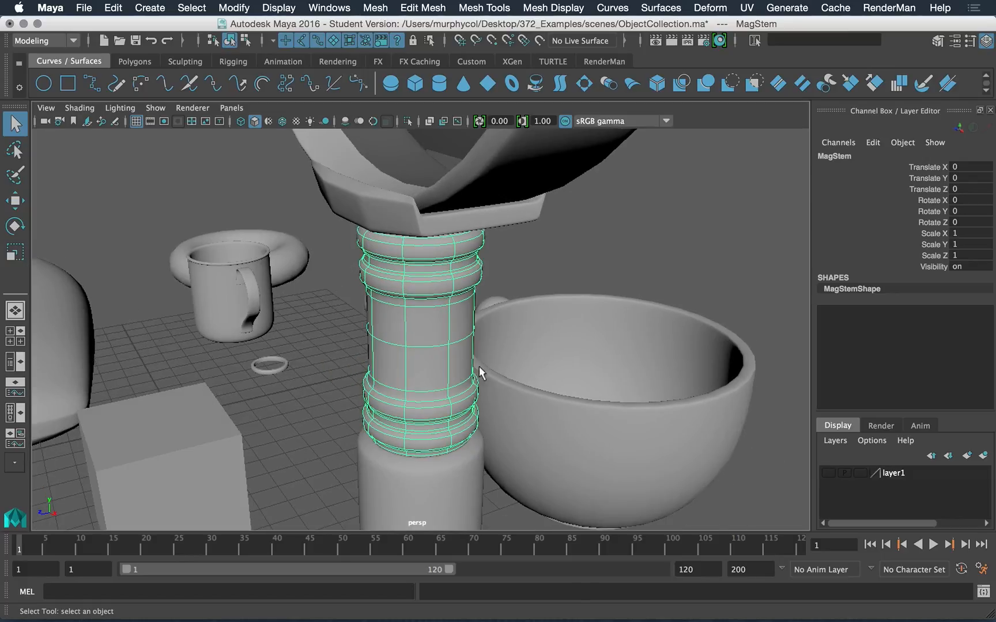
Navigate from the stem to the mug, select the mug body, frame it and orbit around it.
right_click_drag(567, 413, 353, 326, "alt")
left_click_drag(354, 326, 166, 374, "alt")
left_click(92, 360)
middle_click_drag(86, 360, 150, 369, "alt")
right_click_drag(138, 366, 319, 365, "alt")
middle_click_drag(268, 323, 510, 260, "alt")
middle_click_drag(272, 349, 447, 335, "alt")
middle_click_drag(378, 333, 427, 345, "alt")
right_click_drag(253, 345, 466, 405, "alt")
left_click_drag(465, 406, 258, 371, "alt")
key("f")
left_click_drag(369, 391, 242, 330, "alt")
Zoom out from the mug and select the pillow and the cube in turn to inspect them.
scroll(564, 416, "down", 5)
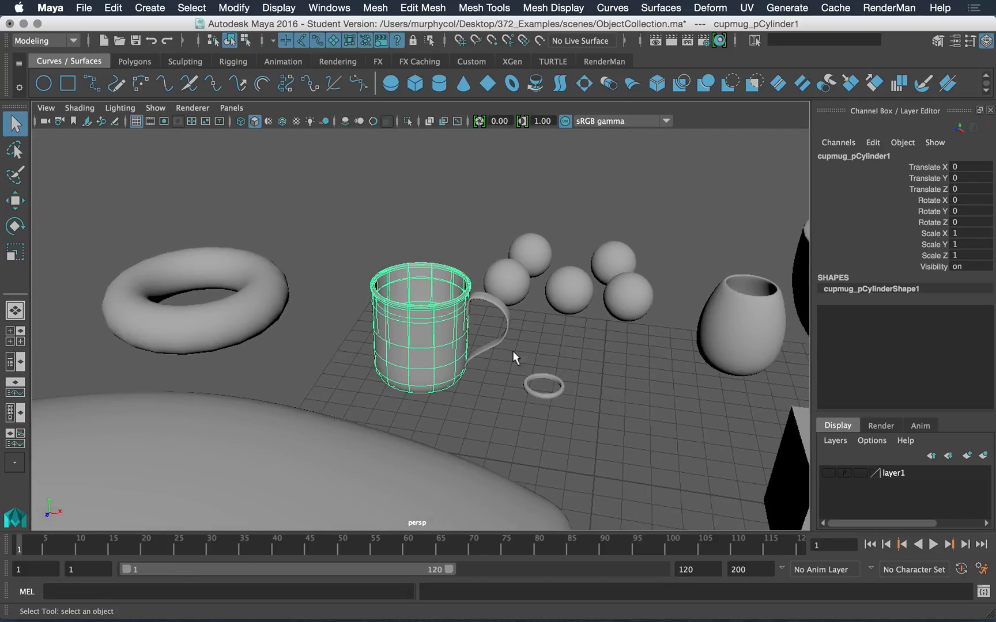
scroll(509, 352, "down", 2)
middle_click_drag(513, 446, 442, 327, "alt")
scroll(442, 326, "down", 5)
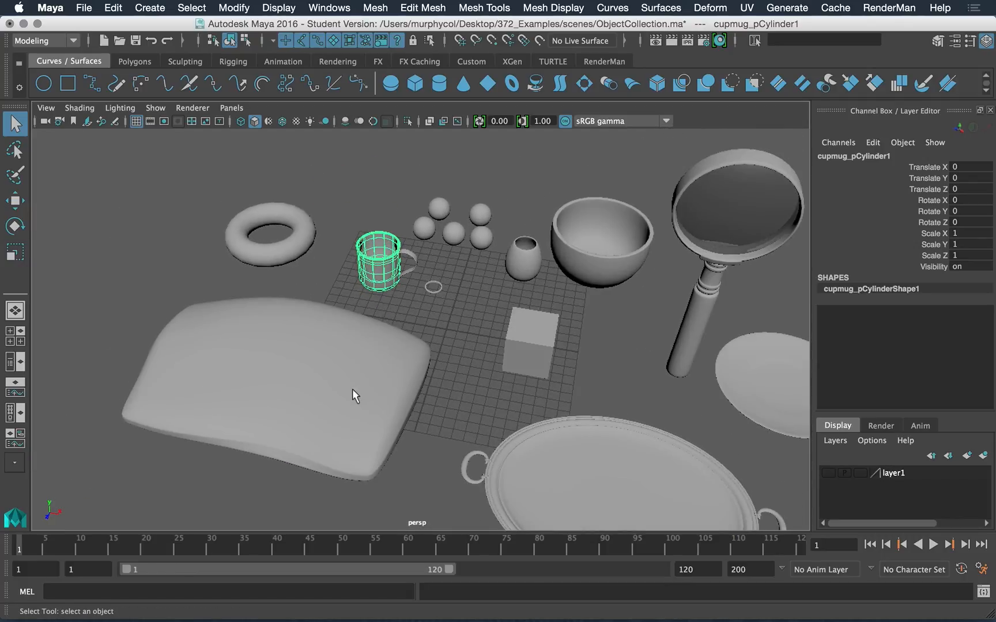
left_click(353, 389)
left_click_drag(353, 389, 369, 371, "alt")
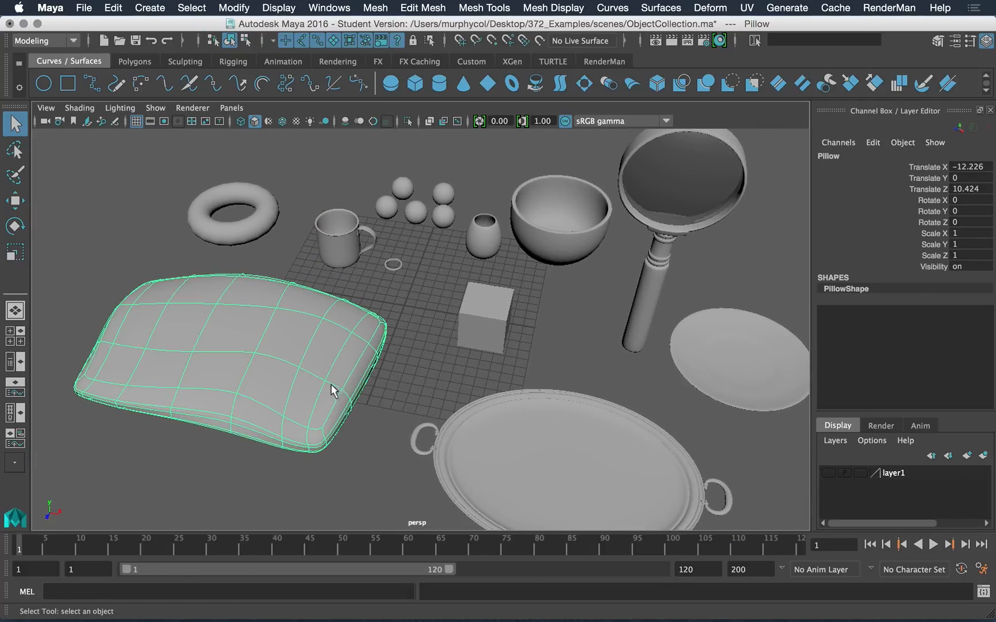
left_click(474, 329)
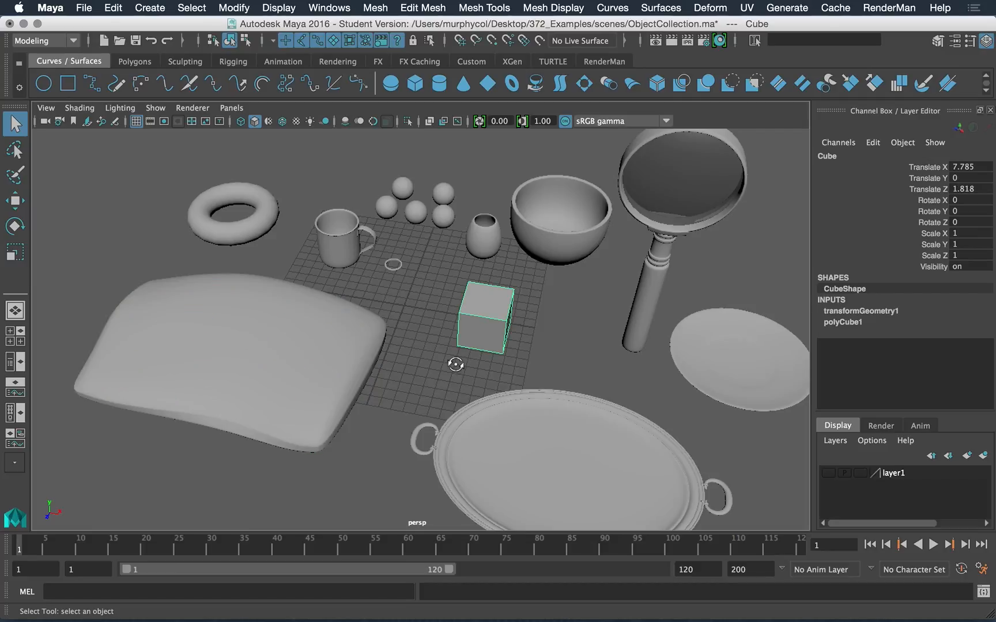
left_click_drag(456, 366, 444, 353, "alt")
Select the torus, mug body, small ring, all five balls together, and the small vase in turn.
left_click(254, 227)
left_click(334, 229)
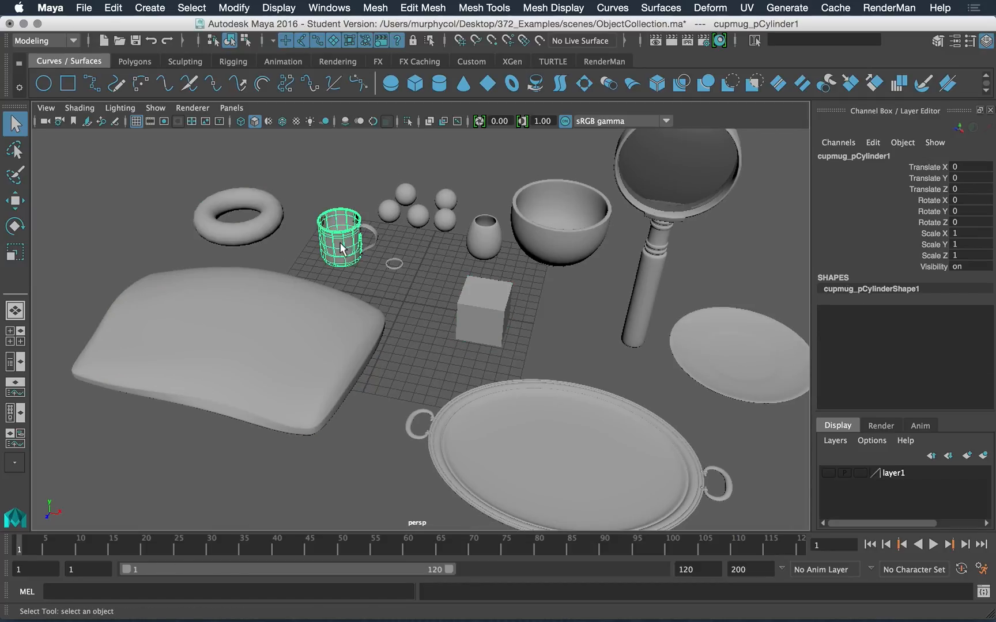
left_click(356, 280)
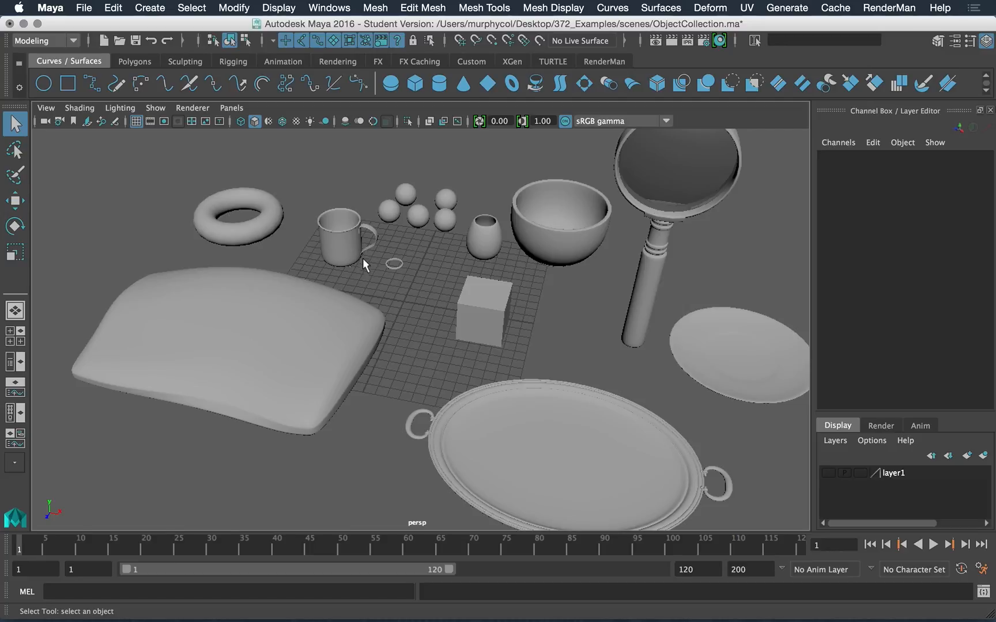
left_click(395, 265)
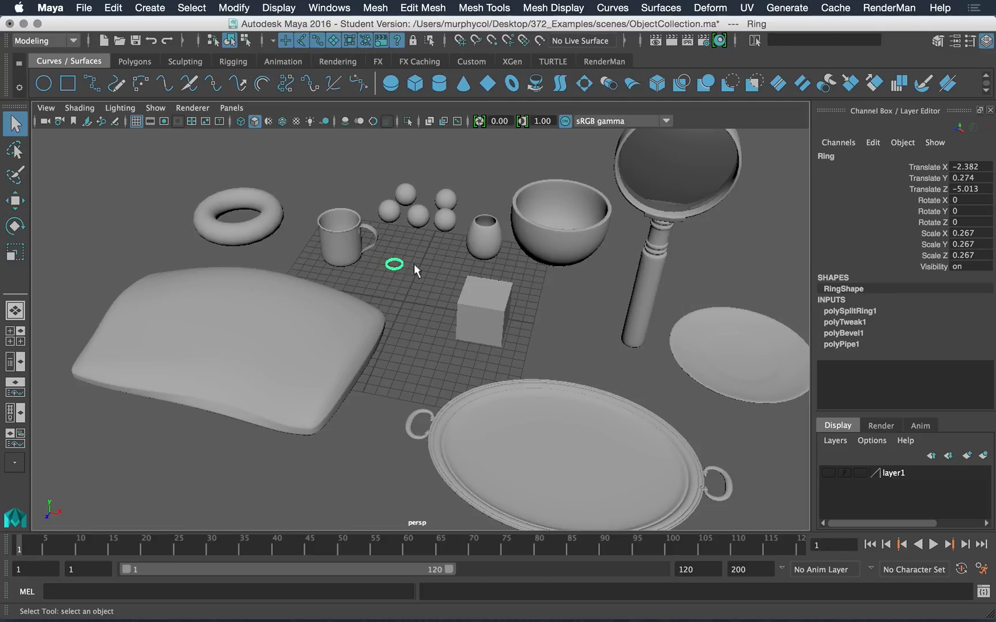
left_click_drag(455, 244, 406, 189)
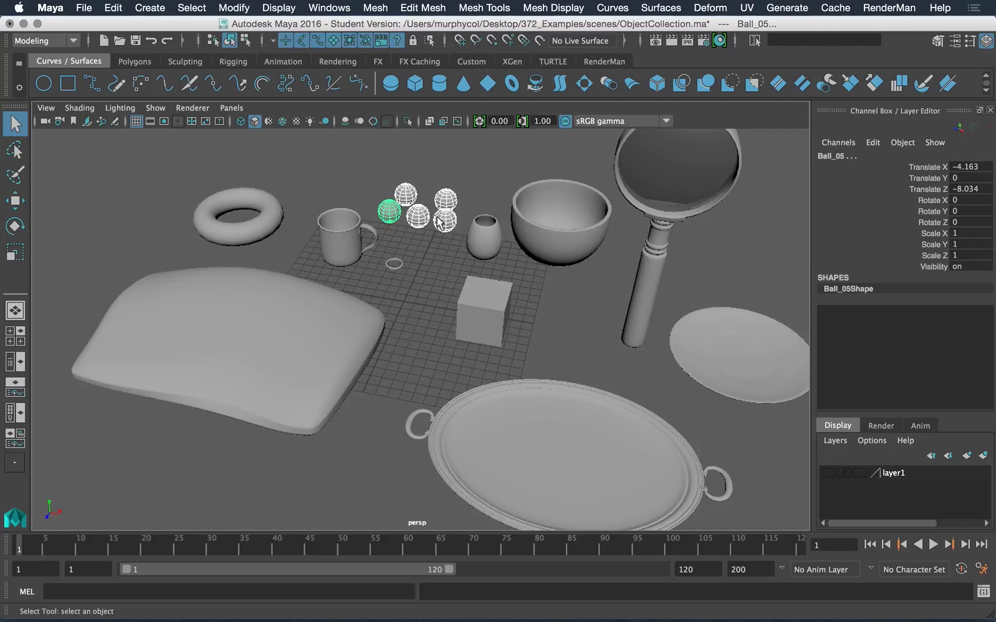
left_click(483, 242)
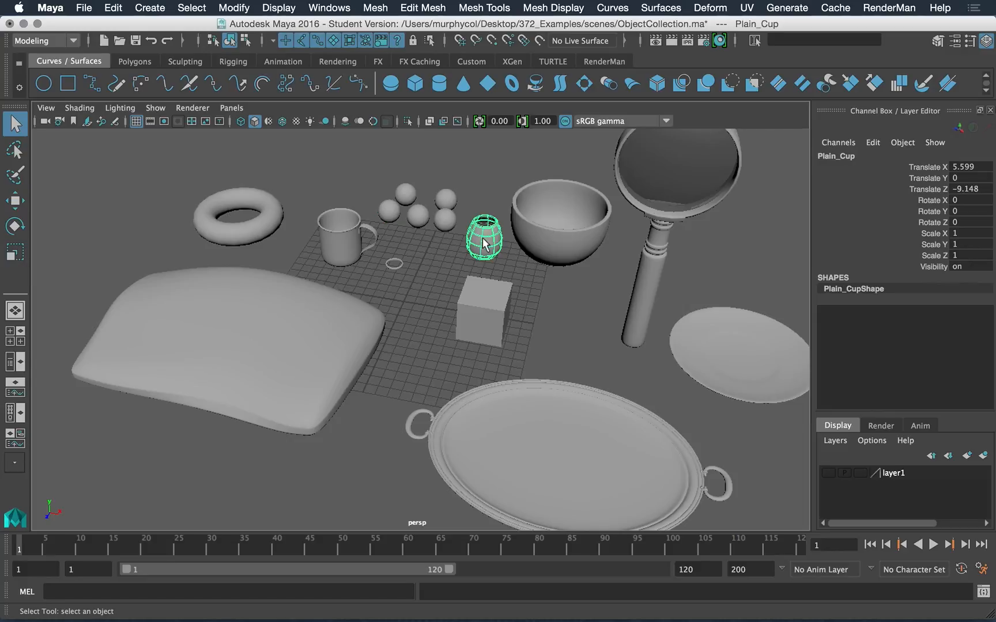
Select the large bowl, the oval platter and the platter's handle in turn, leaving nothing selected.
left_click(545, 279)
left_click(551, 253)
middle_click_drag(583, 314, 570, 316, "alt")
left_click(571, 317)
left_click(544, 398)
left_click(593, 431)
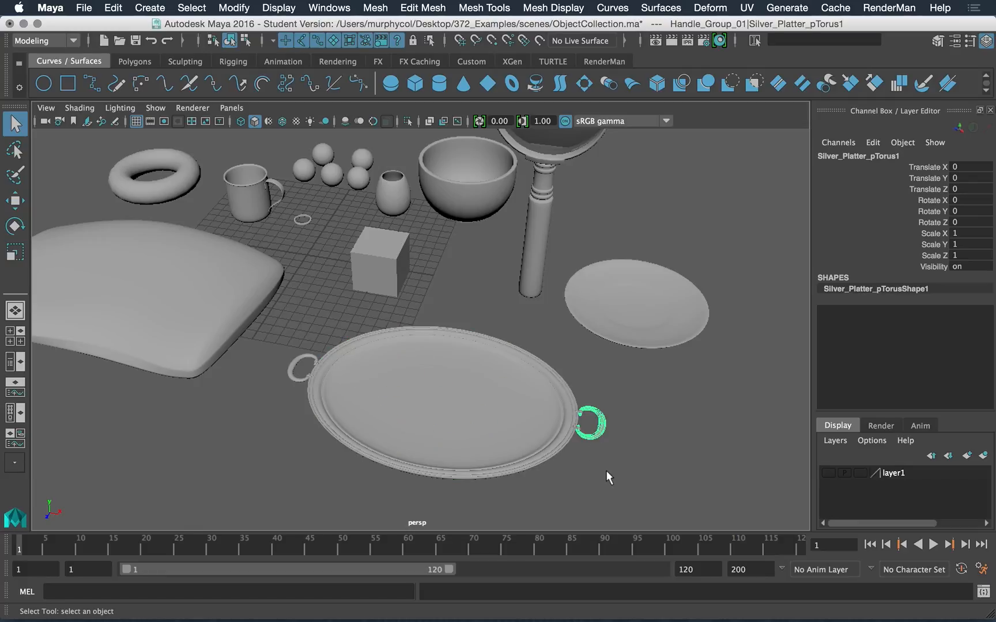
left_click(607, 471)
View the collection from farther away and a higher angle, and select the bowl, leaving nothing selected.
scroll(587, 412, "down", 8)
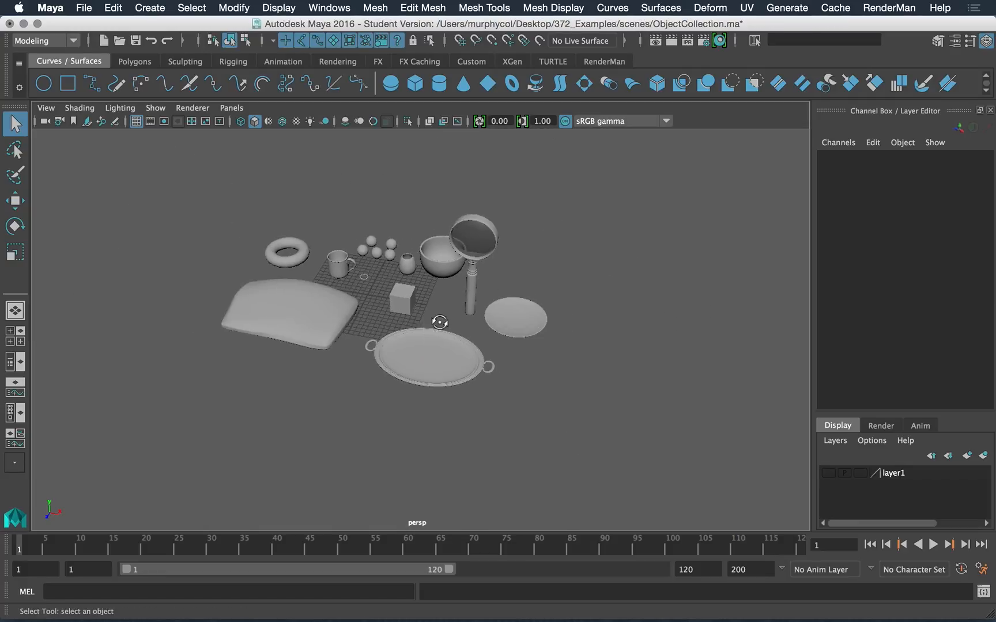
left_click(468, 287)
left_click(435, 295)
left_click_drag(363, 289, 363, 369, "alt")
scroll(477, 290, "up", 3)
left_click(477, 291)
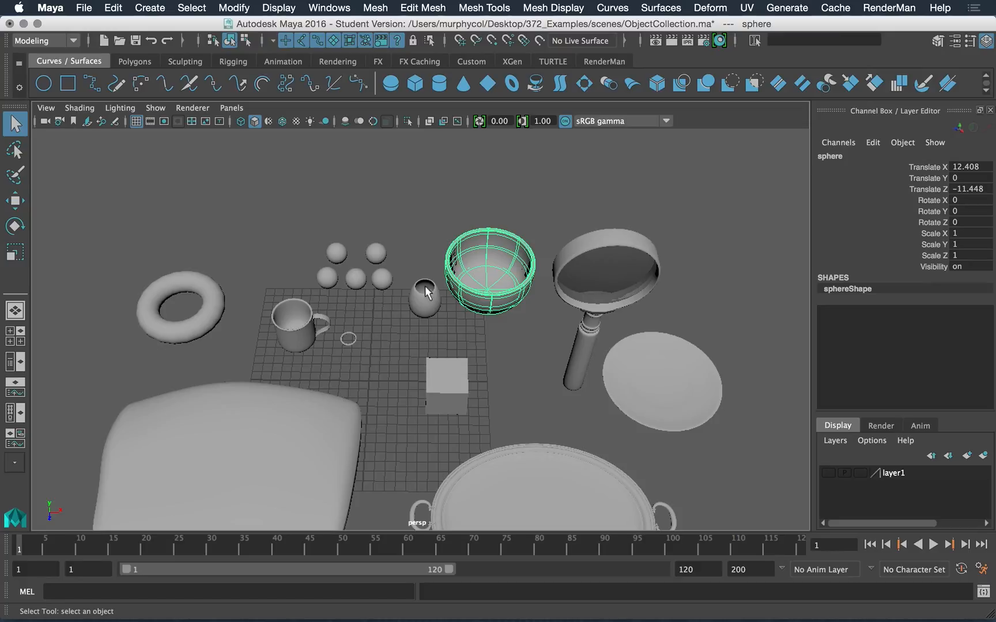
scroll(500, 287, "up", 2)
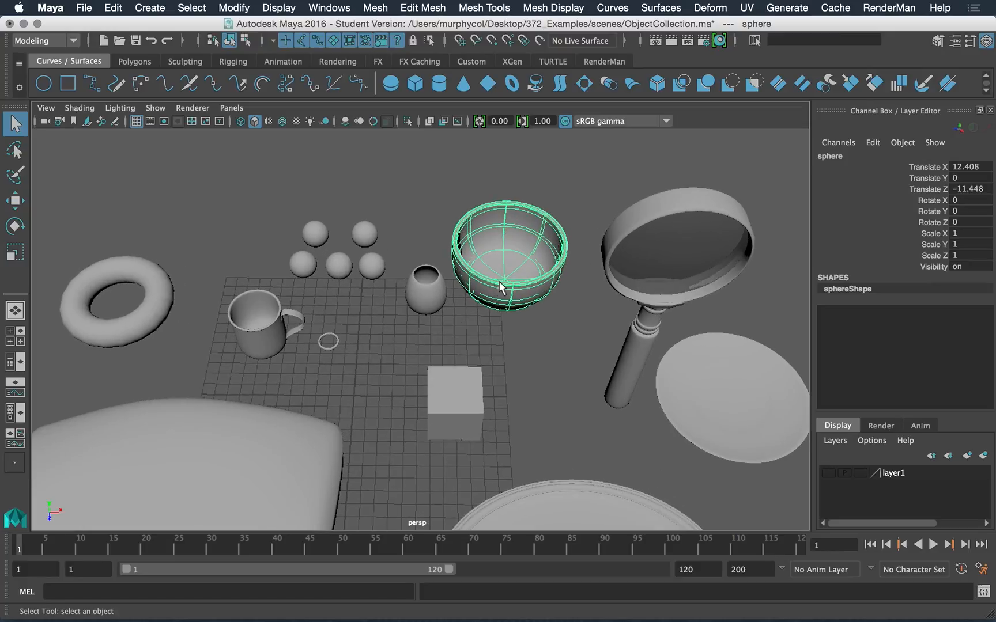
left_click(516, 356)
Open the Outliner to review the scene's list of objects, and close it.
scroll(462, 327, "down", 6)
left_click_drag(369, 306, 319, 294, "alt")
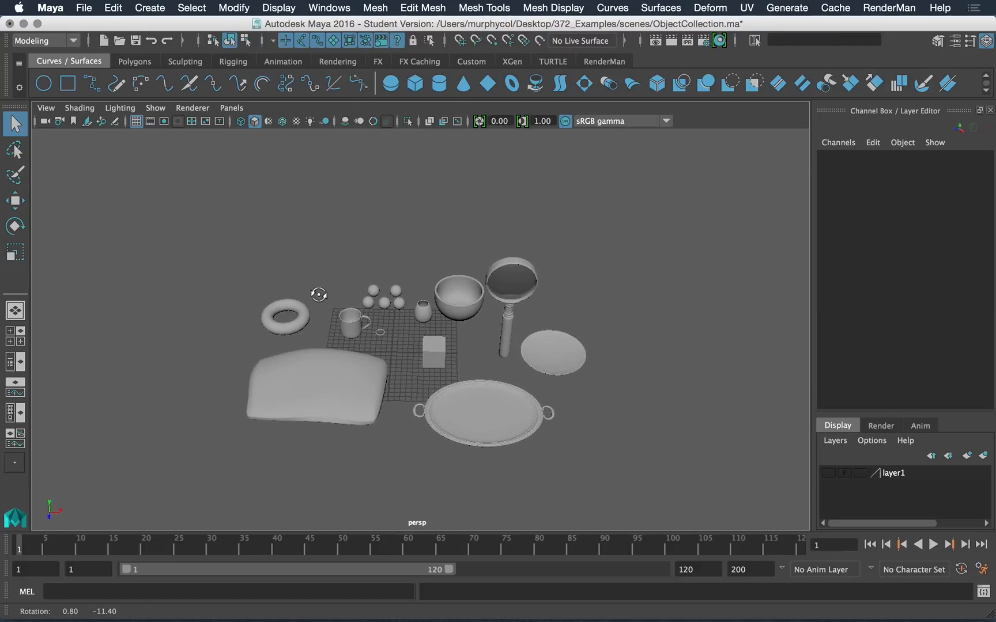
scroll(368, 348, "up", 5)
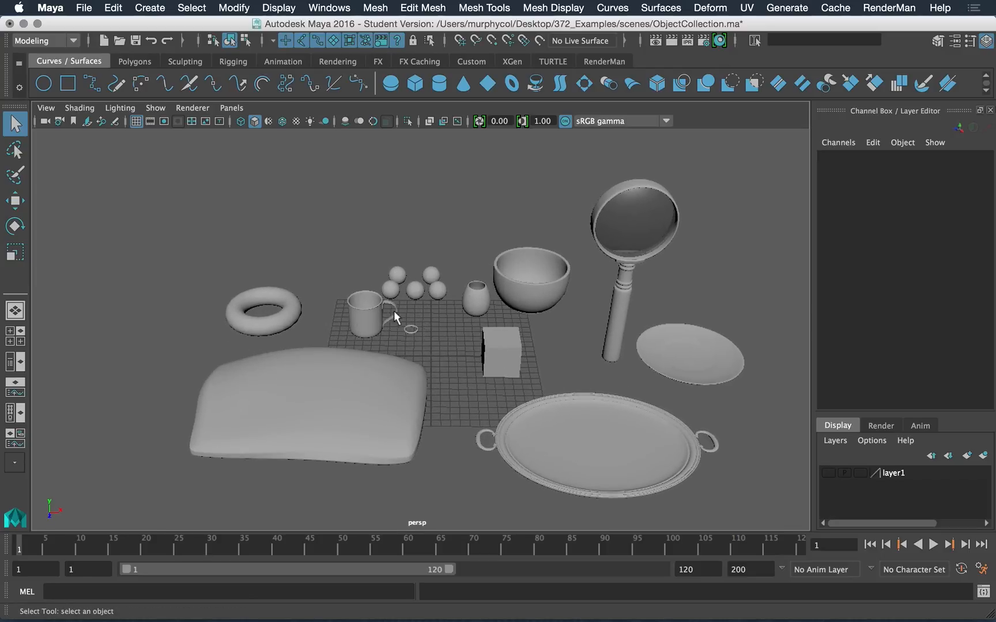
scroll(392, 317, "up", 3)
left_click(326, 8)
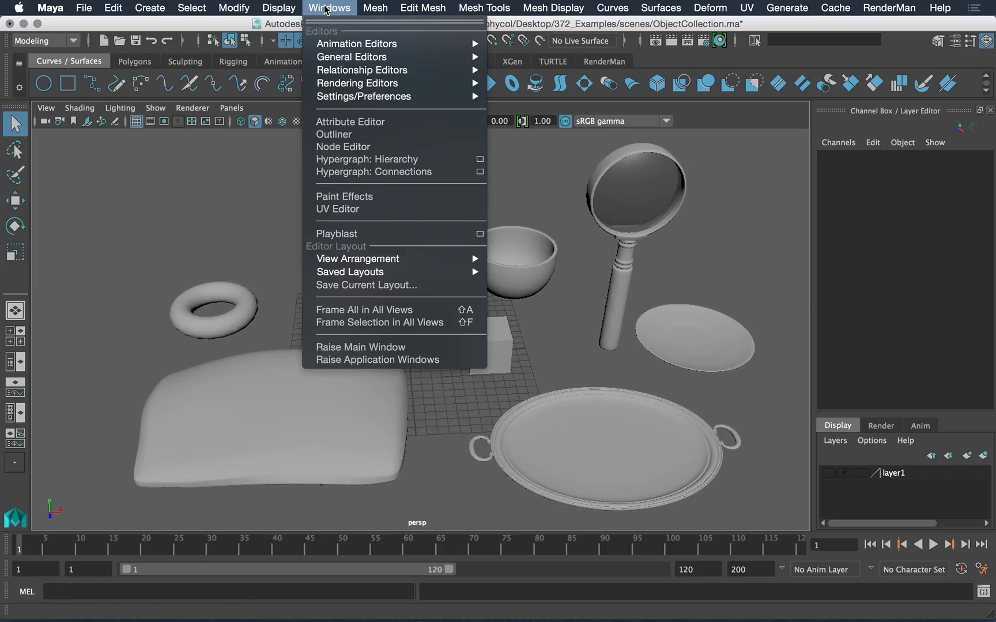
left_click(334, 135)
left_click_drag(737, 94, 777, 58)
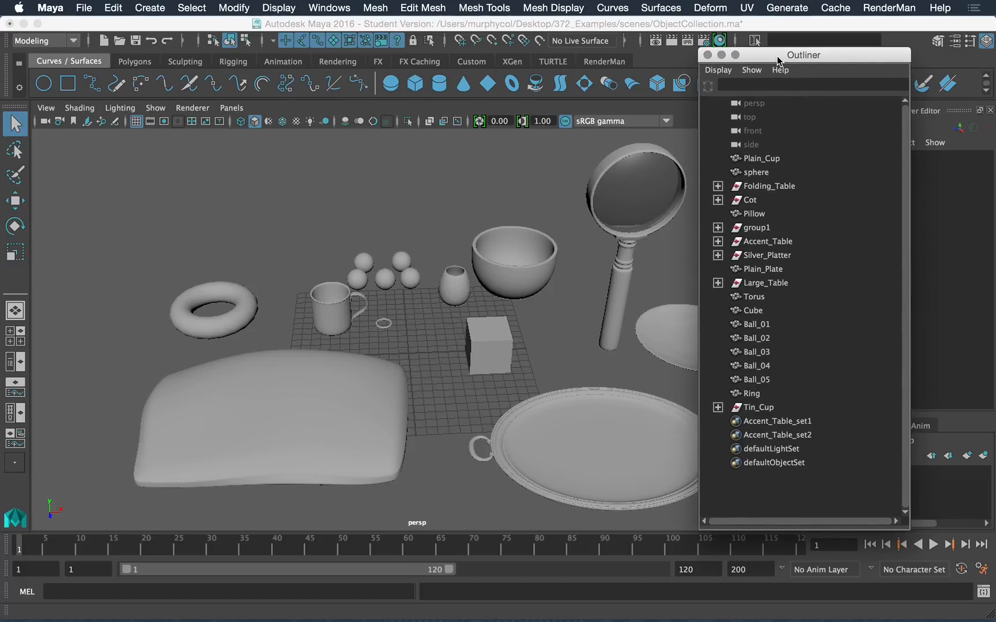
left_click_drag(777, 60, 403, 92)
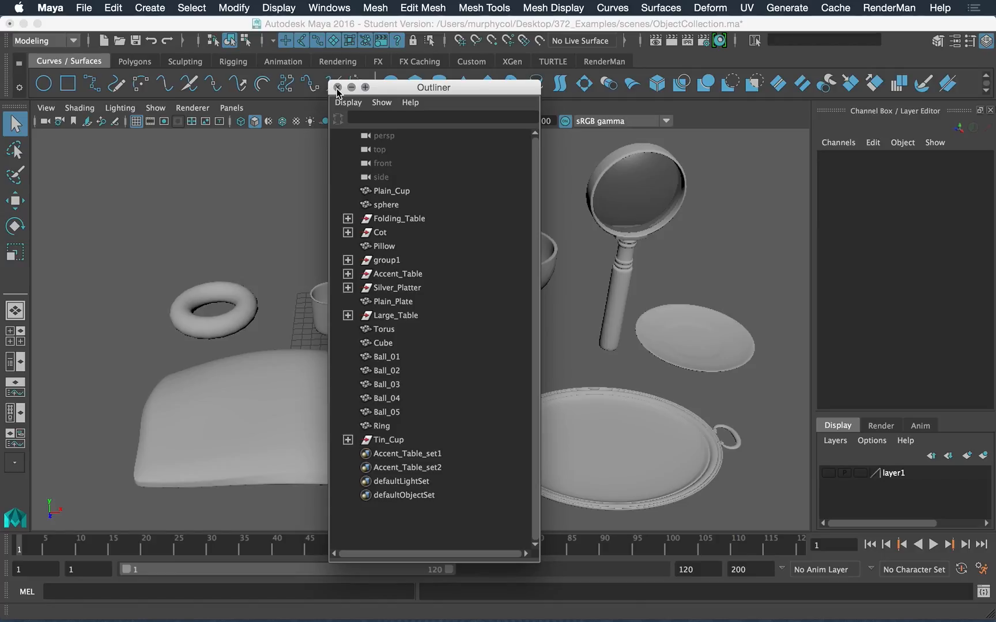
left_click_drag(380, 92, 499, 76)
left_click(454, 71)
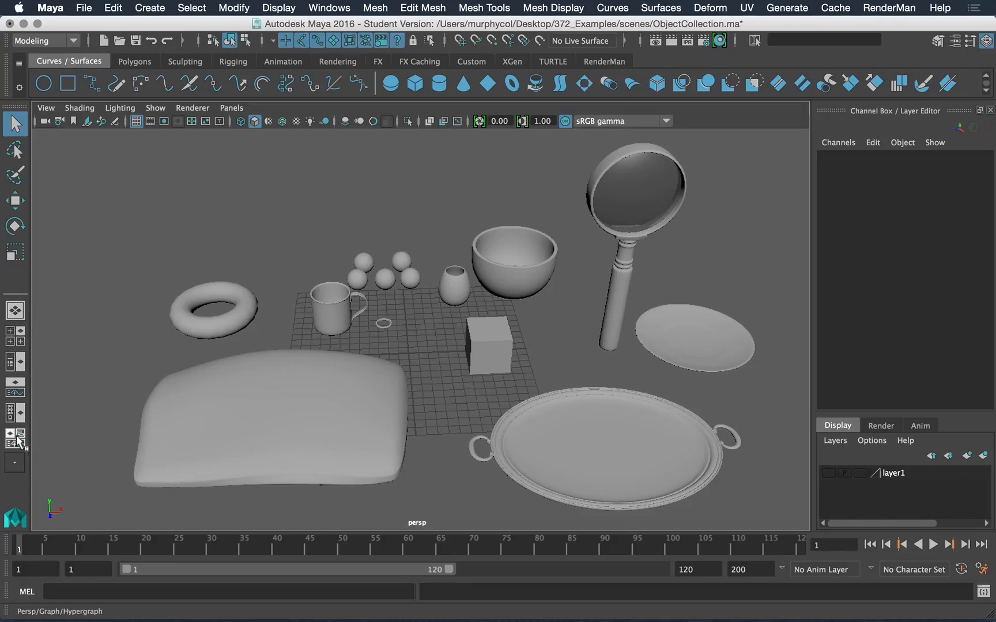
Choose the single perspective layout and orbit, zoom and pan around the whole collection.
left_click(15, 311)
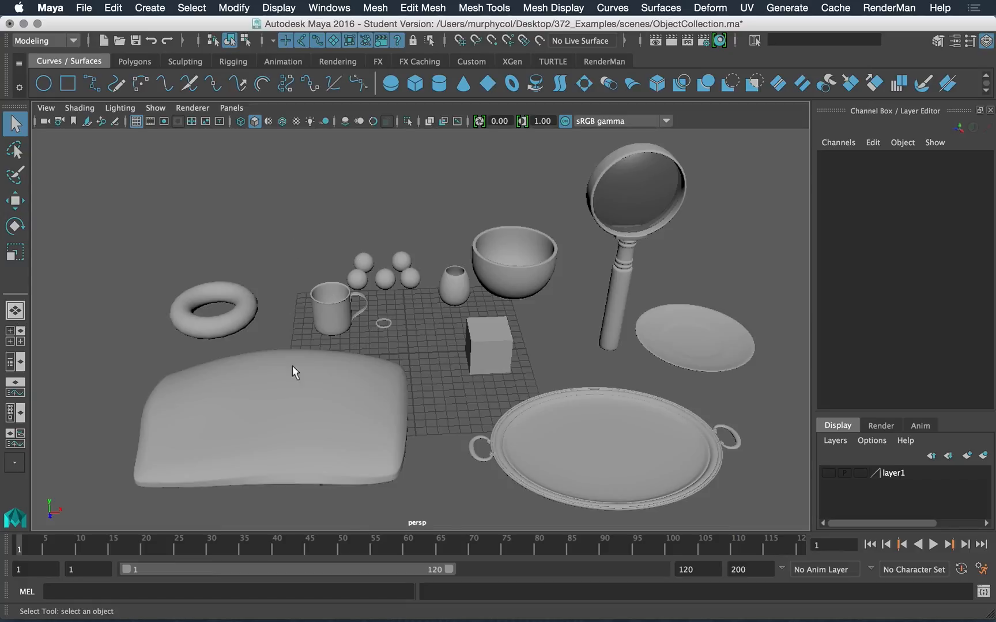
scroll(246, 291, "down", 5)
left_click_drag(246, 291, 287, 298, "alt")
right_click_drag(287, 298, 379, 335, "alt")
middle_click_drag(378, 335, 374, 345, "alt")
right_click_drag(374, 346, 407, 414, "alt")
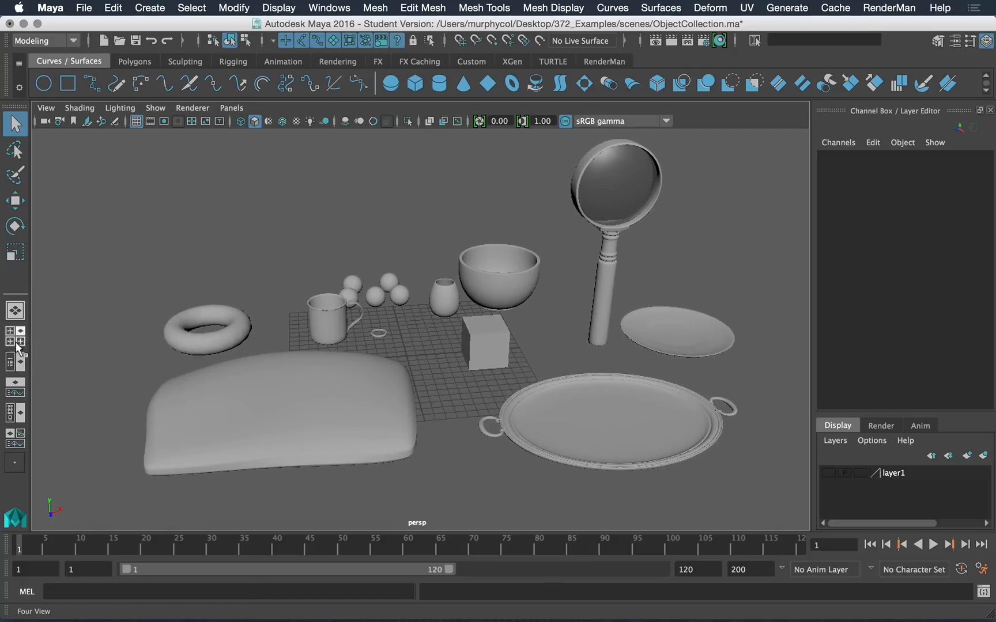
Switch to the Four View layout and zoom the perspective view out from the collection.
left_click(20, 344)
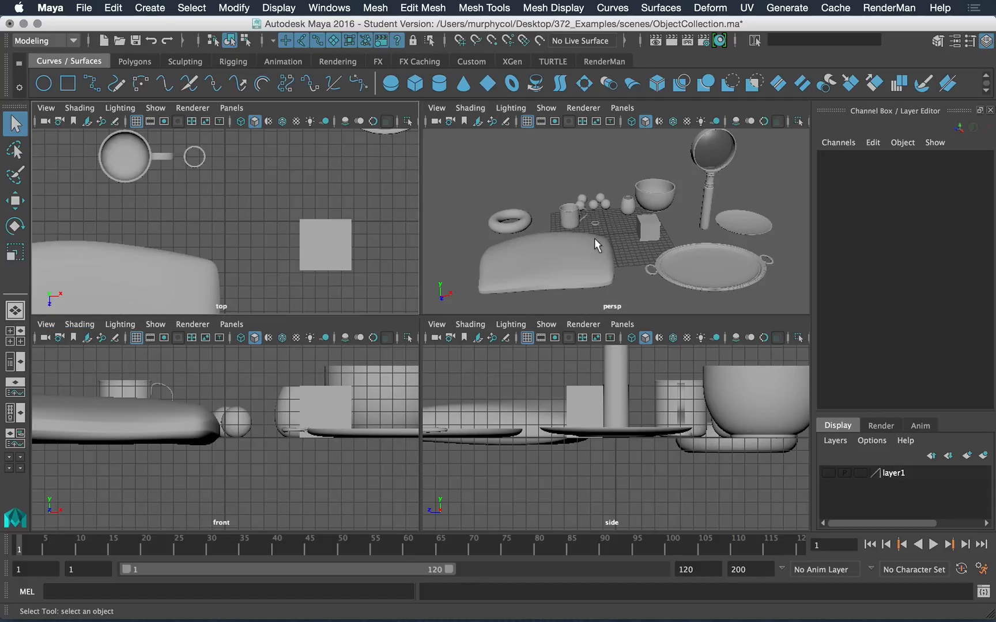
right_click_drag(625, 251, 552, 233, "alt")
scroll(542, 242, "up", 5)
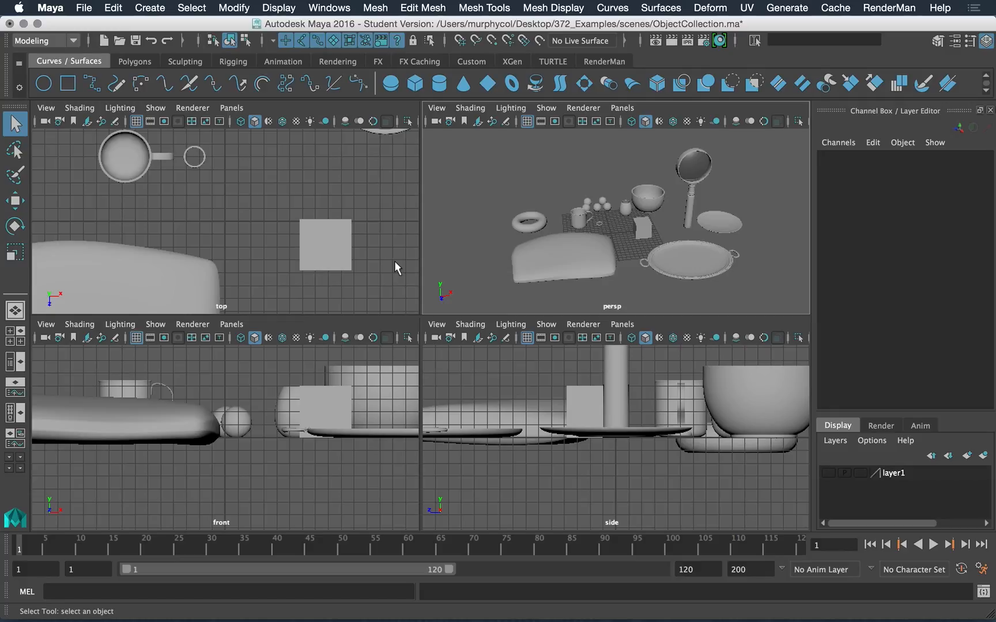
Zoom and pan the top view across the collection to a close-up of the mug and small ring.
right_click_drag(253, 260, 66, 175, "alt")
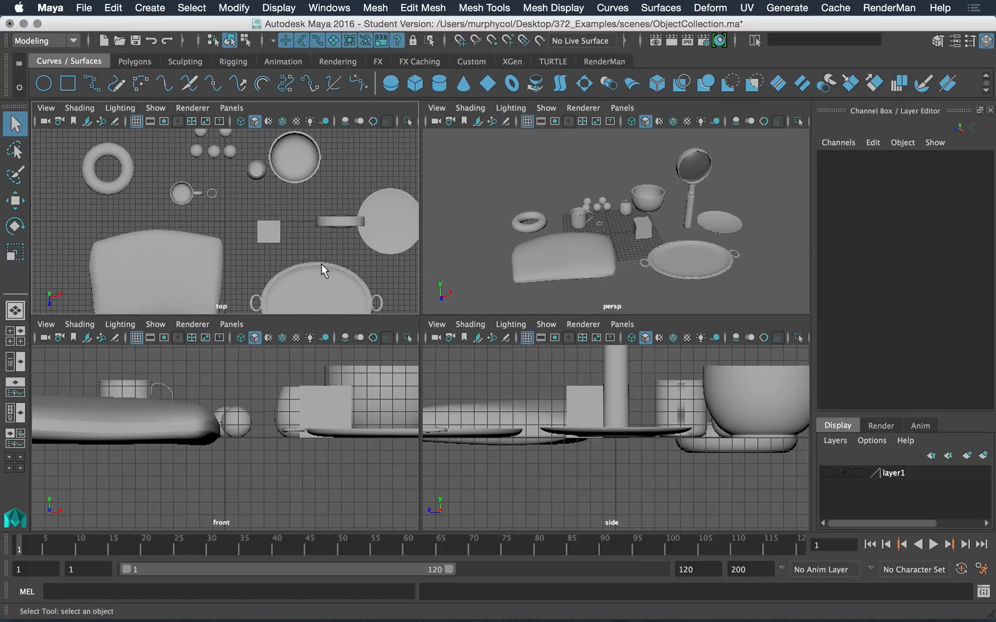
right_click_drag(320, 264, 151, 171, "alt")
right_click_drag(190, 220, 248, 242, "alt")
scroll(254, 242, "up", 10)
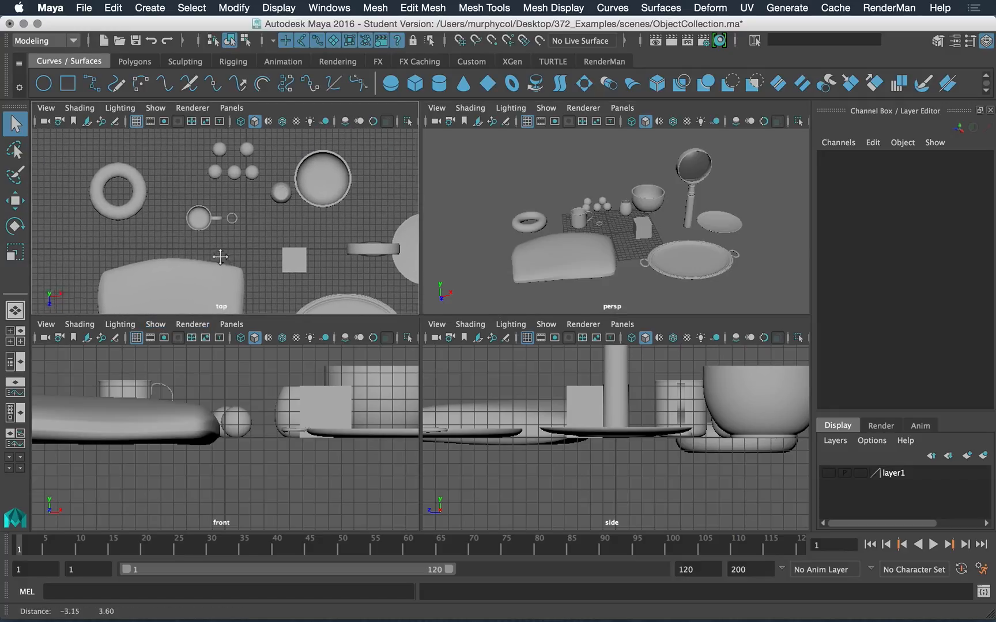
middle_click_drag(207, 244, 236, 260, "alt")
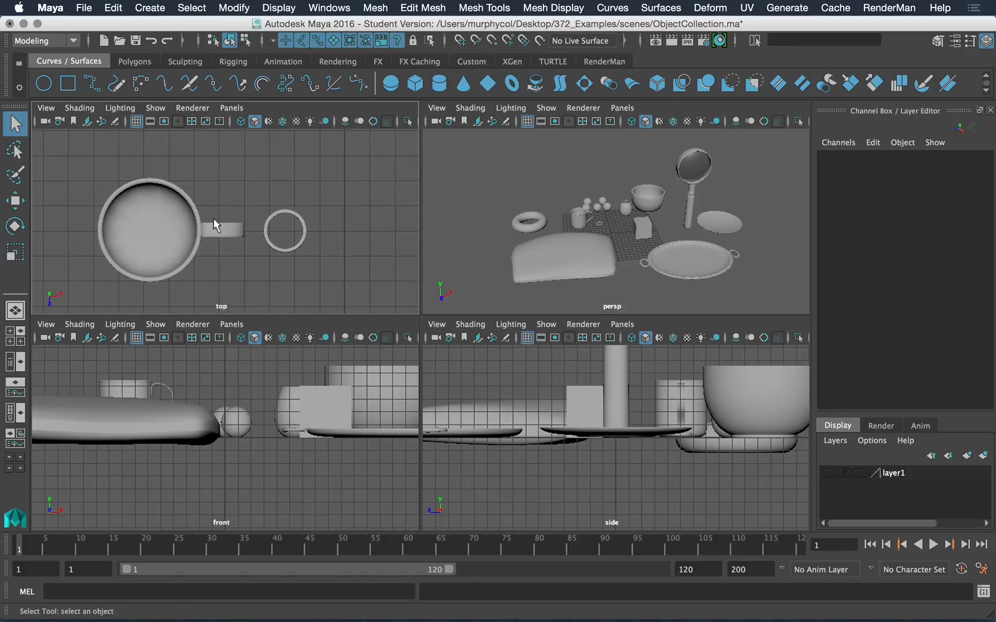
scroll(262, 243, "up", 3)
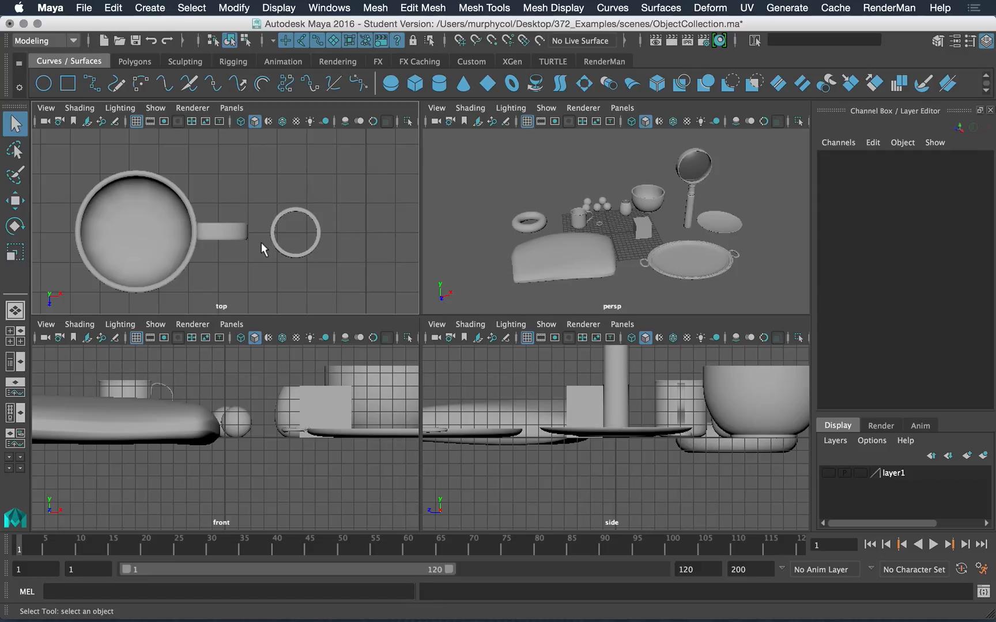
Zoom and pan the perspective view in across the balls, vase and bowl toward the silver platter.
right_click_drag(593, 187, 746, 308, "alt")
middle_click_drag(668, 238, 591, 283, "alt")
right_click_drag(529, 224, 619, 279, "alt")
middle_click_drag(661, 156, 628, 240, "alt")
right_click_drag(628, 240, 435, 165, "alt")
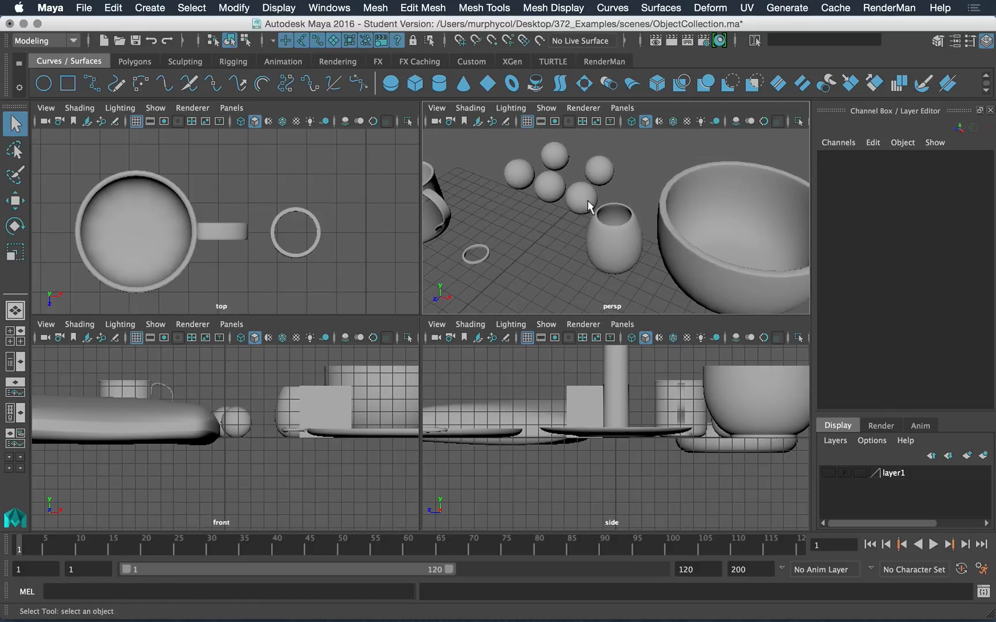
middle_click_drag(584, 204, 482, 198, "alt")
right_click_drag(481, 199, 567, 178, "alt")
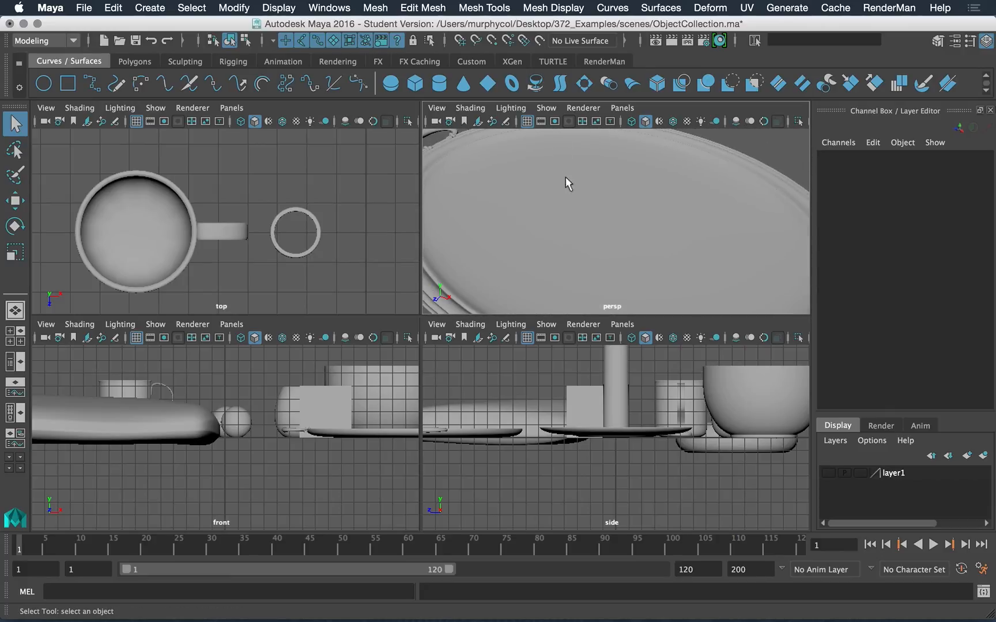
Bring the perspective view to a close-up of the silver platter's rim where the handle joins.
middle_click_drag(566, 178, 507, 152, "alt")
right_click_drag(506, 152, 605, 191, "alt")
middle_click_drag(695, 224, 429, 151, "alt")
right_click_drag(627, 197, 674, 215, "alt")
middle_click_drag(520, 167, 550, 179, "alt")
right_click_drag(550, 180, 558, 181, "alt")
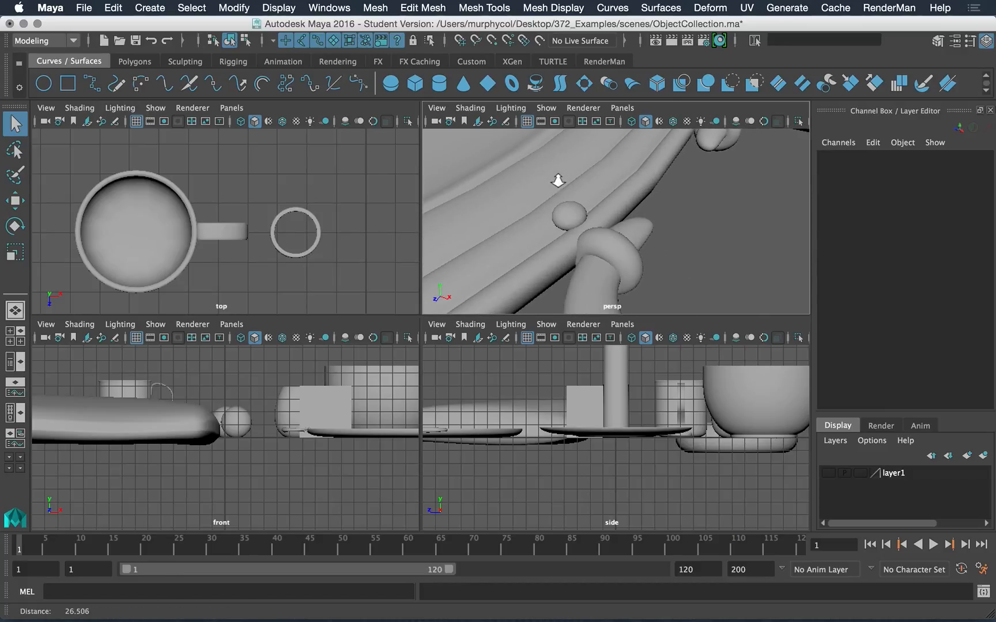
middle_click_drag(569, 195, 577, 196, "alt")
right_click_drag(576, 197, 569, 196, "alt")
Zoom the top view out to the whole collection, try to orbit it, and pan the objects.
right_click_drag(366, 239, 191, 223, "alt")
middle_click_drag(191, 223, 226, 253, "alt")
right_click_drag(225, 253, 151, 215, "alt")
middle_click_drag(197, 210, 223, 213, "alt")
right_click_drag(223, 213, 36, 176, "alt")
middle_click_drag(229, 244, 188, 177, "alt")
right_click_drag(166, 170, 198, 178, "alt")
middle_click_drag(202, 212, 225, 252, "alt")
mouse_move(168, 208)
left_mouse_down("alt")
mouse_move(182, 211)
mouse_move(173, 218)
left_mouse_up("alt")
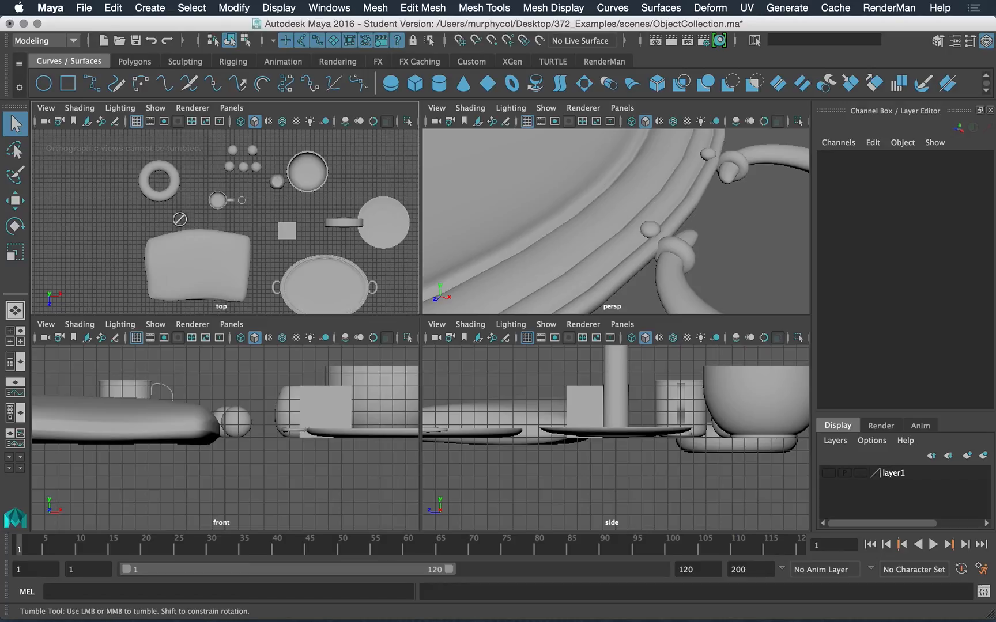
left_click(172, 220, "alt")
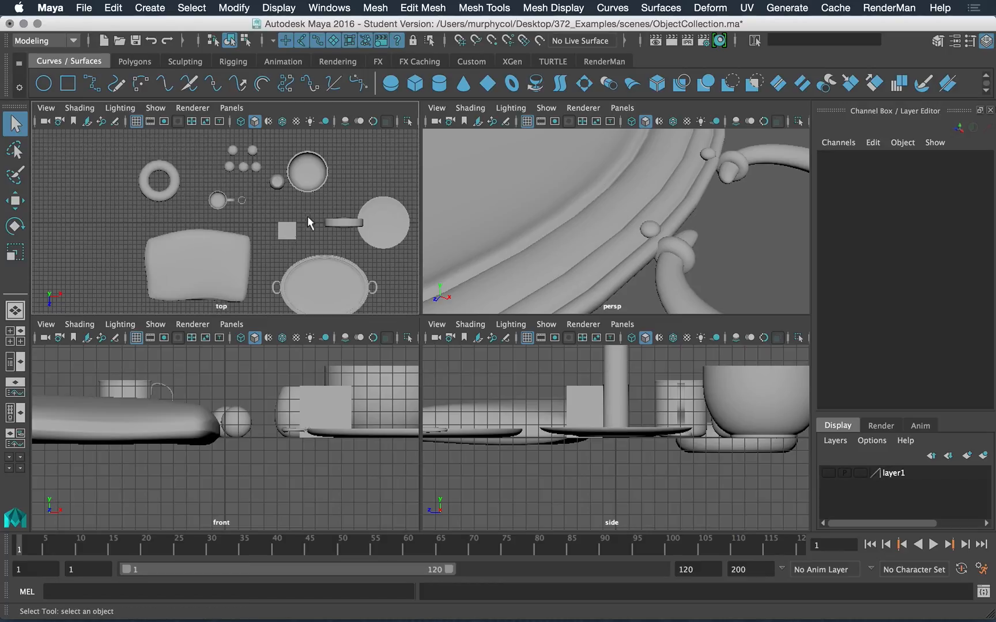
middle_click_drag(254, 222, 269, 226, "alt")
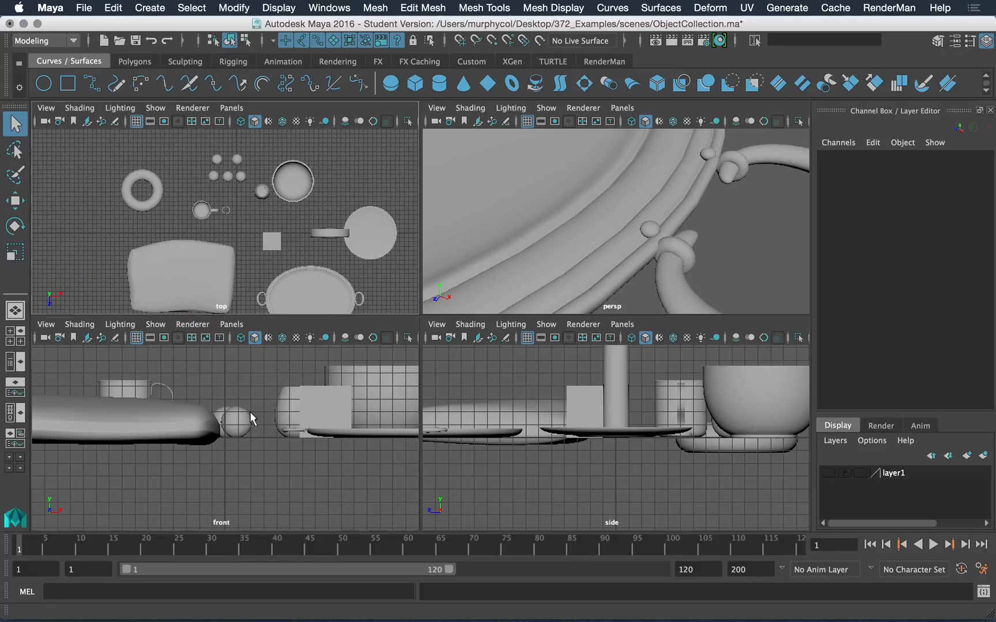
Zoom and pan the front view in and out around the pillow, cube and bowl.
right_click_drag(236, 443, 130, 392, "alt")
right_click_drag(238, 495, 226, 450, "alt")
middle_click_drag(278, 382, 271, 412, "alt")
right_click_drag(187, 408, 294, 463, "alt")
middle_click_drag(194, 432, 263, 385, "alt")
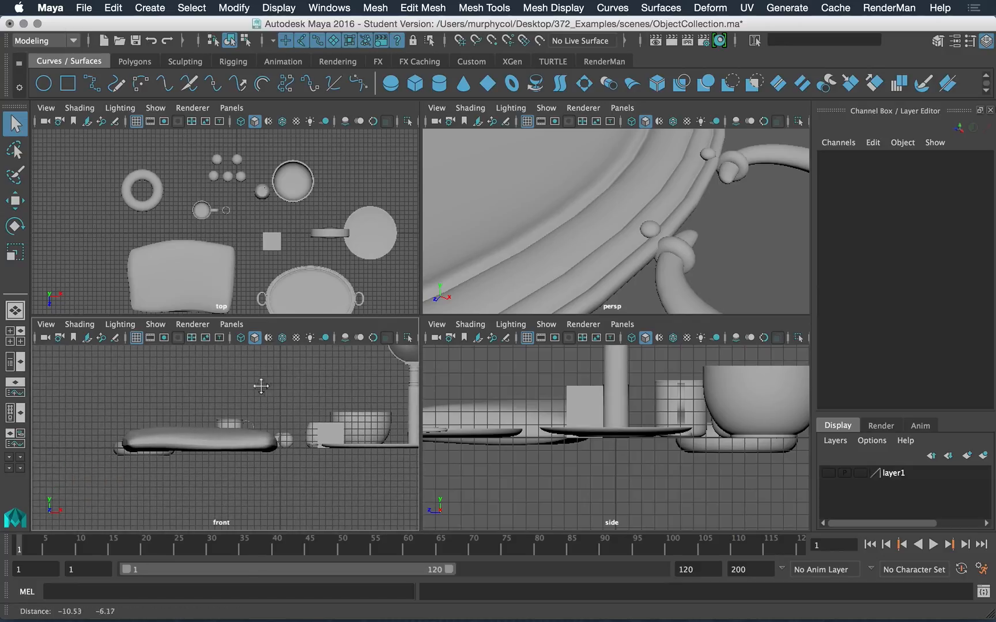
right_click_drag(148, 432, 211, 474, "alt")
right_click_drag(141, 362, 345, 473, "alt")
middle_click_drag(241, 395, 208, 516, "alt")
right_click_drag(307, 458, 183, 416, "alt")
right_click_drag(316, 473, 232, 409, "alt")
middle_click_drag(306, 399, 251, 409, "alt")
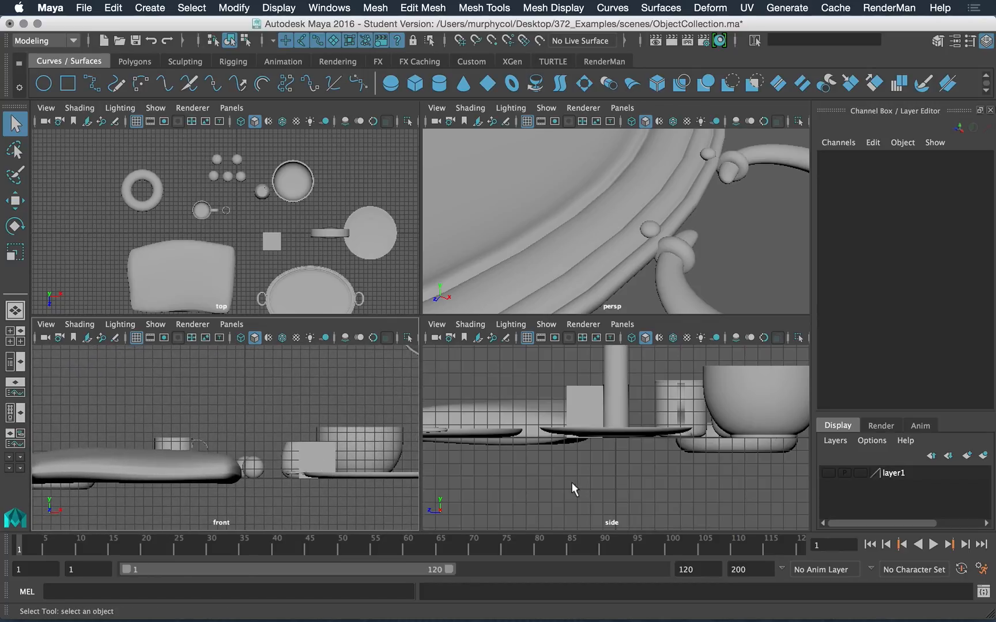
Zoom the side, front, top and perspective views out so each shows the entire collection.
right_click_drag(660, 493, 572, 466, "alt")
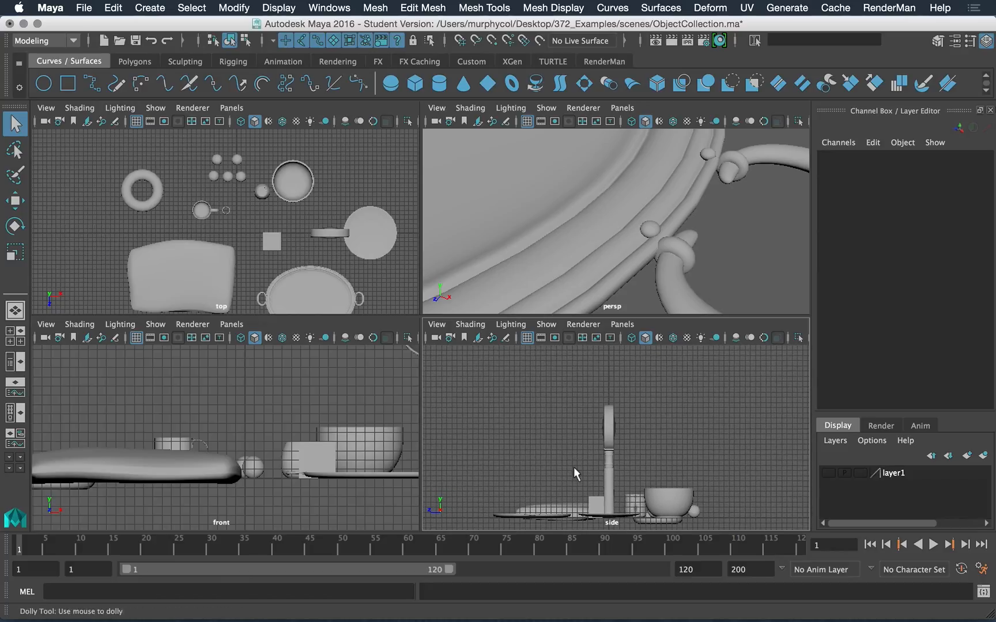
middle_click_drag(572, 466, 587, 450, "alt")
right_click_drag(340, 472, 269, 443, "alt")
middle_click_drag(290, 411, 272, 445, "alt")
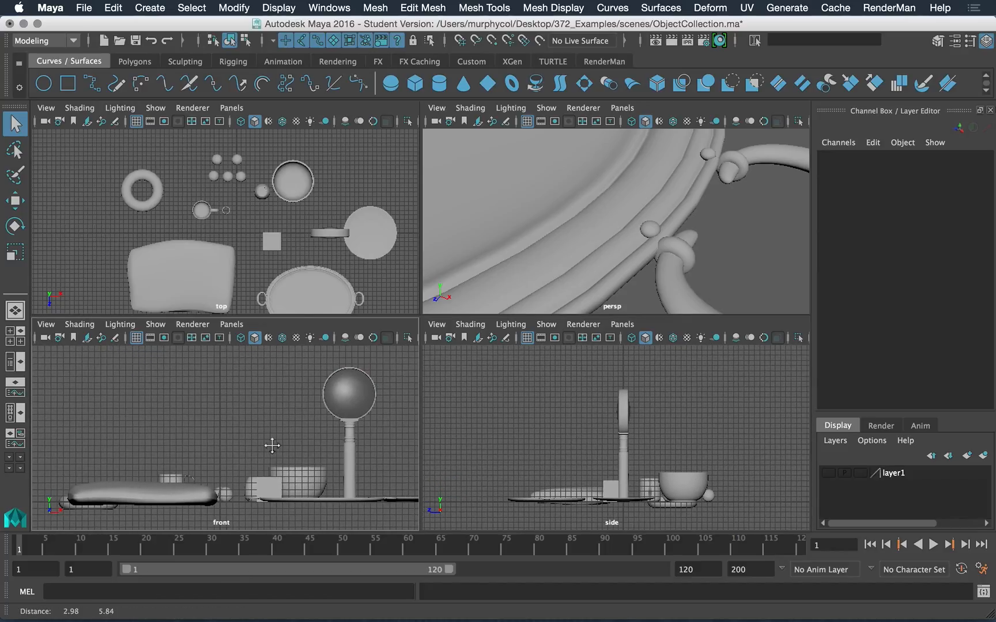
right_click_drag(275, 447, 227, 416, "alt")
right_click_drag(339, 243, 282, 222, "alt")
right_click_drag(605, 237, 536, 187, "alt")
middle_click_drag(563, 182, 575, 215, "alt")
left_click_drag(530, 280, 555, 282, "alt")
middle_click_drag(542, 235, 554, 240, "alt")
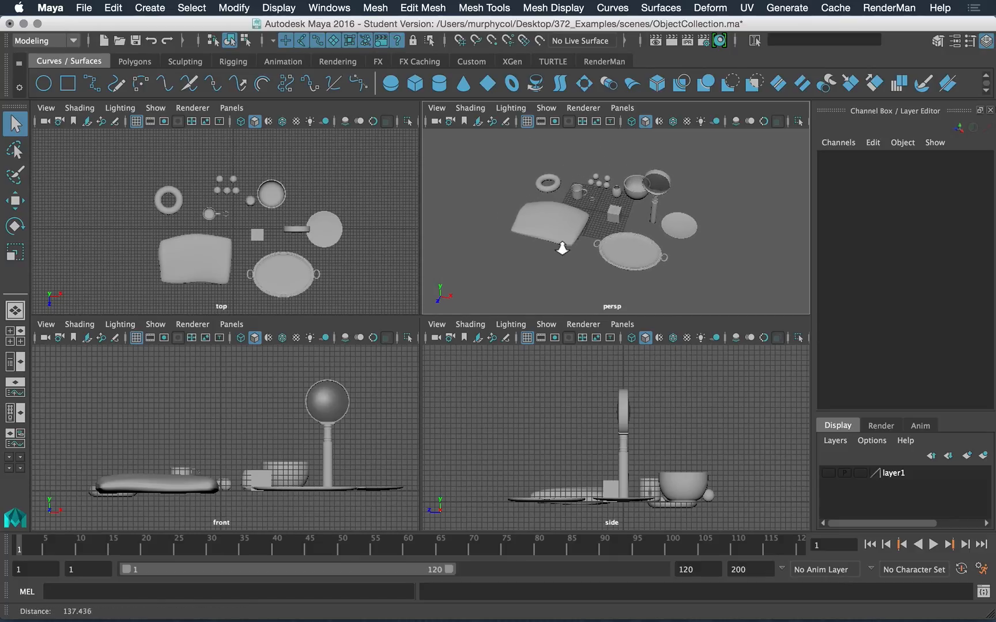
right_click_drag(562, 248, 573, 256, "alt")
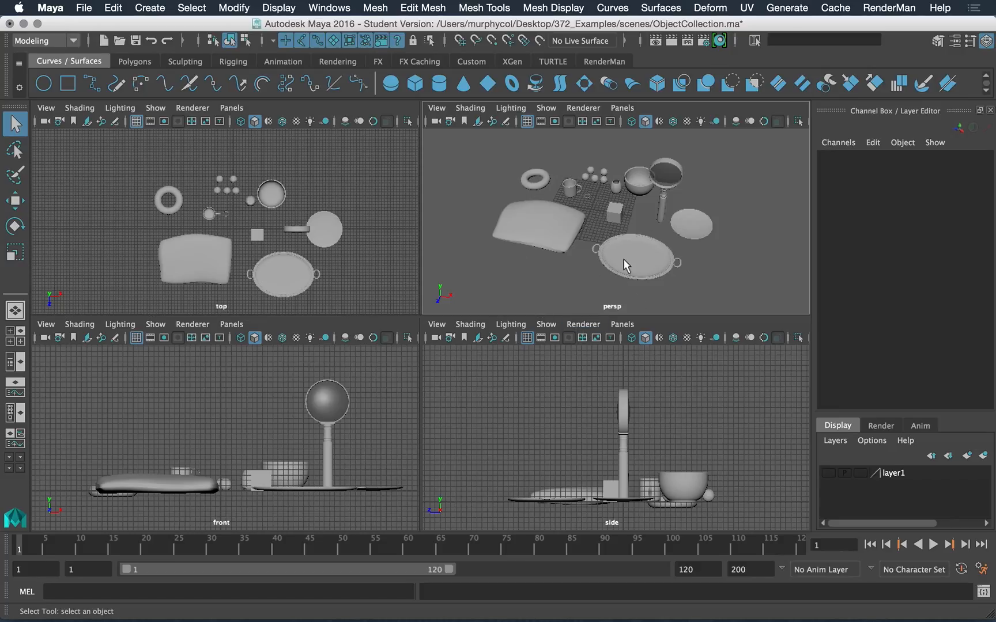
Frame all objects in the perspective, top, front and side views, one view at a time.
key("a")
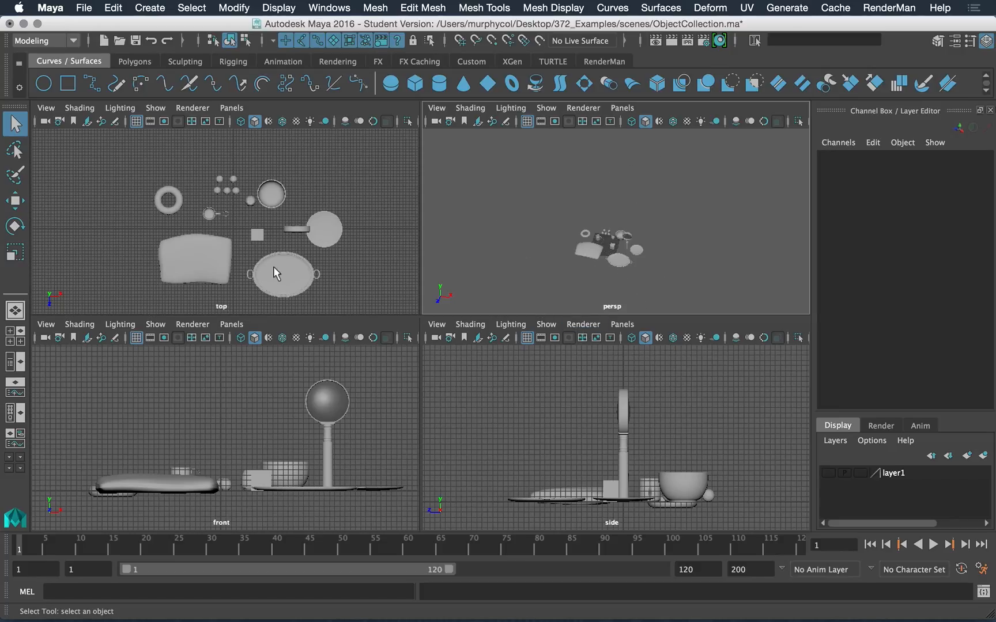
key("a")
key("a")
key("a")
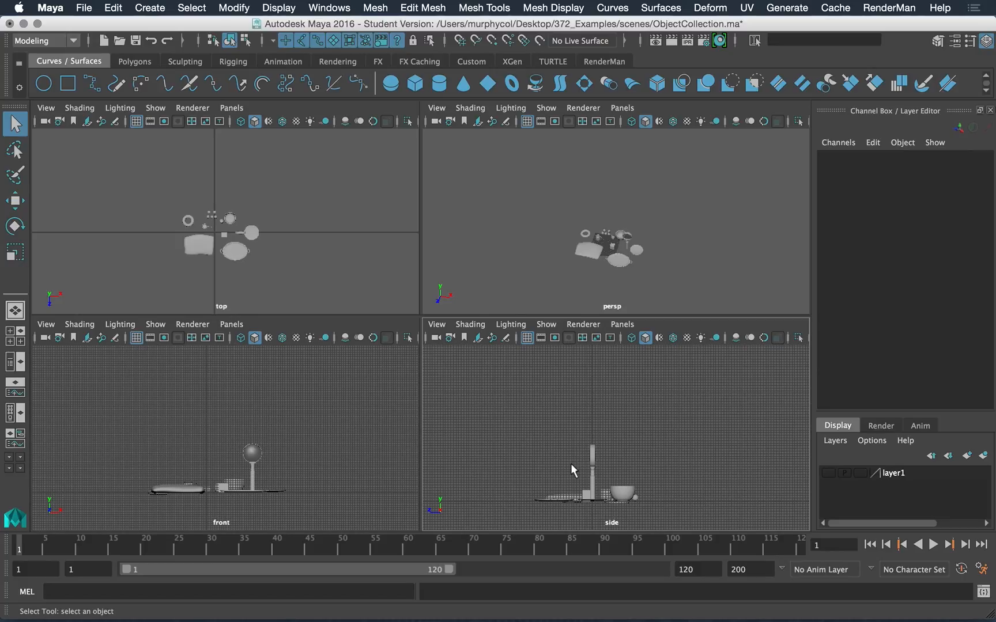
Zoom the side, front, top and perspective views back in on the collection.
right_click_drag(574, 444, 671, 501, "alt")
middle_click_drag(564, 488, 603, 401, "alt")
right_click_drag(597, 423, 619, 461, "alt")
middle_click_drag(619, 461, 634, 487, "alt")
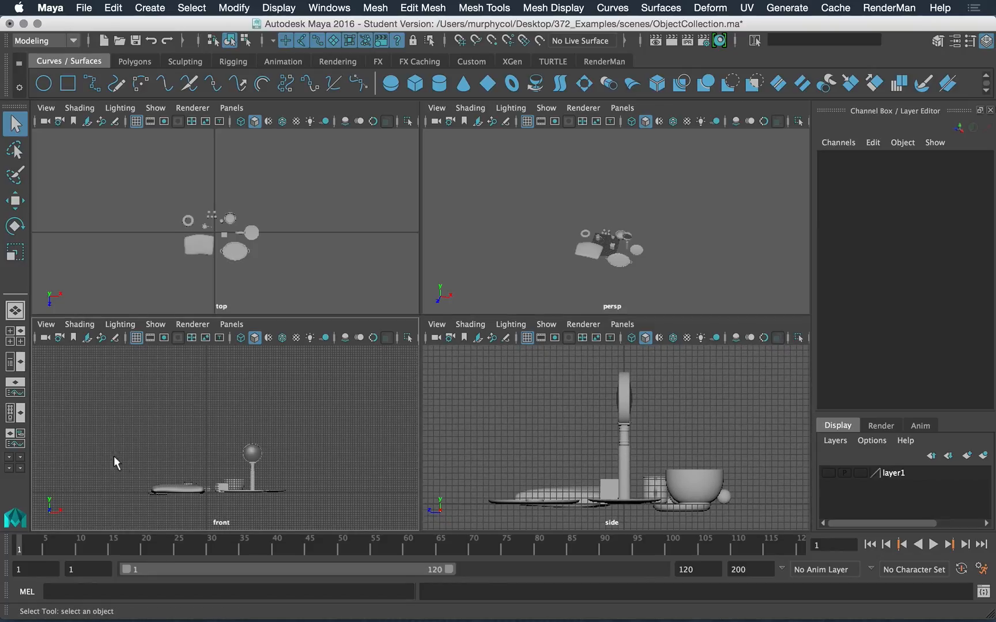
right_click_drag(113, 456, 248, 505, "alt")
middle_click_drag(248, 506, 265, 433, "alt")
right_click_drag(264, 433, 336, 482, "alt")
middle_click_drag(294, 444, 298, 457, "alt")
right_click_drag(203, 207, 277, 230, "alt")
right_click_drag(643, 258, 614, 238, "alt")
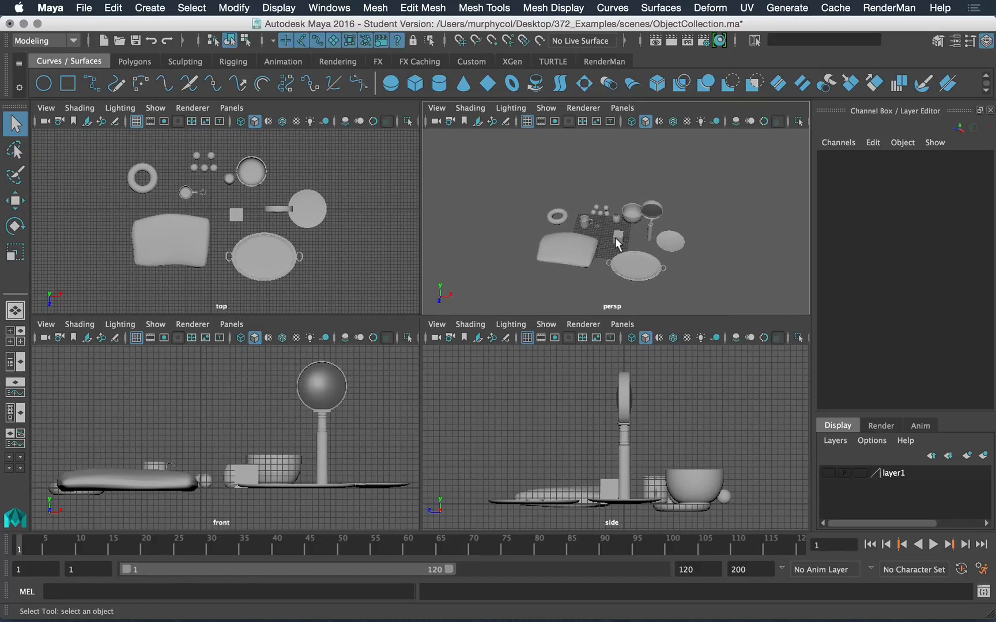
Select the cube and cycle through the Move, Rotate and Scale tools, ending on the Move tool.
left_click(615, 237)
right_click_drag(647, 272, 536, 226, "alt")
key("w")
right_click_drag(669, 265, 654, 257, "alt")
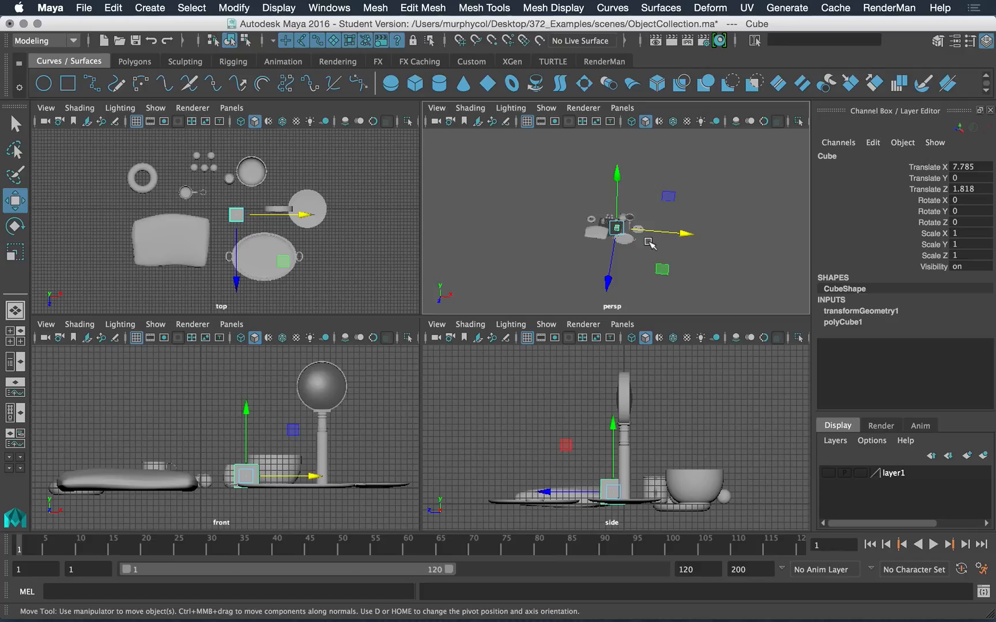
key("e")
key("r")
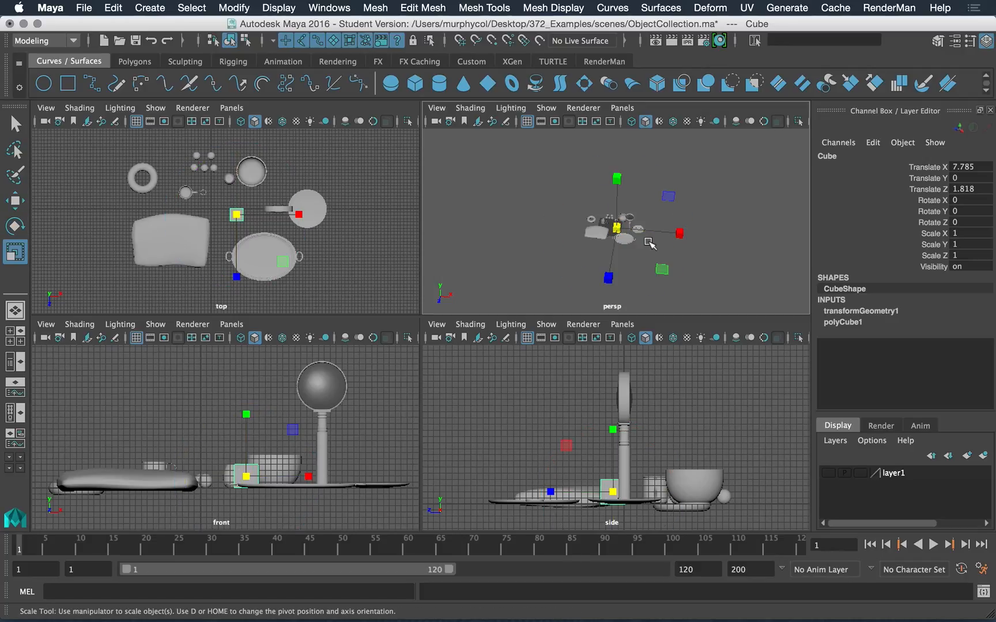
key("w")
key("e")
key("r")
key("w")
Move the cube far away from the collection along X, deselect it and frame all objects in the perspective view.
right_click_drag(660, 268, 699, 274, "ctrl")
left_click_drag(680, 233, 776, 258)
left_click(775, 257)
right_click_drag(563, 185, 629, 224, "alt")
mouse_move(629, 225)
left_mouse_down("alt")
mouse_move(636, 237)
mouse_move(632, 225)
left_mouse_up("alt")
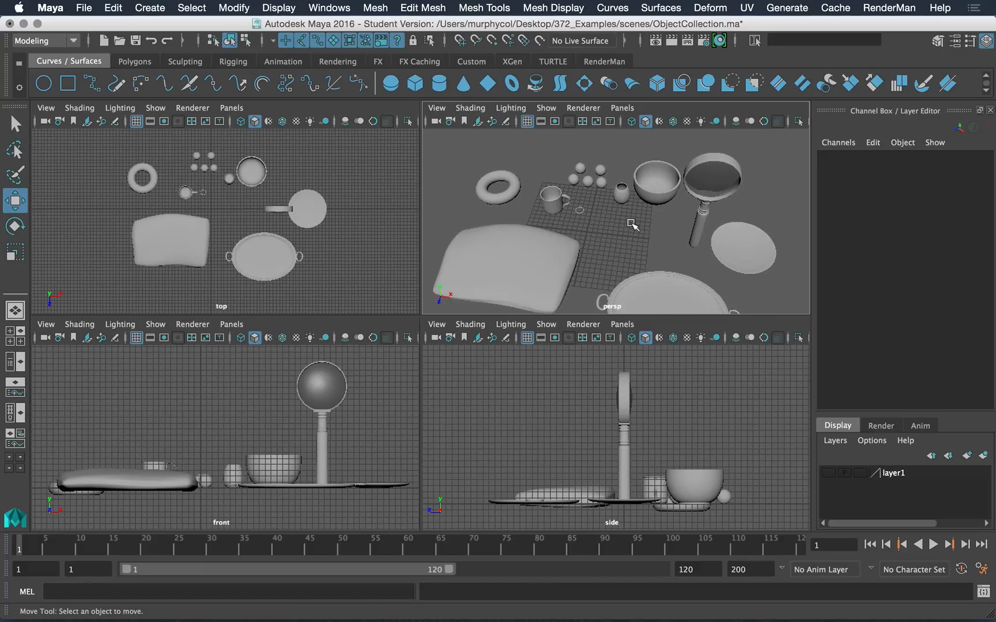
key("a")
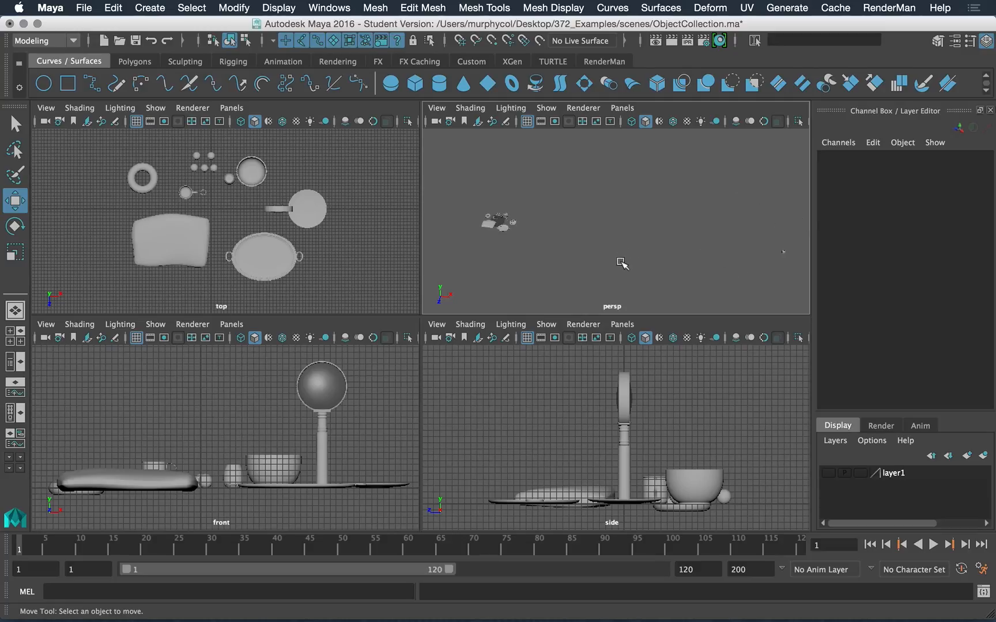
Move the cube back into the collection at about 5.229 in Translate X, reframe the perspective view and deselect the cube.
left_click_drag(770, 238, 515, 238)
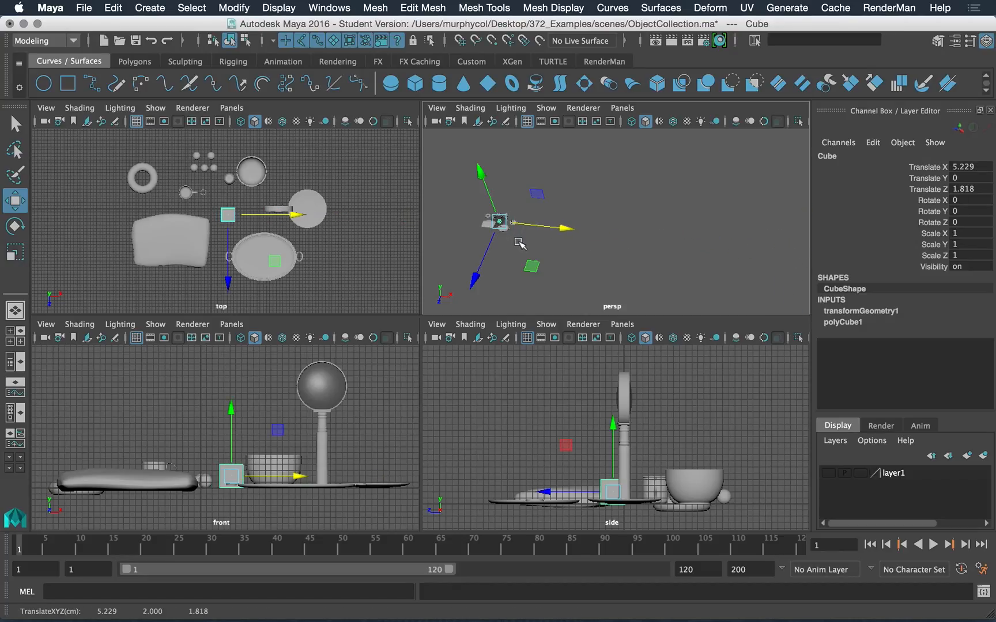
key("a")
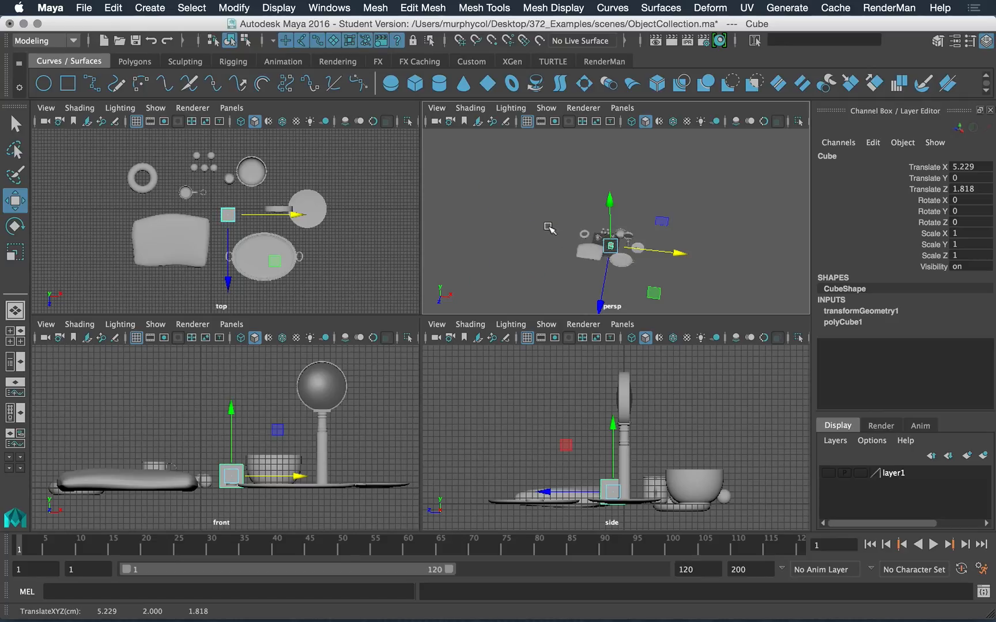
right_click_drag(552, 240, 600, 275, "alt")
middle_click_drag(599, 276, 562, 257, "alt")
right_click_drag(669, 256, 642, 240, "alt")
right_click_drag(600, 269, 749, 317, "alt")
middle_click_drag(579, 265, 679, 218, "alt")
right_click_drag(656, 222, 634, 220, "alt")
middle_click_drag(635, 219, 639, 229, "alt")
right_click_drag(640, 229, 656, 251, "alt")
left_click(657, 251)
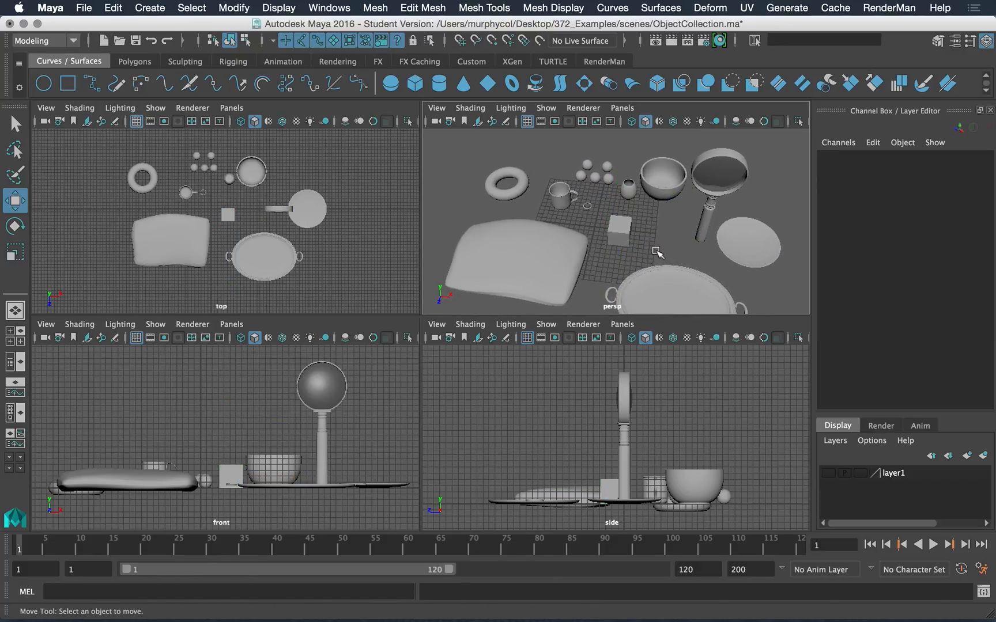
Switch to the Persp/Outliner layout and adjust the perspective view around the whole collection.
left_click(18, 367)
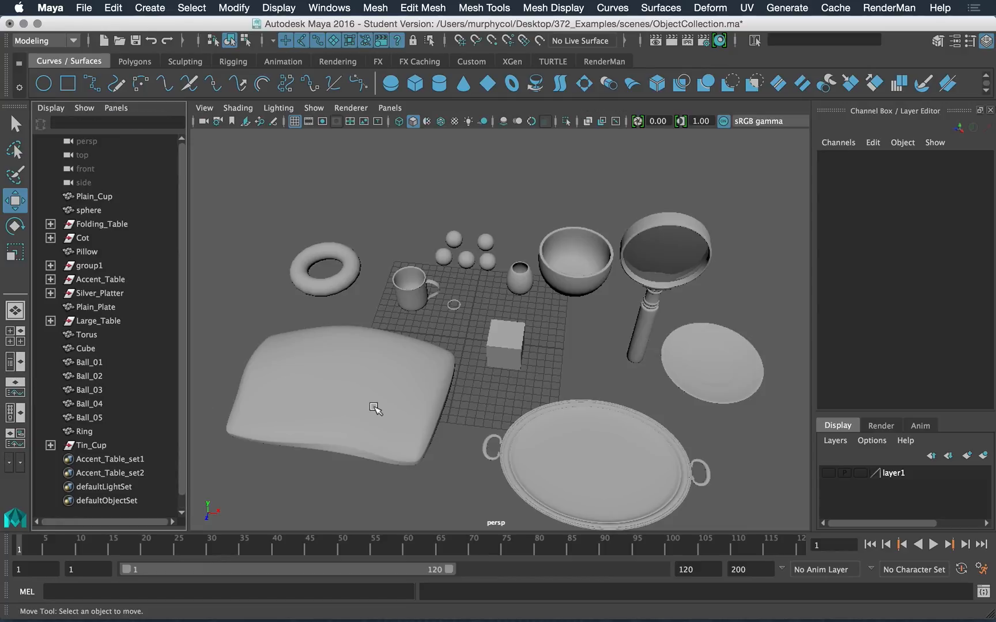
left_click_drag(474, 377, 475, 356, "alt")
right_click_drag(481, 357, 438, 360, "alt")
middle_click_drag(437, 360, 432, 350, "alt")
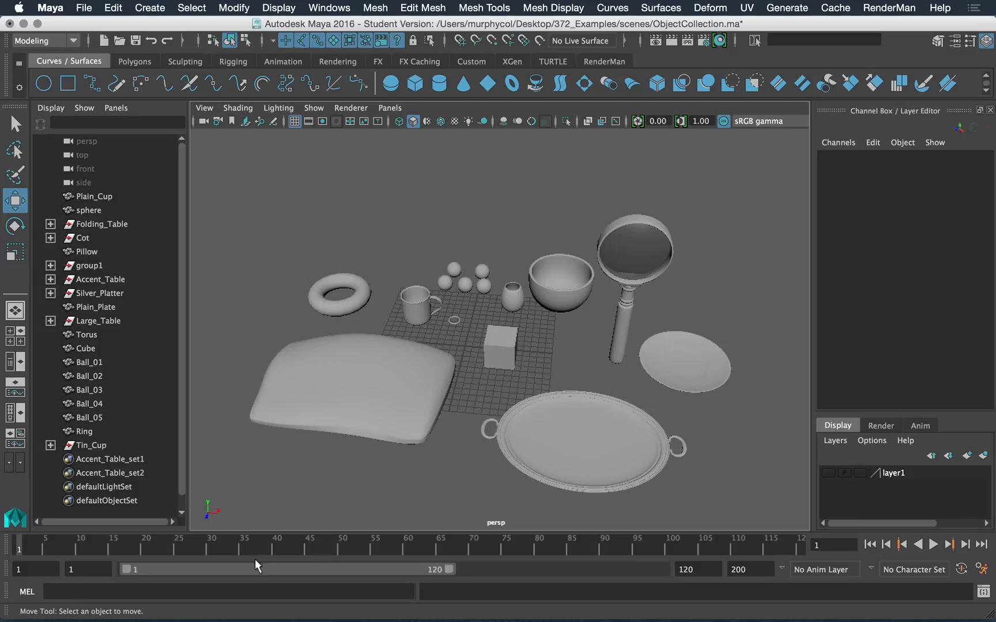
mouse_move(132, 618)
Maximize the perspective view, restore the Persp/Outliner layout, and bring up the hotbox and dismiss it.
key("space")
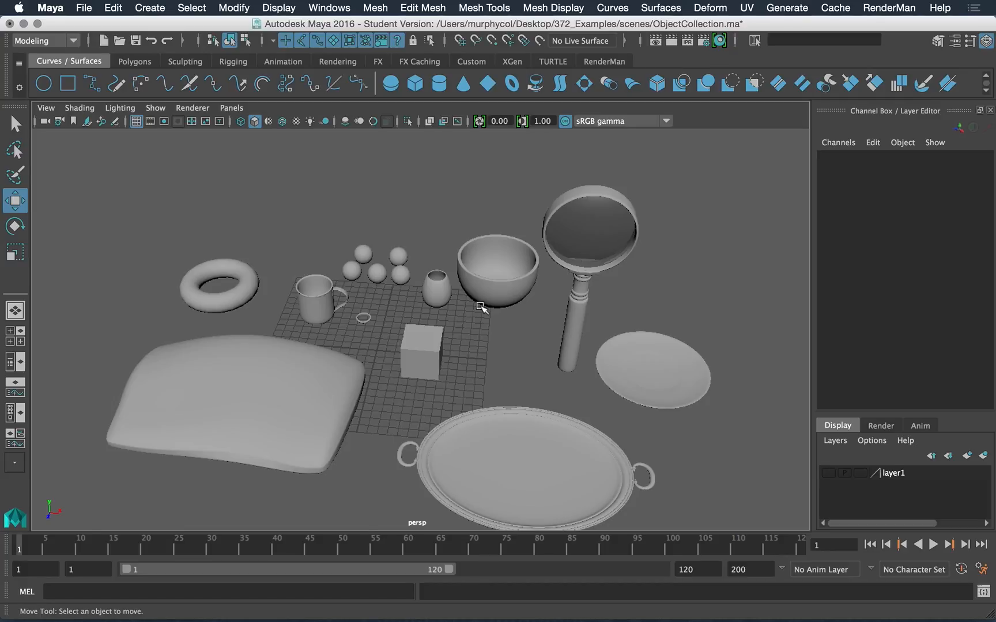
key("space")
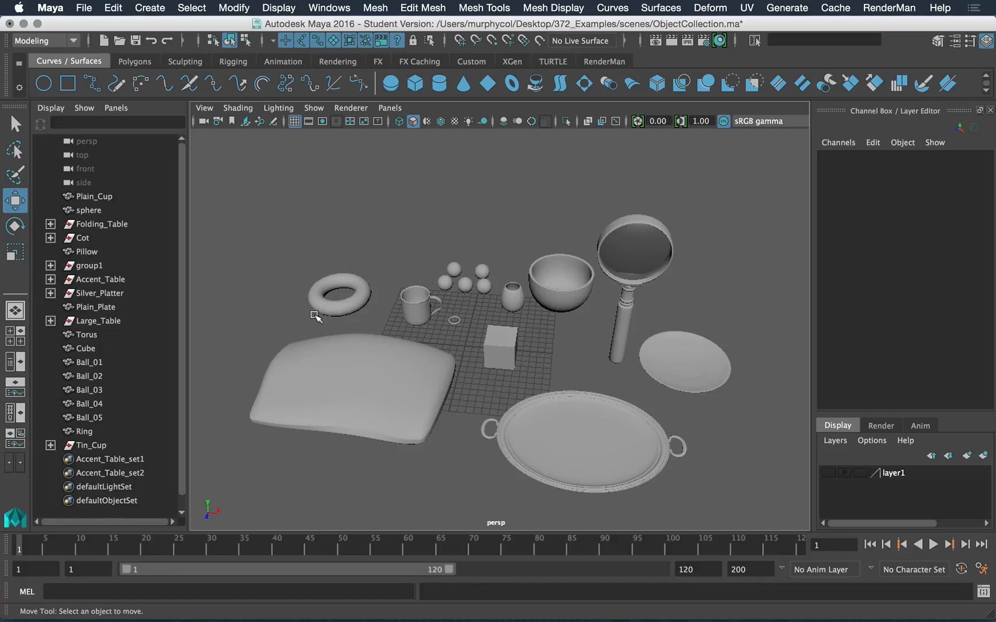
key("space")
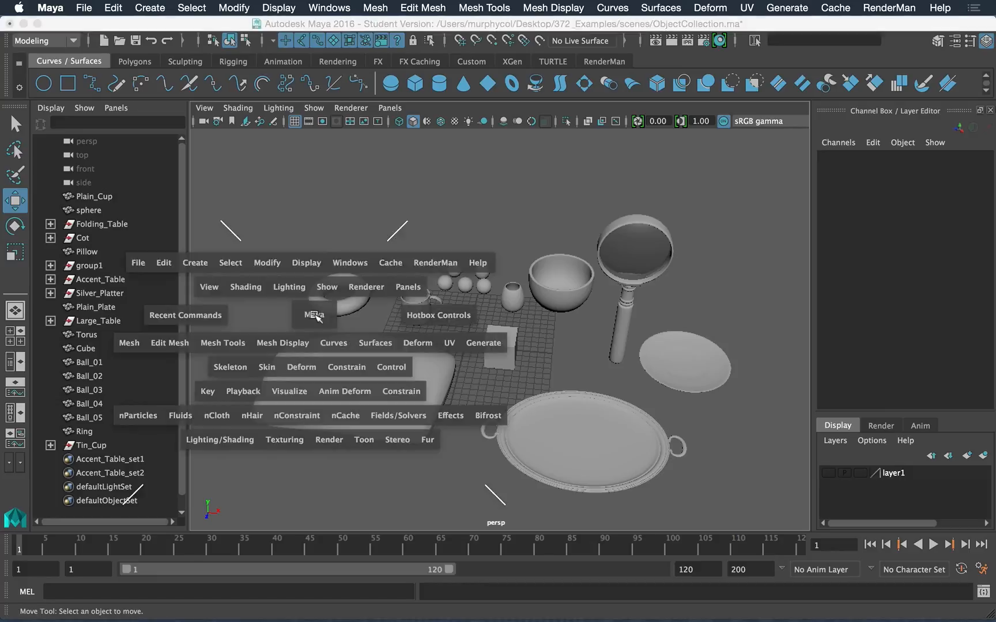
key("space")
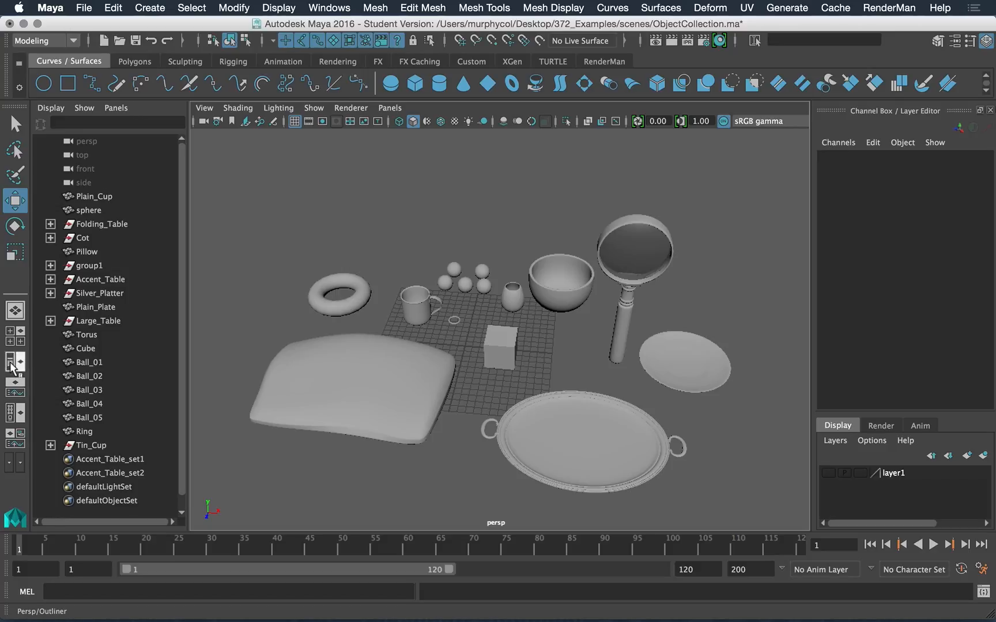
key("space")
key("space")
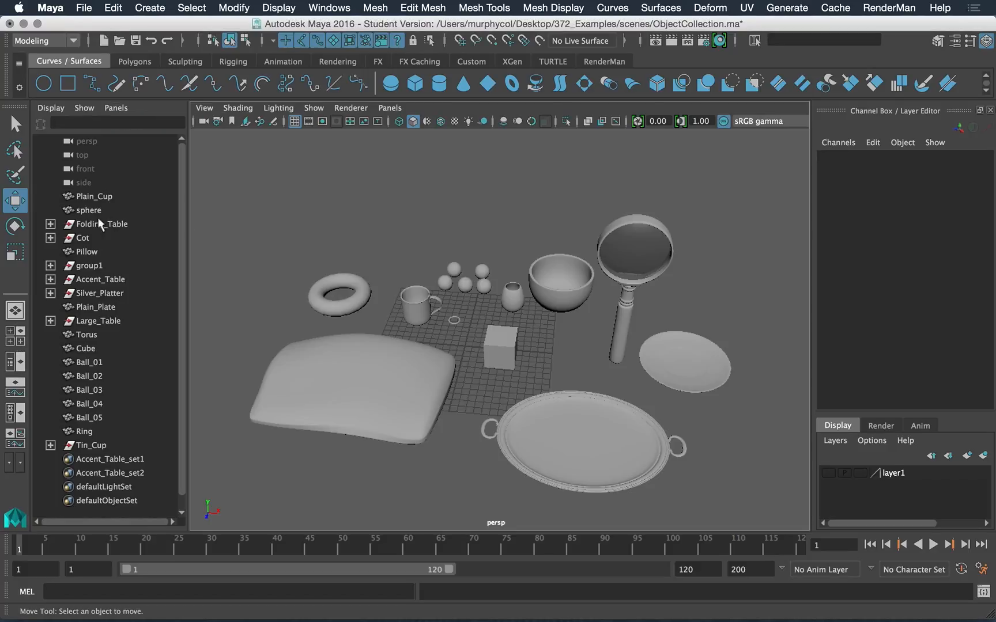
Switch to the Four View layout, maximizing the top view and then the front view, and bring up the hotbox.
left_click(15, 336)
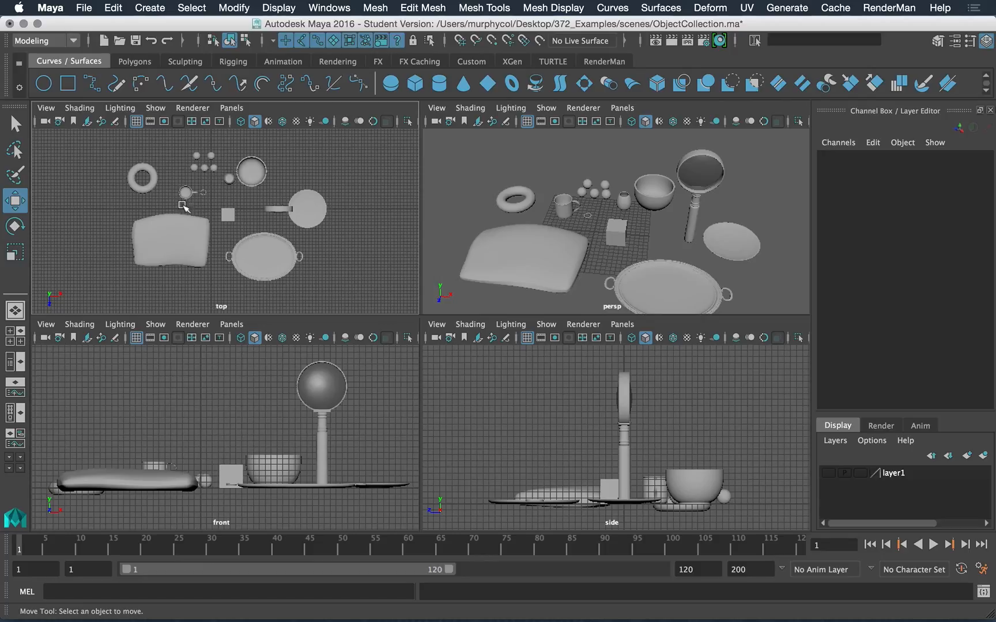
key("space")
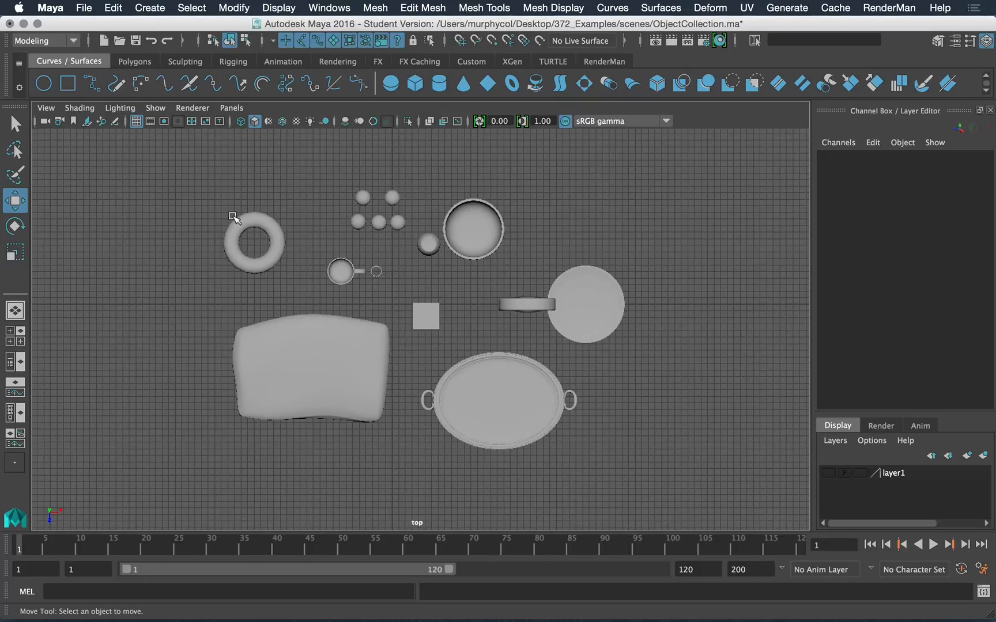
key("space")
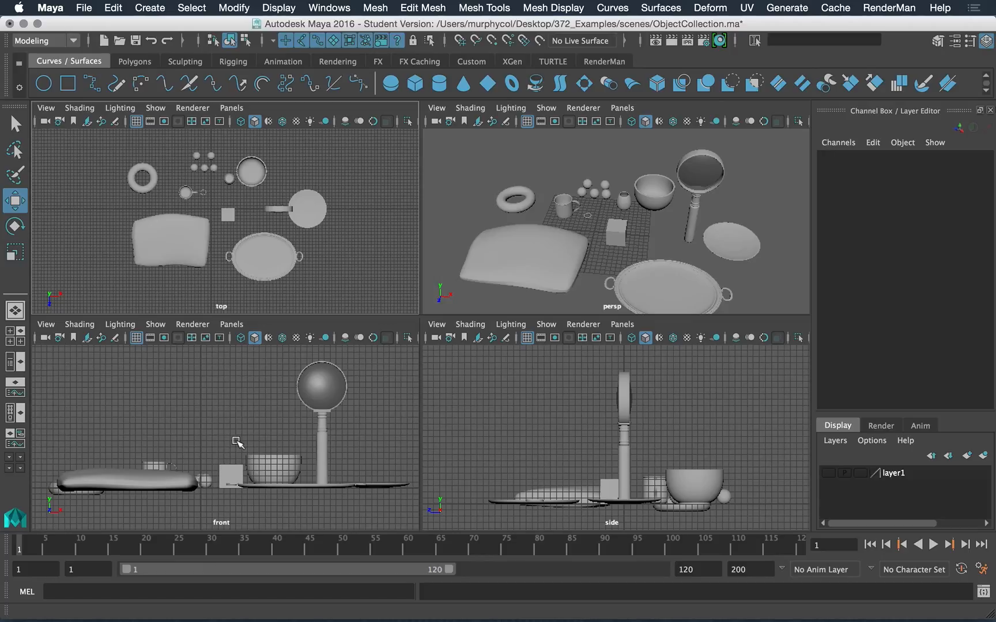
key("space")
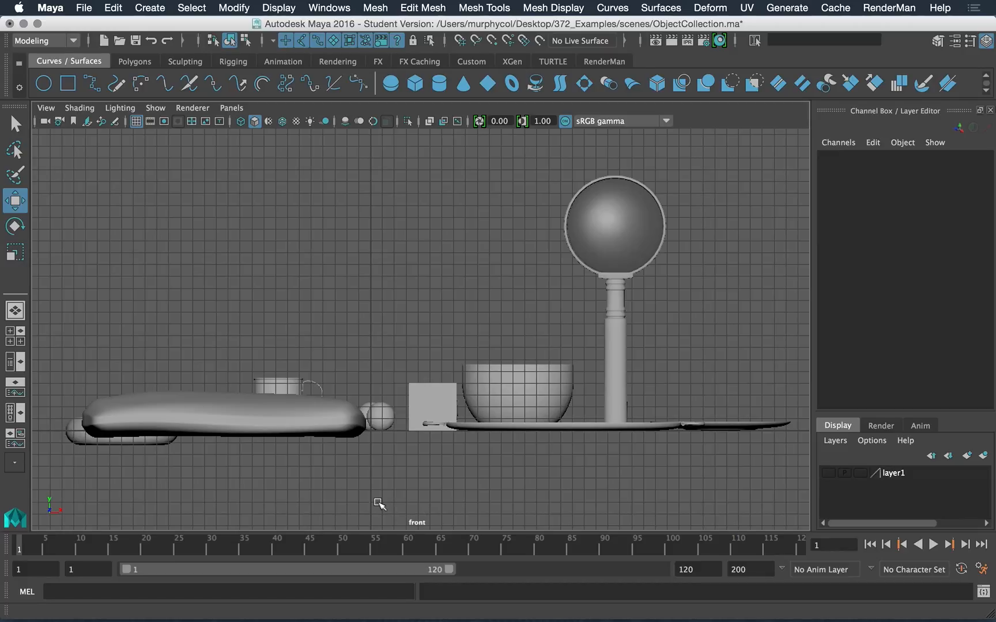
key("space")
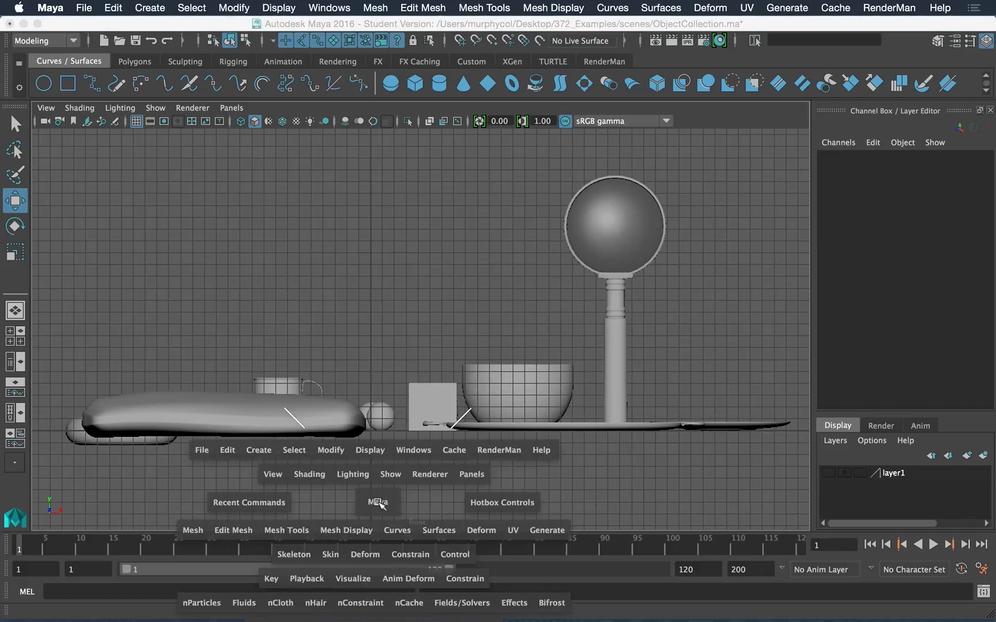
Return to the perspective view in the Persp/Outliner layout and select Silver_Platter, Plain_Plate, Large_Table, Cube and Ball_02 one by one in the Outliner.
key("space")
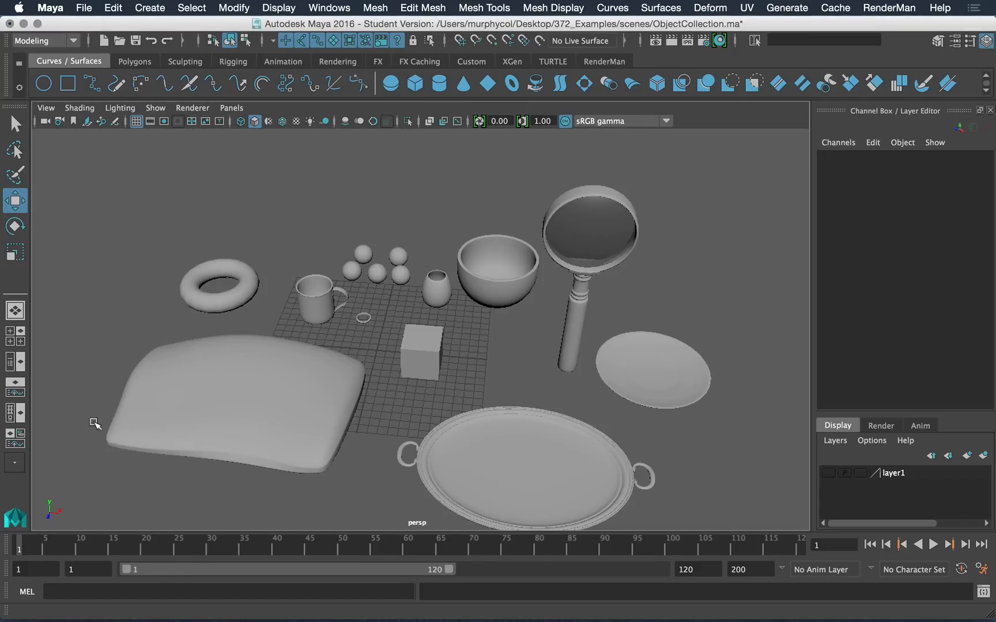
left_click(14, 368)
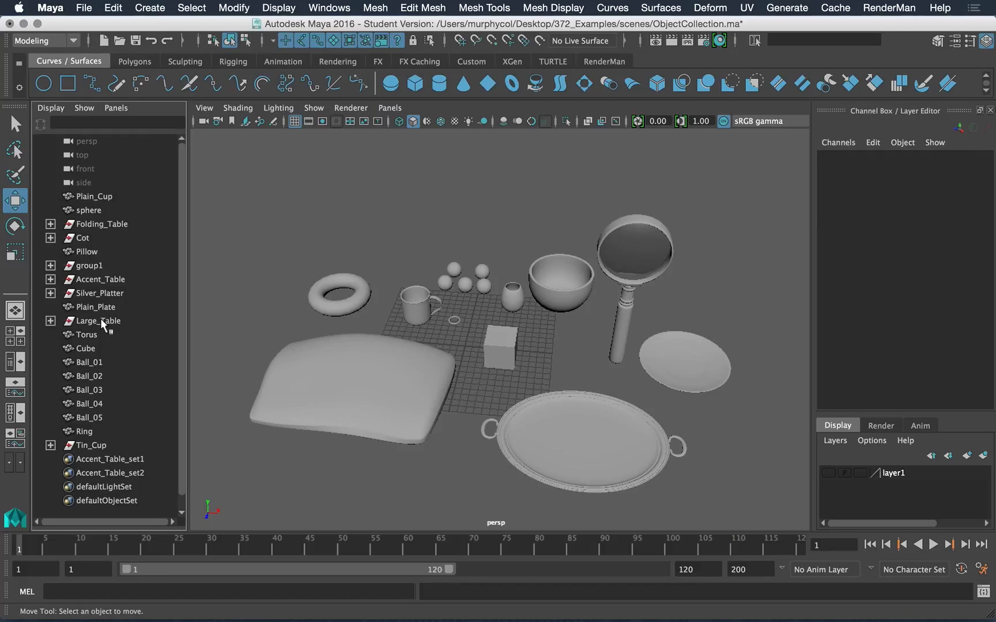
left_click(93, 295)
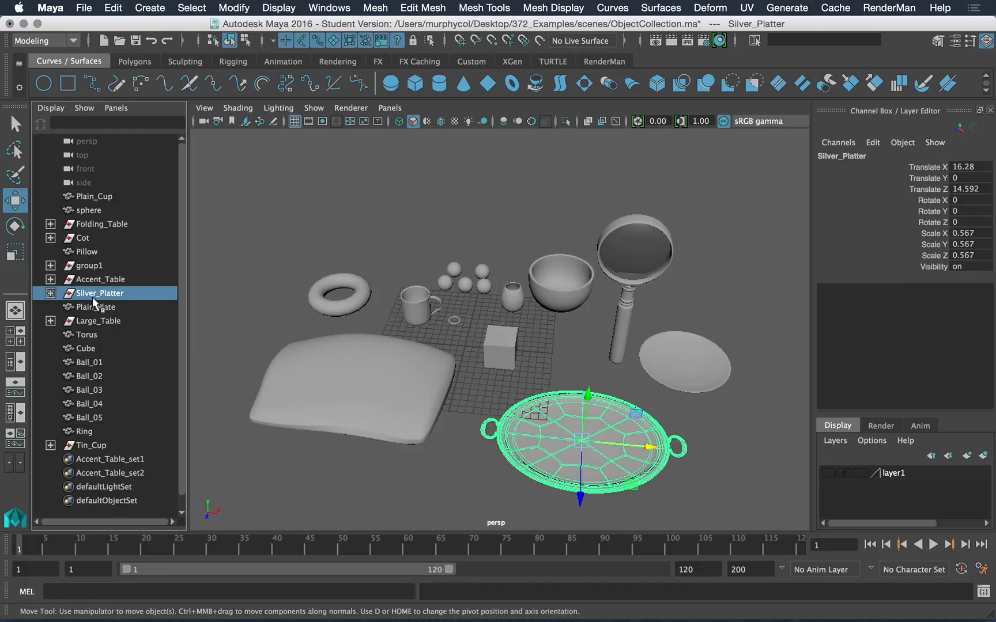
left_click(91, 307)
left_click(90, 322)
left_click(90, 348)
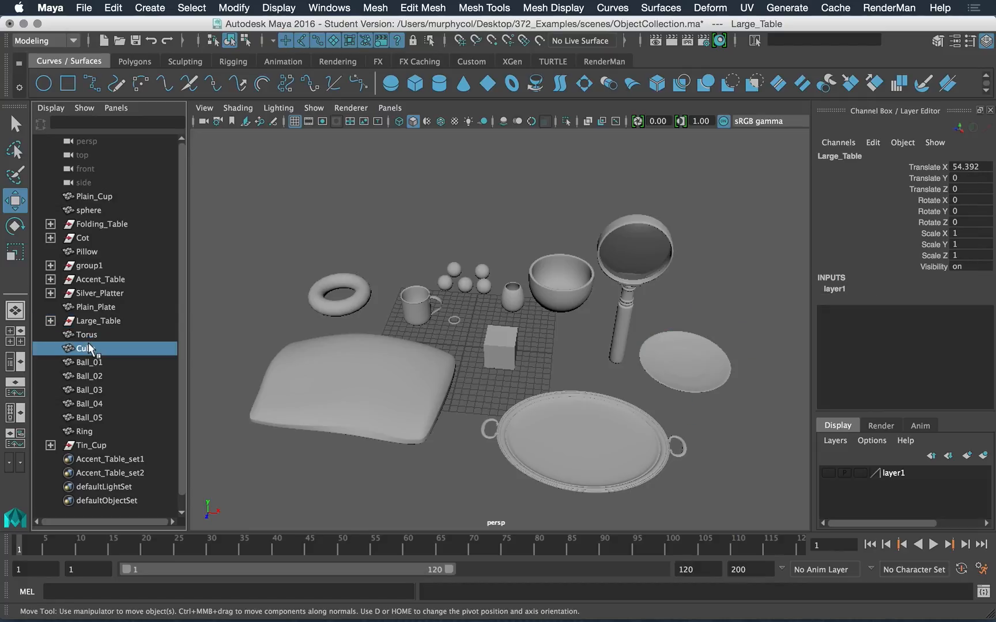
left_click(92, 377)
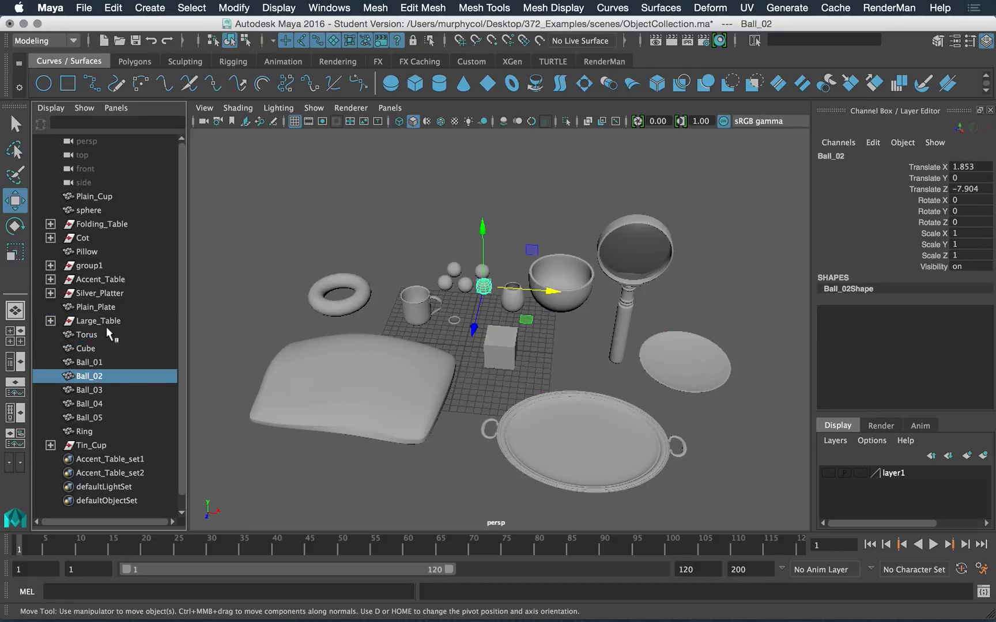
Rename the group1 node in the Outliner as Magnifying_Glass.
left_click(91, 266)
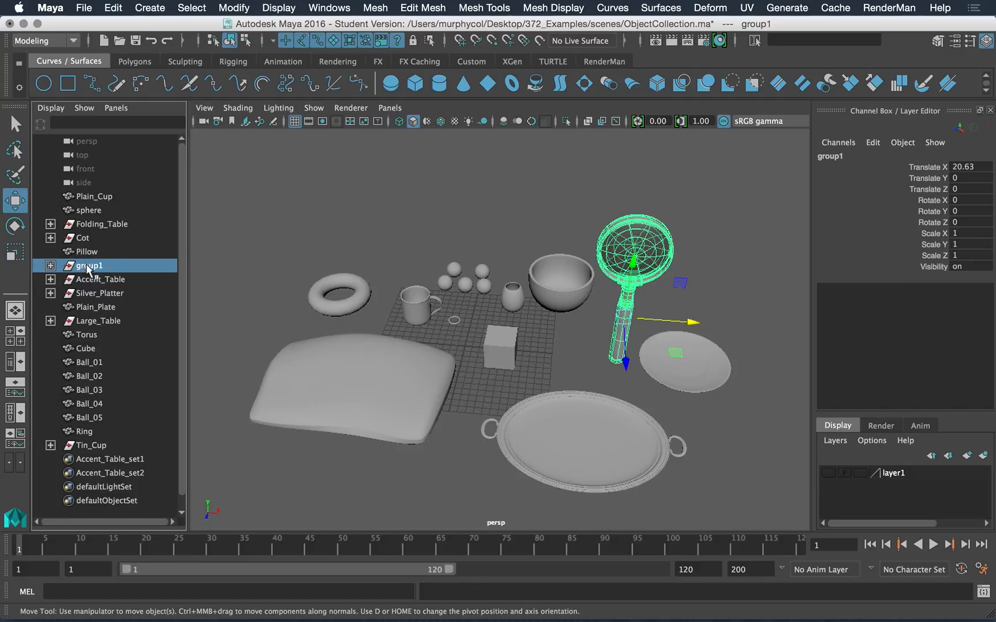
double_click(86, 266)
left_click(98, 281)
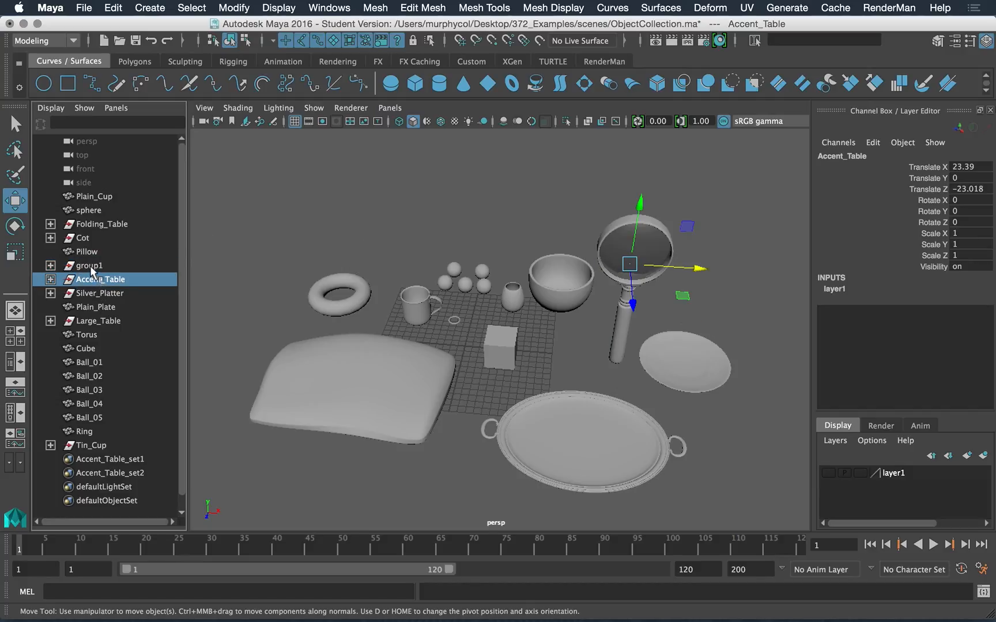
left_click(91, 268)
double_click(89, 268)
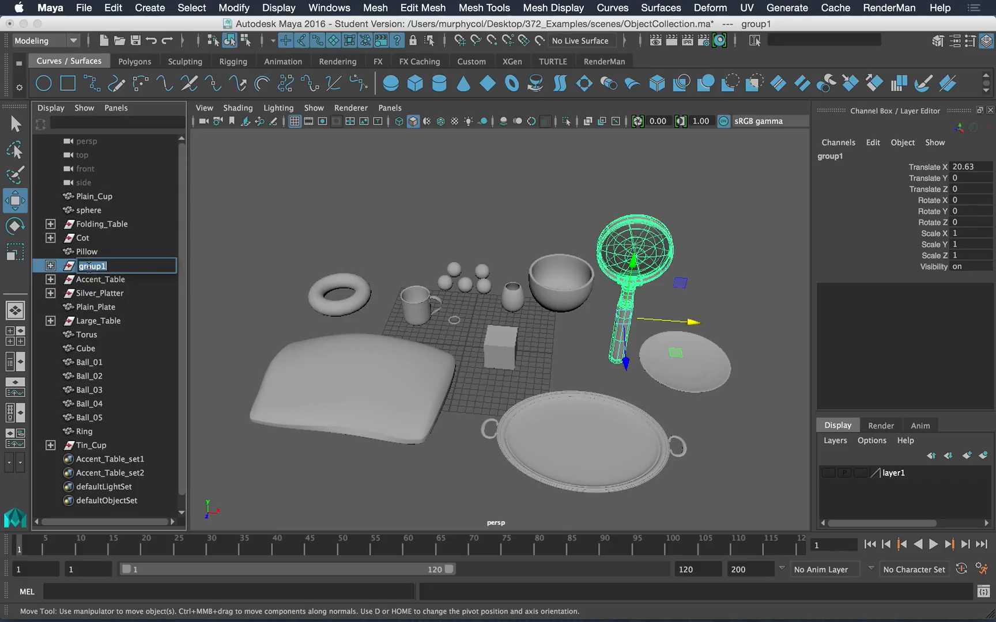
type("Magnifying_Glass")
key("Return")
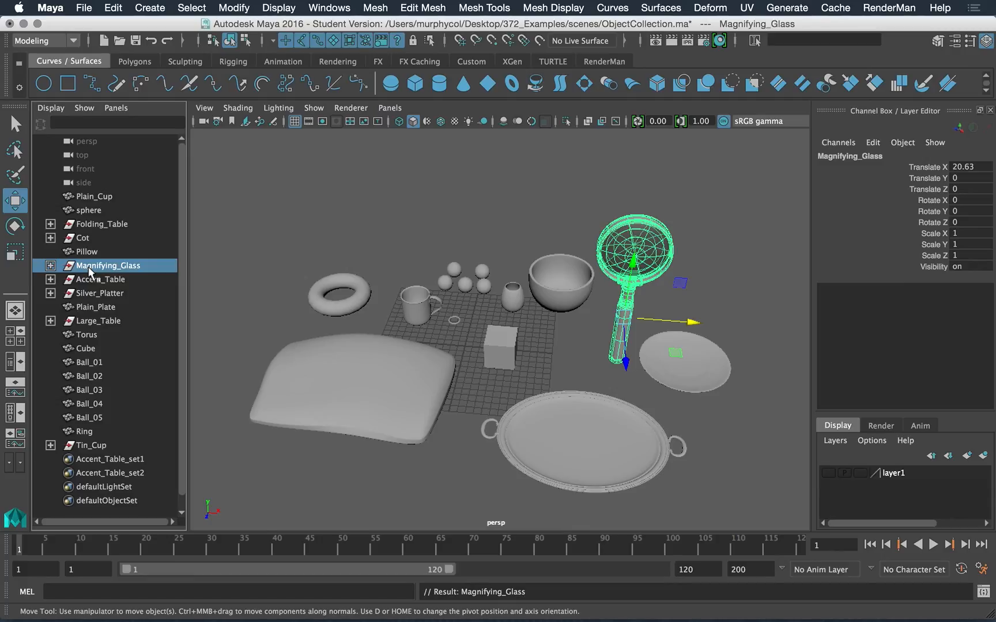
Reopen the Magnifying_Glass name for editing and re-enter its _Glass ending.
double_click(89, 271)
left_click_drag(143, 266, 117, 266)
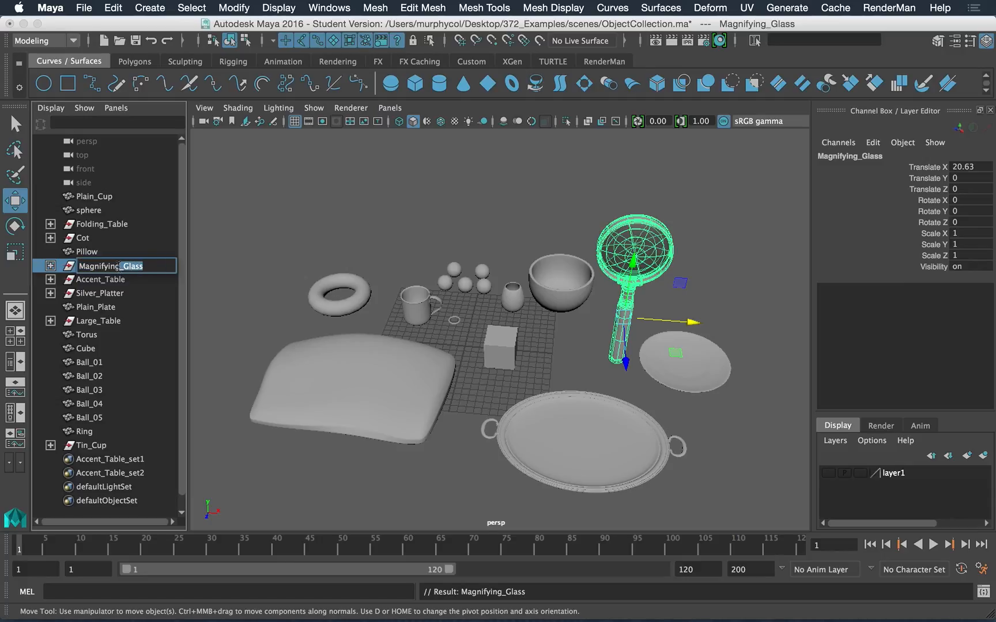
type("_Glass")
key("Return")
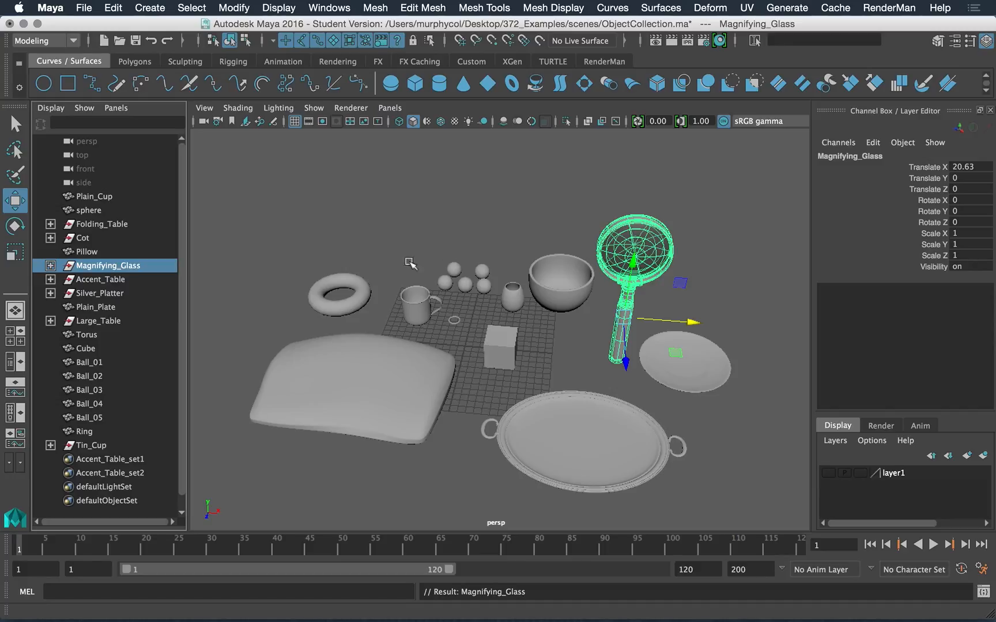
Rename the sphere object in the Outliner as Bowl.
left_click(89, 211)
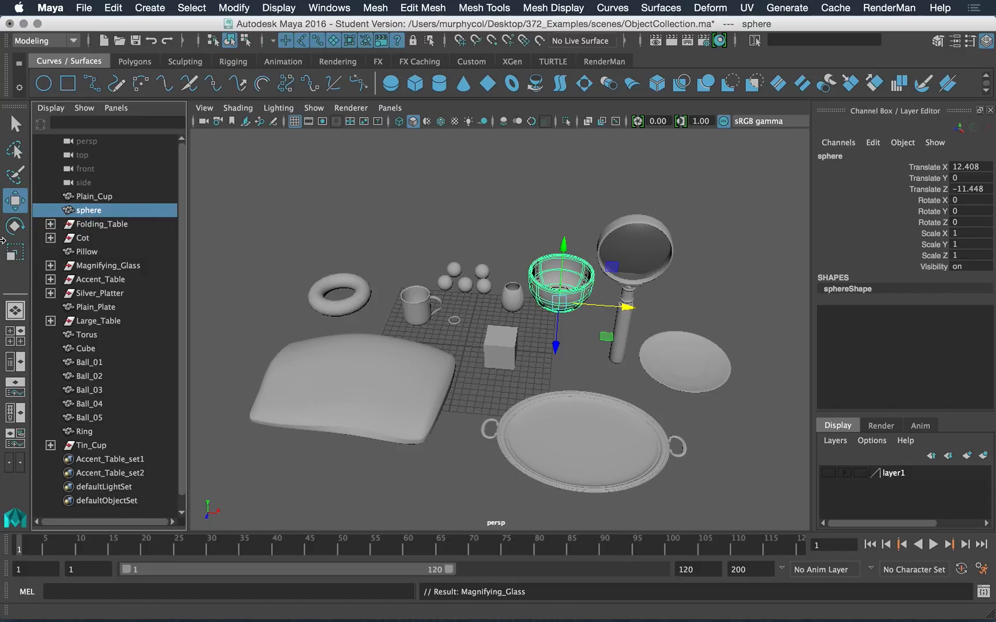
double_click(86, 211)
type("Bowl")
key("Return")
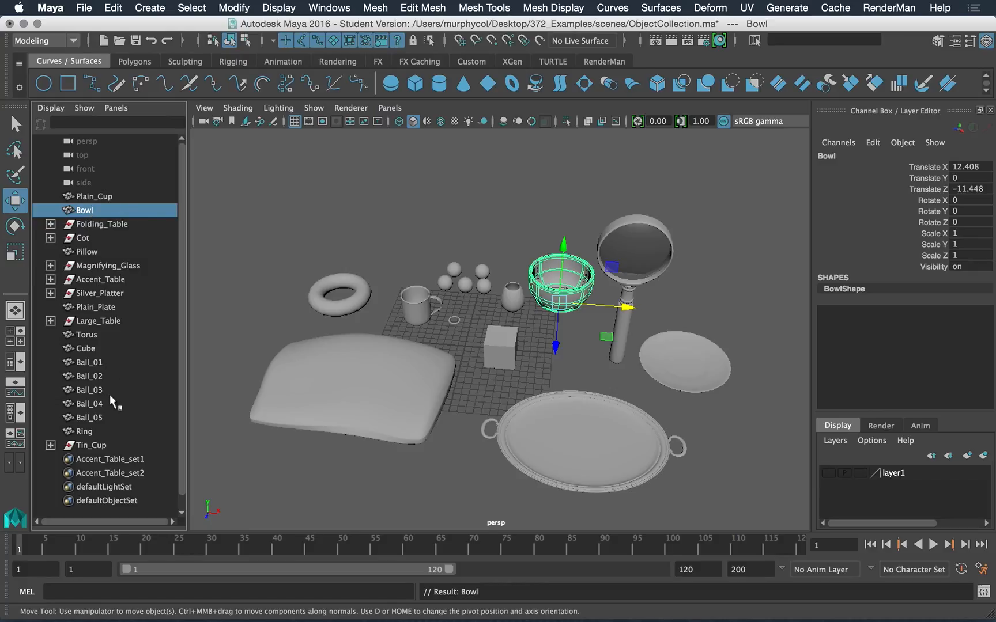
Select Cube, Ball_04, Tin_Cup, Silver_Platter, Plain_Plate, Accent_Table and Magnifying_Glass in turn in the Outliner, ending on Accent_Table.
left_click(92, 347)
left_click(92, 406)
left_click(92, 447)
left_click(79, 295)
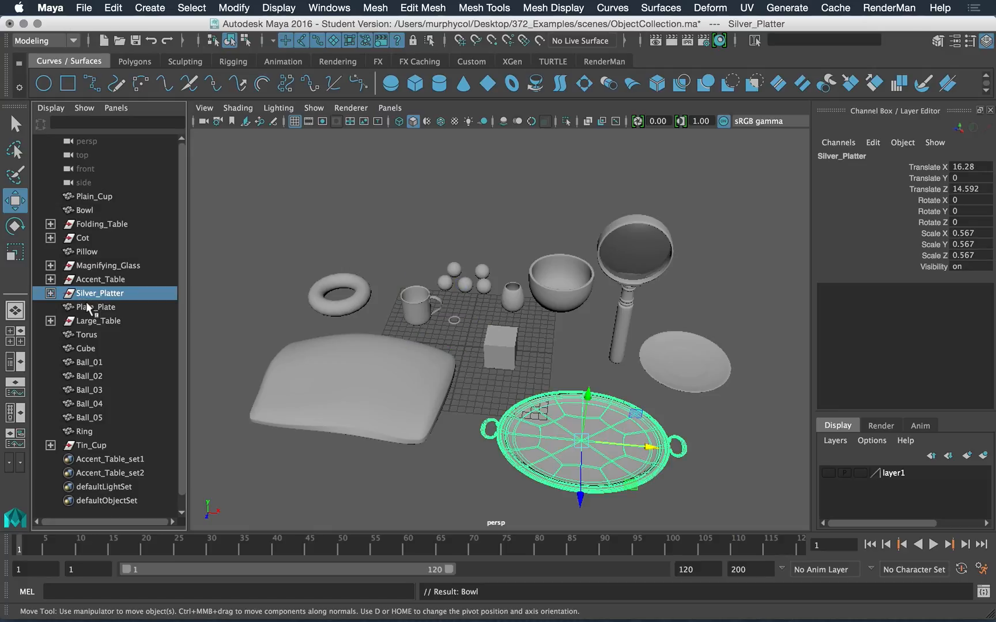
left_click(85, 304)
left_click(90, 280)
left_click(90, 267)
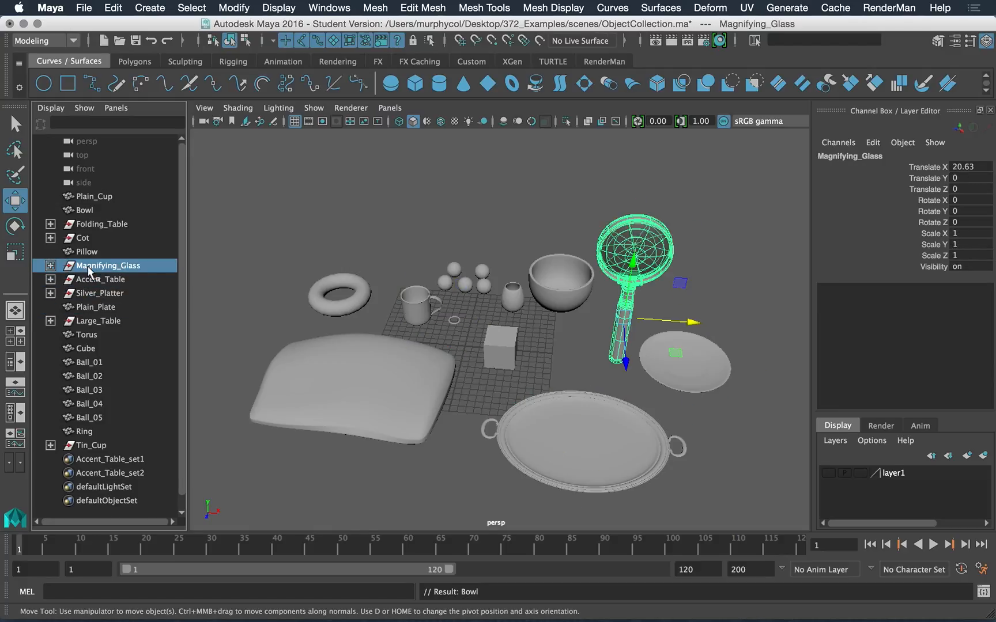
left_click(90, 282)
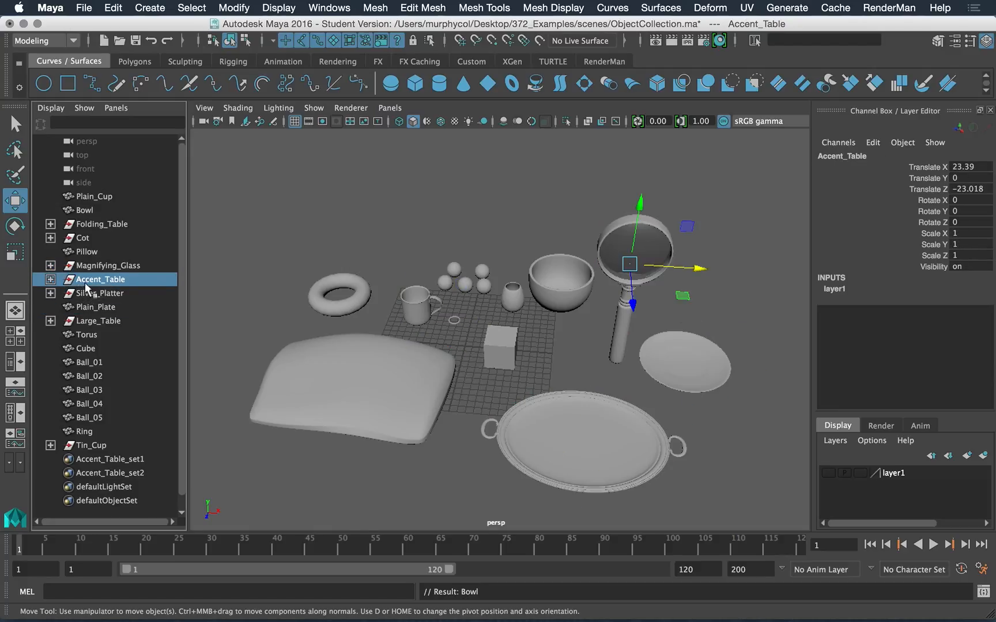
Orbit around the collection, then locate Silver_Platter, Plain_Plate and Large_Table in the scene by selecting each in the Outliner.
left_click_drag(412, 320, 485, 343, "alt")
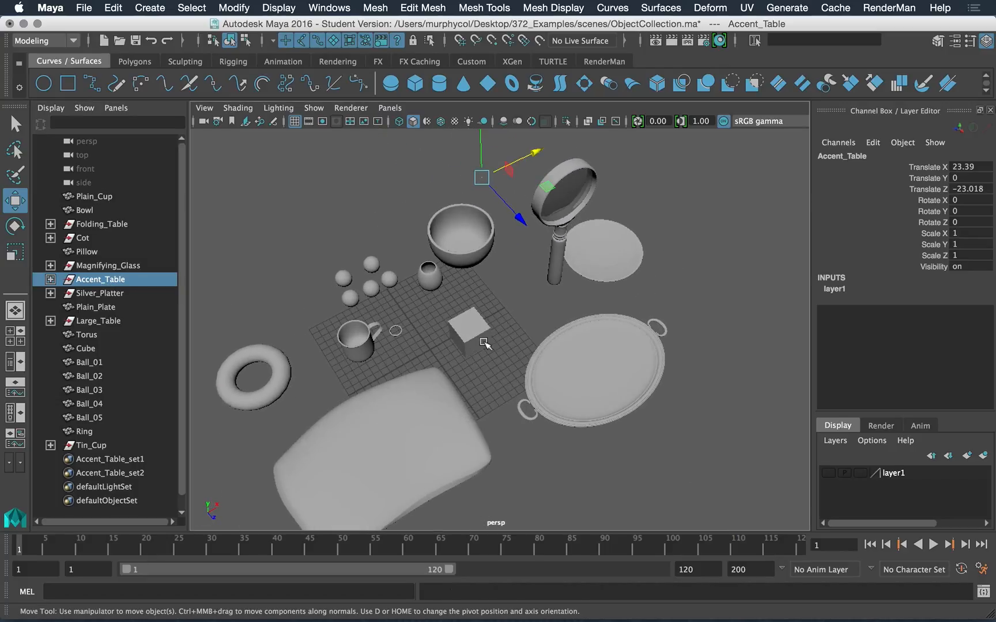
scroll(484, 343, "down", 10)
scroll(485, 344, "up", 7)
scroll(484, 343, "up", 3)
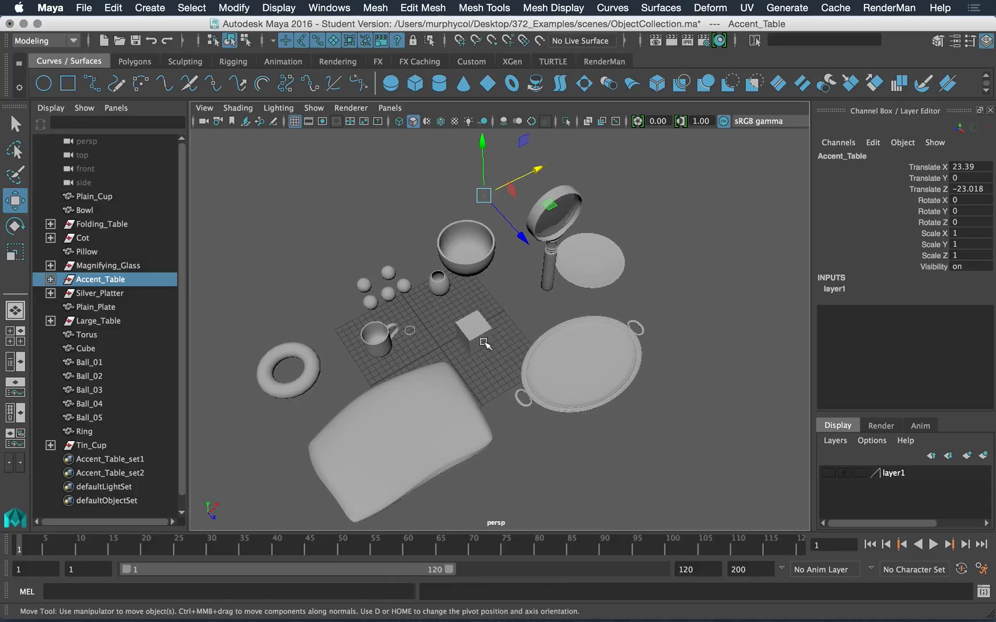
left_click_drag(515, 315, 461, 302, "alt")
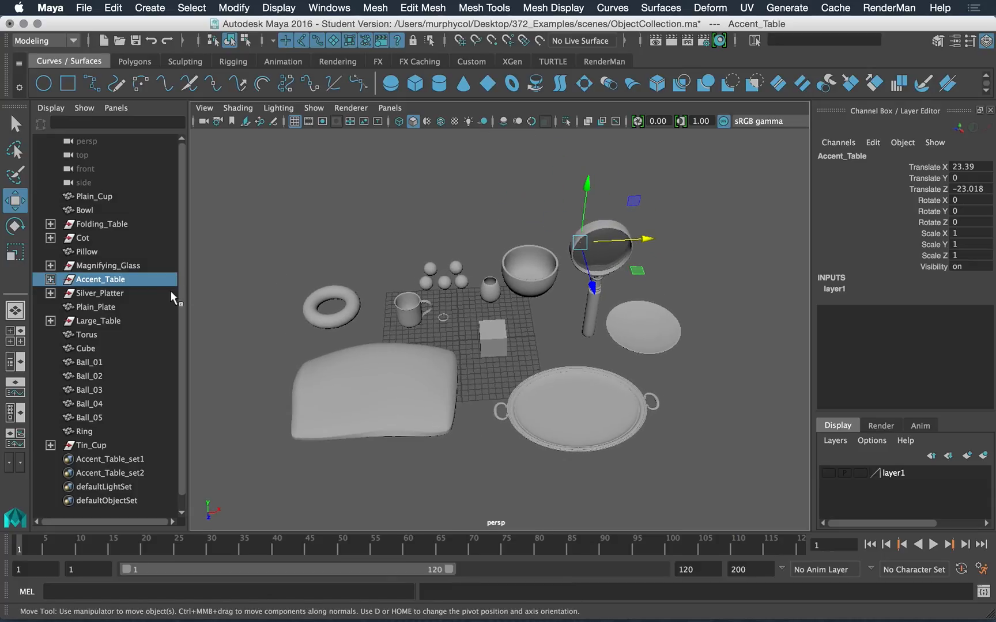
left_click(118, 294)
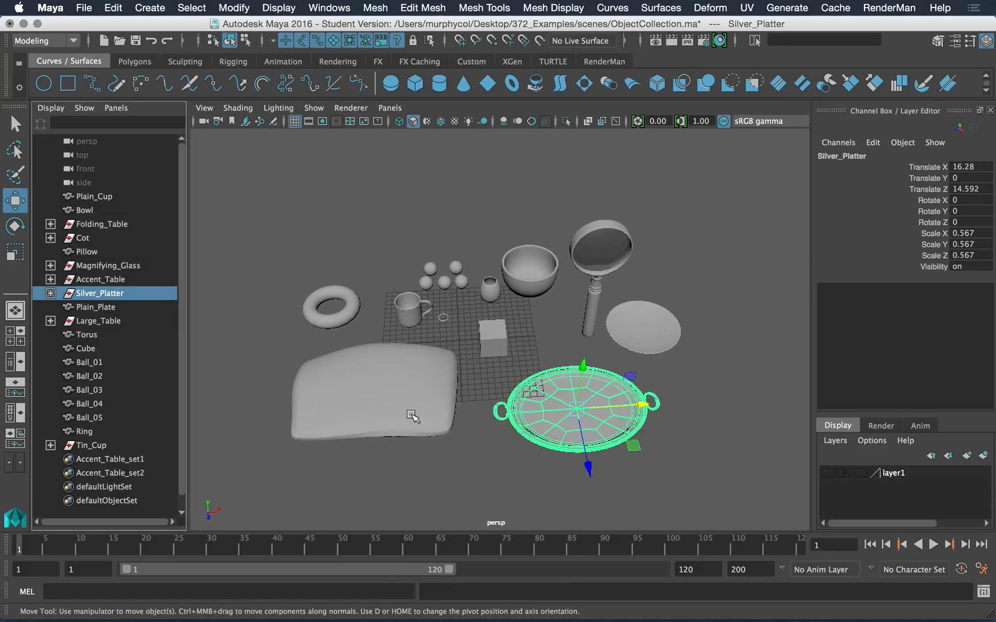
left_click(95, 307)
left_click(98, 321)
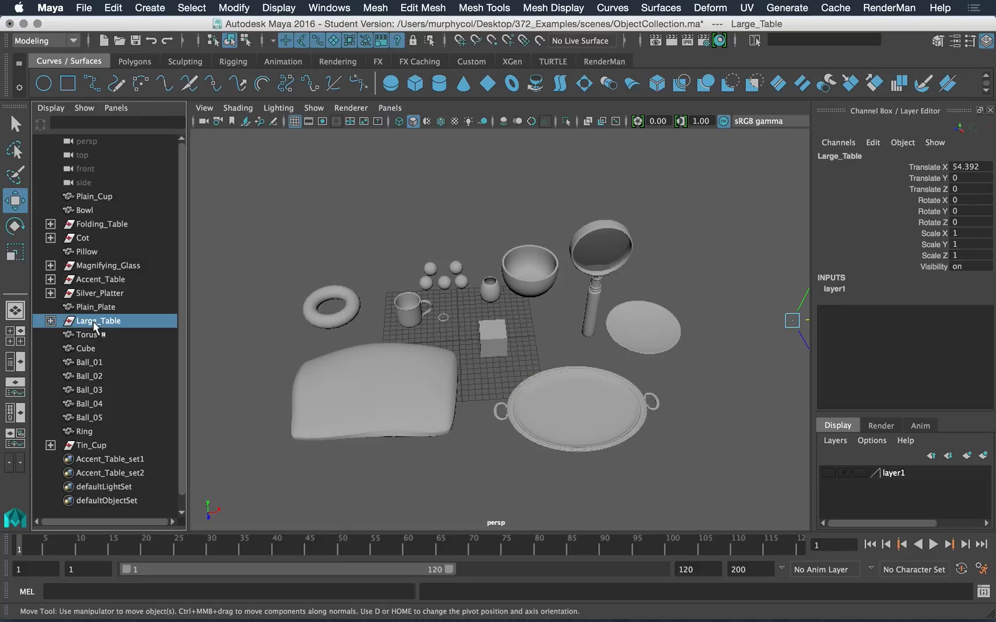
scroll(619, 414, "down", 5)
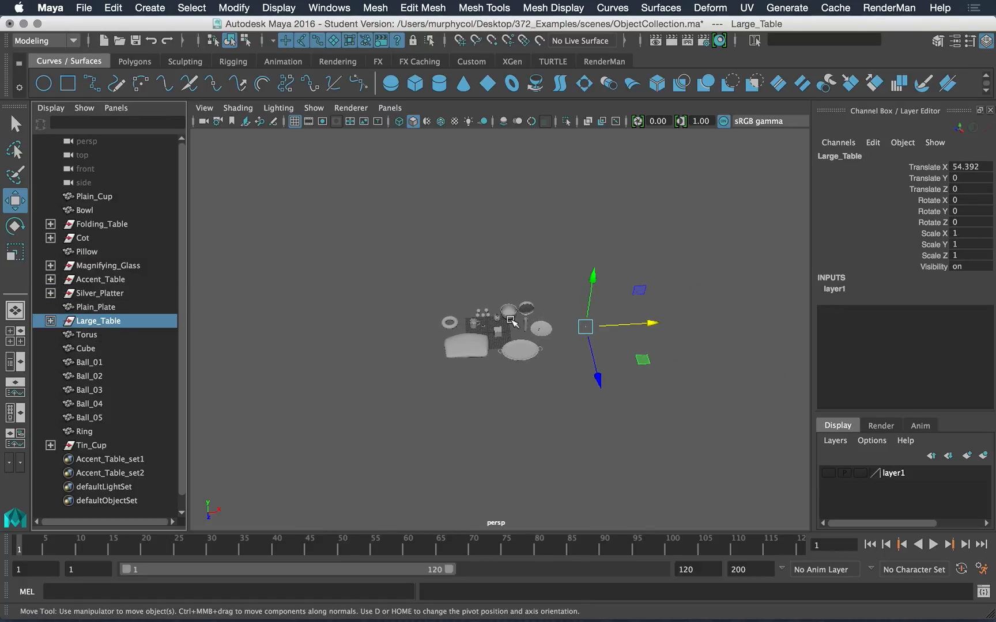
scroll(513, 322, "up", 5)
Select Cube, Ball_01, Ball_03, Ball_05 and Ball_04 one after another in the Outliner to locate each in the scene.
left_click(92, 349)
left_click(92, 363)
left_click(94, 390)
left_click(95, 418)
left_click(95, 403)
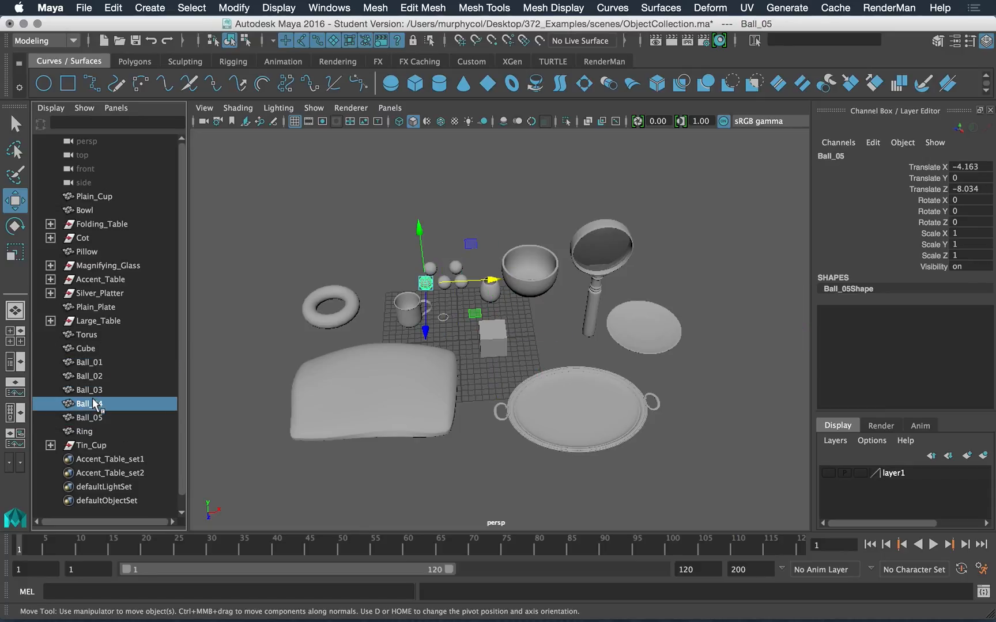
Select Ball_01 in the Outliner, add Ball_04 to the selection in the perspective view, and clear the selection.
left_click(90, 362)
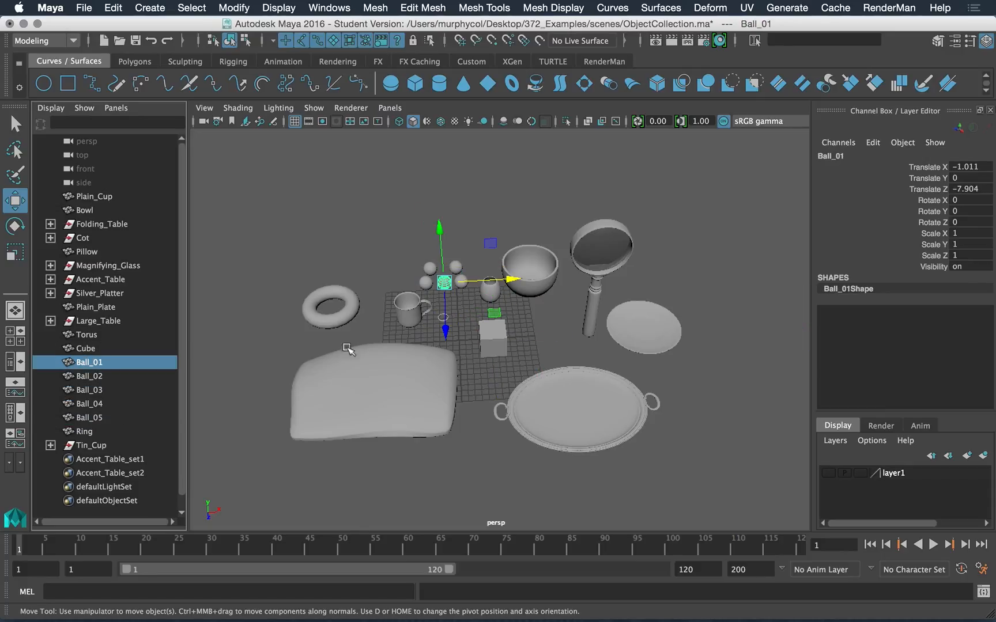
scroll(393, 307, "up", 2)
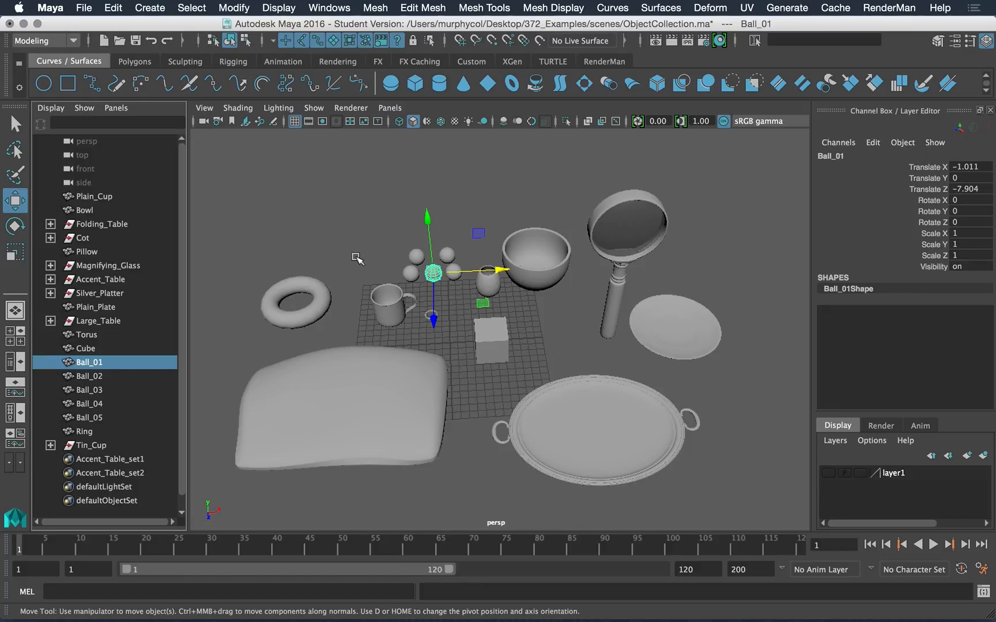
left_click(412, 261, "shift")
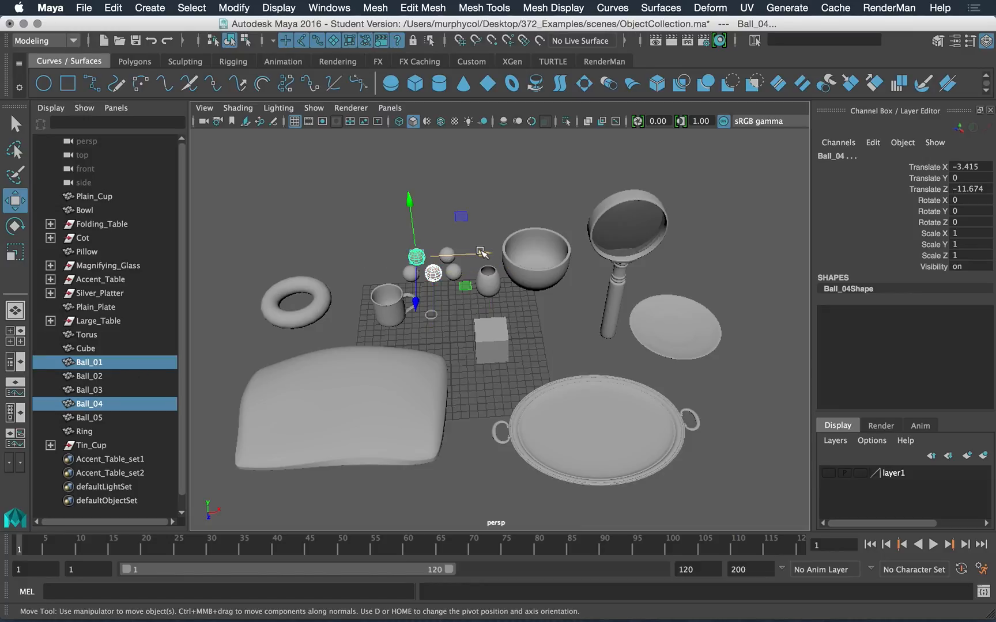
left_click(375, 214)
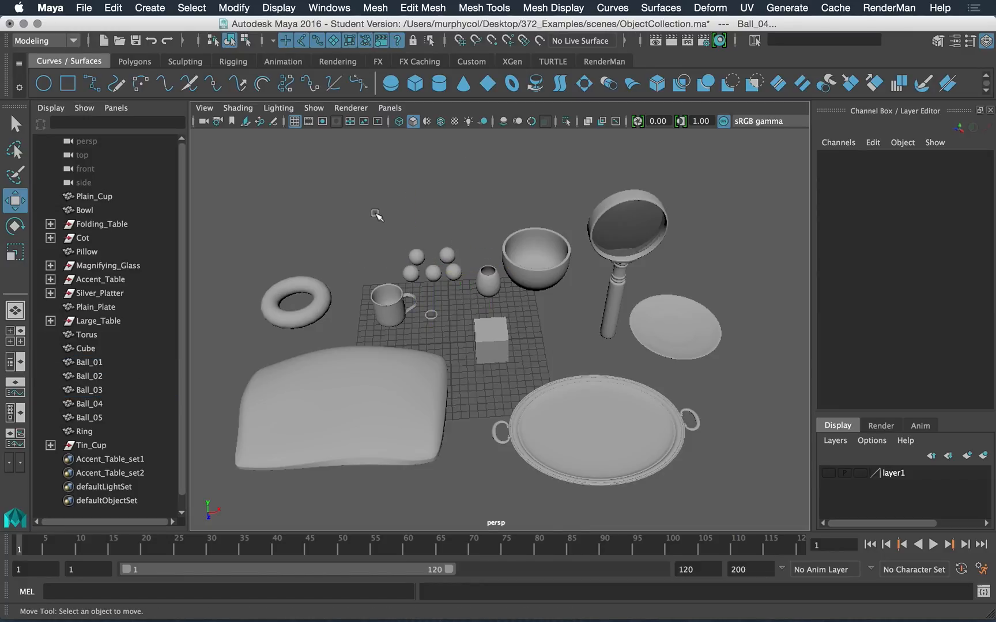
Select all five balls together in the perspective view, starting with Ball_04 and ending with Ball_02, and deselect them.
left_click(415, 255)
left_click(410, 274, "shift")
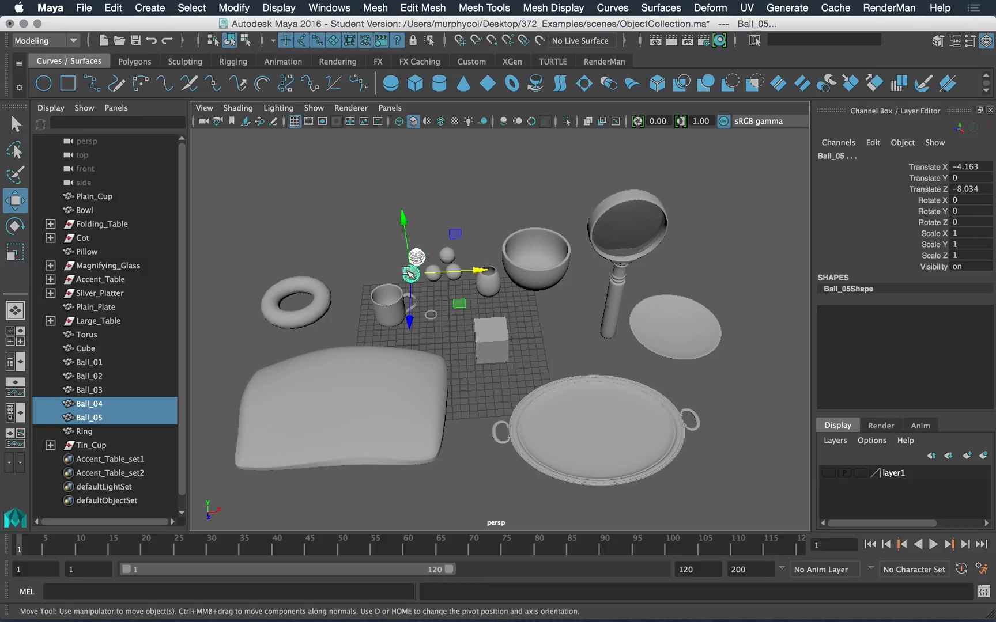
left_click(433, 274, "shift")
left_click(446, 257, "shift")
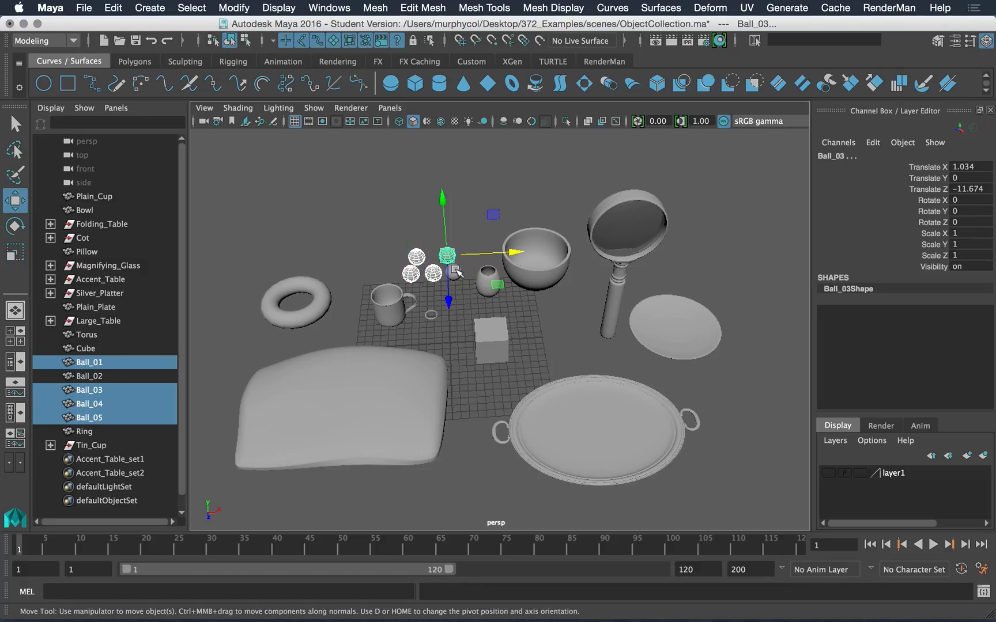
left_click(454, 273, "shift")
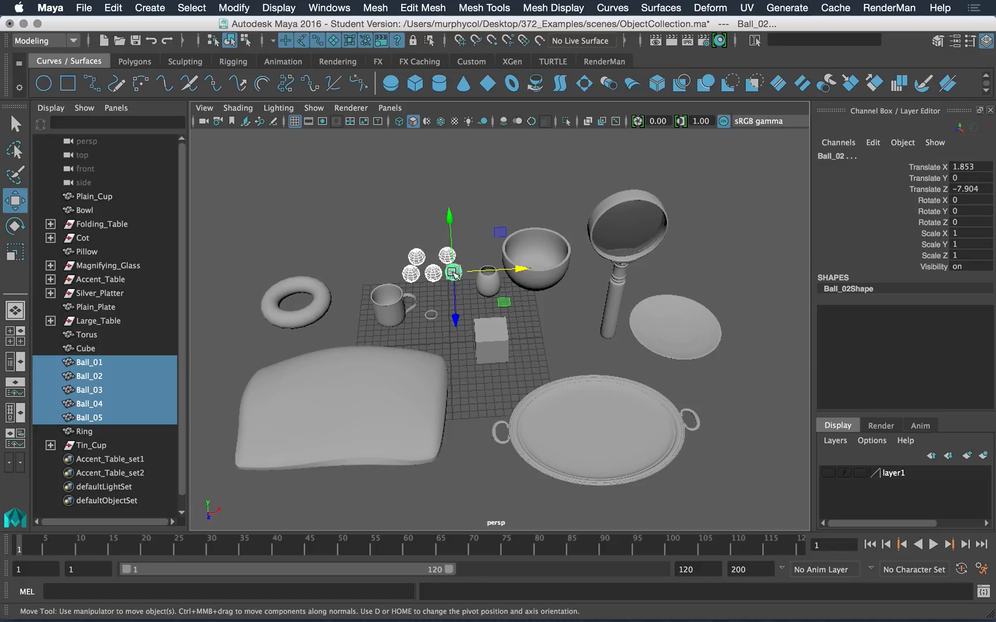
left_click(320, 193)
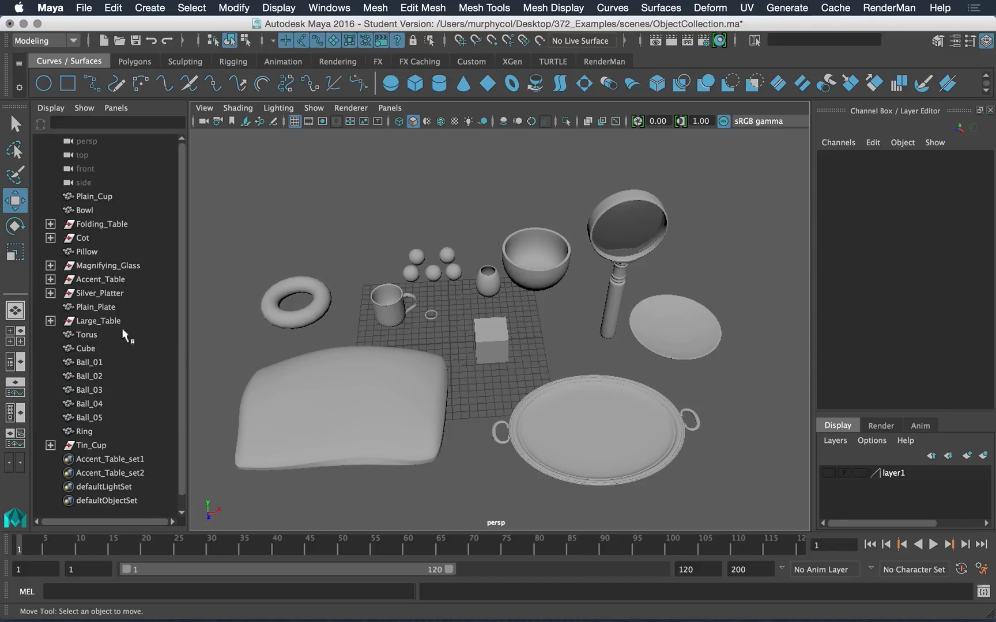
Widen the Outliner slightly and select the continuous range of objects from Plain_Cup through Cube in it.
left_click(90, 363)
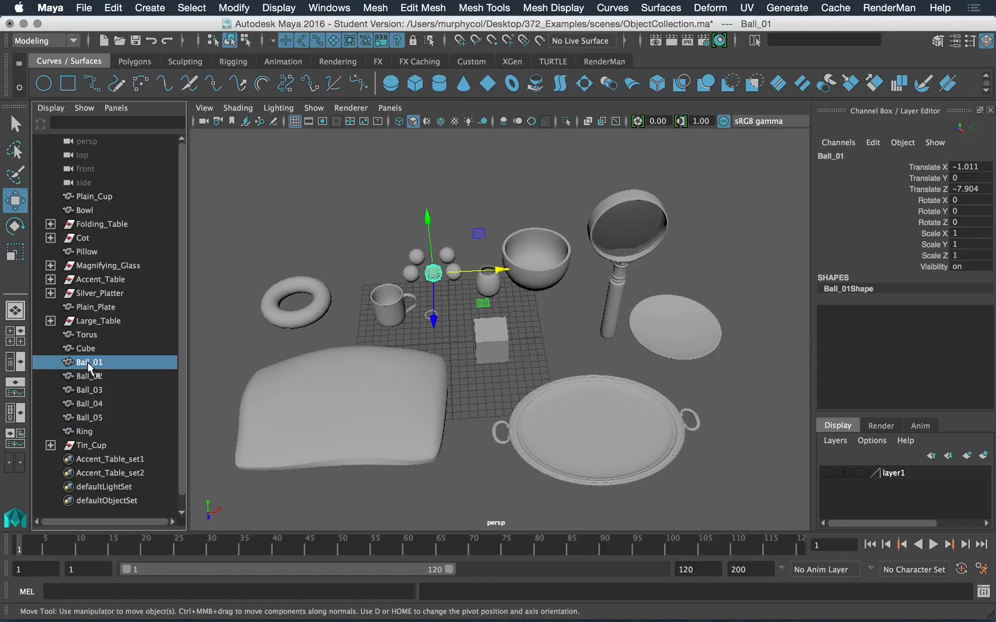
mouse_move(189, 358)
left_mouse_down()
mouse_move(199, 357)
mouse_move(189, 351)
left_mouse_up()
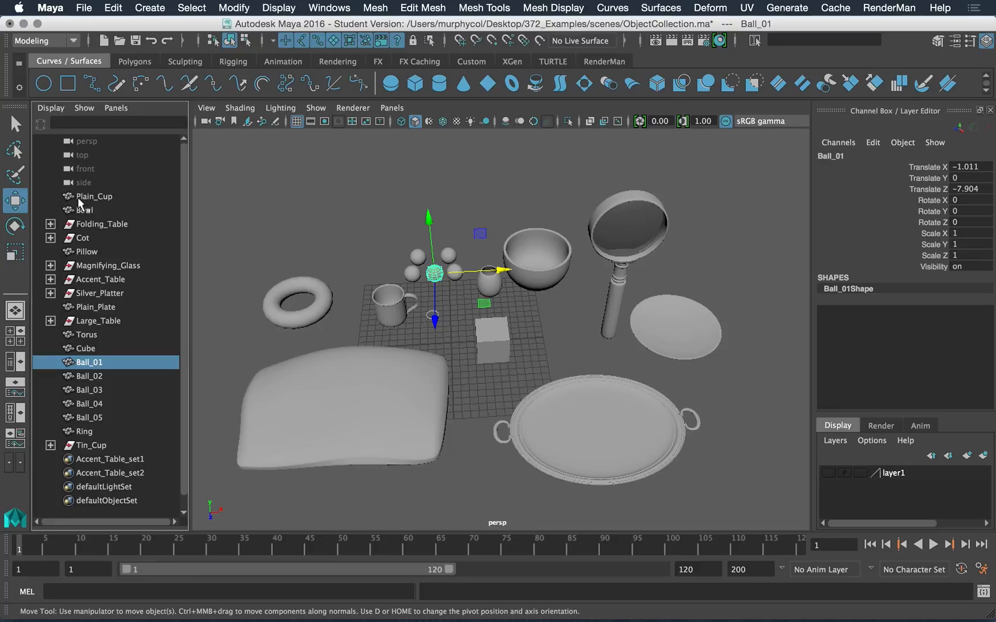
left_click(78, 196)
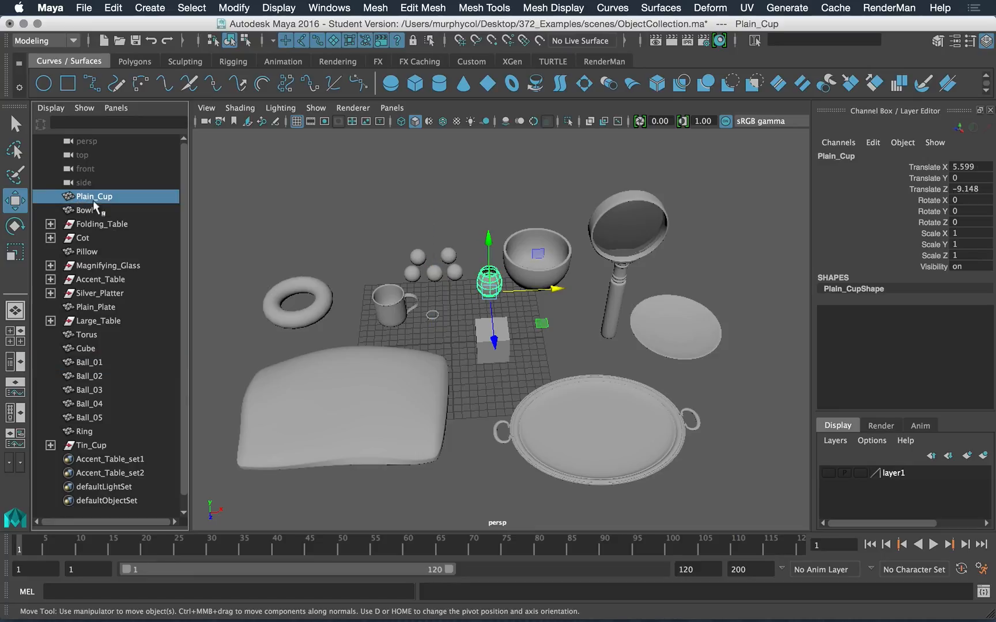
left_click(86, 349, "shift")
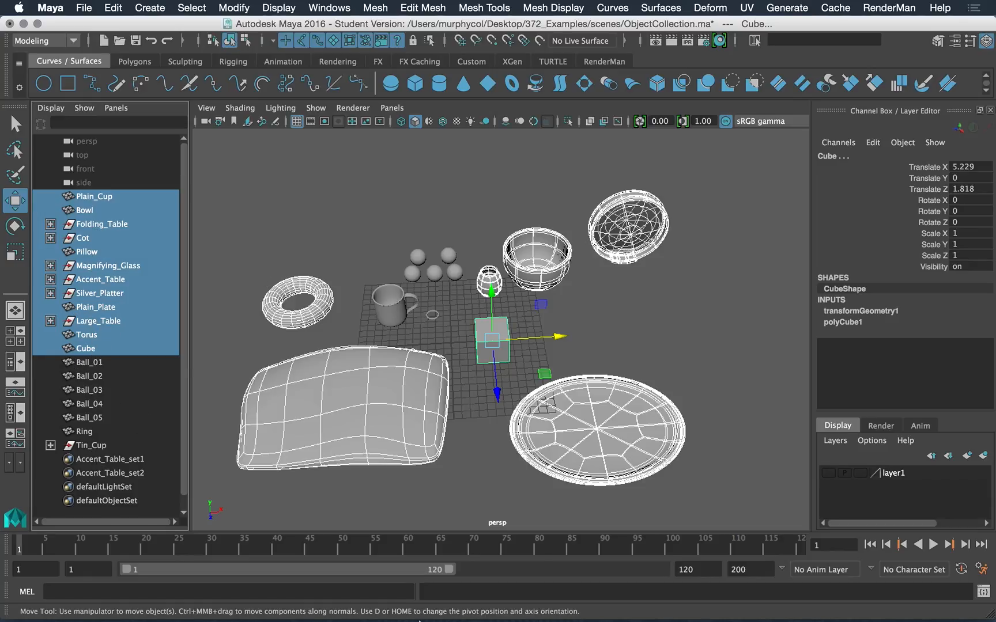
Clear the current selection, and select the Bowl and the Cube together in the perspective view.
mouse_move(419, 620)
left_click(237, 320)
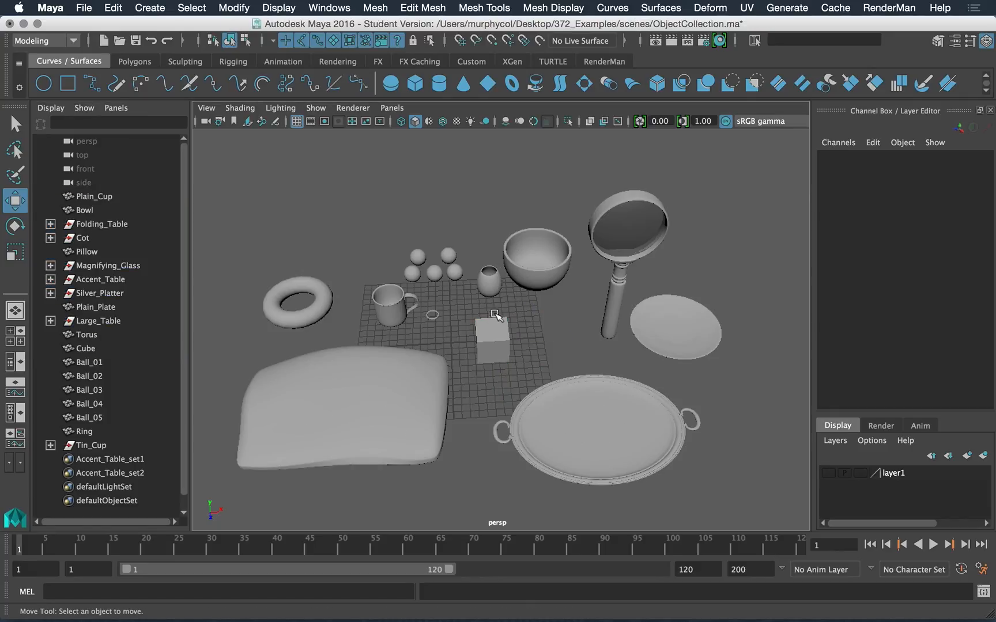
left_click(533, 276)
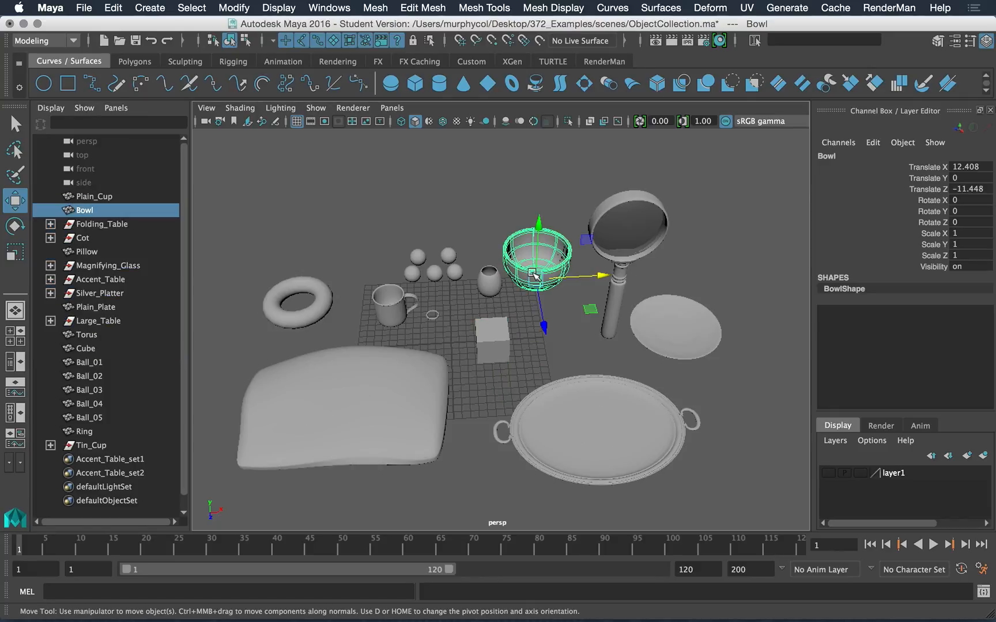
left_click(492, 348)
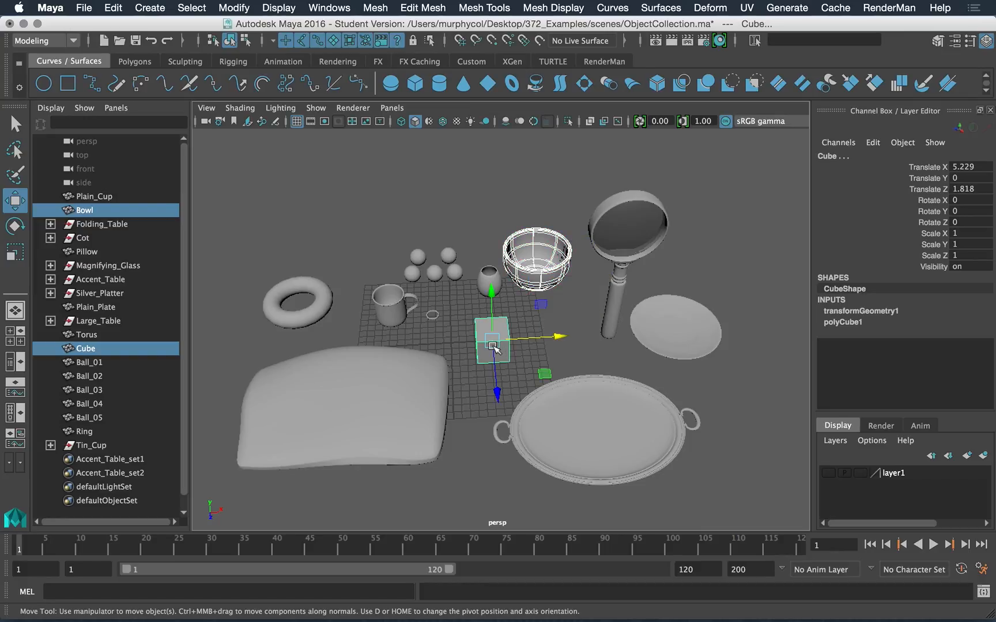
Select the non-adjacent Bowl and Cube entries together in the Outliner, and clear the selection.
left_click(88, 210)
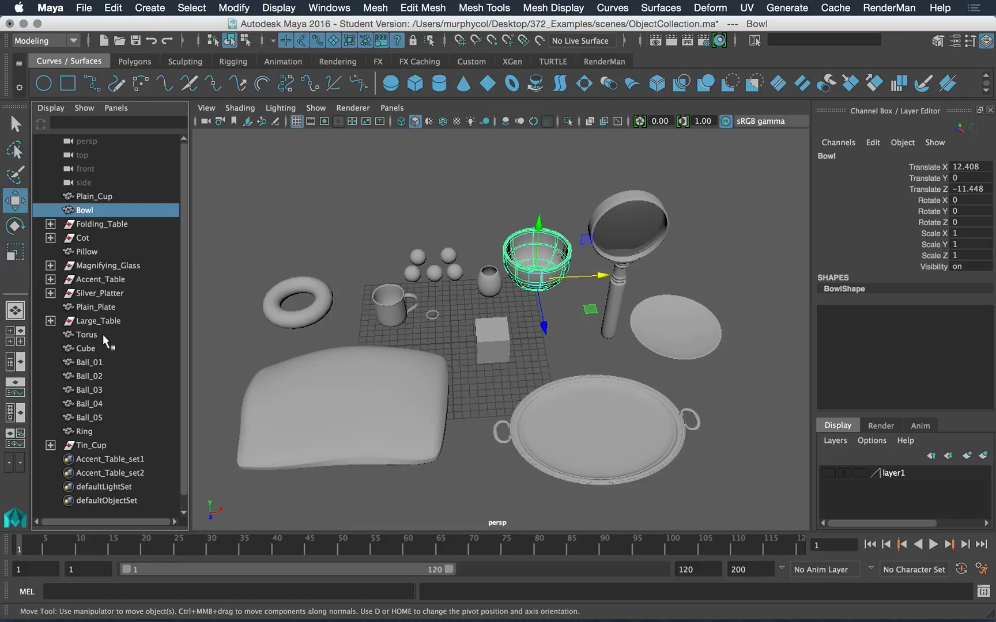
left_click(91, 345, "ctrl")
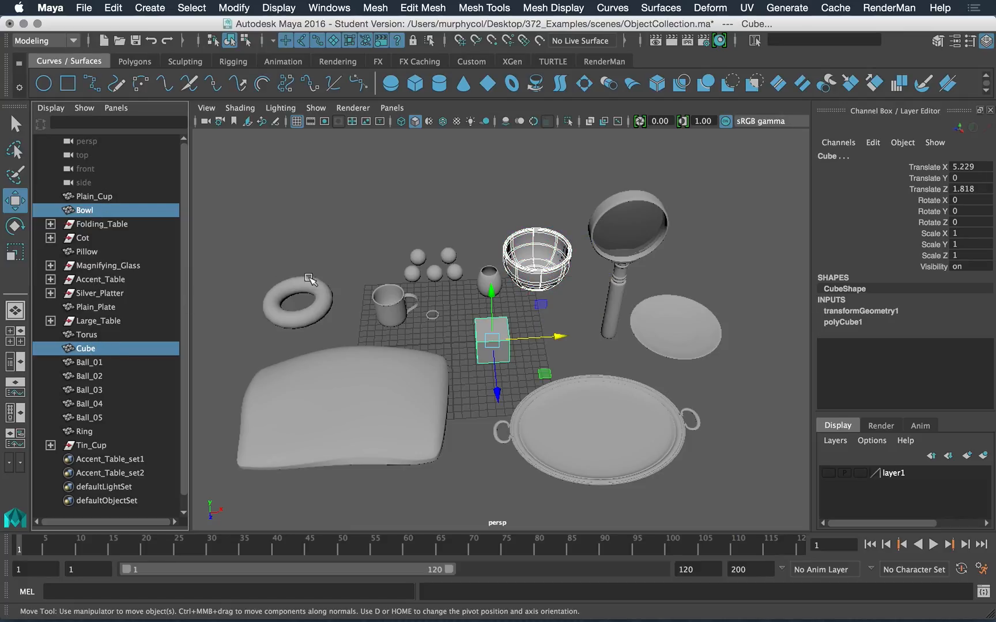
left_click(370, 275)
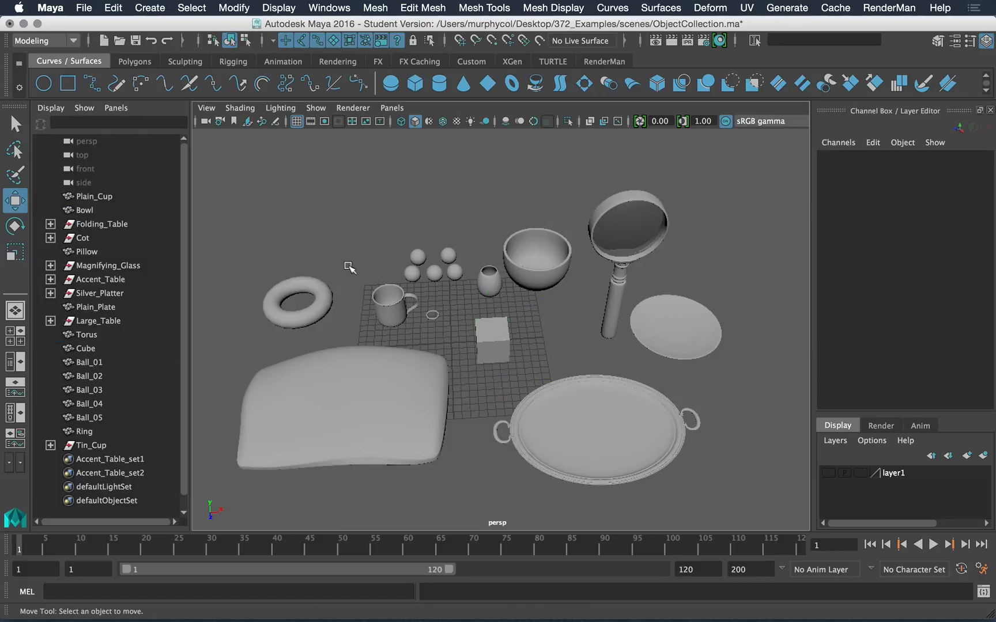
Widen the Outliner slightly and group the five balls, Ball_01 through Ball_05.
left_click_drag(189, 290, 202, 353)
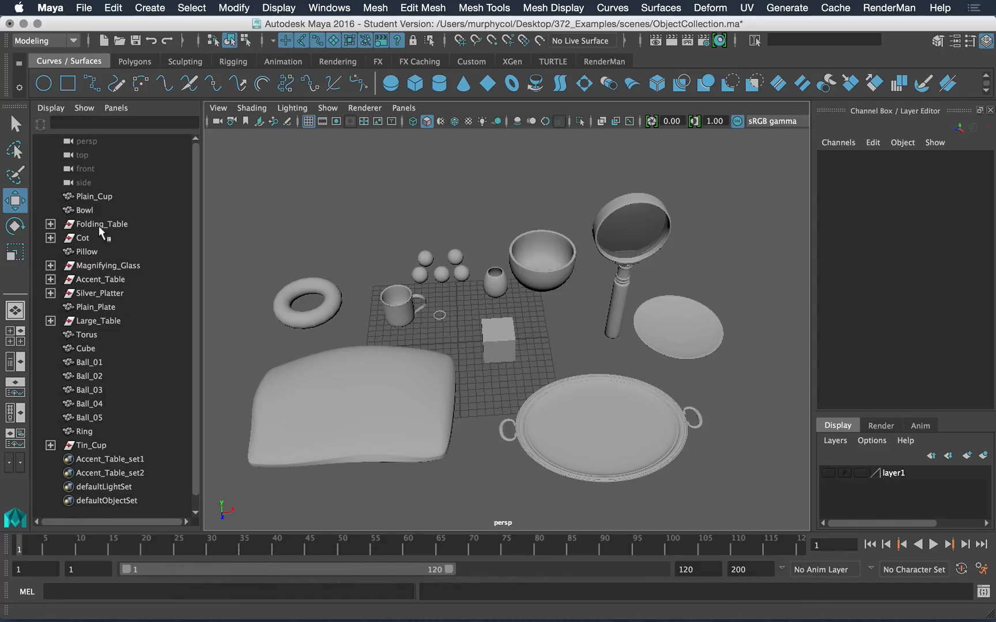
left_click(76, 366)
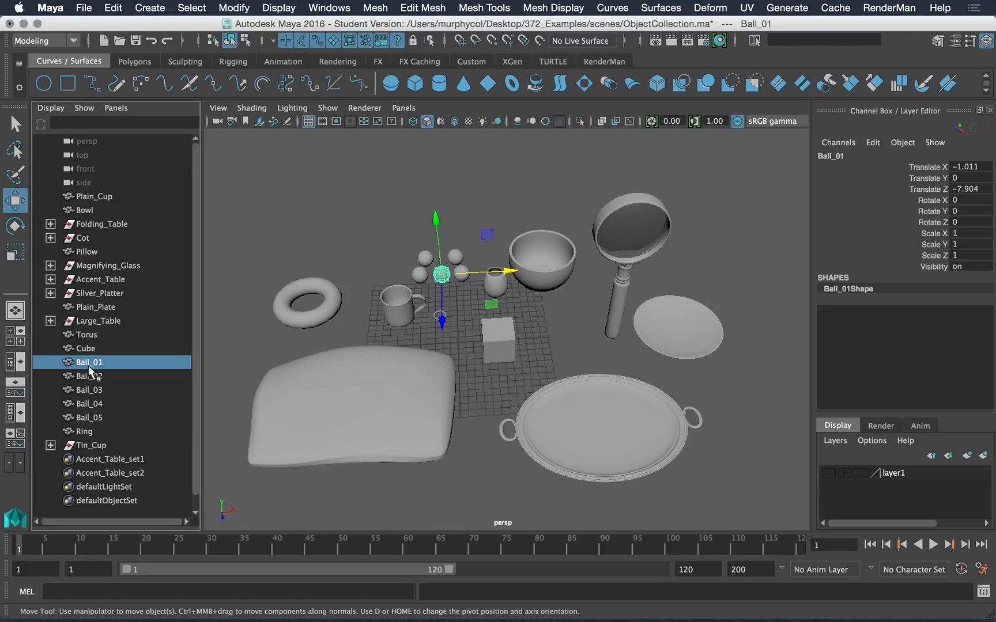
left_click(93, 415, "shift")
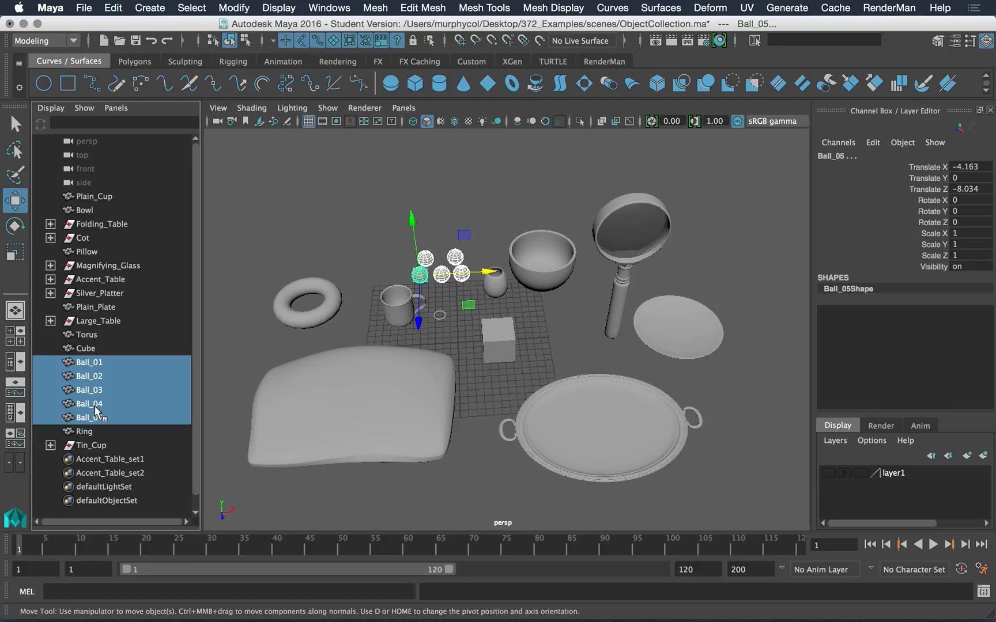
key("ctrl+g")
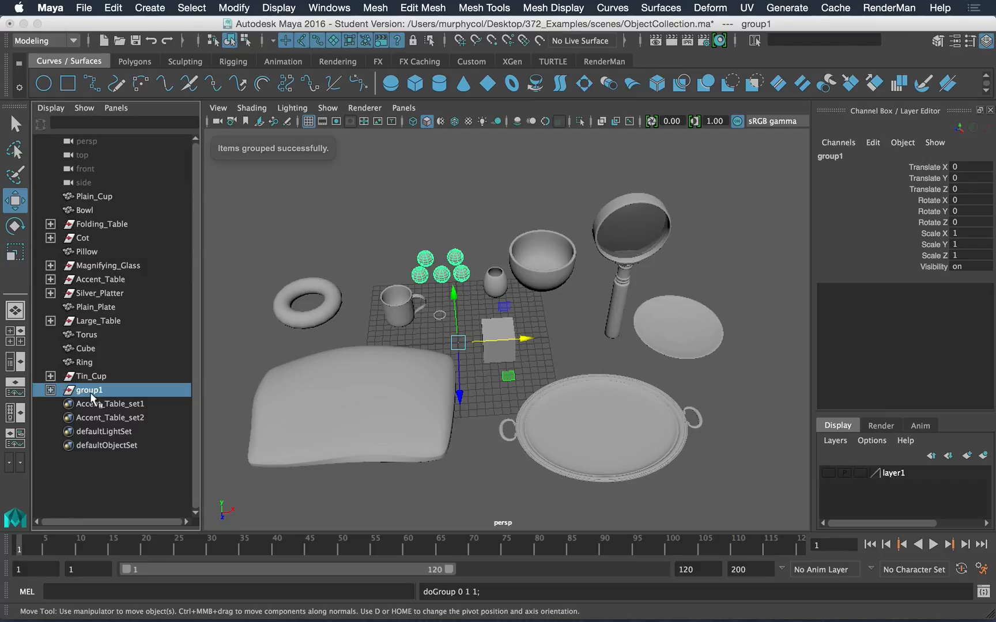
Rename the new group of balls as Ball_Group in the Outliner.
double_click(91, 392)
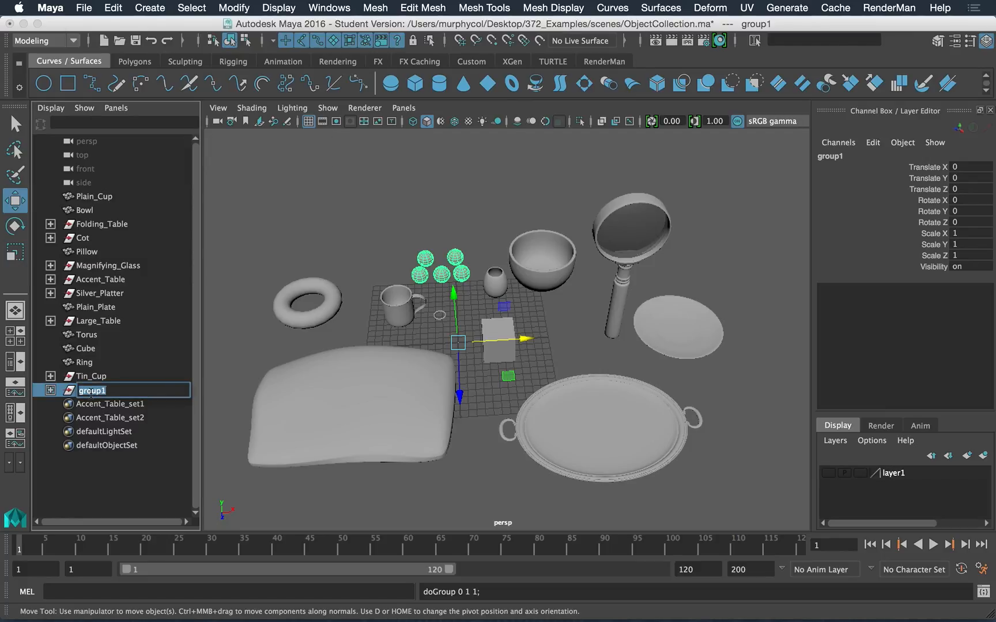
type("Ball_G")
key("Return")
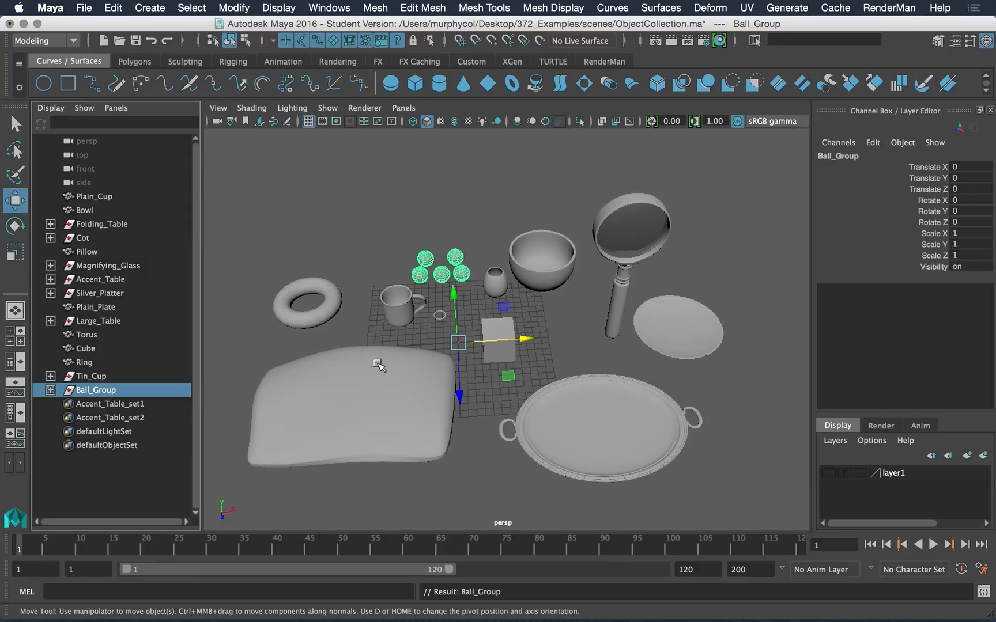
Examine the ball group's pivot in the scene, and select Tin_Cup, Ring, Large_Table and Cube in the Outliner, ending on Tin_Cup.
scroll(454, 331, "up", 5)
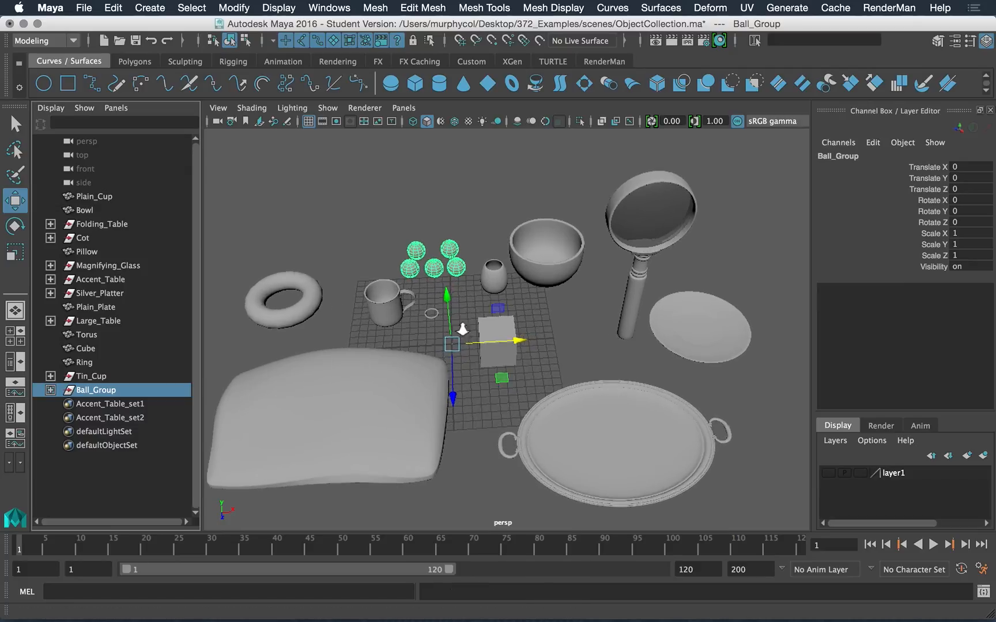
scroll(441, 333, "up", 4)
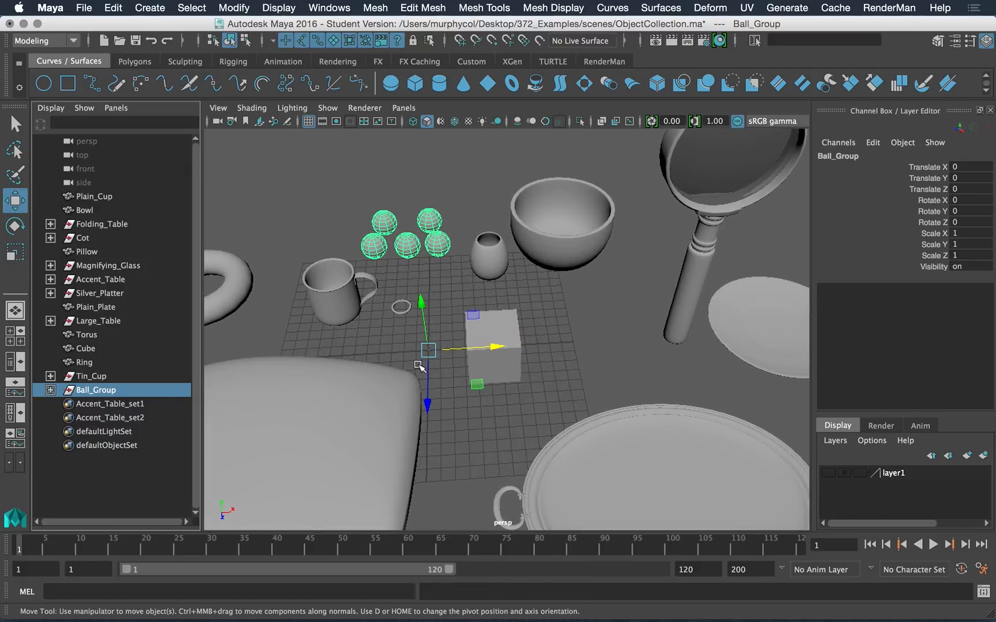
scroll(407, 338, "up", 4)
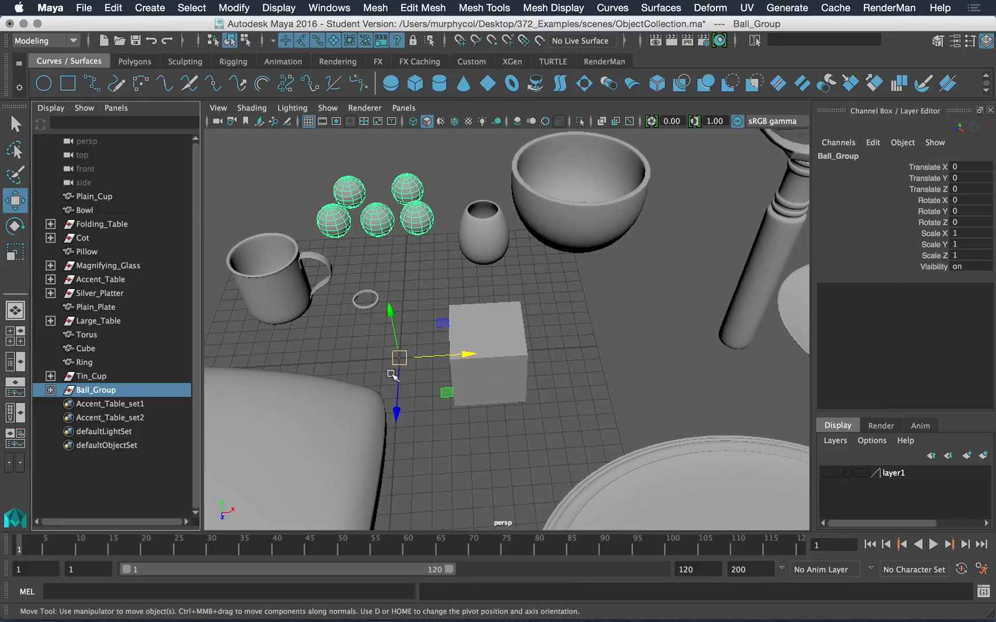
scroll(397, 360, "down", 5)
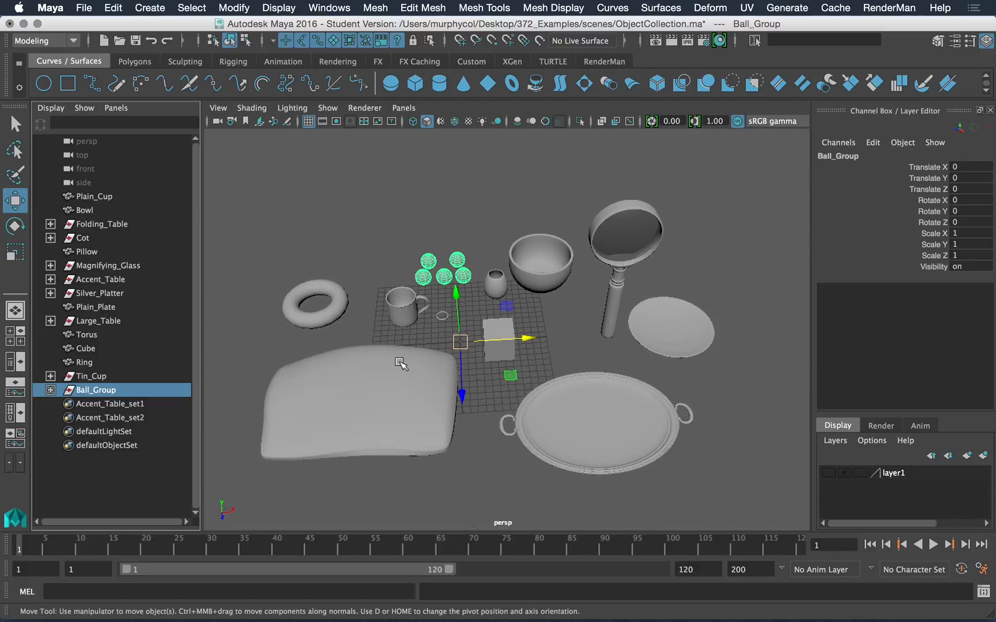
left_click(103, 375)
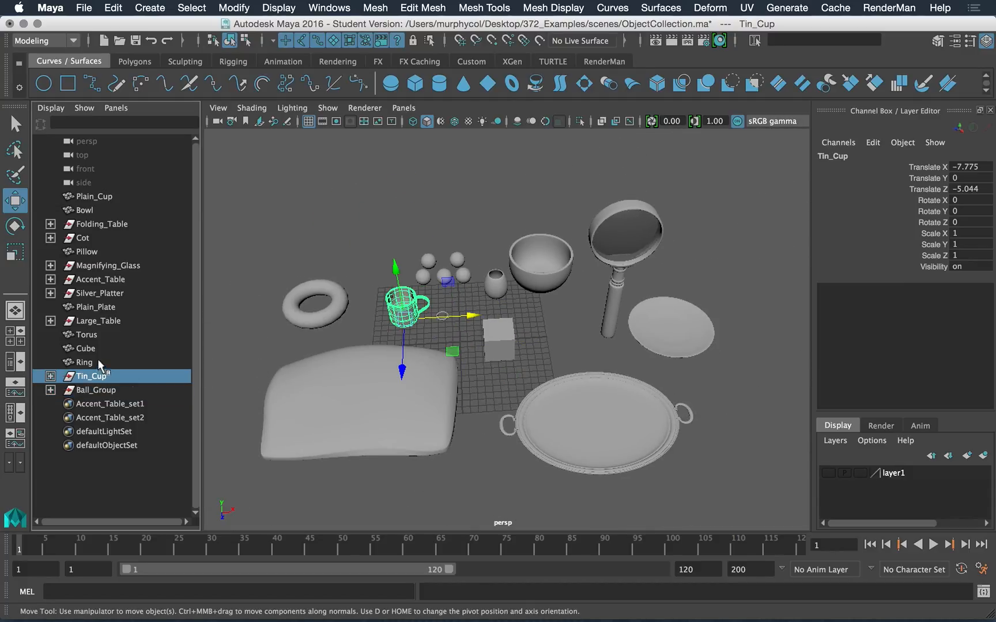
left_click(93, 362)
left_click(92, 322)
left_click(86, 348)
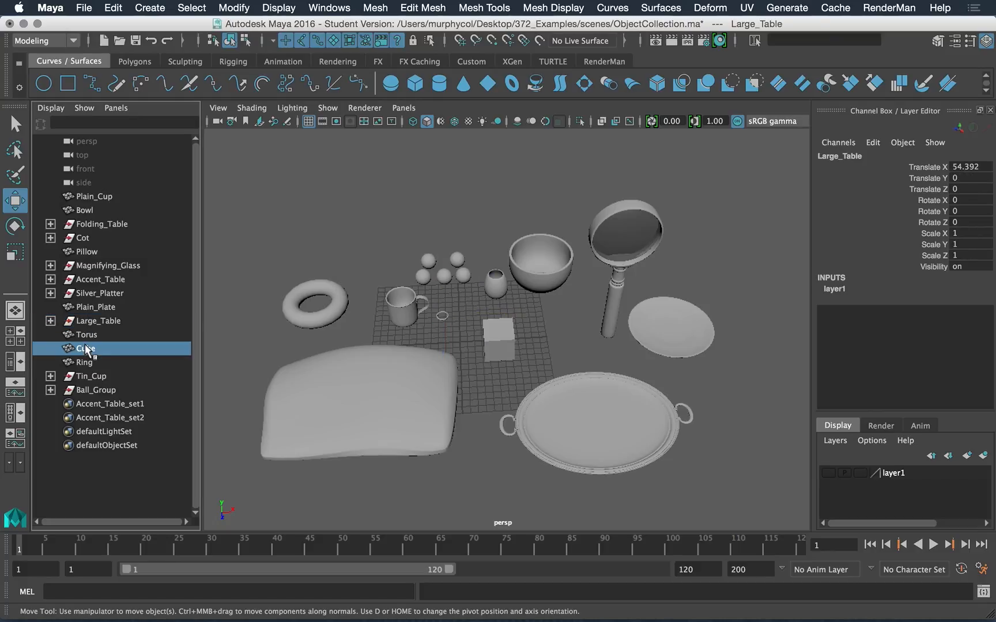
left_click(87, 376)
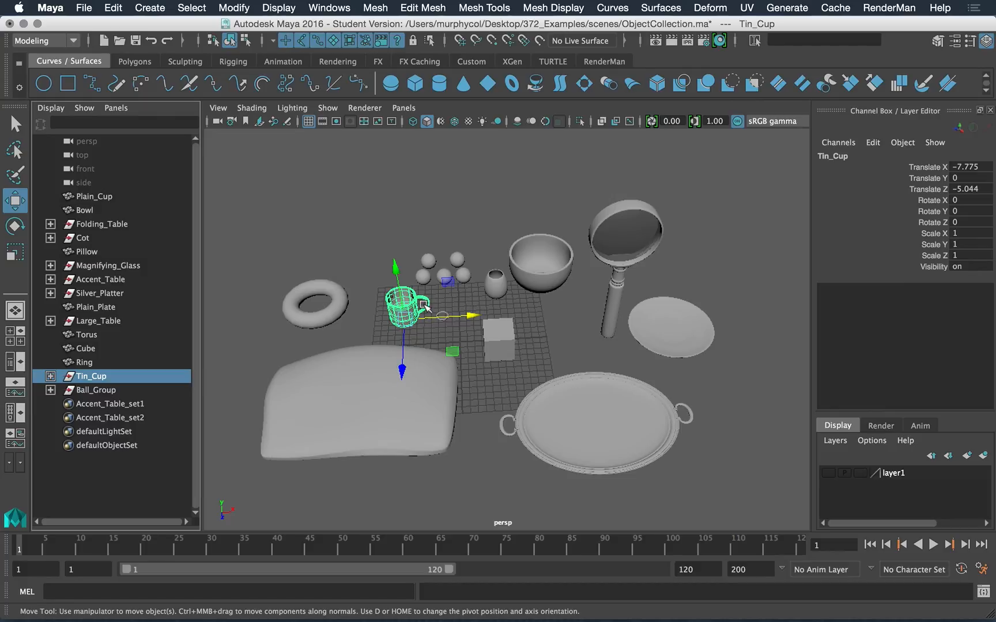
Select the bowl, plain cup, cube, silver platter, magnifying glass handle, plate and middle front ball one after another in the perspective view.
left_click(529, 278)
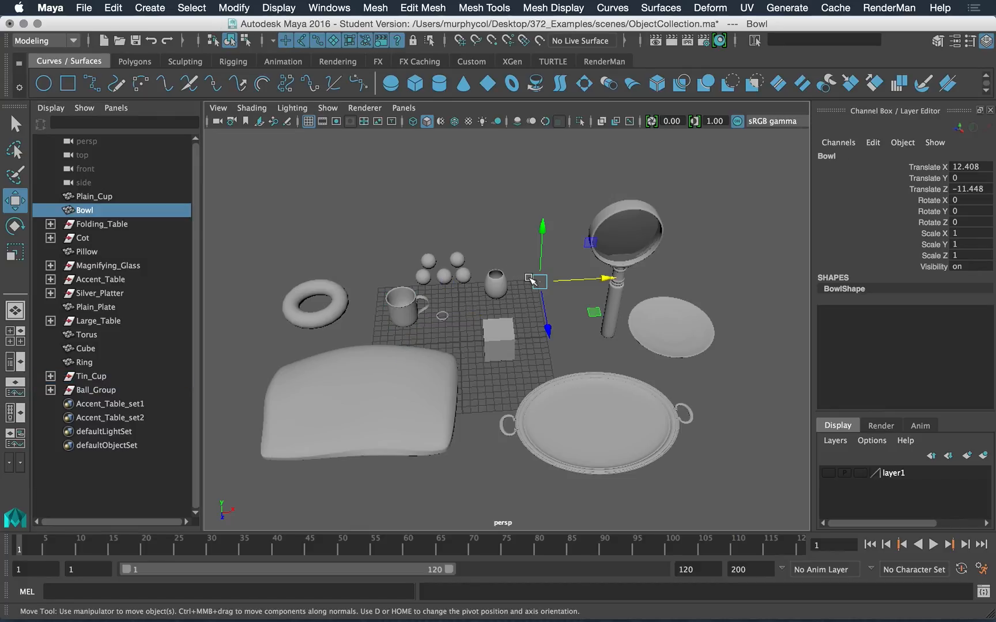
scroll(530, 343, "up", 3)
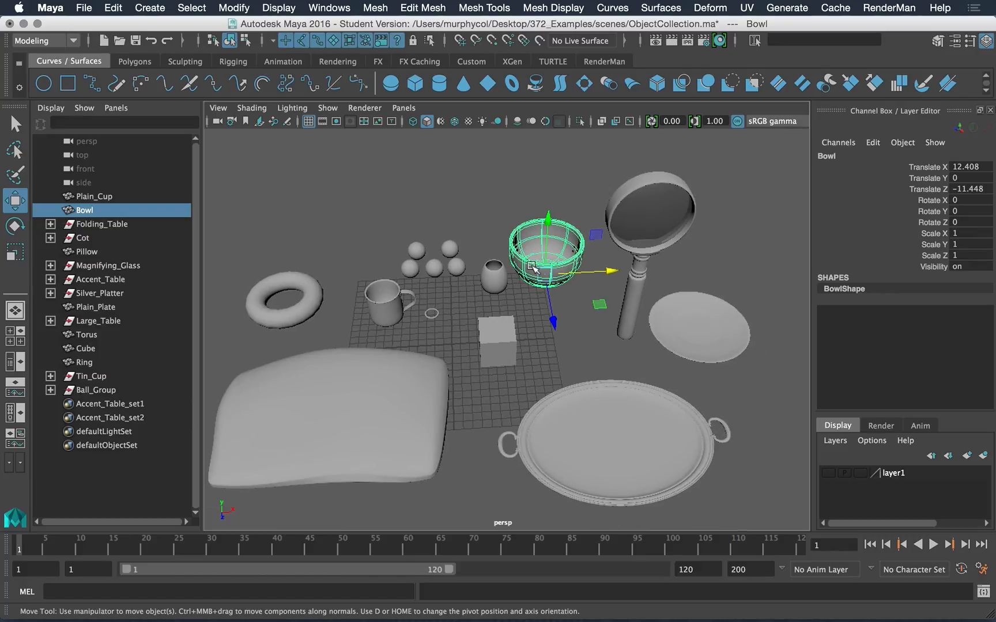
left_click(491, 285)
left_click(483, 350)
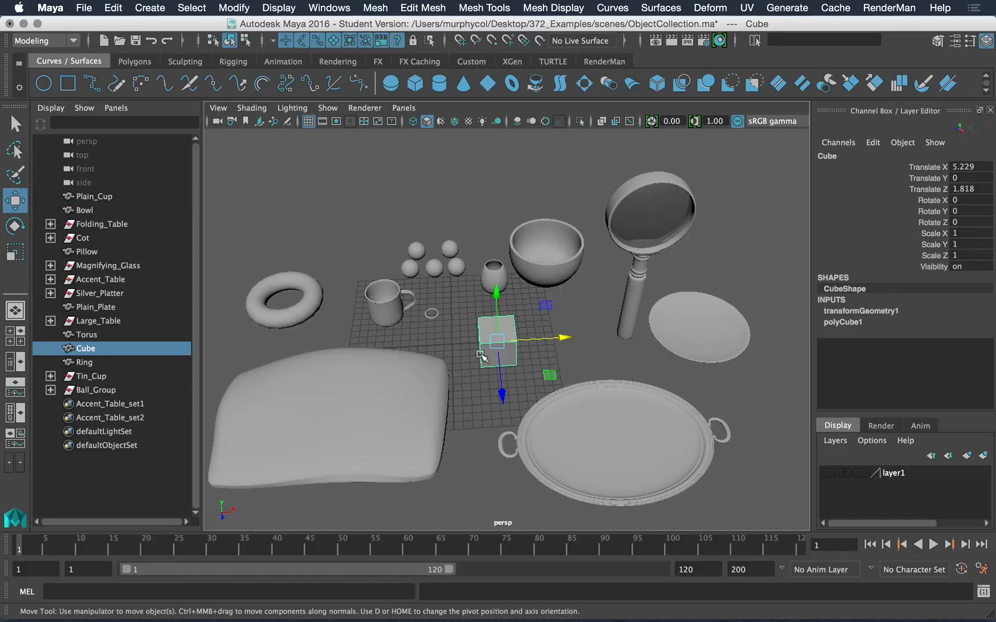
left_click(603, 478)
left_click(638, 298)
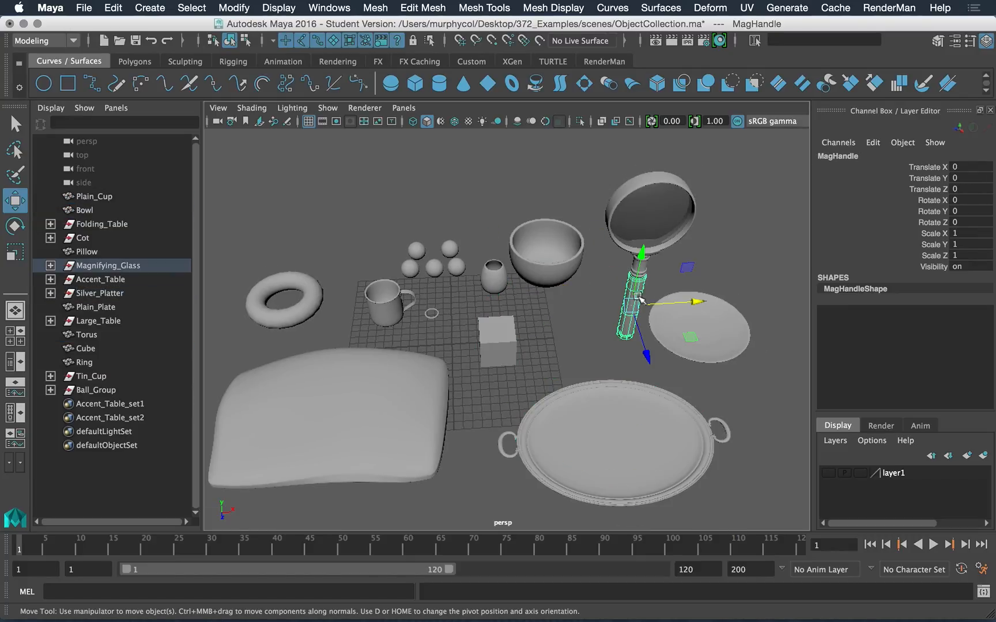
left_click(697, 359)
left_click(434, 267)
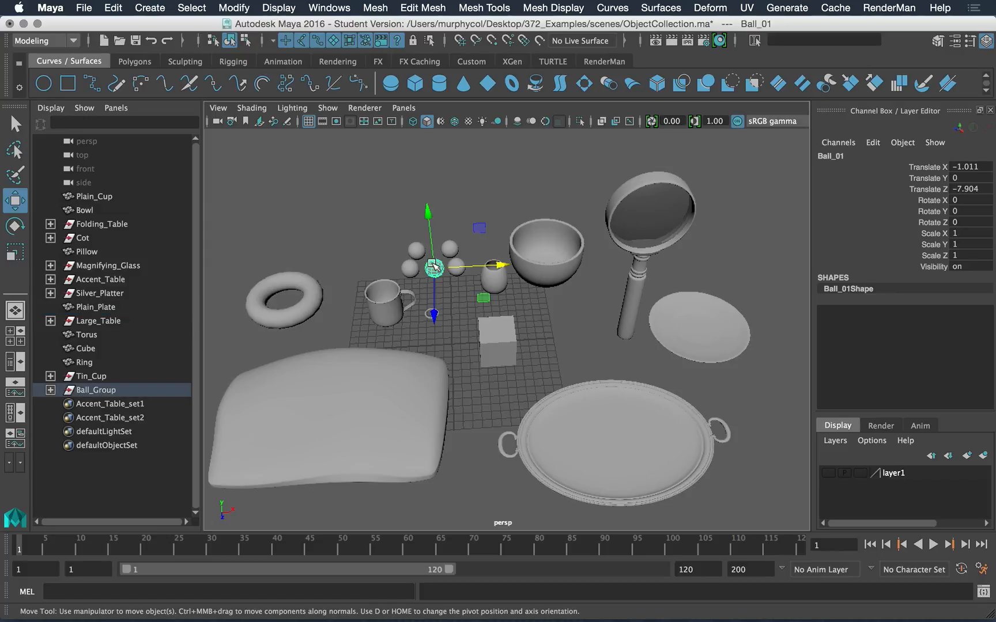
Select Ball_Group in the Outliner and rotate it about 1.6 degrees around the Y axis.
left_click(101, 391)
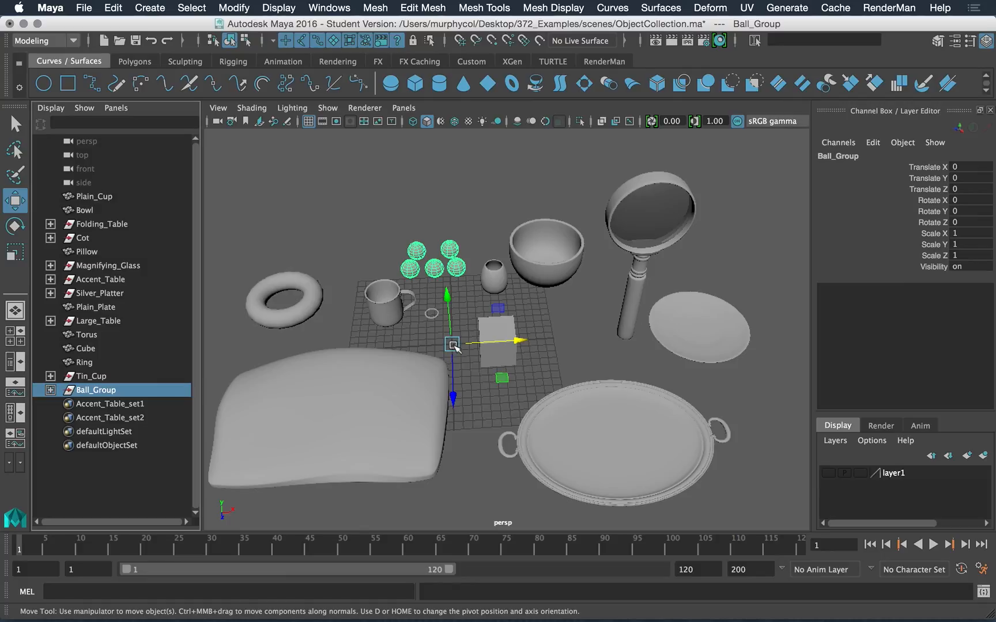
key("e")
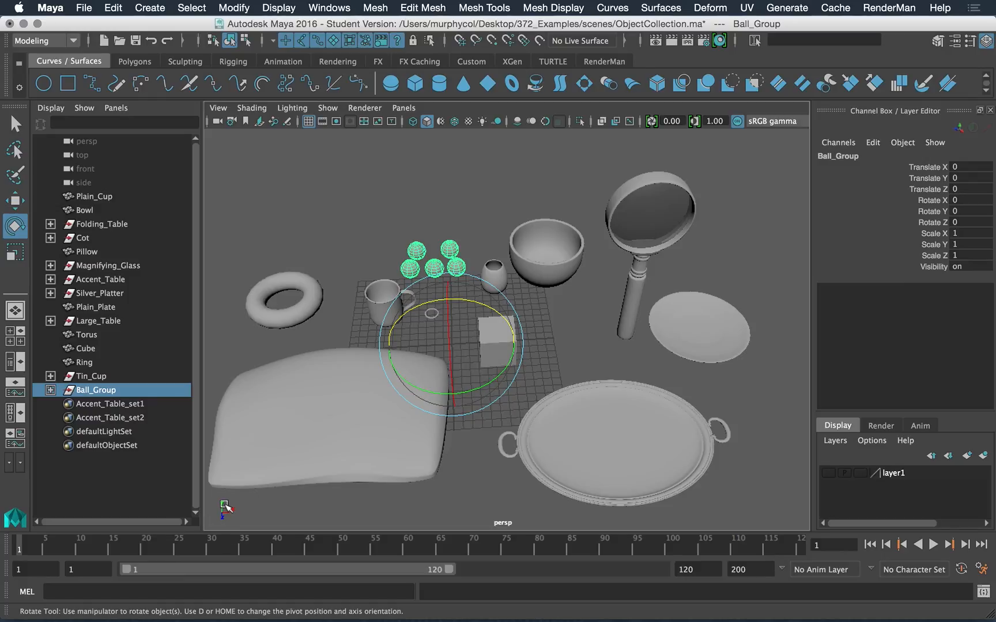
mouse_move(485, 381)
left_mouse_down()
mouse_move(459, 394)
mouse_move(412, 383)
mouse_move(389, 341)
mouse_move(478, 299)
mouse_move(513, 345)
mouse_move(394, 322)
mouse_move(453, 395)
mouse_move(510, 363)
mouse_move(479, 389)
mouse_move(495, 372)
left_mouse_up()
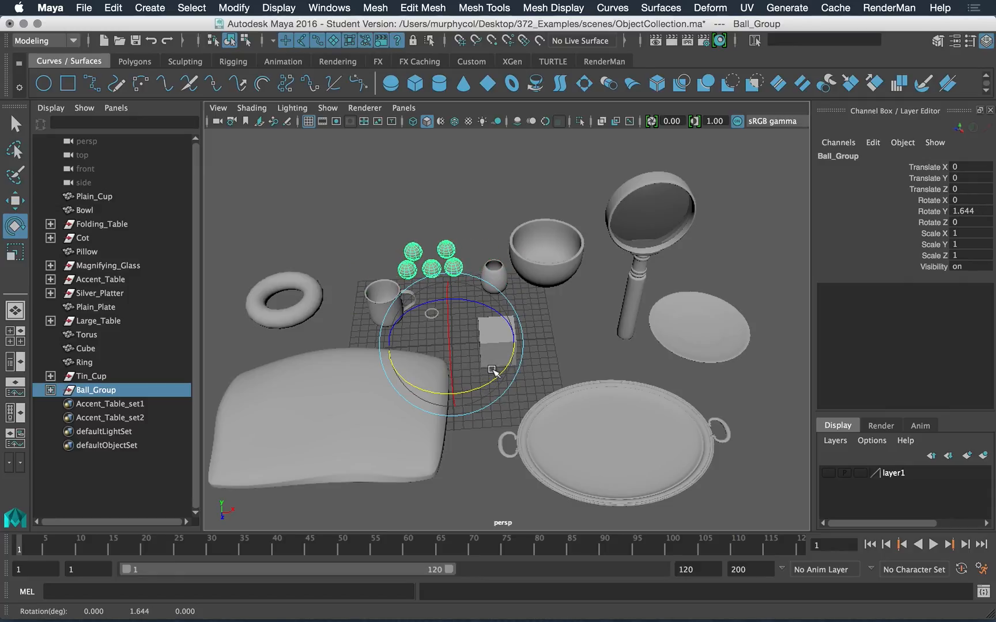
Select only the tin cup's cylindrical body and move it away from its handle along X to about -2.5.
left_click(475, 450)
left_click(399, 316)
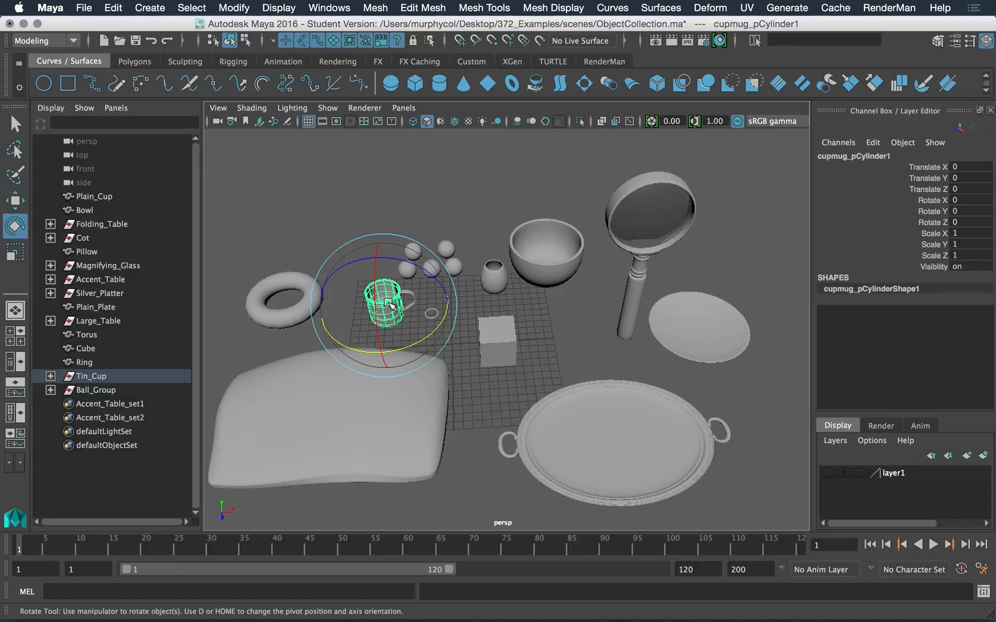
key("w")
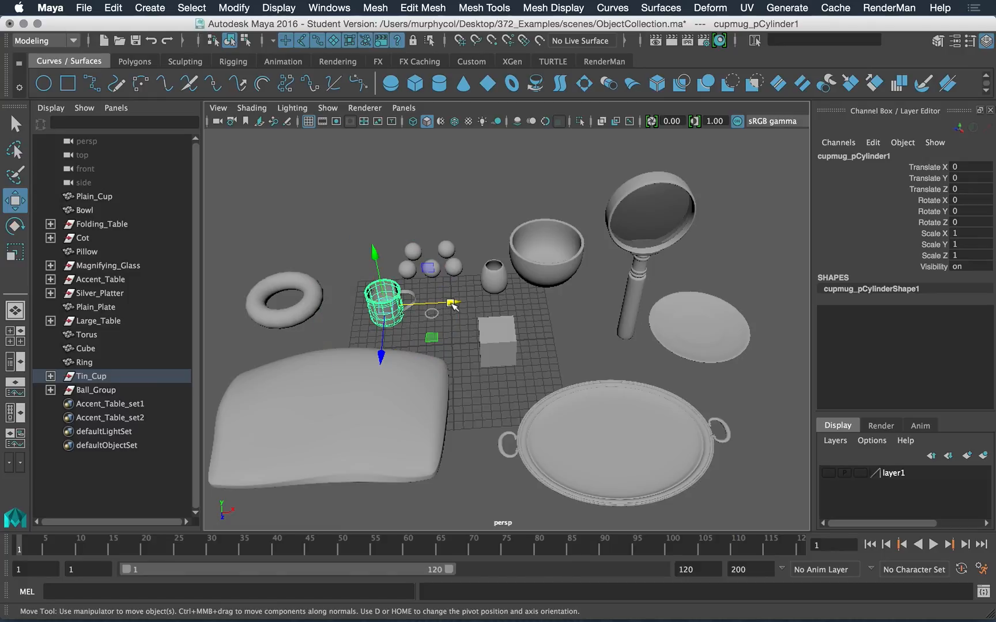
left_click_drag(454, 306, 432, 308)
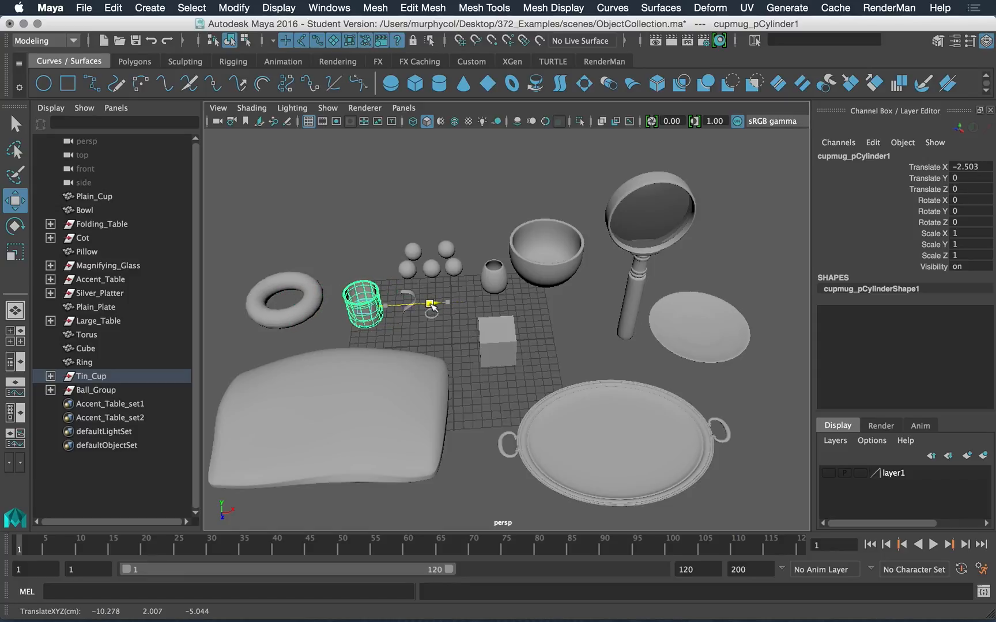
Select the tin cup's handle and frame it in the perspective view to inspect it beside the separated body.
left_click(401, 312)
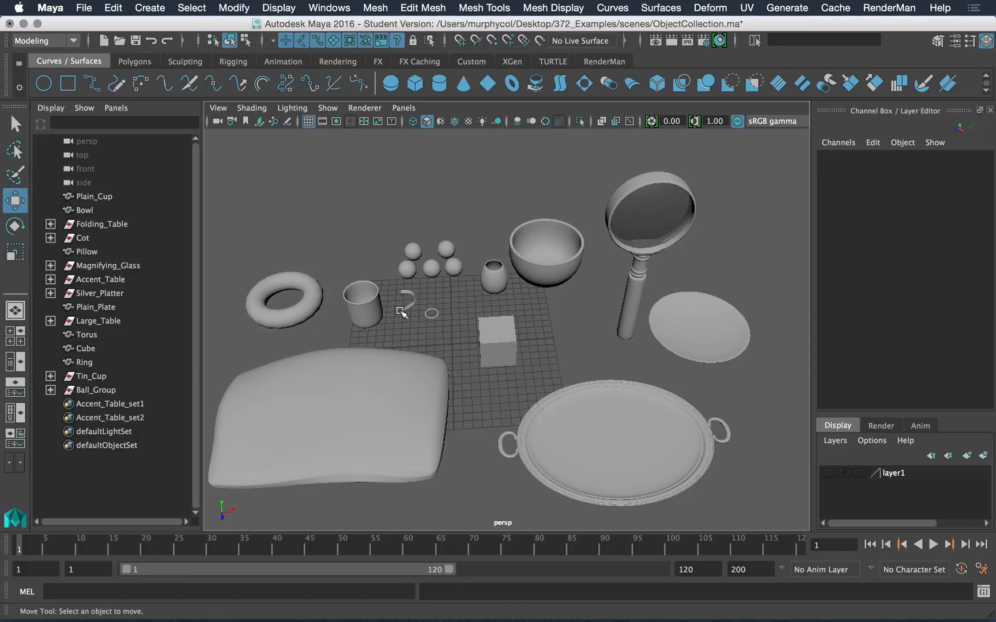
left_click(401, 312)
key("f")
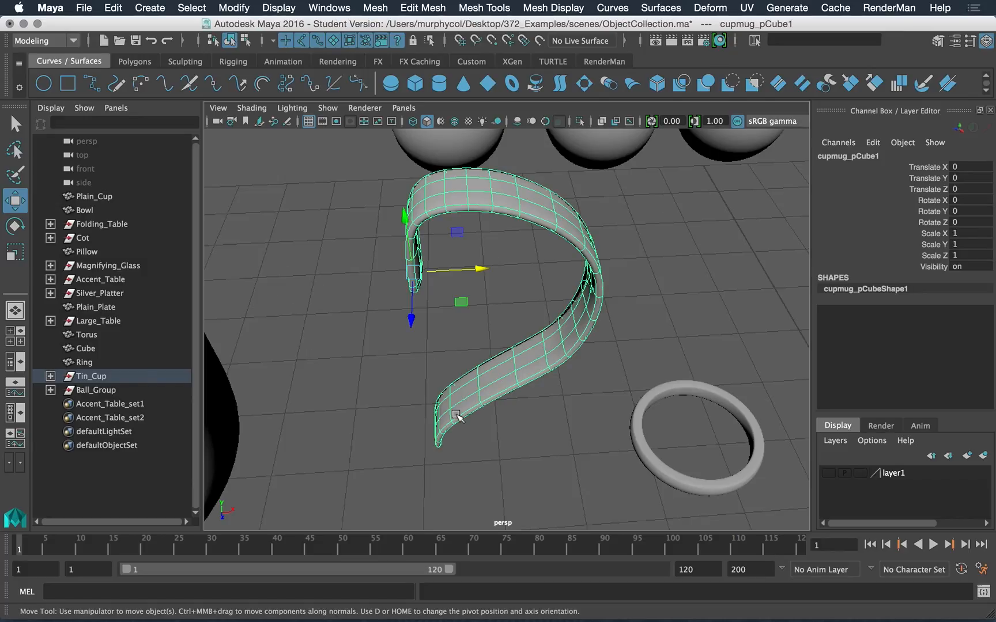
scroll(456, 415, "down", 10)
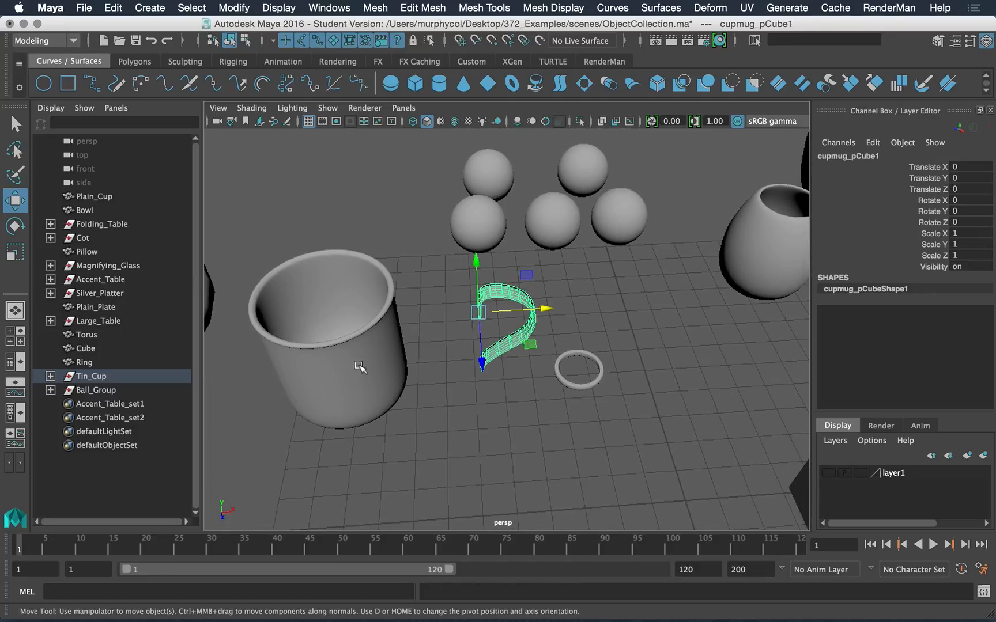
Move the tin cup's body farther along X to about -3.14, and undo that move.
left_click(360, 367)
mouse_move(411, 346)
left_mouse_down()
mouse_move(494, 353)
mouse_move(395, 345)
left_mouse_up()
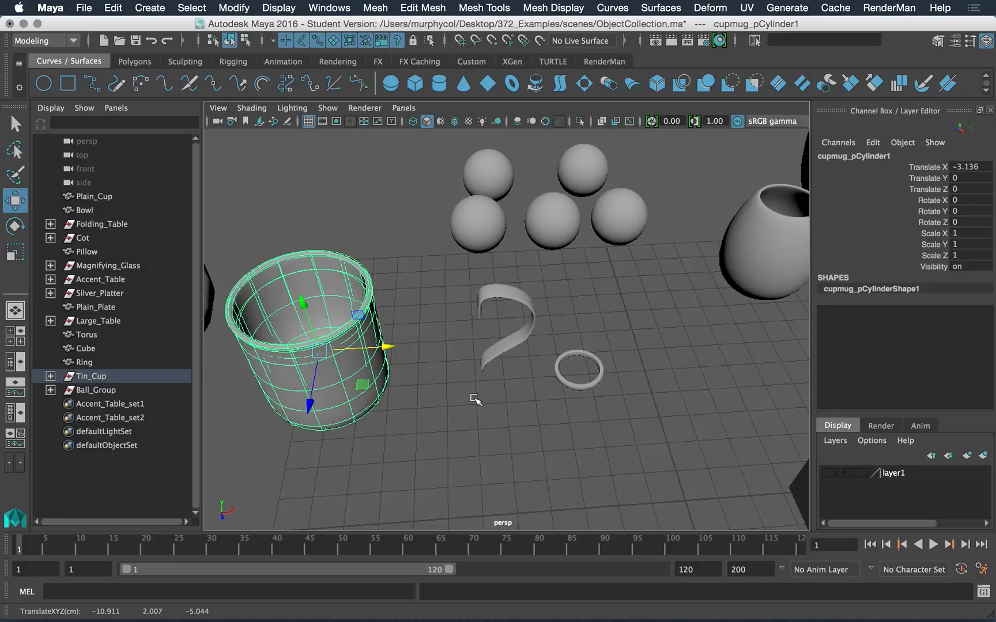
key("super+z")
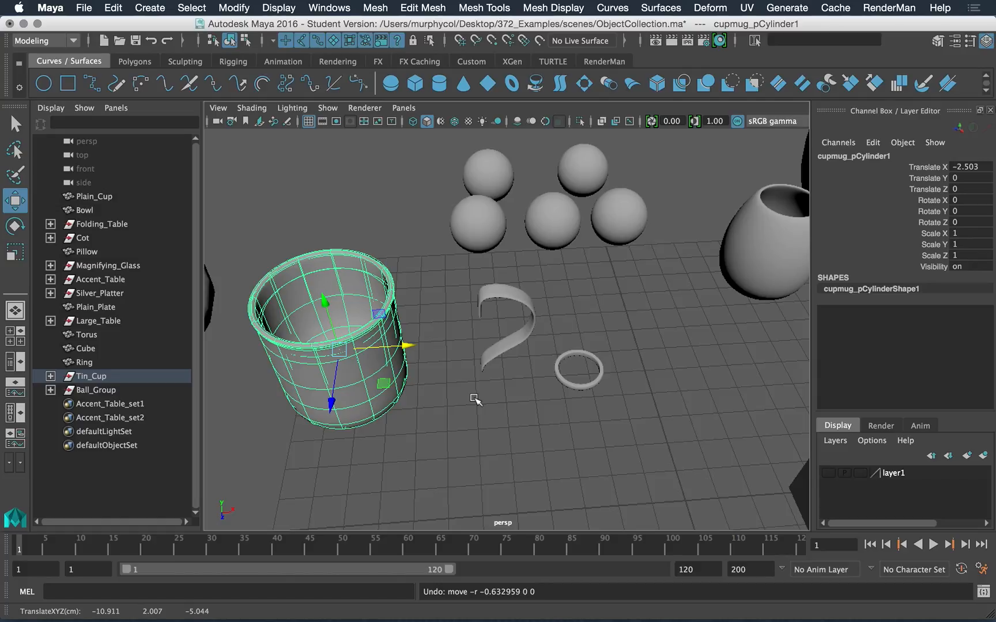
Undo the tin cup body's earlier move away from its handle along X.
key("super+z")
key("super+z")
key("super+z")
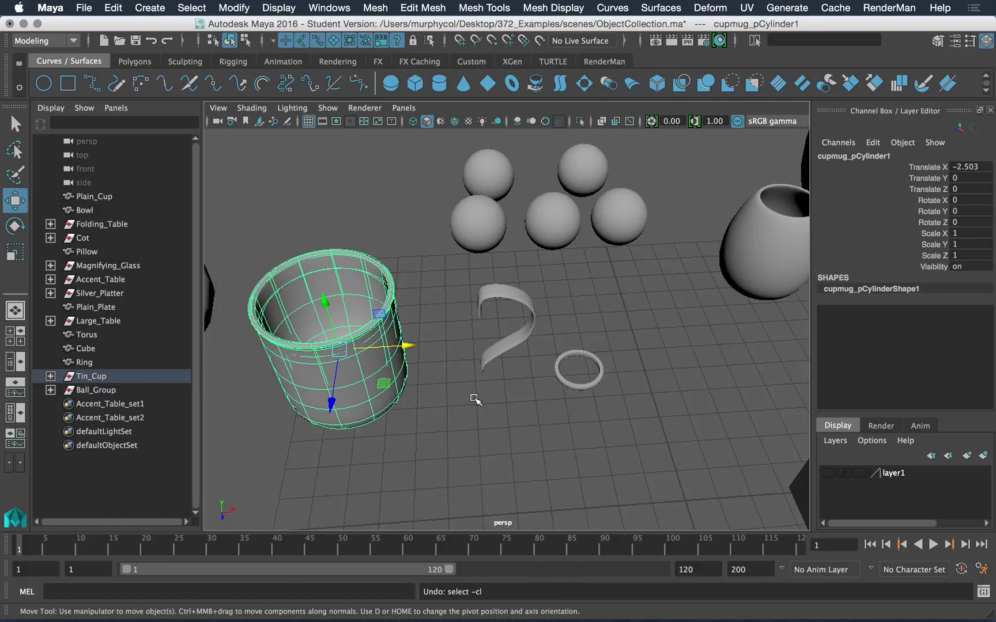
key("super+z")
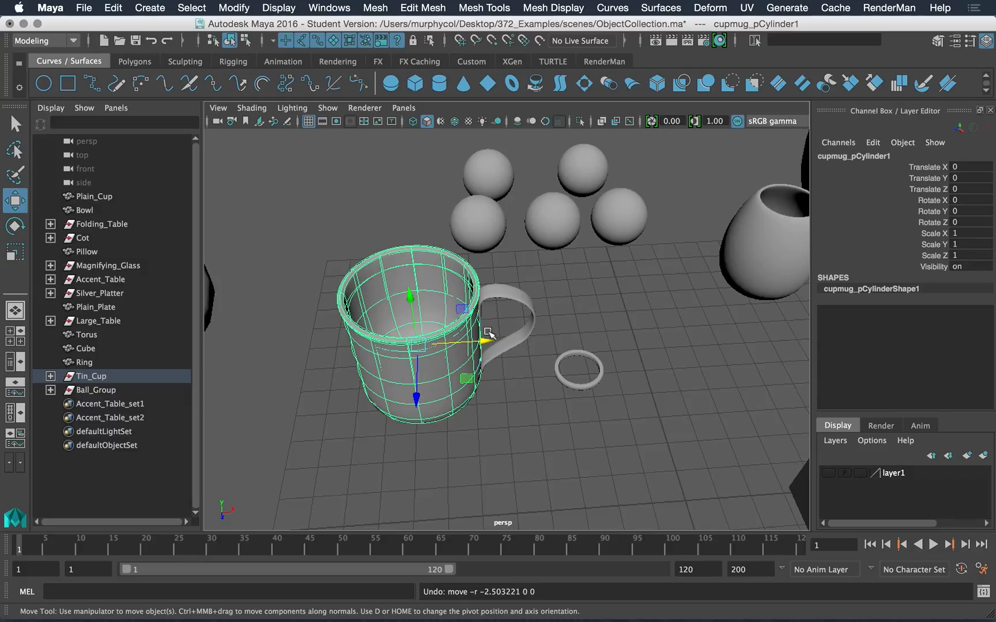
Move the tin cup's handle along X to about 1.56, and undo that move.
left_click(491, 292)
left_click_drag(550, 308, 595, 311)
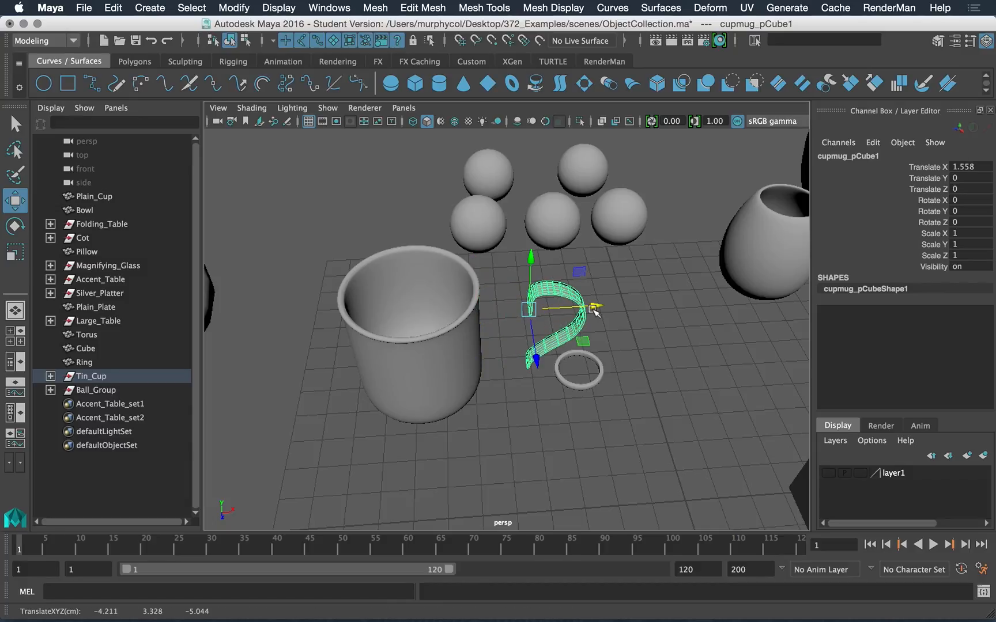
key("ctrl+z")
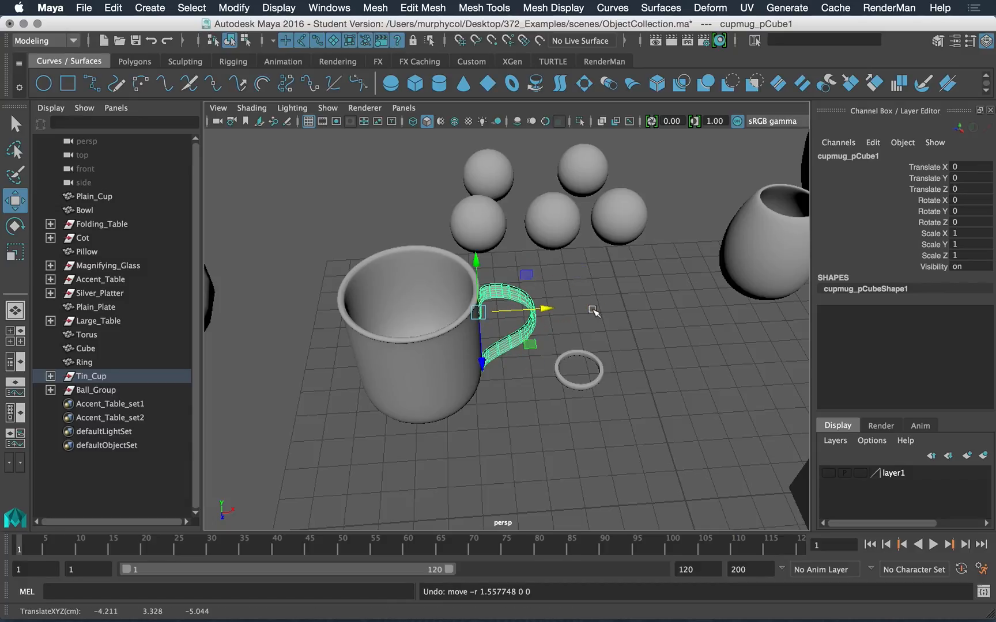
Compare selecting the tin cup's body and handle individually with selecting the whole Tin_Cup group in the Outliner.
left_click(413, 362)
left_click(494, 295)
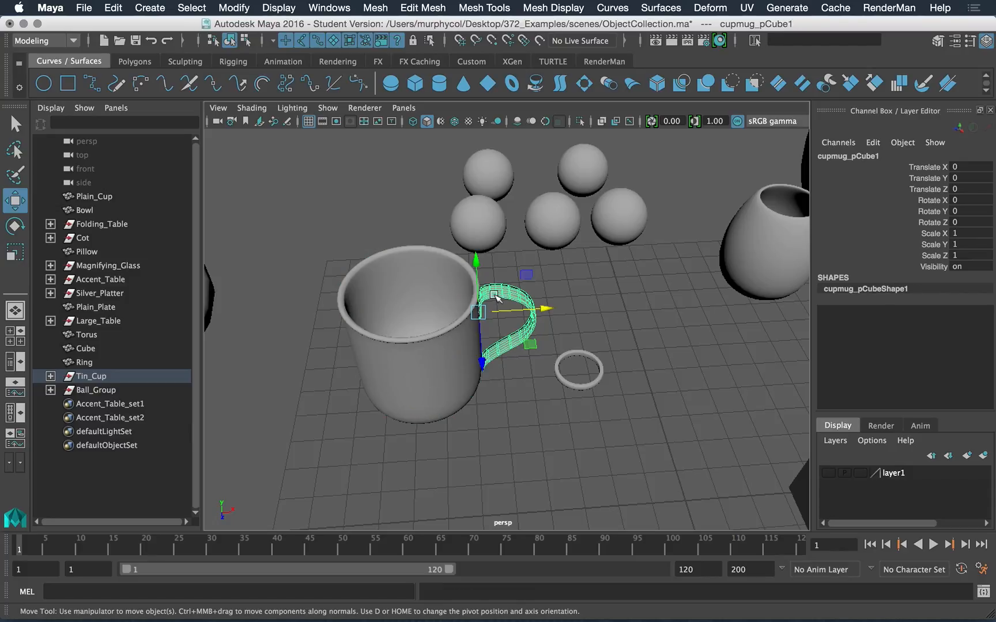
left_click(81, 378)
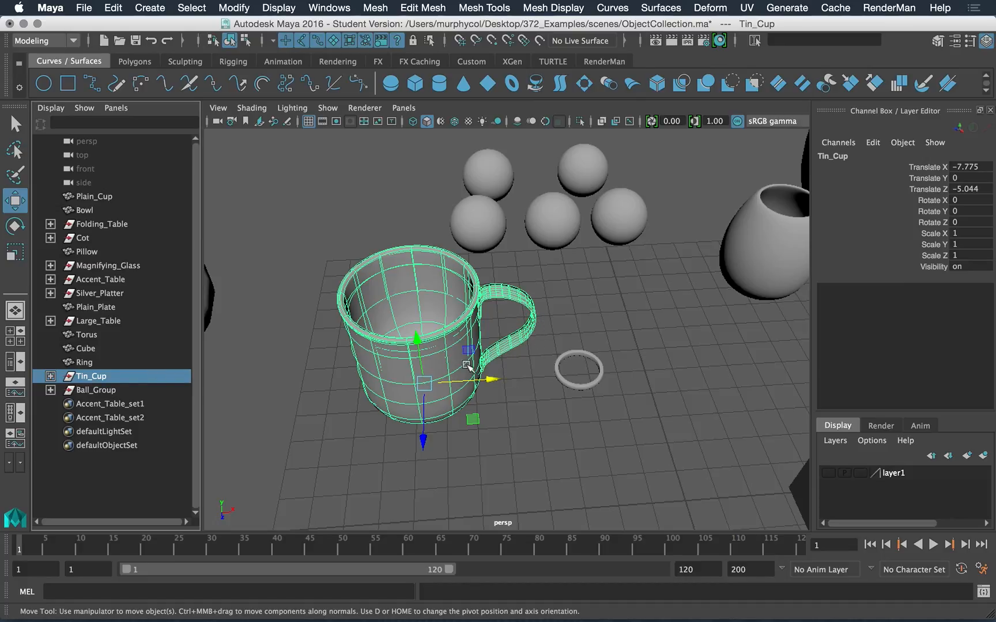
left_click(454, 339)
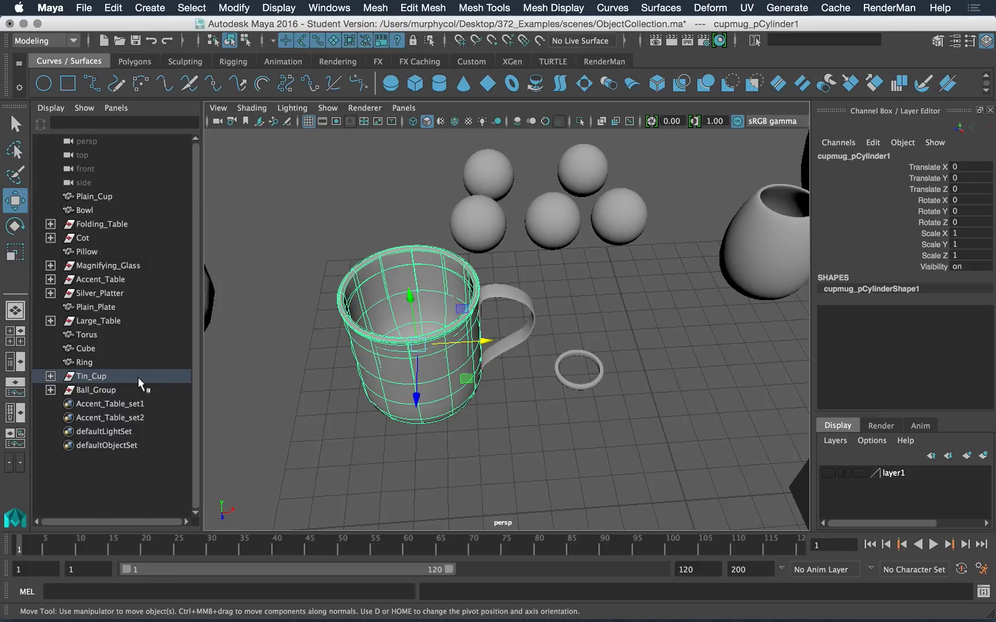
Select the Tin_Cup group in the Outliner, move it along X to about -9.06, and clear the selection.
left_click(90, 377)
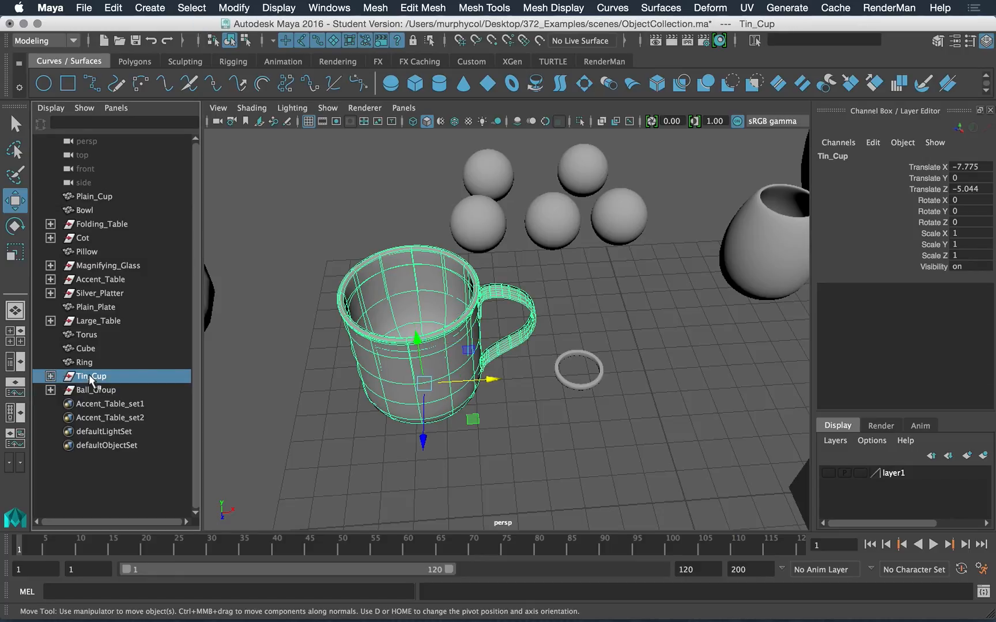
left_click_drag(487, 379, 459, 384)
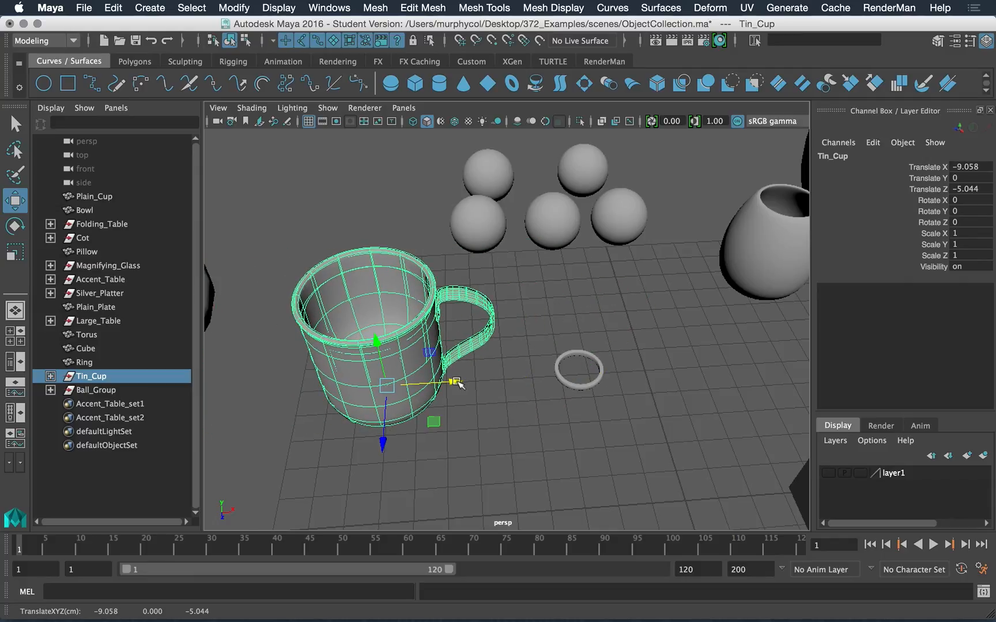
left_click(555, 467)
Select the cube, frame it, and rotate it freely to about 25.6, -8.5 and -47.7 degrees in X, Y and Z.
scroll(557, 466, "down", 5)
scroll(556, 466, "down", 6)
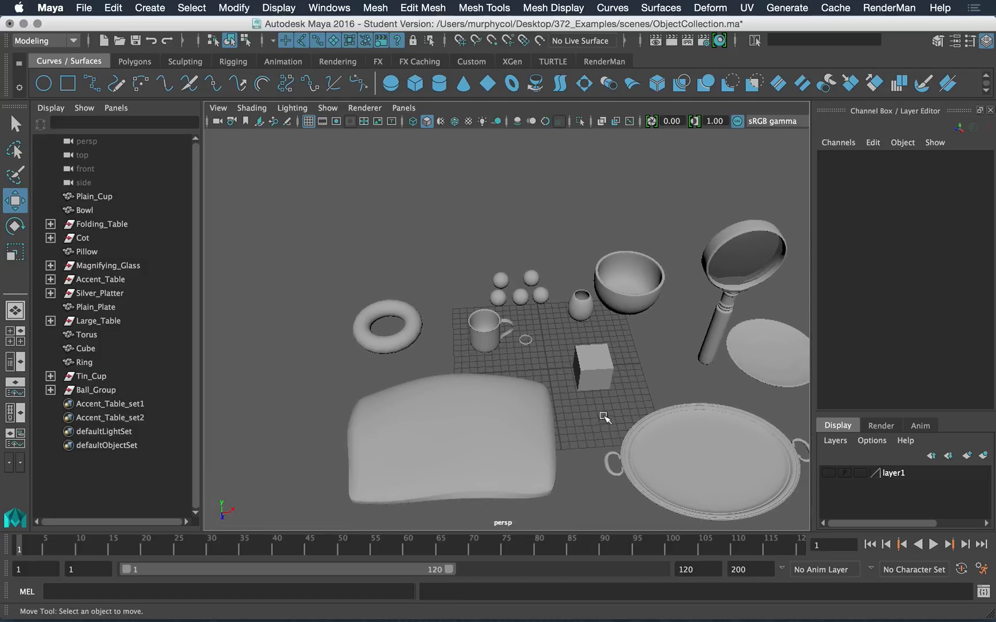
left_click(600, 388)
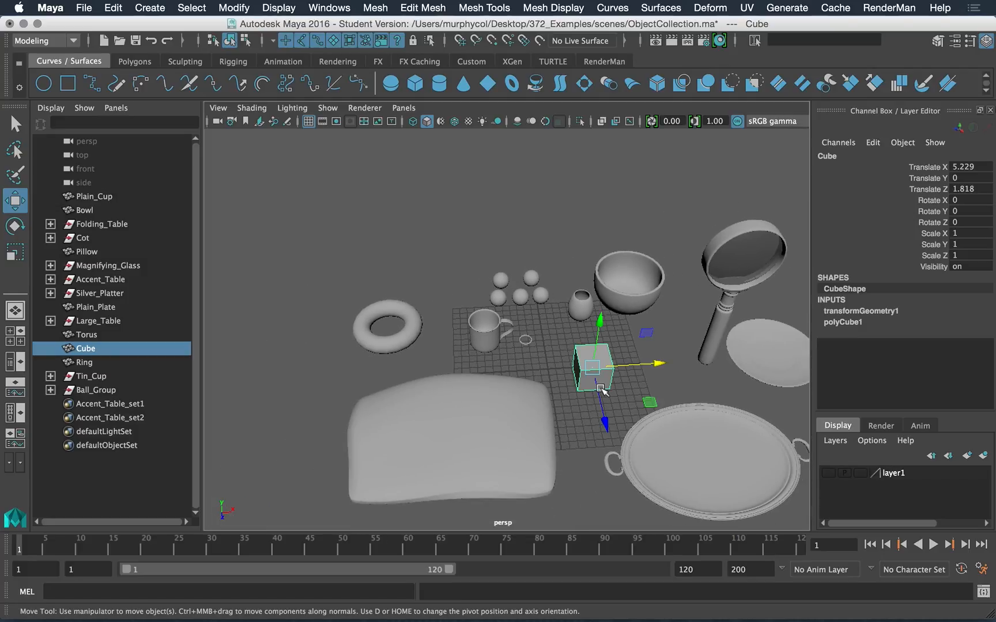
key("f")
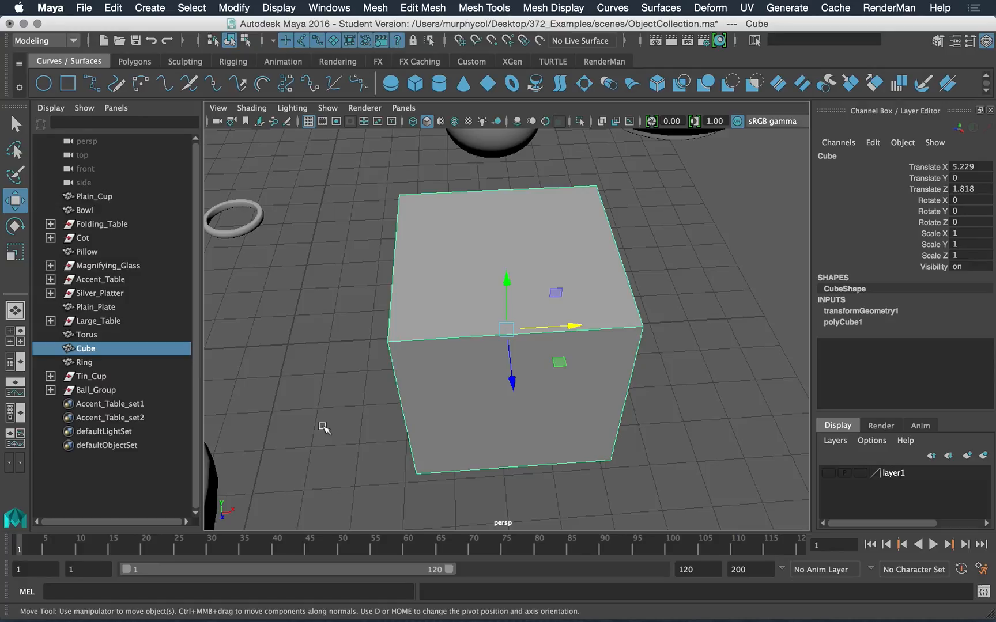
key("e")
left_click_drag(451, 344, 502, 302)
Scale the rotated cube narrower along X and shorter along Y, and scale it uniformly to about 0.989.
key("r")
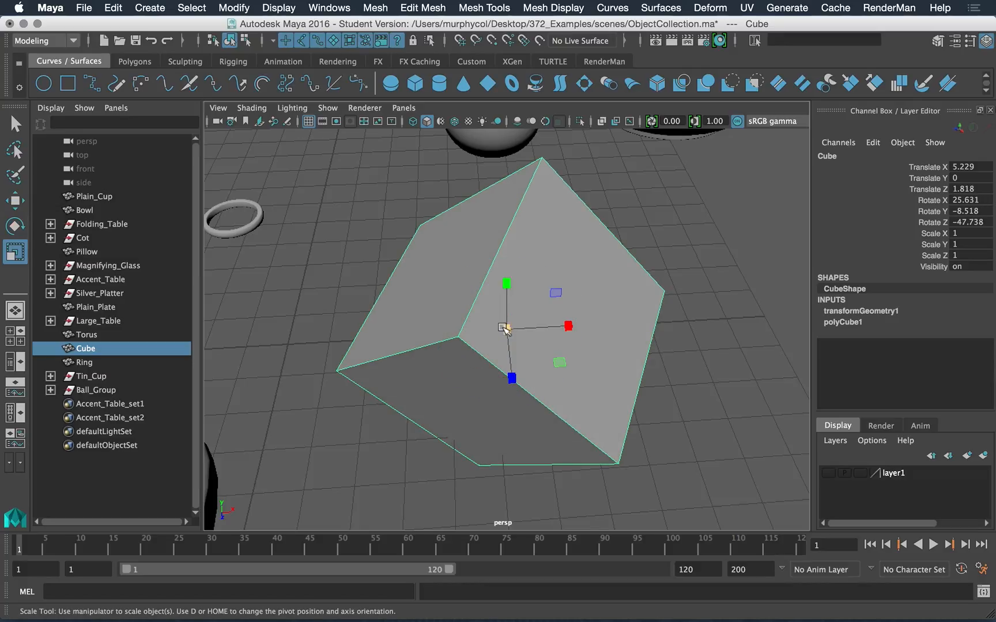
left_click(505, 329)
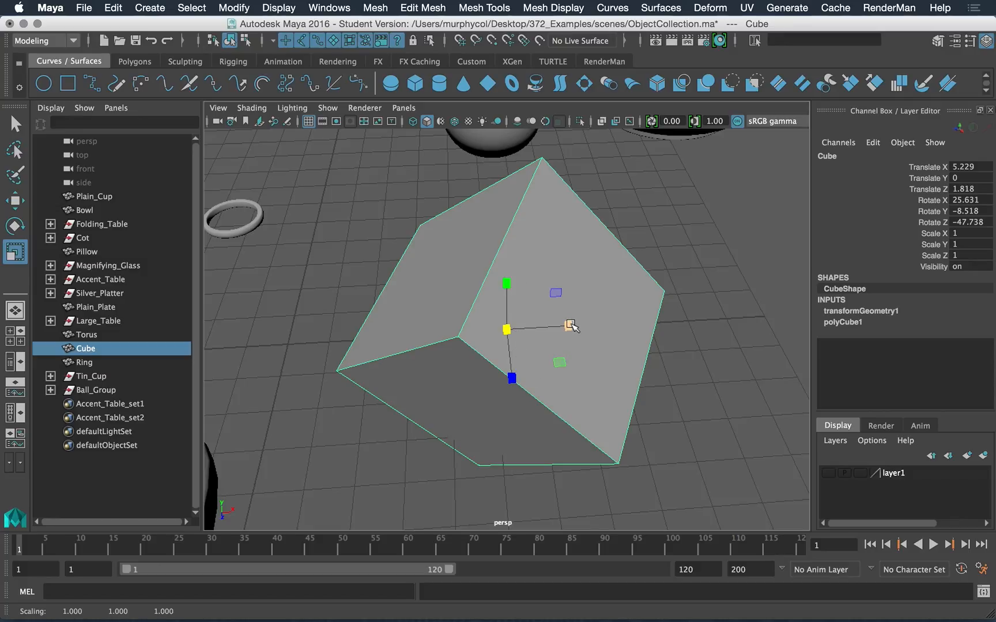
left_click_drag(570, 327, 538, 329)
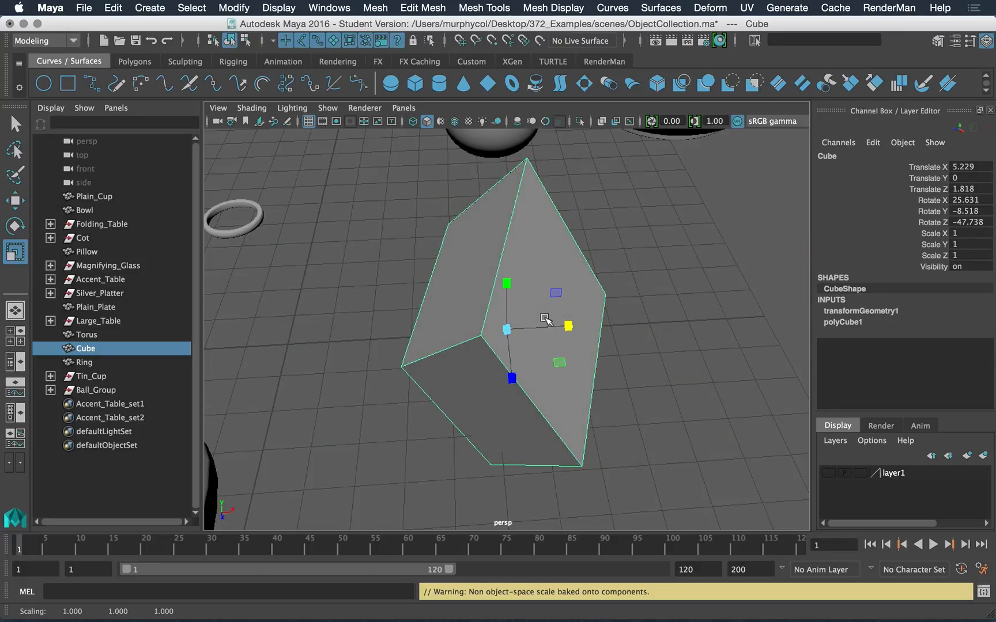
mouse_move(507, 284)
left_mouse_down()
mouse_move(509, 216)
mouse_move(507, 274)
left_mouse_up()
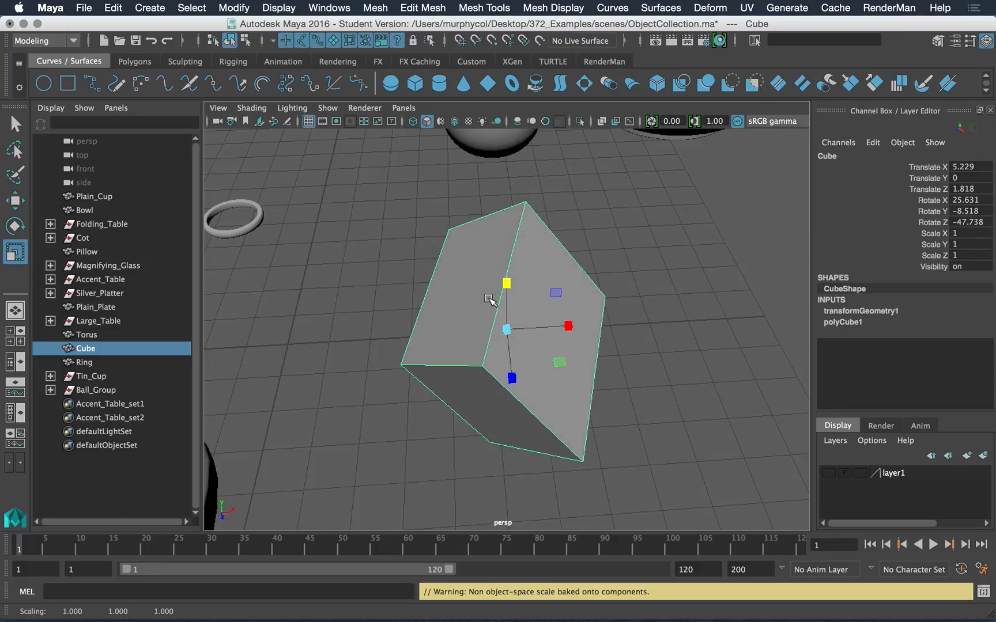
mouse_move(507, 331)
left_mouse_down()
mouse_move(579, 327)
mouse_move(344, 318)
mouse_move(462, 329)
mouse_move(380, 311)
mouse_move(562, 326)
mouse_move(505, 337)
left_mouse_up()
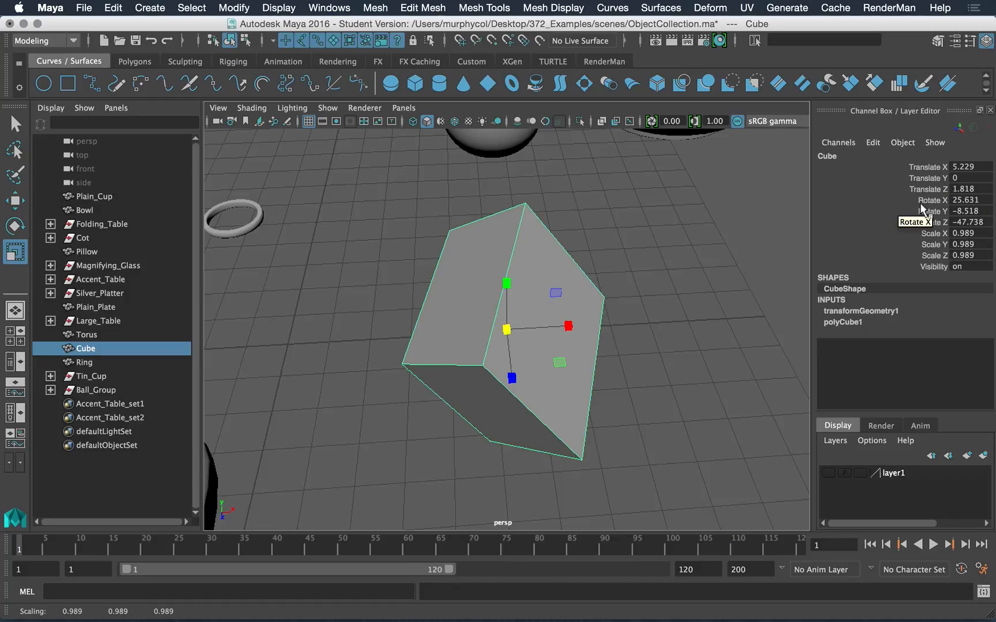
Highlight the cube's Translate X, Y, Z and Rotate X channels in turn to examine the matching manipulators.
left_click(929, 166)
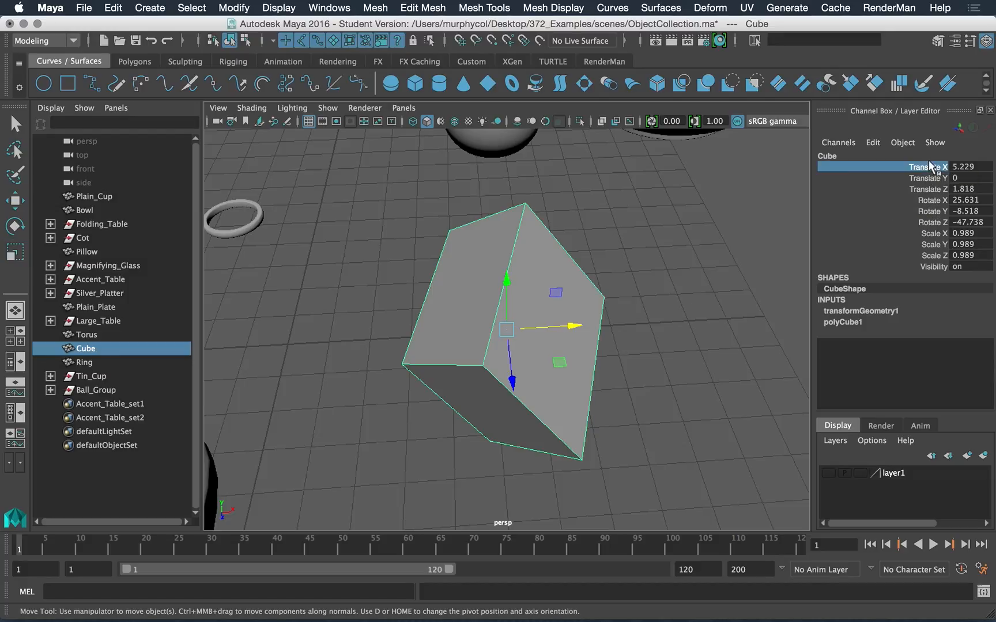
left_click(919, 179)
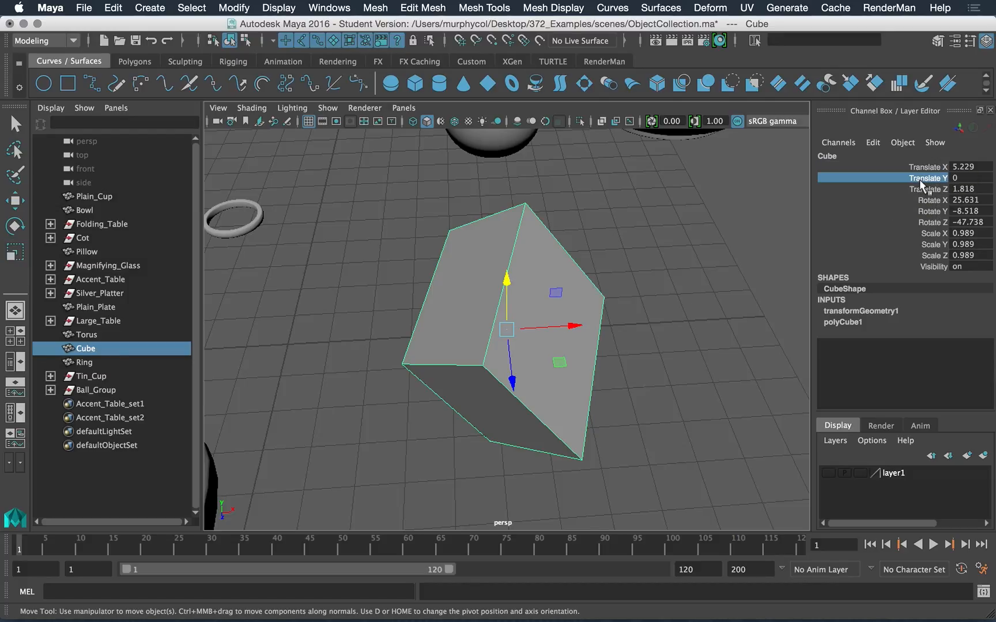
left_click(920, 196)
left_click(929, 188)
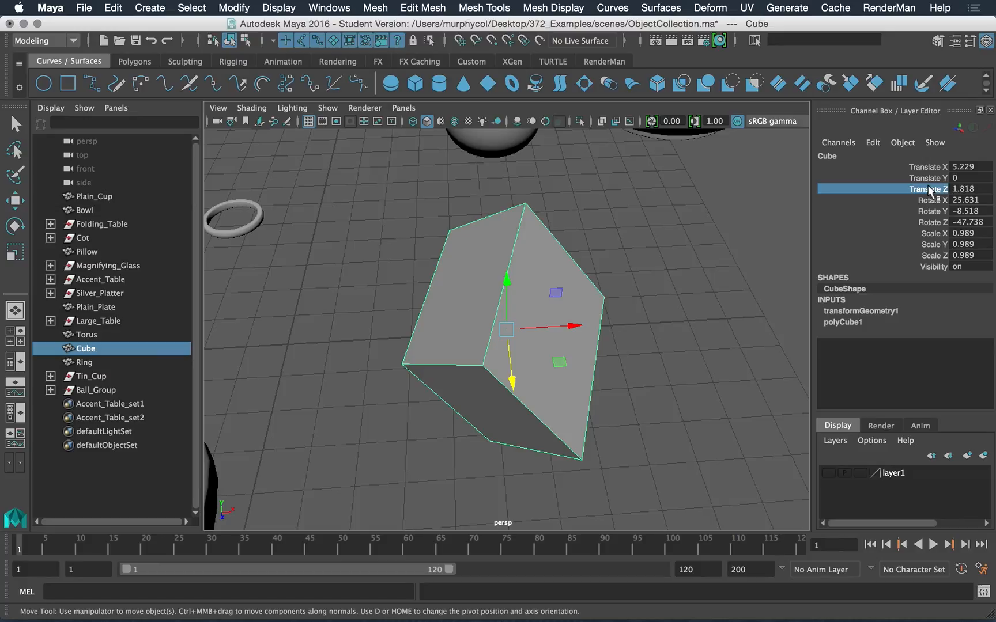
left_click(929, 199)
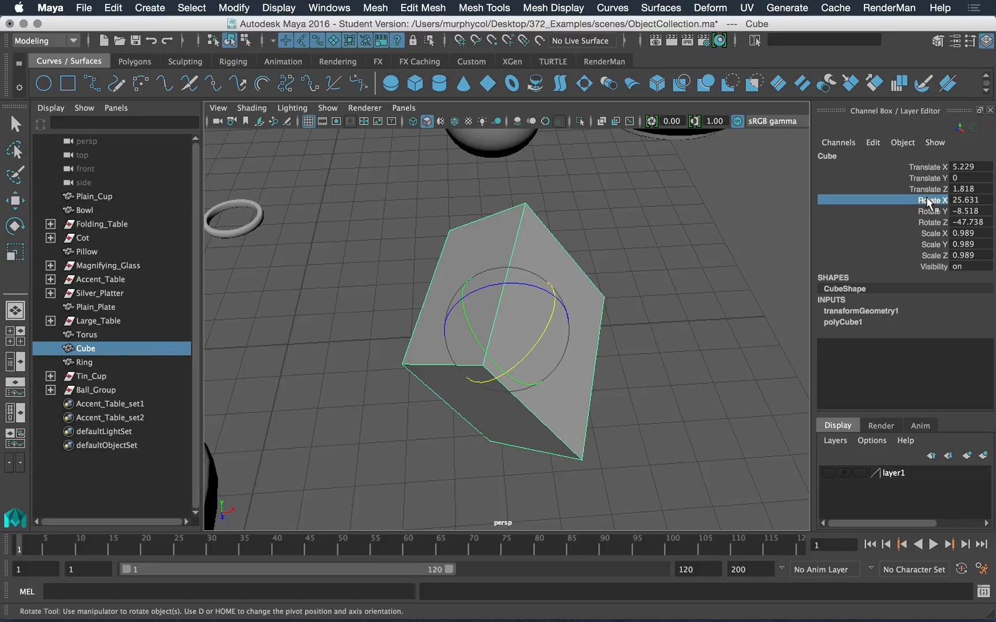
Set the cube's Rotate X to 0 and dismiss the low battery notification.
left_click(967, 200)
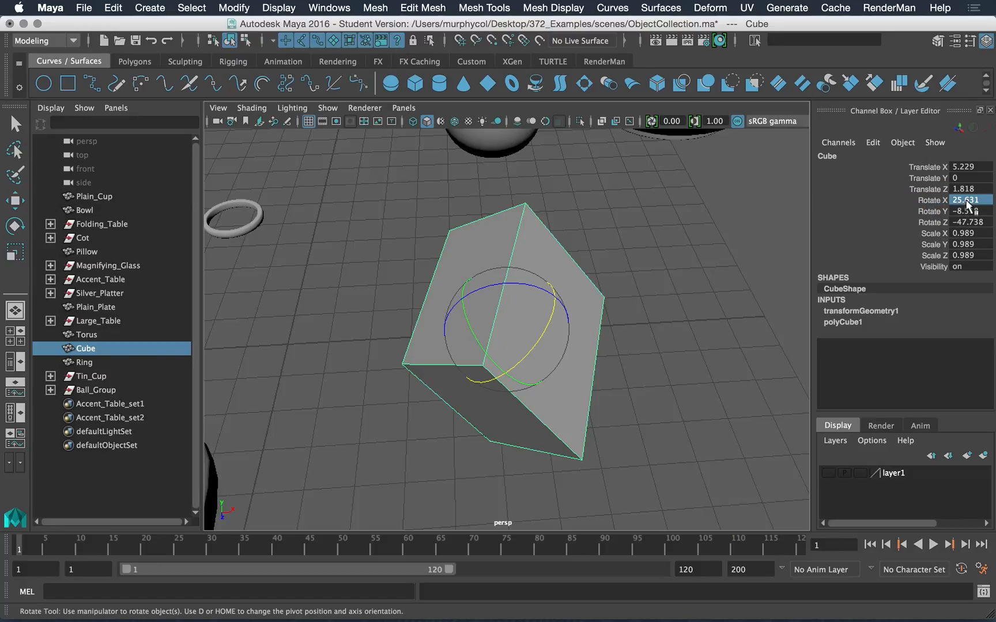
left_click(967, 201)
type("0")
key("Return")
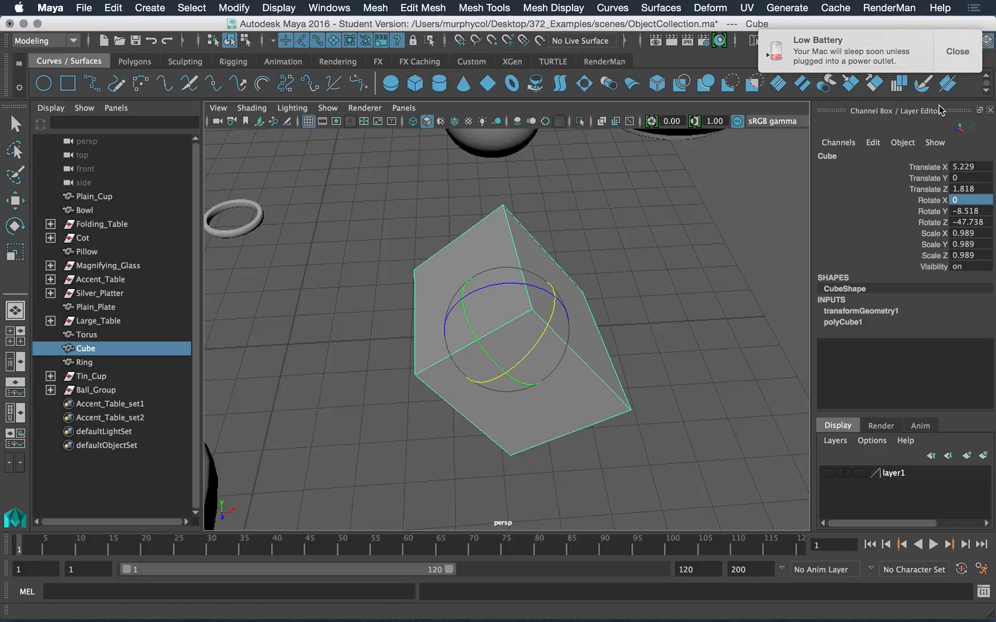
left_click(950, 53)
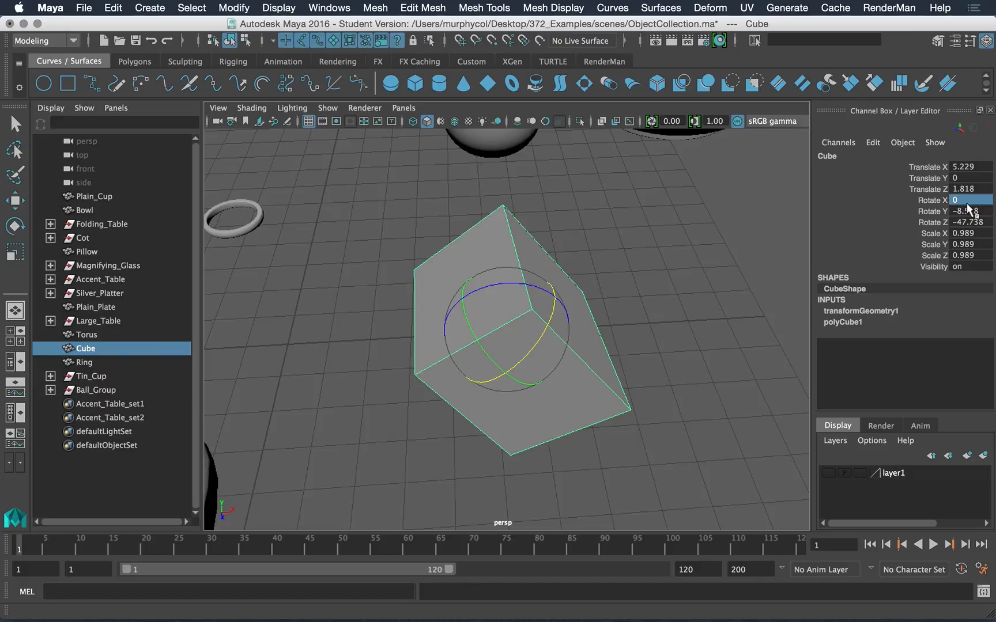
Set the cube's Rotate X, Y and Z values to 0 together.
left_click_drag(968, 209, 967, 226)
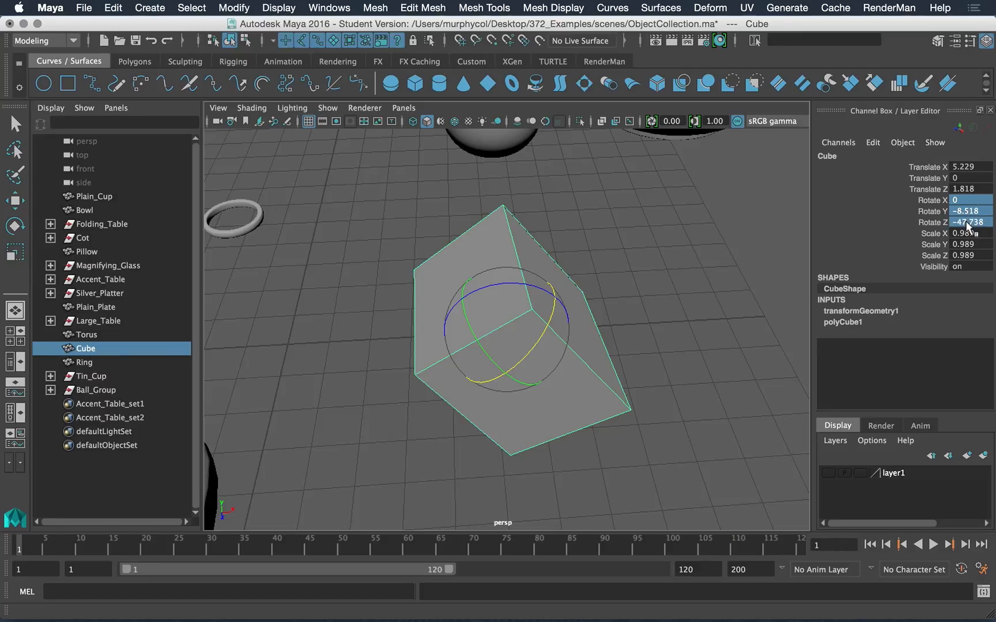
left_click(968, 223)
type("0")
key("Return")
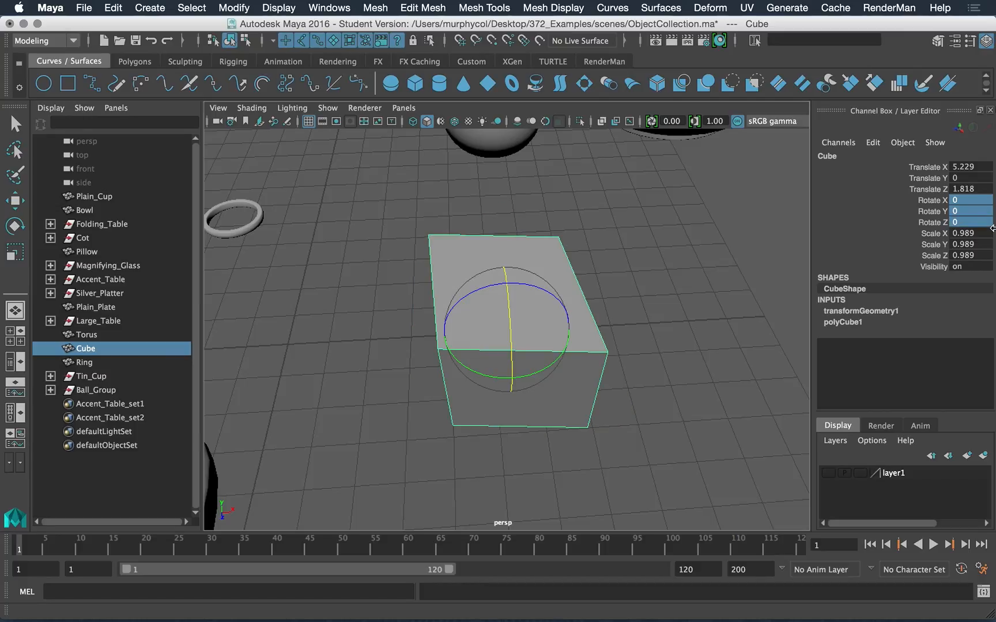
Set the cube's Scale X, Y and Z values to 1 together.
left_click_drag(970, 233, 973, 255)
double_click(967, 212)
left_click_drag(973, 233, 973, 258)
double_click(973, 256)
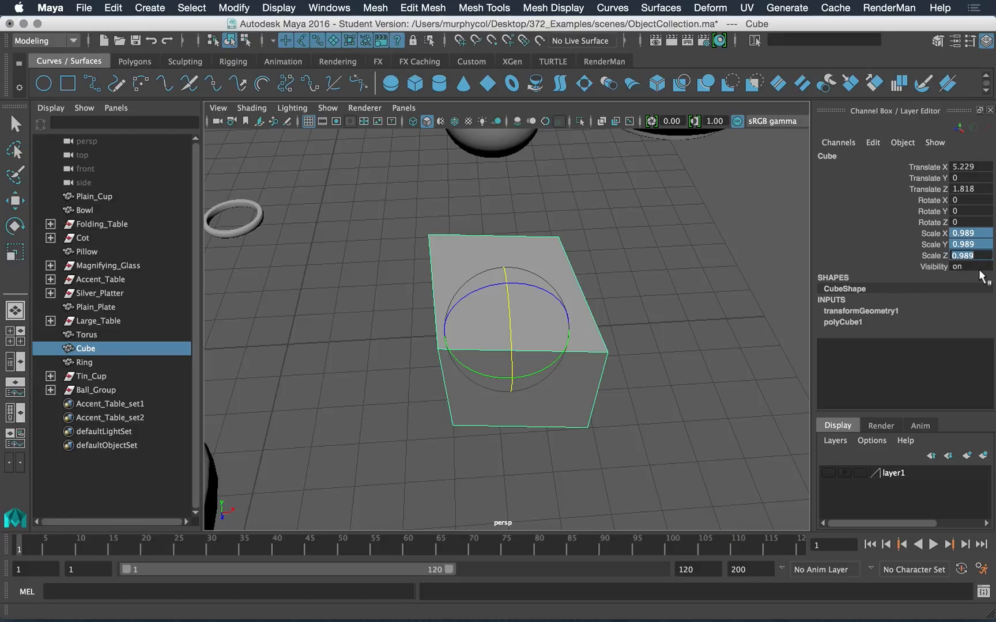
type("1")
key("Return")
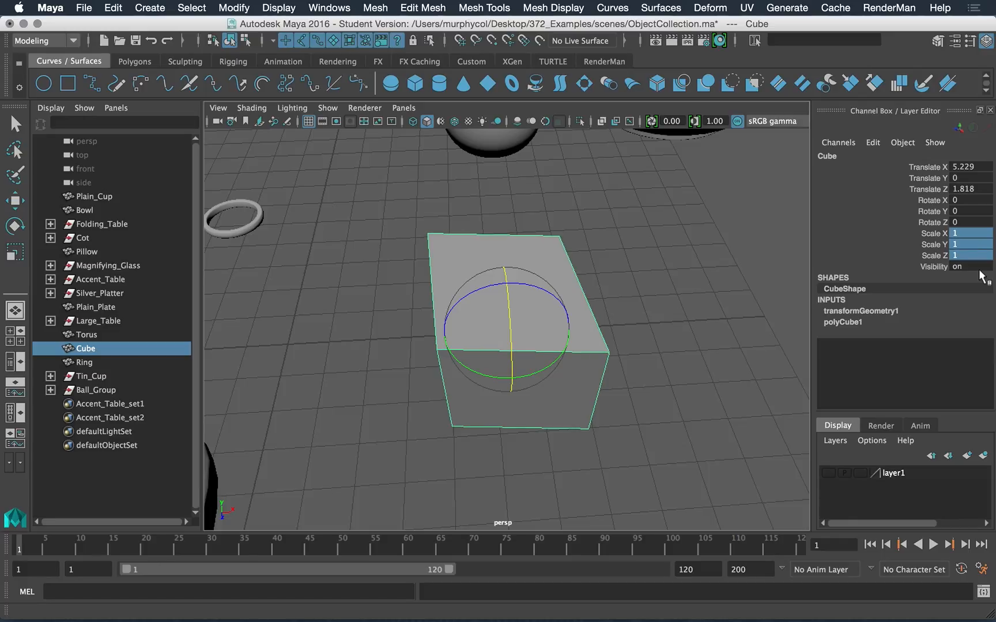
Rotate the cube freely to about -9.2, -14.0 and 5.6 degrees, and undo this and all its earlier rotation and scale changes.
left_click_drag(671, 269, 602, 309, "alt")
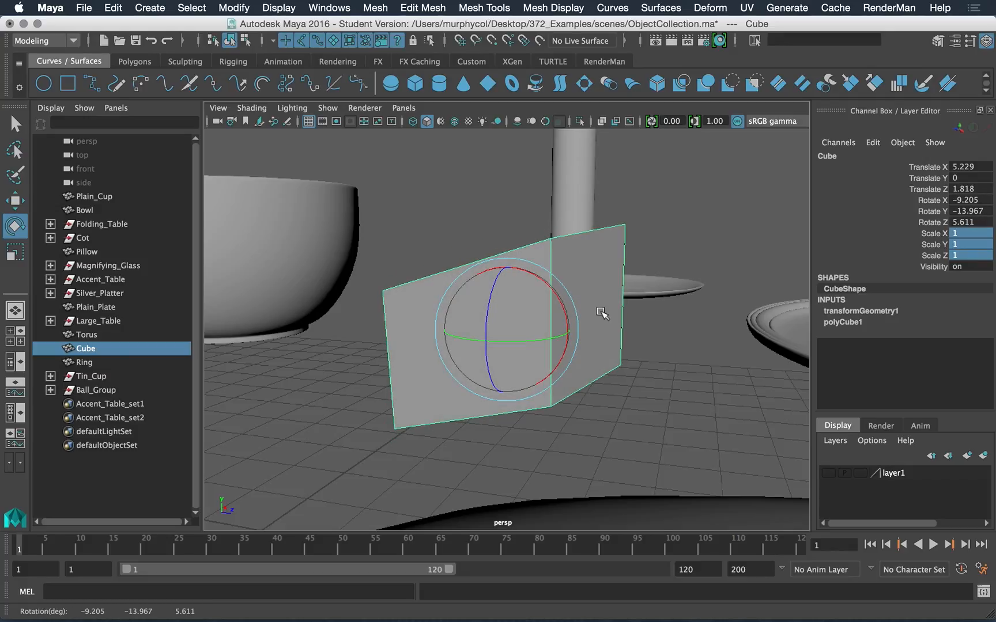
left_click(670, 391)
key("z")
key("z")
key("z")
key("z")
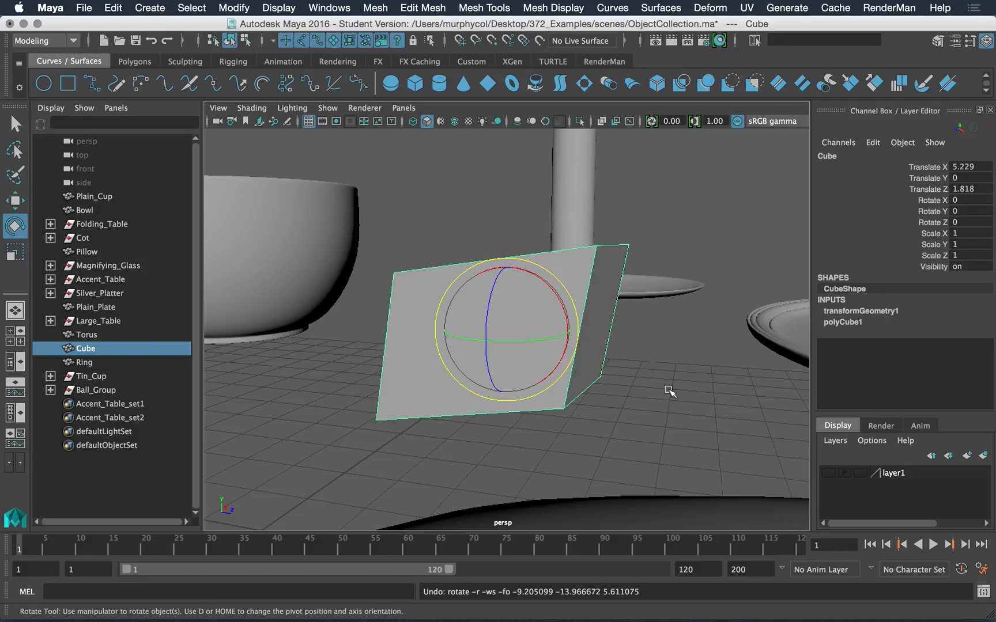
key("z")
key("z")
key("z")
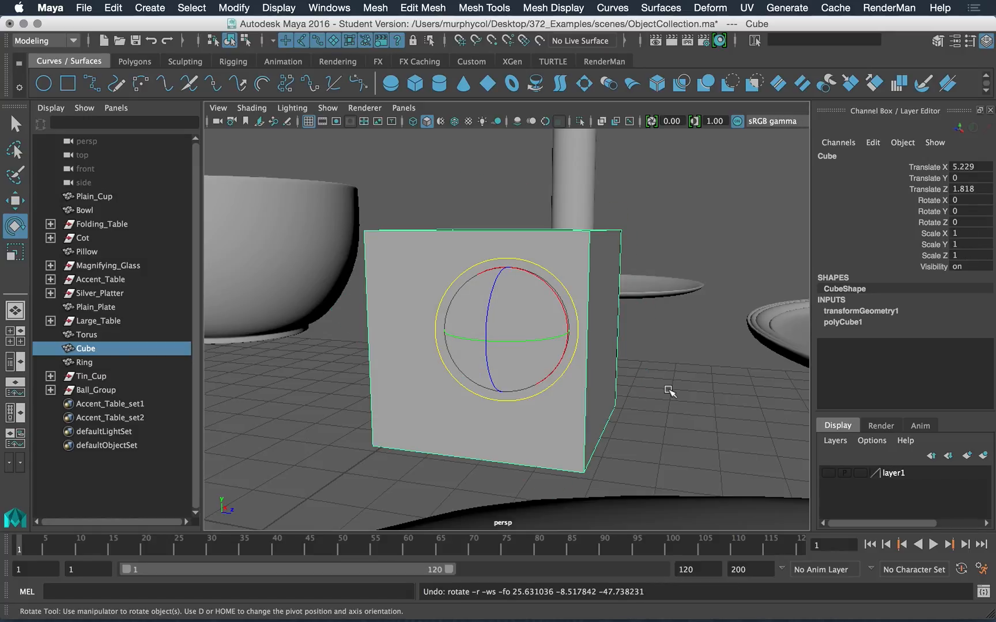
Deselect the cube and look over the surrounding object collection in the perspective view.
left_click_drag(682, 382, 541, 400, "alt")
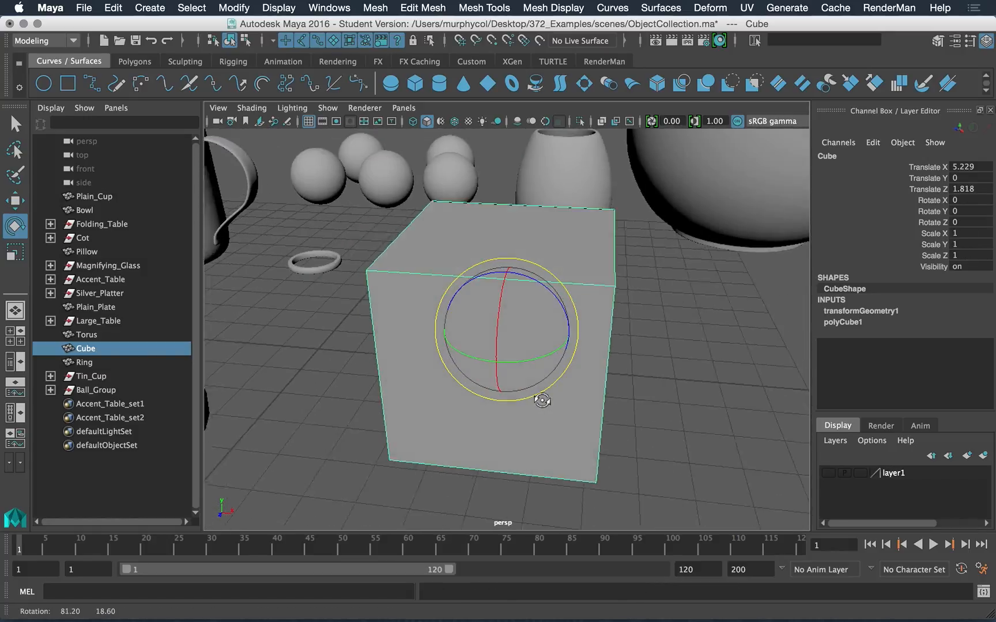
scroll(543, 401, "down", 5)
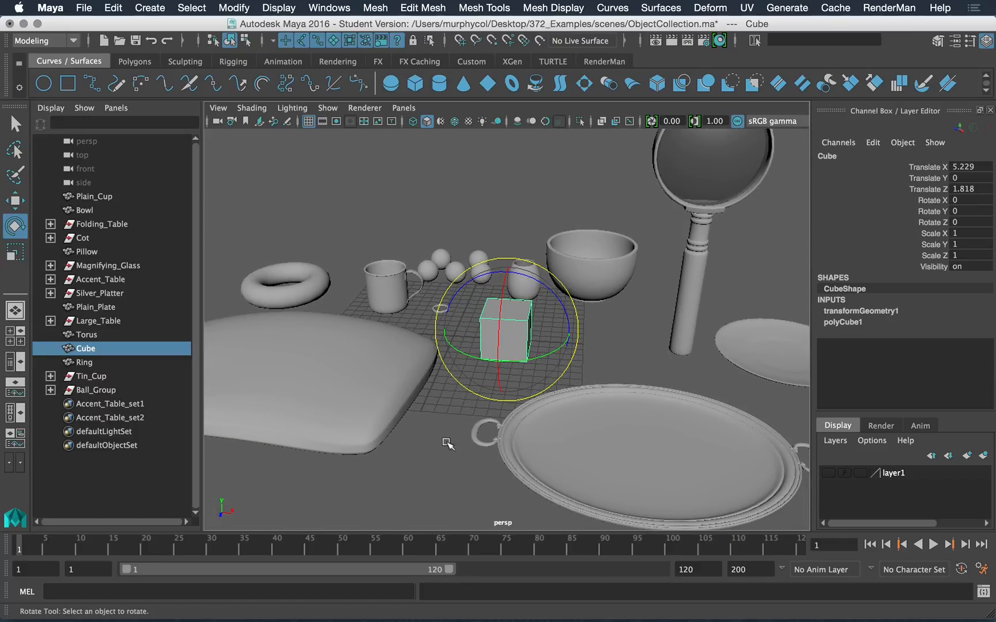
left_click(448, 444)
left_click_drag(415, 423, 458, 445, "alt")
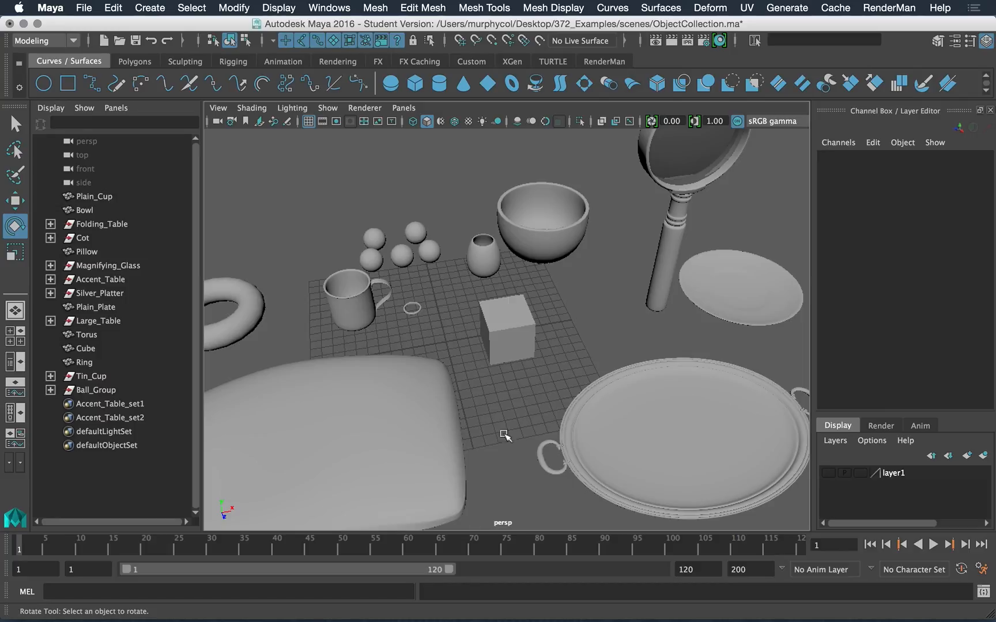
left_click_drag(491, 409, 466, 407, "alt")
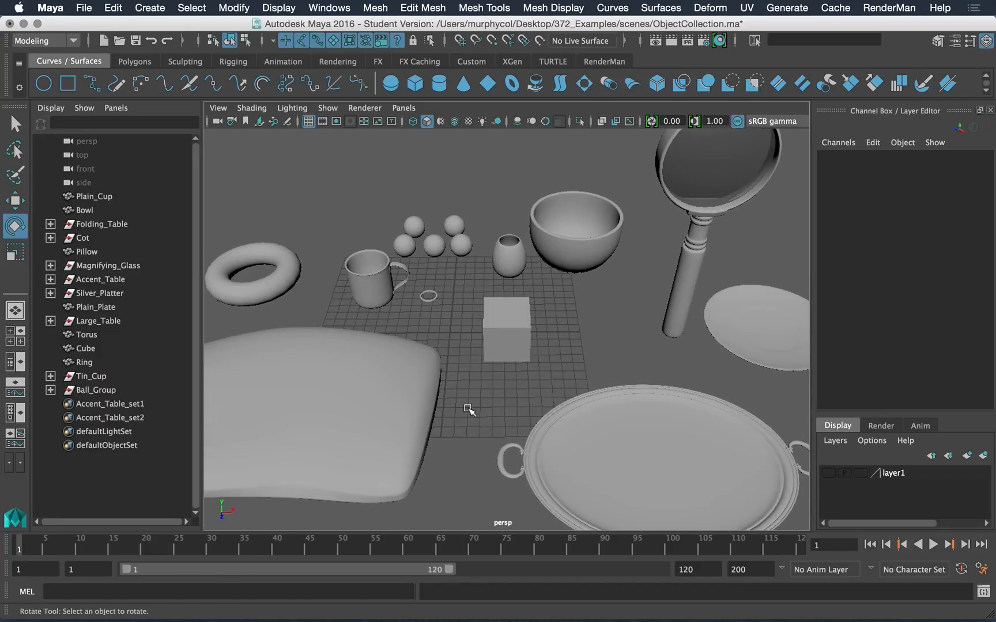
Select the tin cup's body, activate the Select tool, and try it by selecting the cube and clearing the selection.
left_click(383, 296)
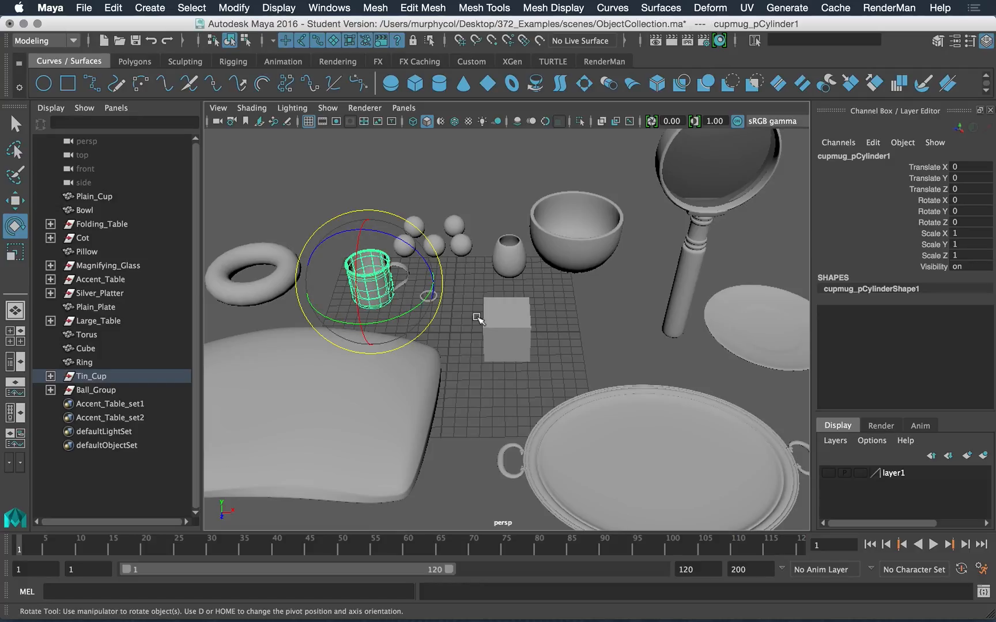
key("q")
left_click(457, 361)
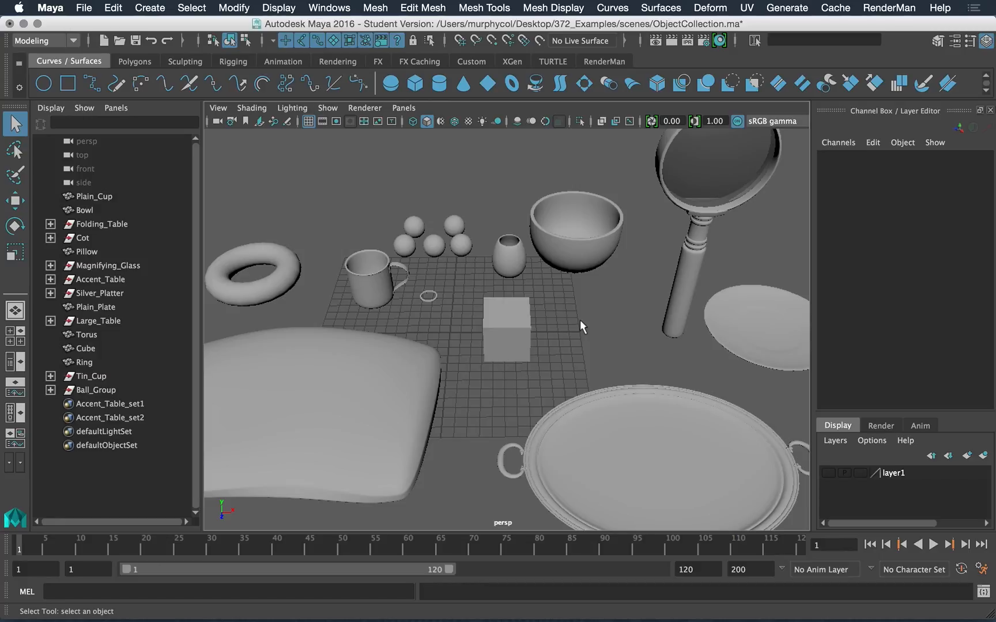
left_click(497, 316)
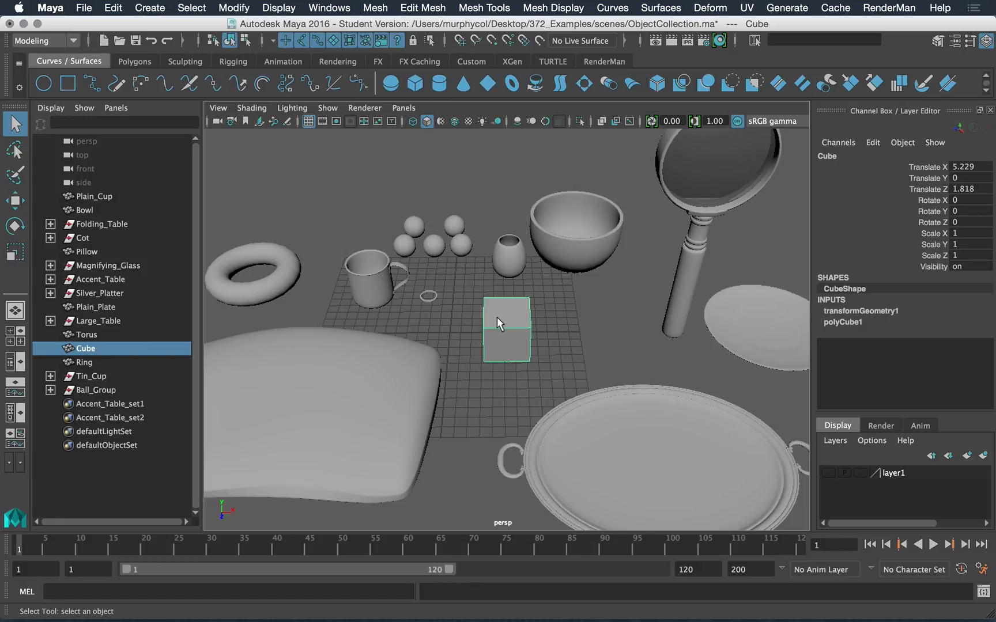
left_click(698, 229)
left_click(415, 336)
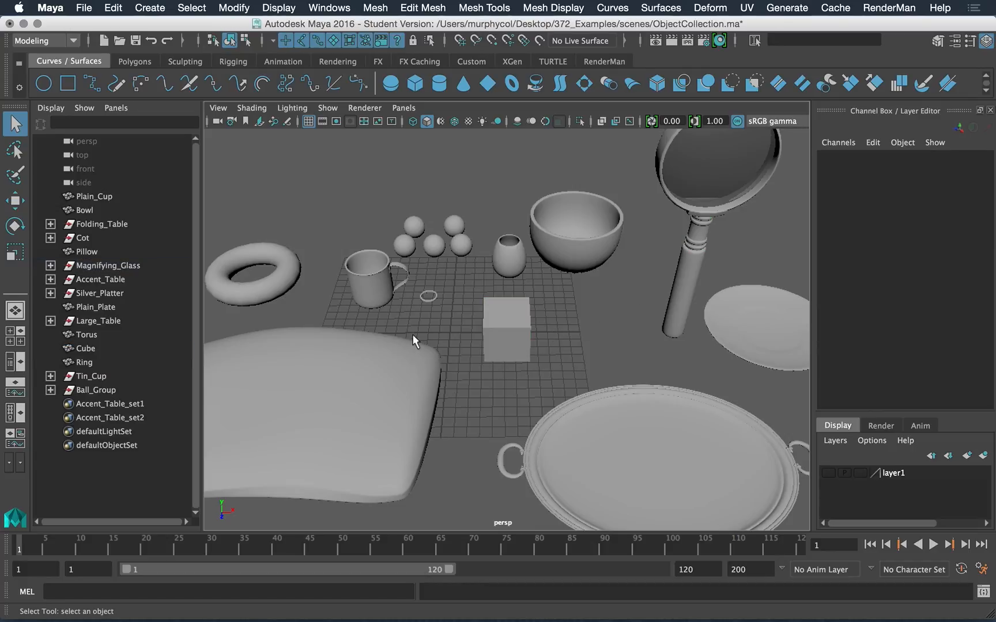
Select the cube, one of the balls and the magnifying glass's lens in turn, leaving nothing selected at the end.
scroll(563, 386, "down", 5)
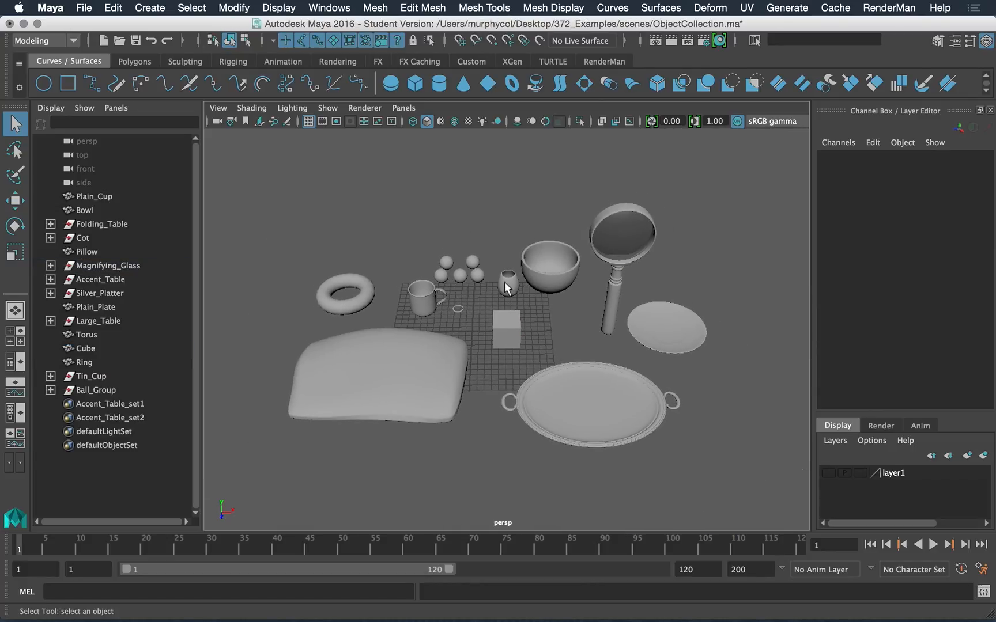
left_click(505, 335)
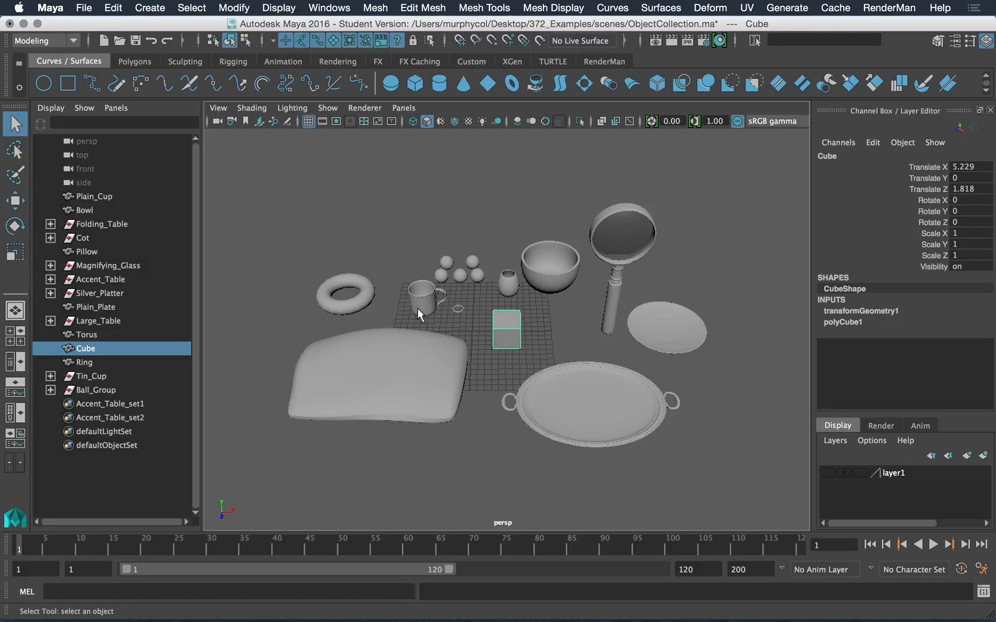
left_click(355, 304)
left_click(459, 277)
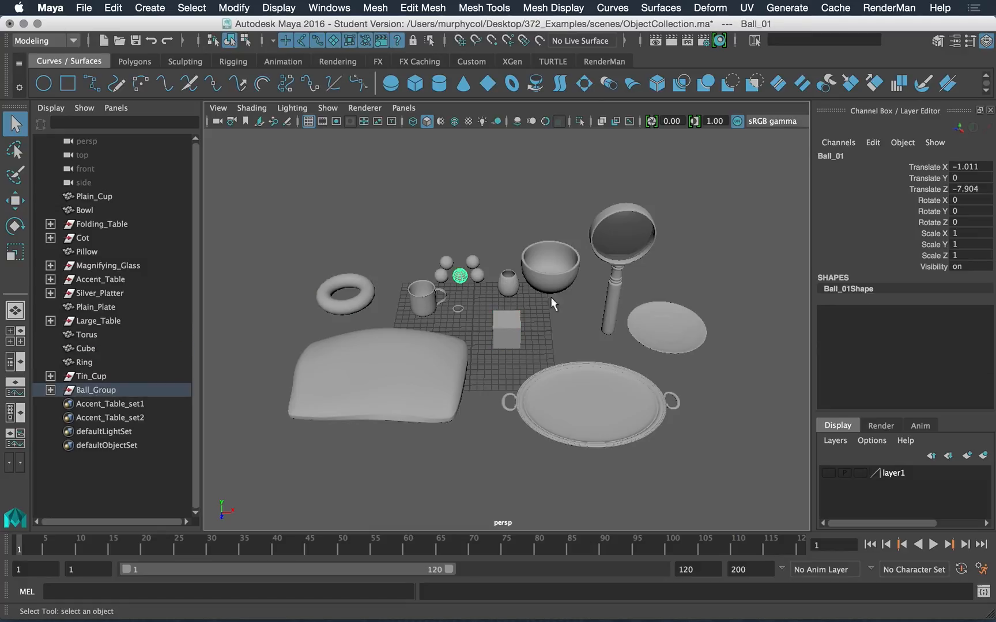
left_click(560, 314)
left_click(606, 248)
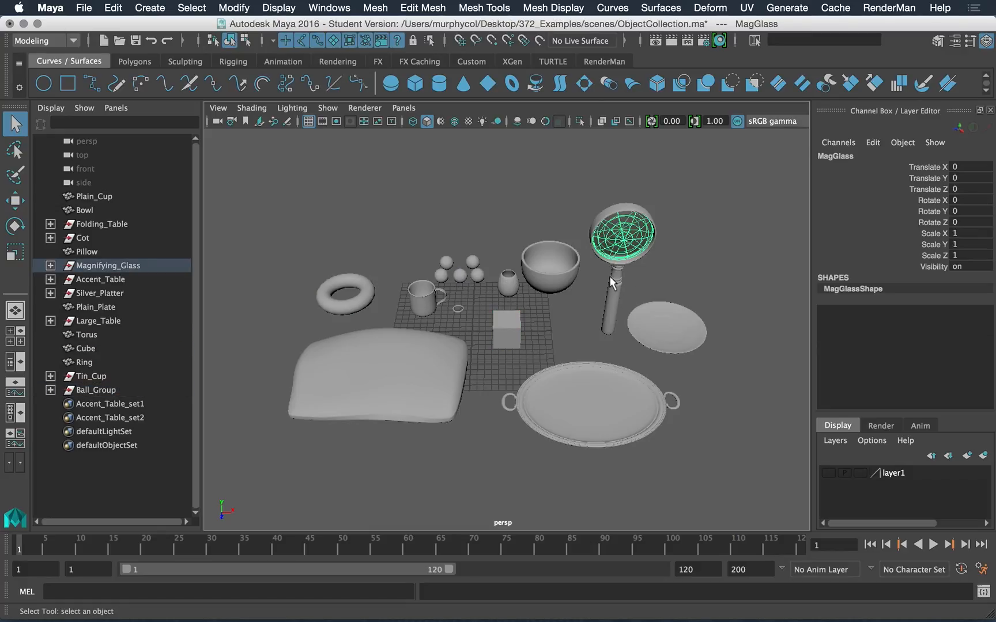
left_click(560, 328)
left_click_drag(560, 328, 560, 329, "alt")
scroll(559, 328, "up", 3)
scroll(559, 328, "down", 1)
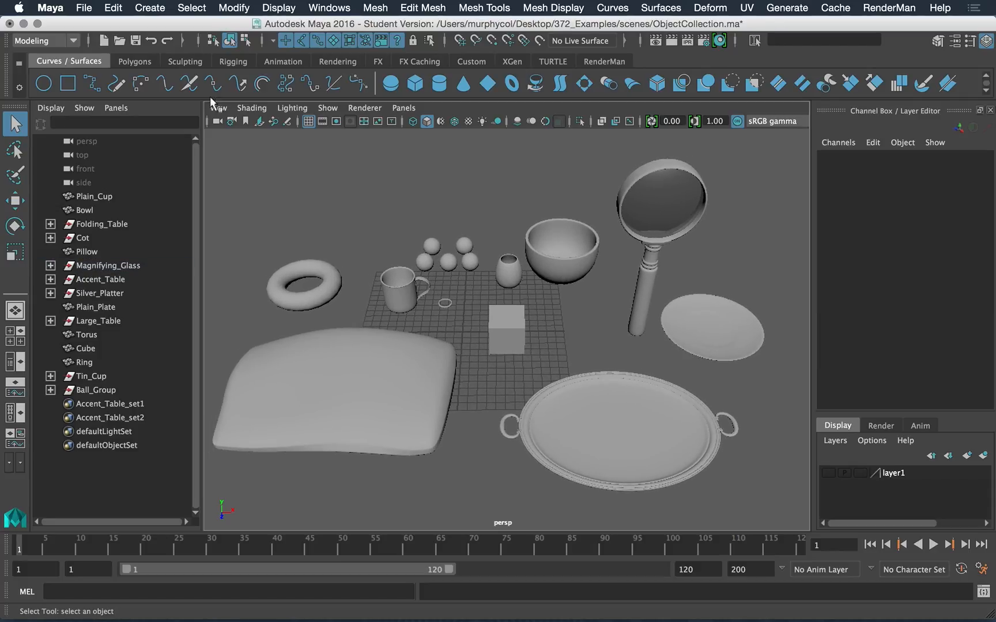
left_click(23, 23)
left_click(231, 166)
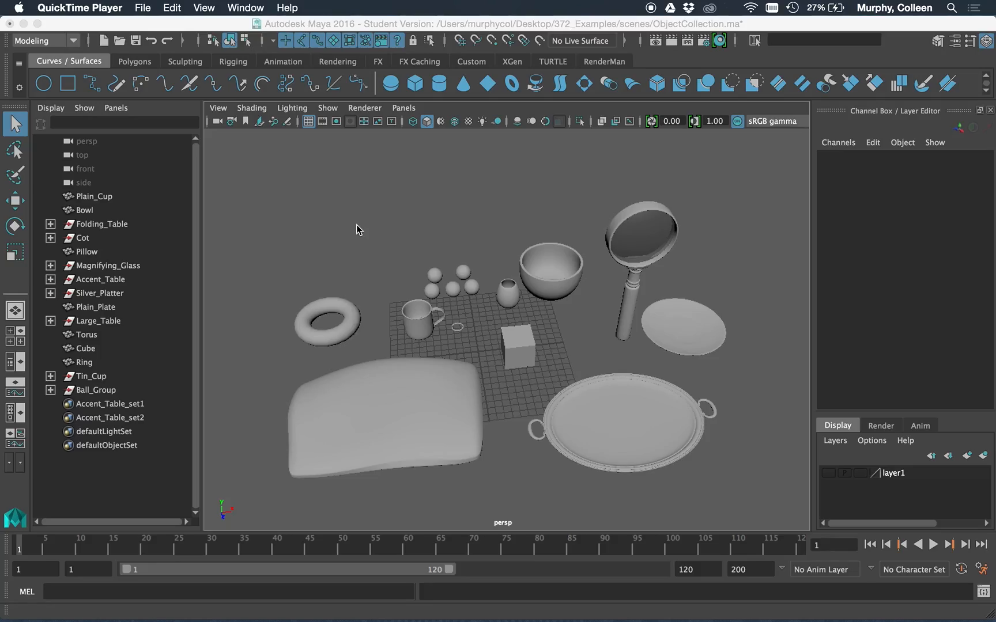
left_click(357, 229)
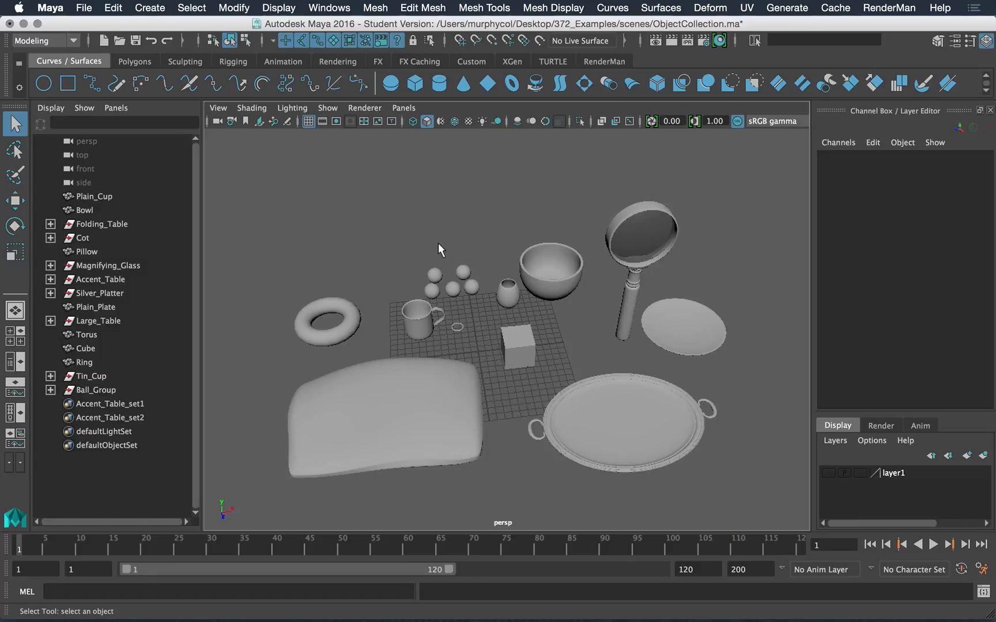
Tumble the perspective camera around the object collection to view it from different angles.
left_click_drag(466, 322, 461, 300, "alt")
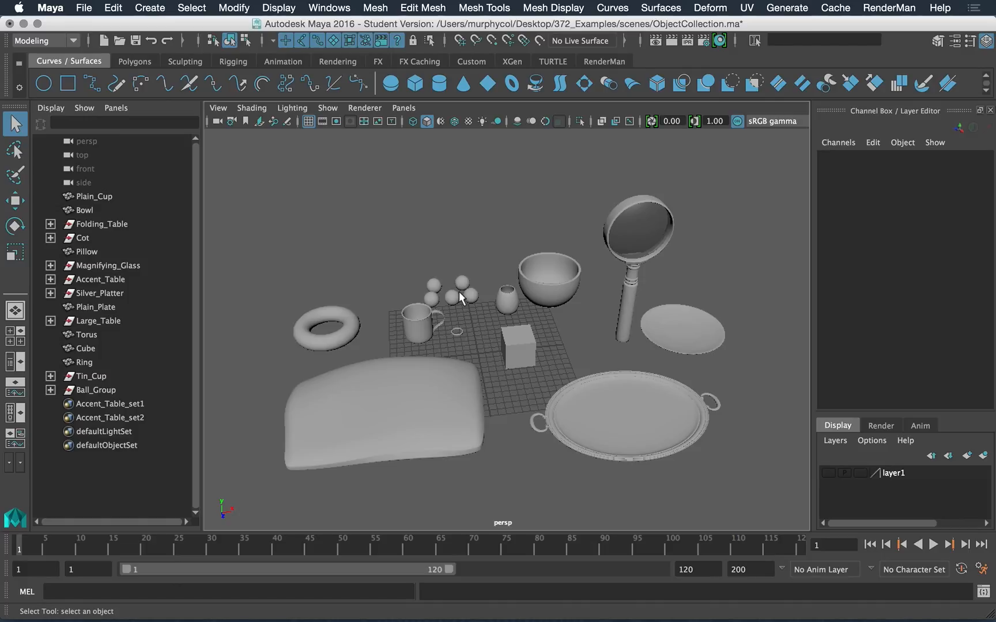
left_click_drag(473, 293, 420, 301, "alt")
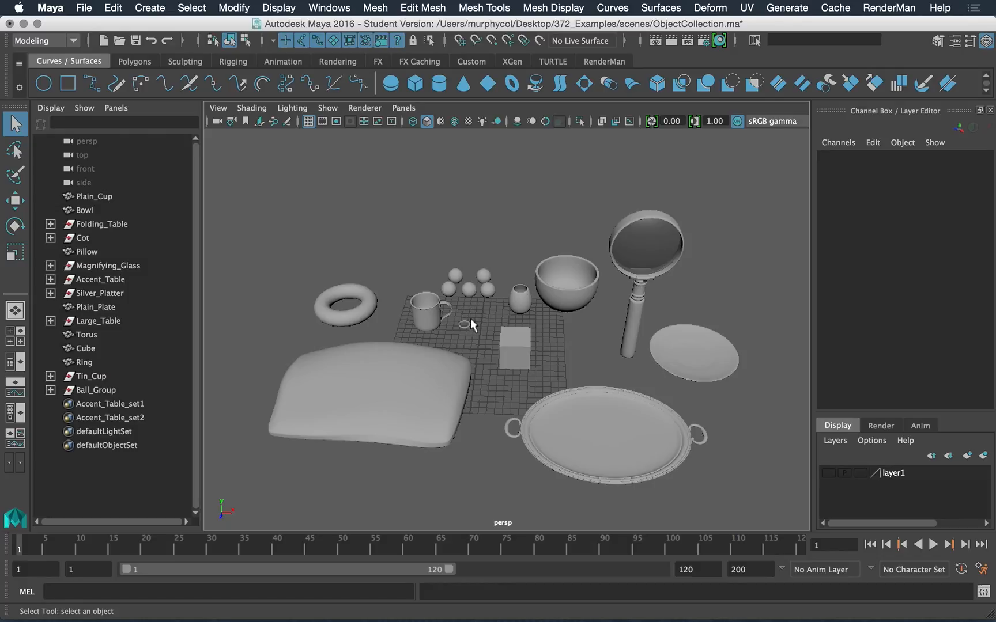
left_click_drag(530, 299, 499, 288, "alt")
left_click_drag(400, 258, 471, 344, "alt")
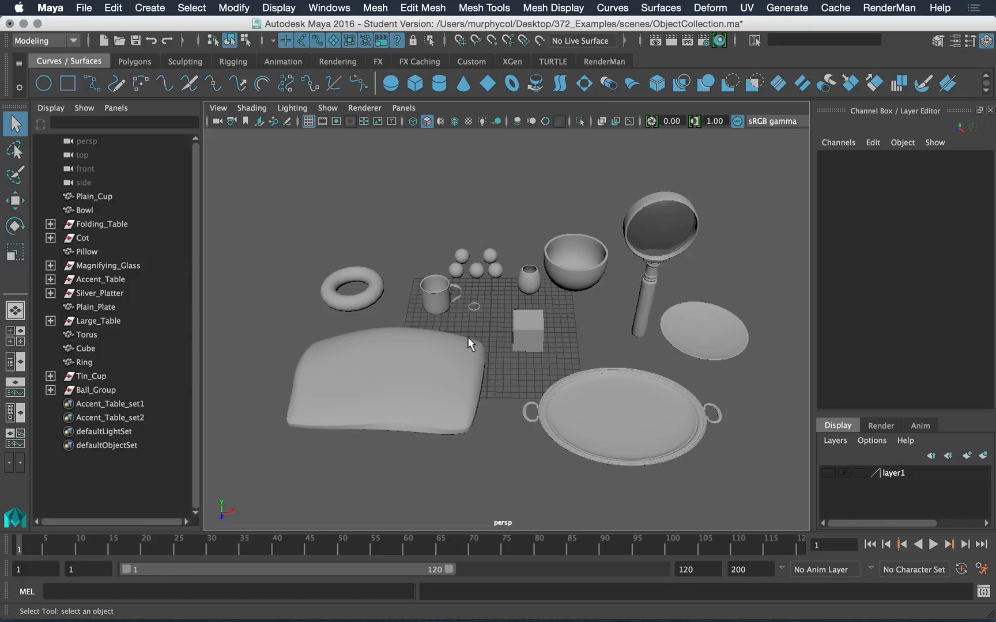
key("alt")
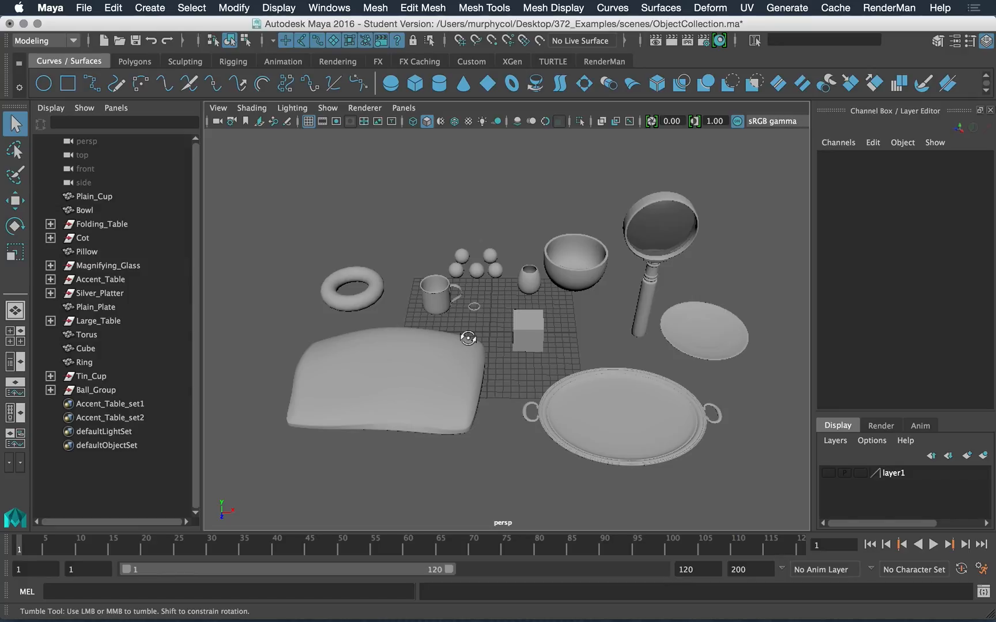
mouse_move(468, 338)
left_mouse_down("alt")
mouse_move(564, 327)
mouse_move(481, 331)
left_mouse_up("alt")
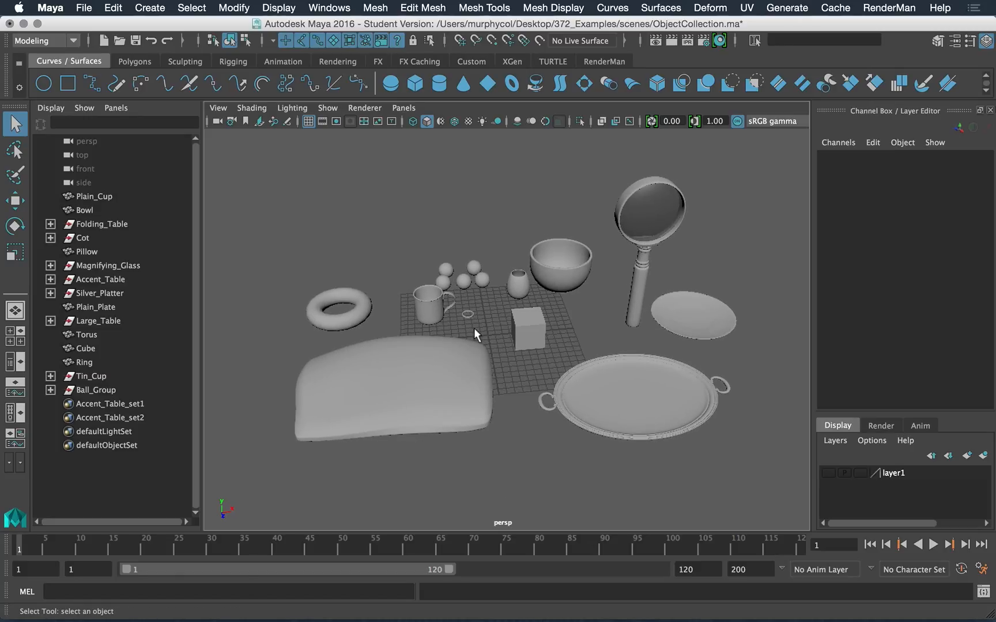
Pan the perspective camera slightly, and zoom in and out on the whole object collection.
mouse_move(469, 314)
middle_mouse_down("alt")
mouse_move(402, 290)
mouse_move(563, 312)
mouse_move(474, 307)
middle_mouse_up("alt")
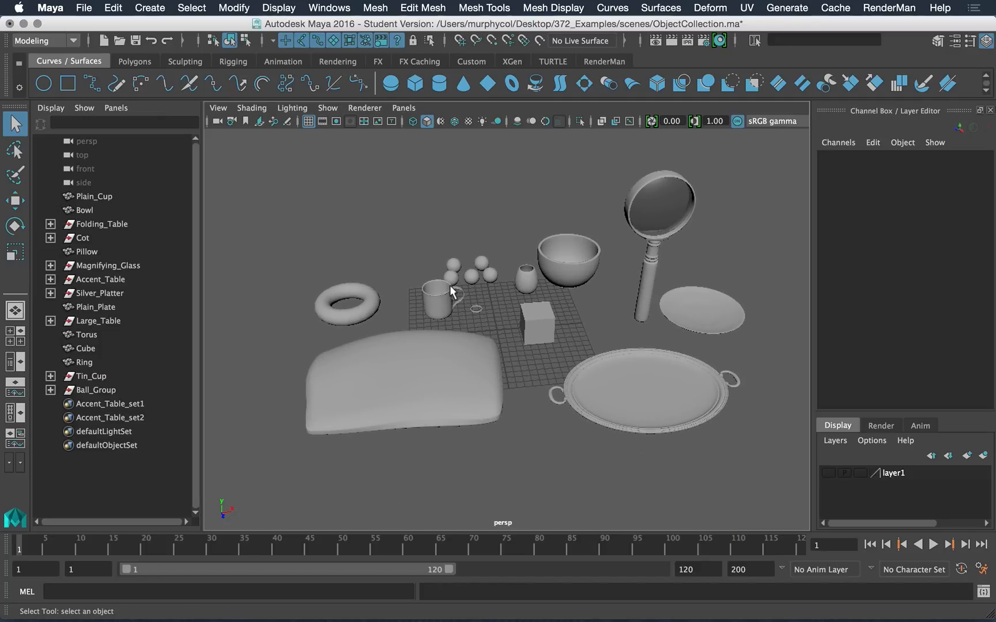
right_click_drag(453, 292, 469, 371, "alt")
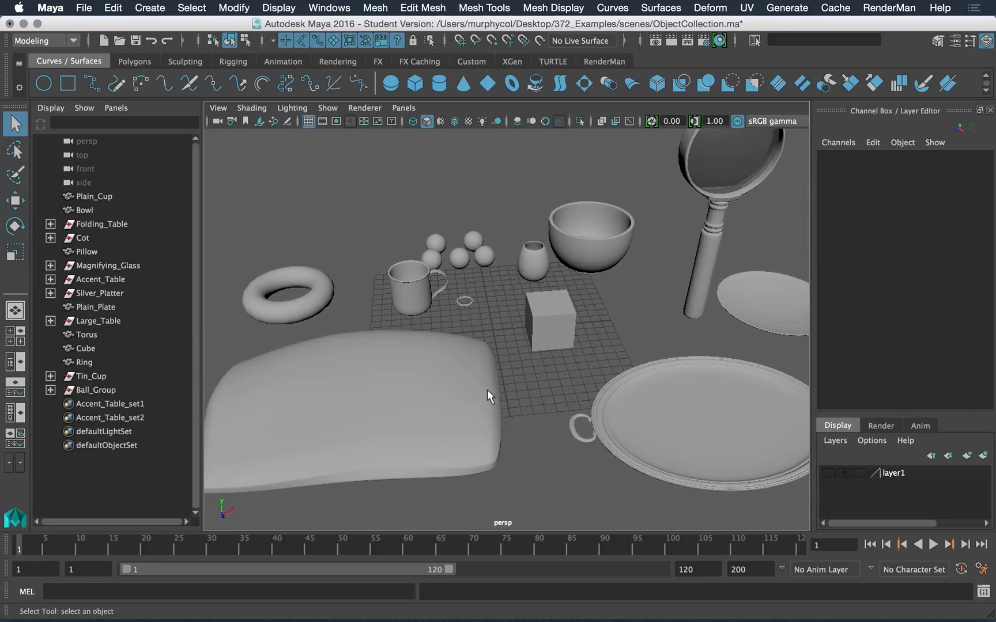
scroll(490, 391, "down", 10)
scroll(489, 391, "up", 10)
scroll(490, 391, "down", 5)
scroll(491, 393, "up", 3)
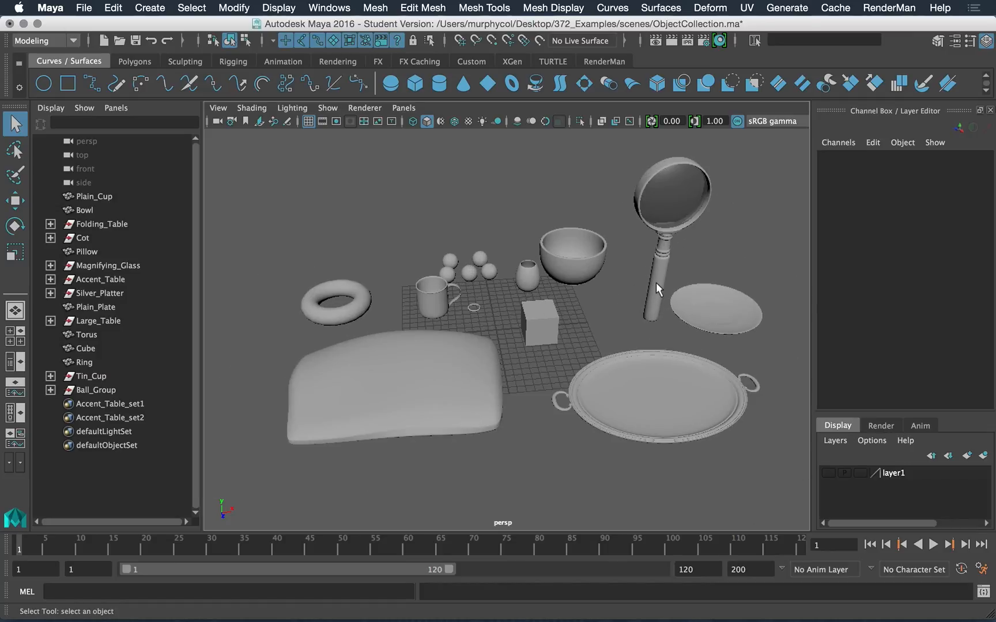
Select the bowl, frame it in the perspective view, and examine it with the surrounding objects from another angle.
left_click(594, 271)
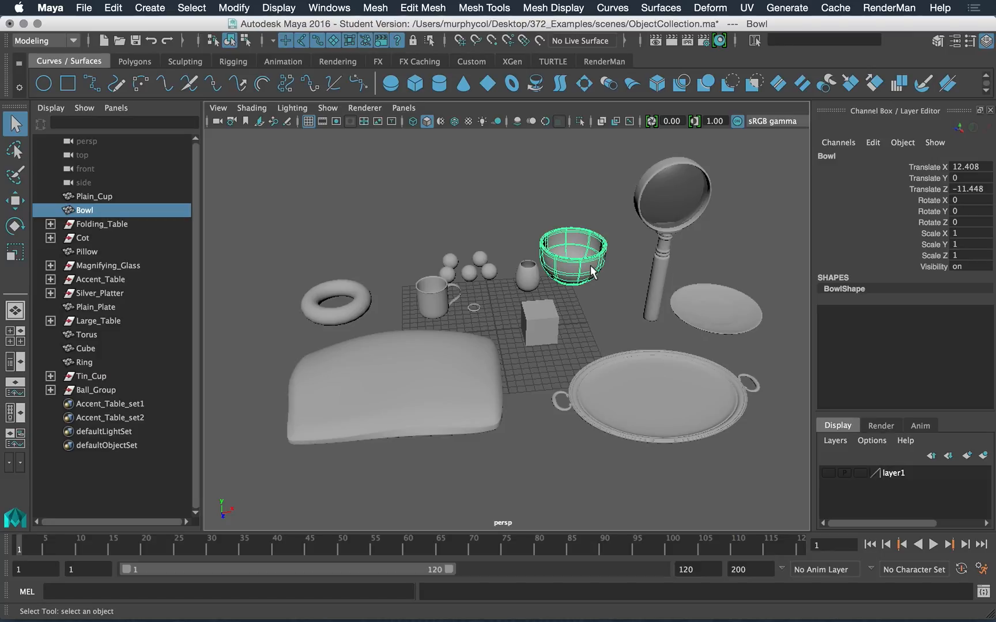
key("f")
left_click_drag(544, 319, 418, 319, "alt")
right_click_drag(547, 392, 439, 341, "alt")
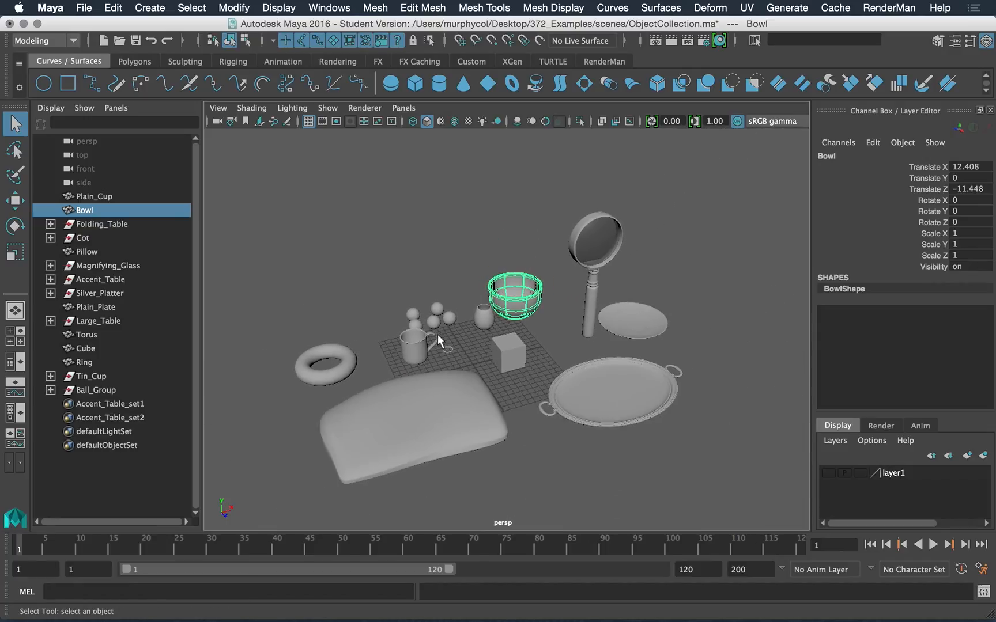
right_click_drag(569, 378, 495, 403, "alt")
Select all visible objects in the perspective view with one marquee and group them.
left_click_drag(493, 343, 309, 218)
left_click(293, 199)
left_click(372, 344)
left_click(392, 379)
left_click(432, 337)
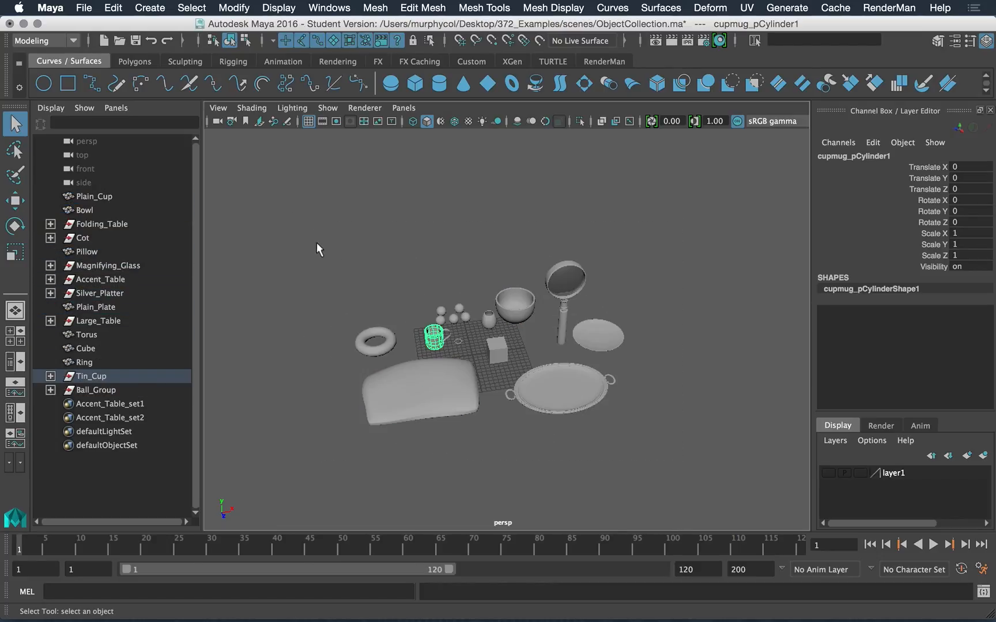
left_click_drag(262, 189, 651, 462)
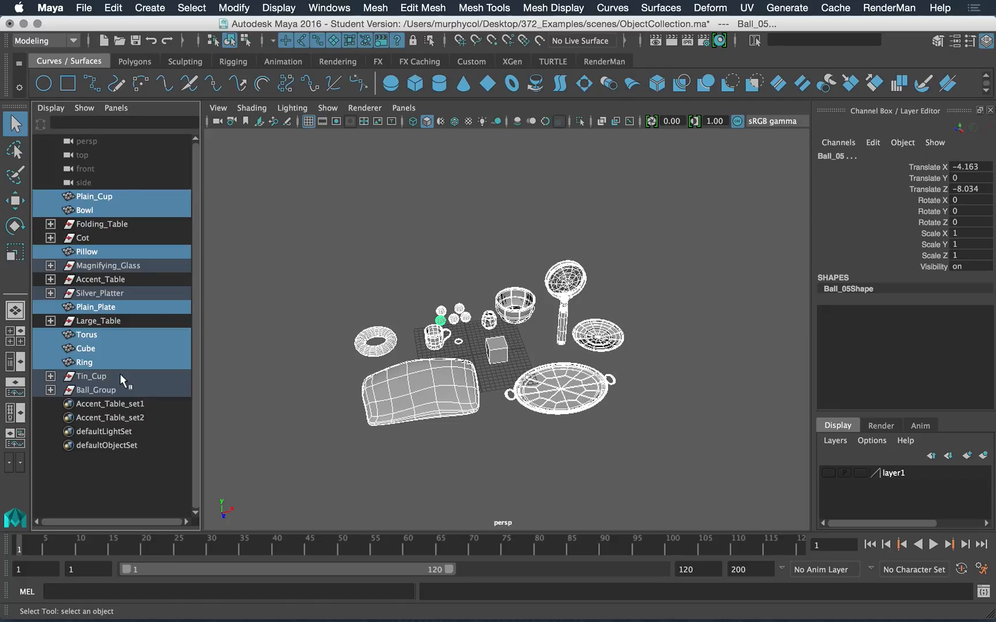
key("ctrl+g")
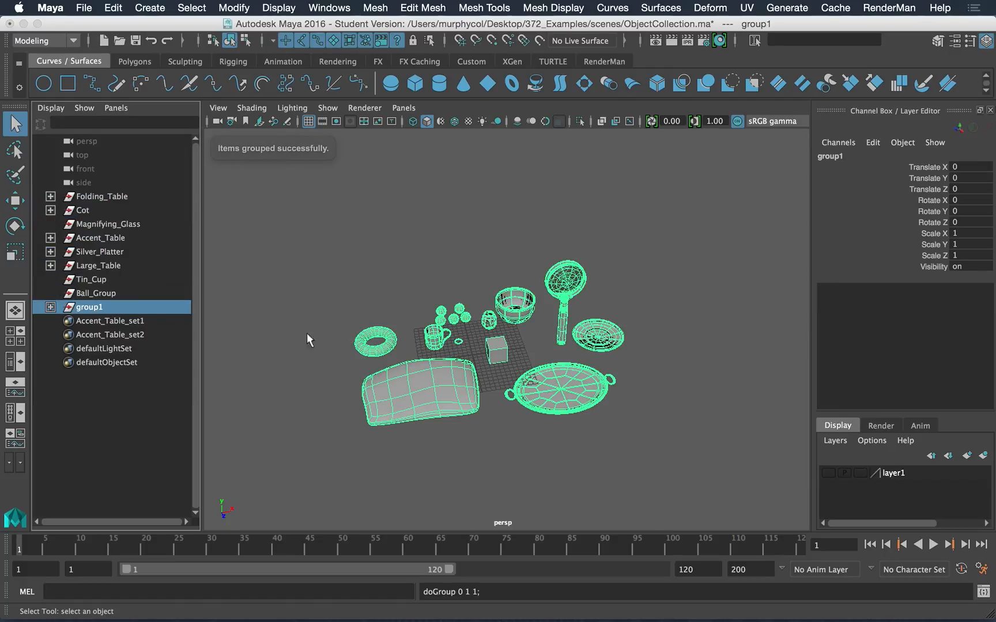
Rename the new group MASTER_GROUP in the Outliner.
double_click(94, 309)
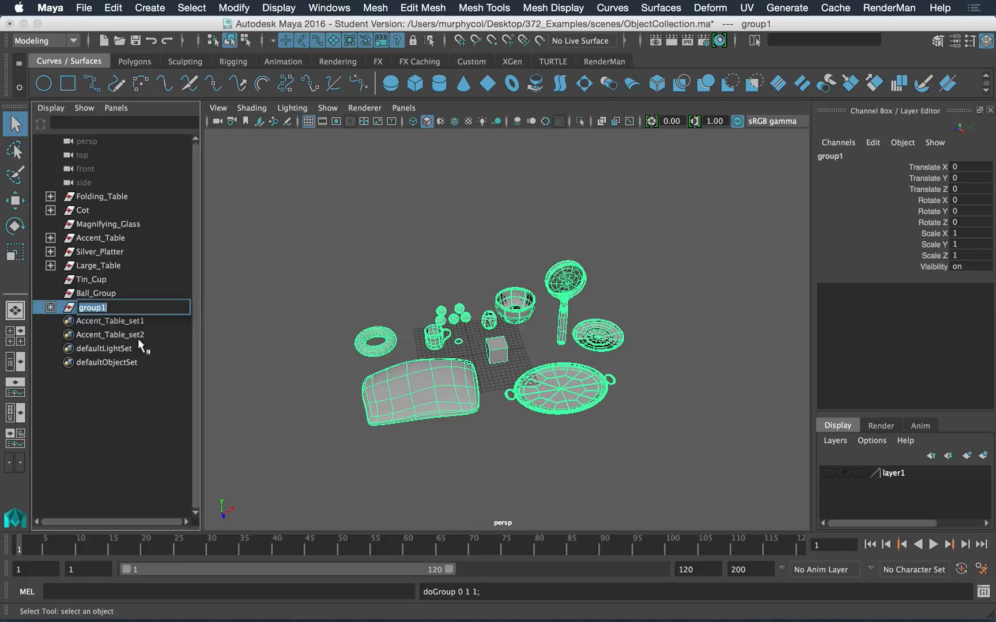
left_click(157, 337)
left_click(90, 309)
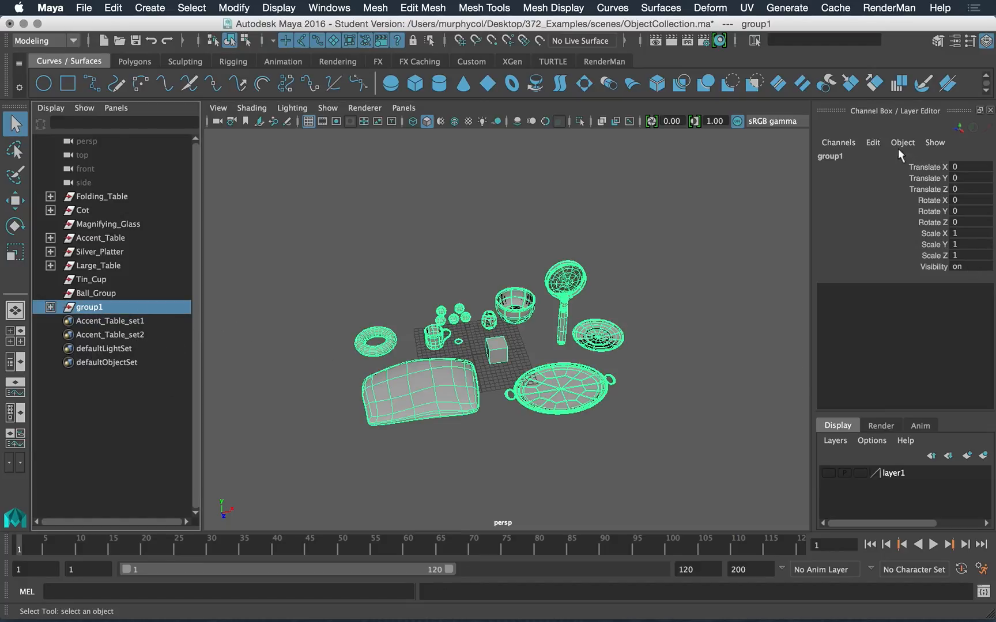
double_click(839, 159)
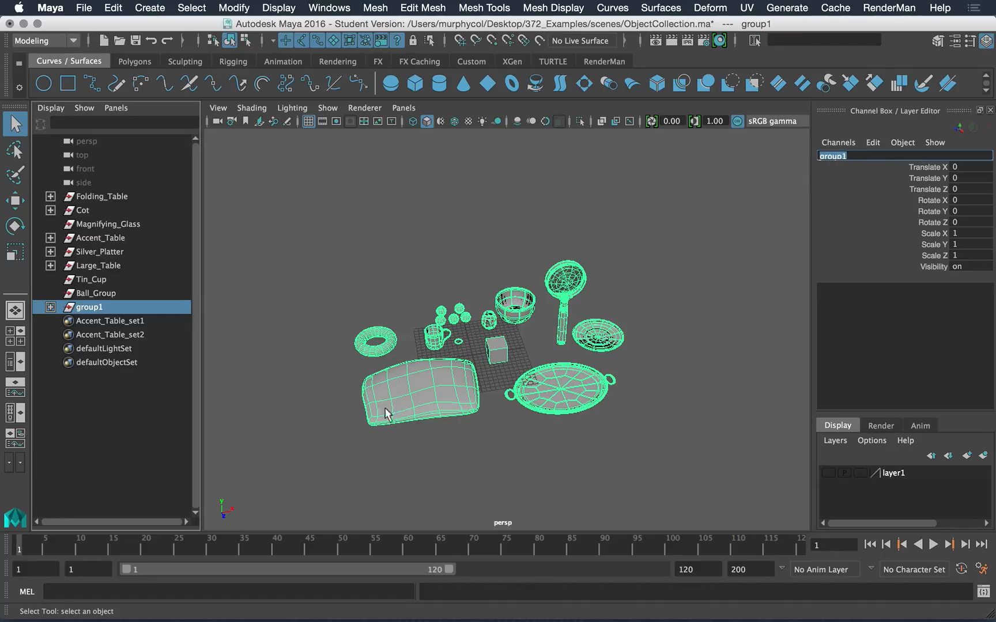
double_click(111, 308)
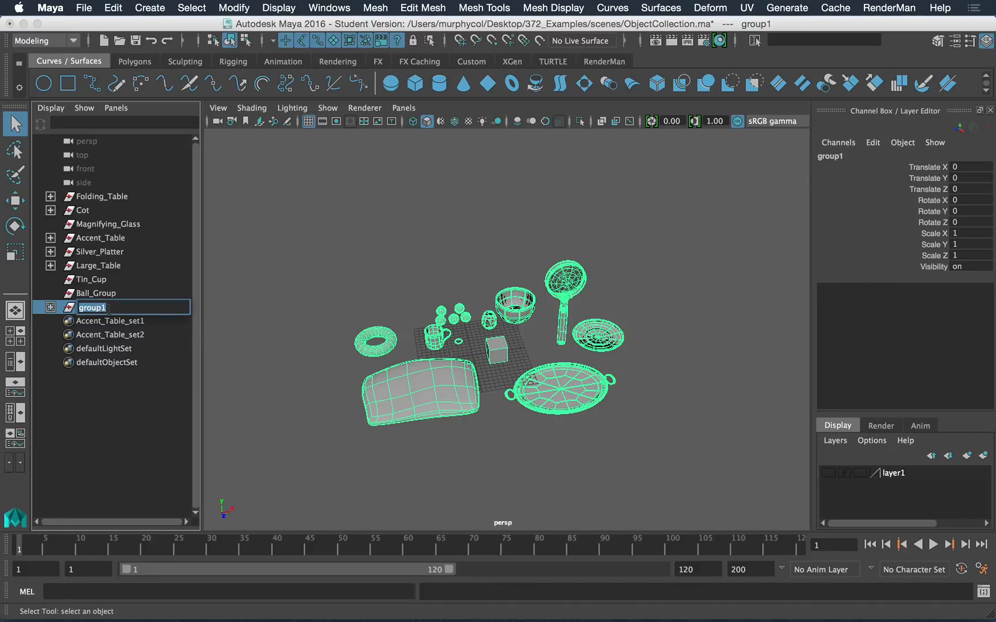
type("MASTER_GROUP")
key("Return")
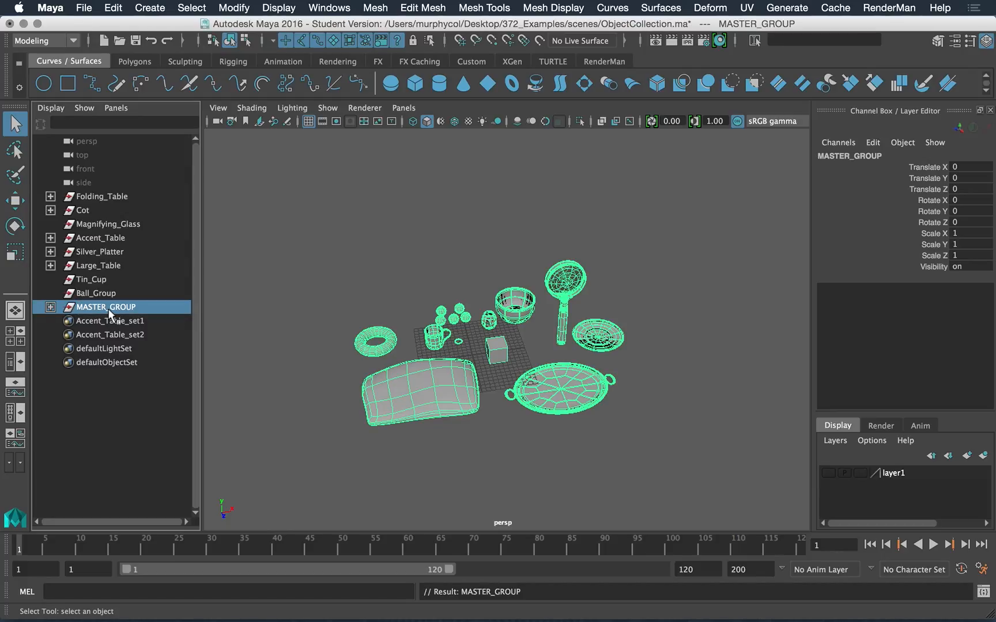
Undo the group's renaming, the grouping and the selection of all visible objects.
left_click(240, 282)
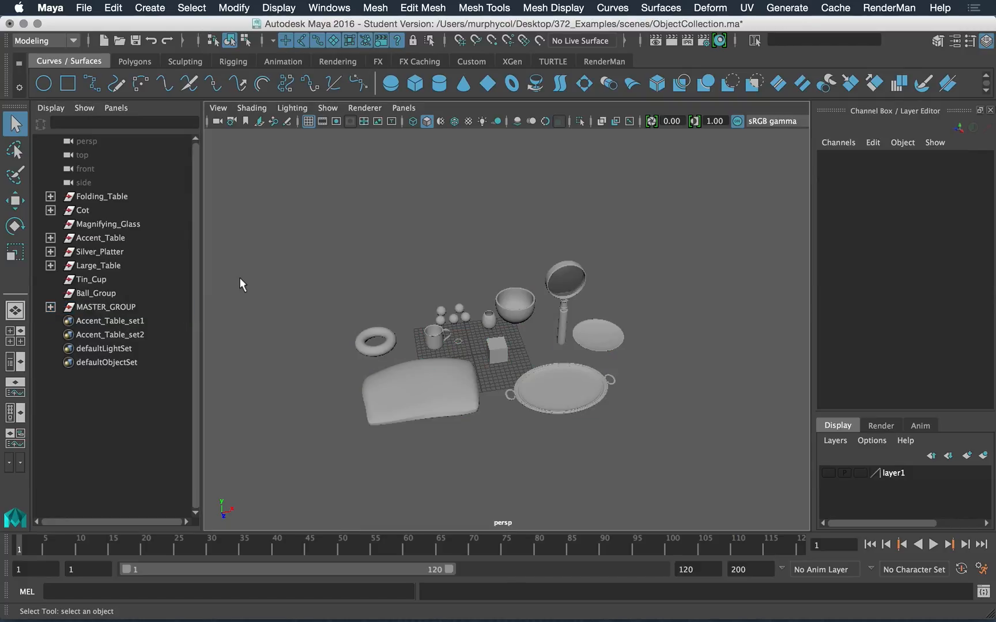
key("ctrl+z")
key("ctrl+z")
key("ctrl+z")
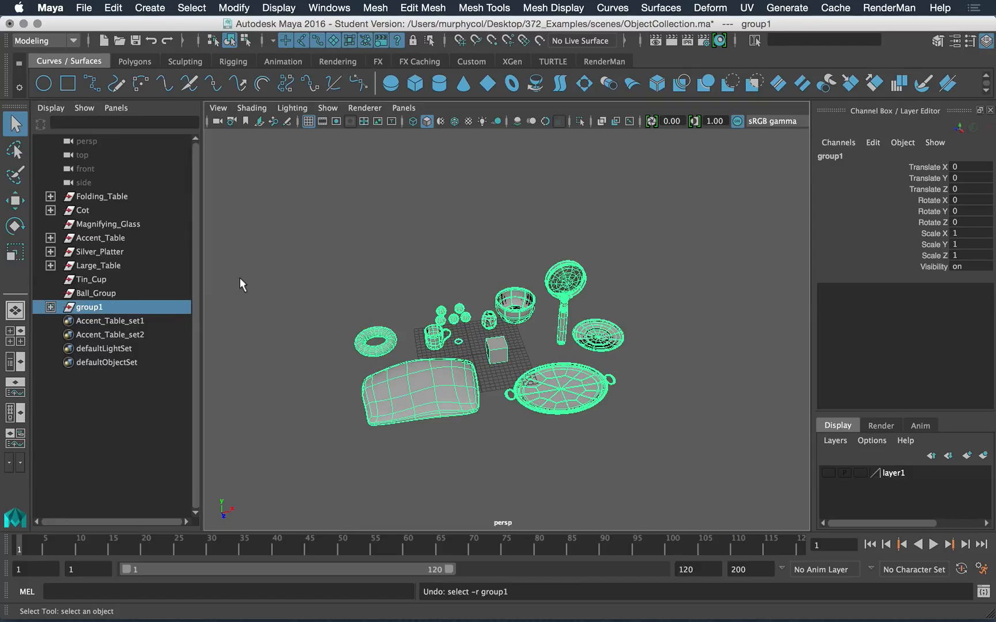
key("super+z")
key("super+z")
key("super+z")
key("super+z")
key("super+z")
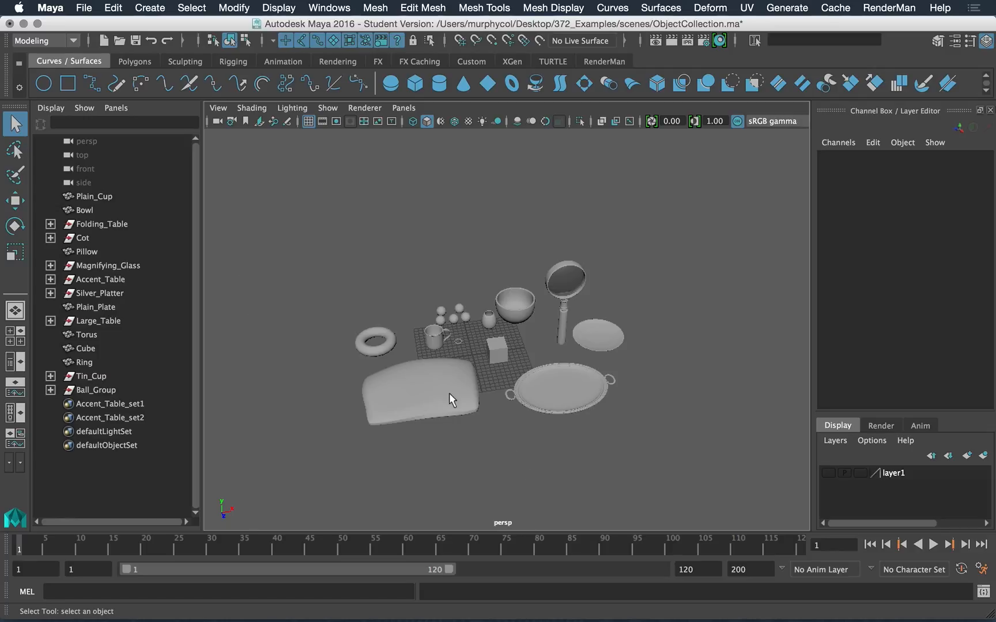
Select the bowl and switch through the Move, Rotate and Scale tools on it.
left_click(522, 310)
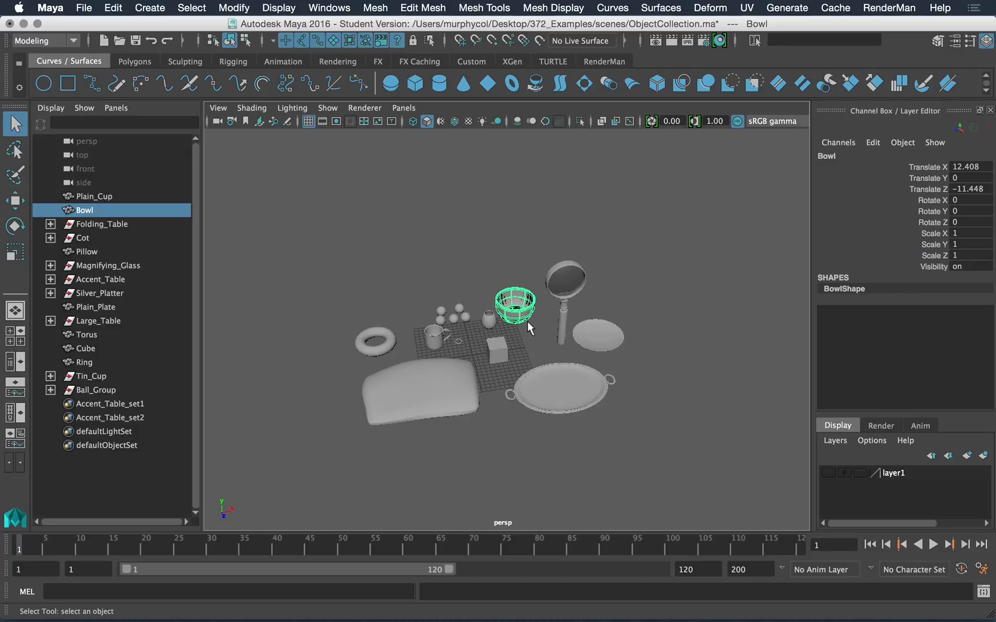
key("w")
key("e")
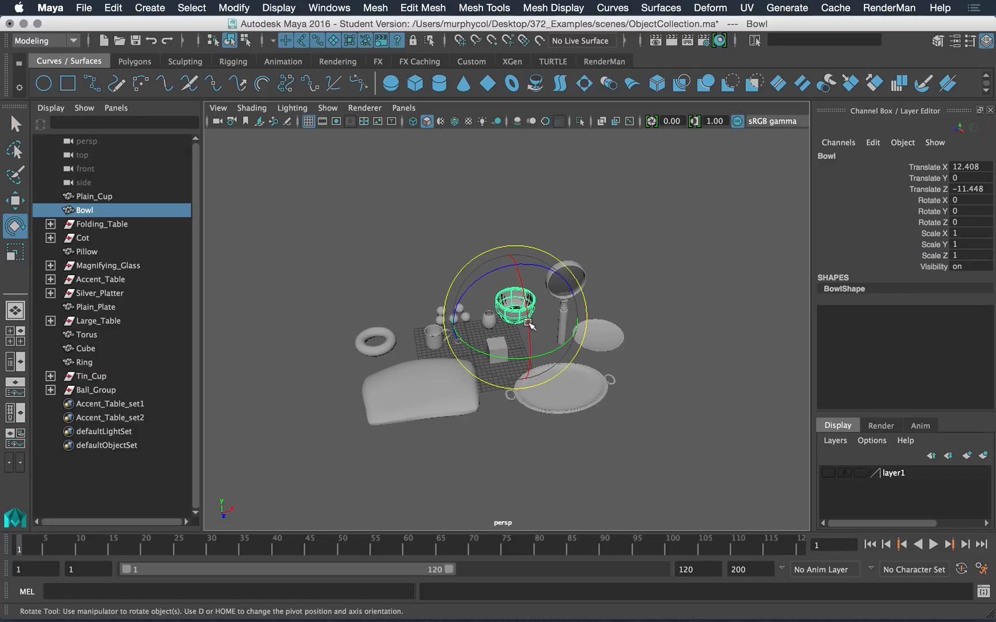
key("r")
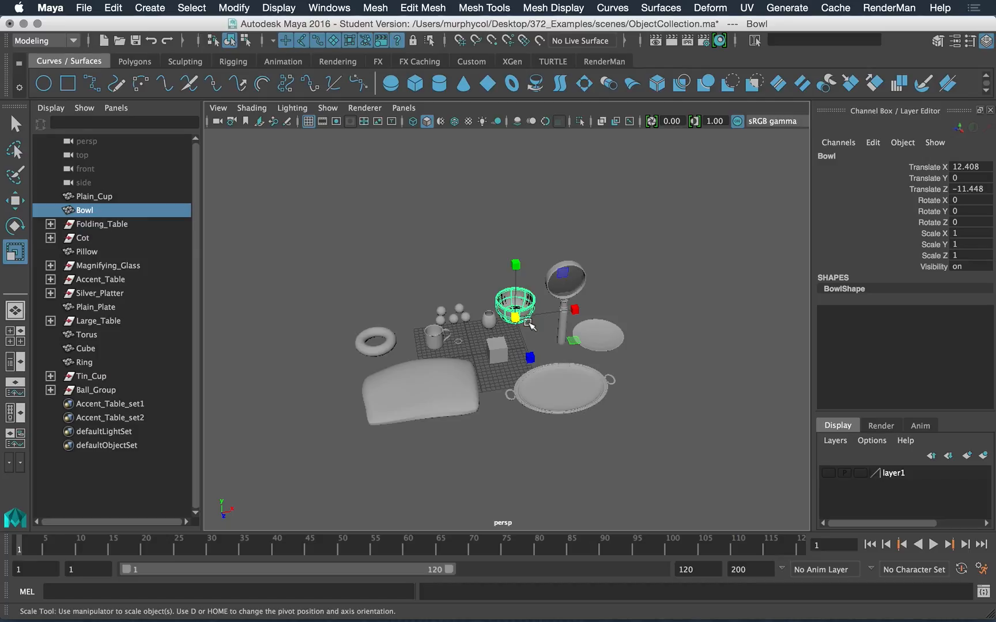
Deselect the bowl and turn on the visibility of layer1 to bring back its hidden furniture.
left_click(661, 413)
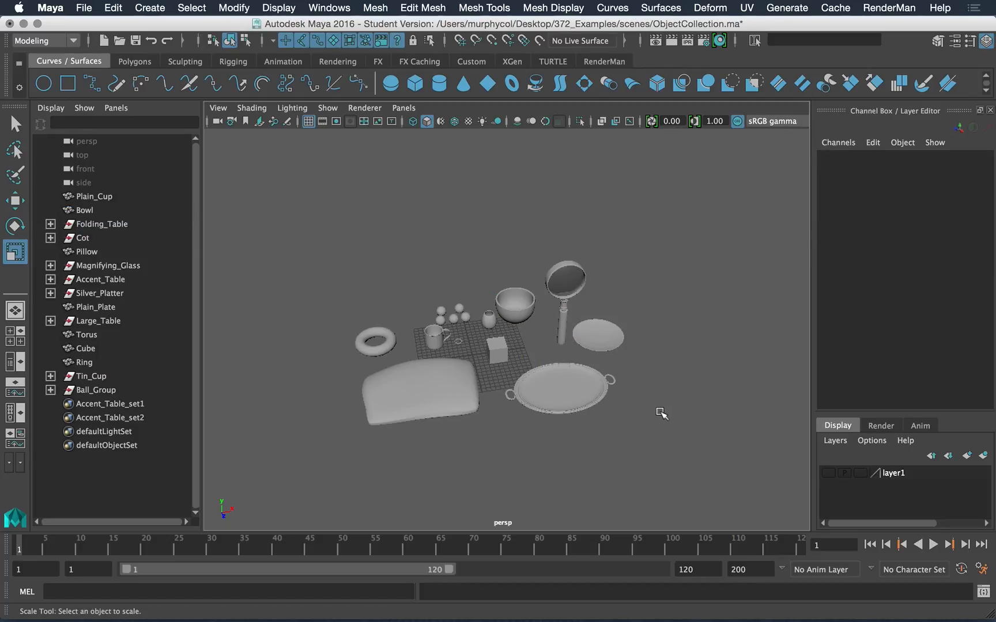
scroll(559, 429, "down", 5)
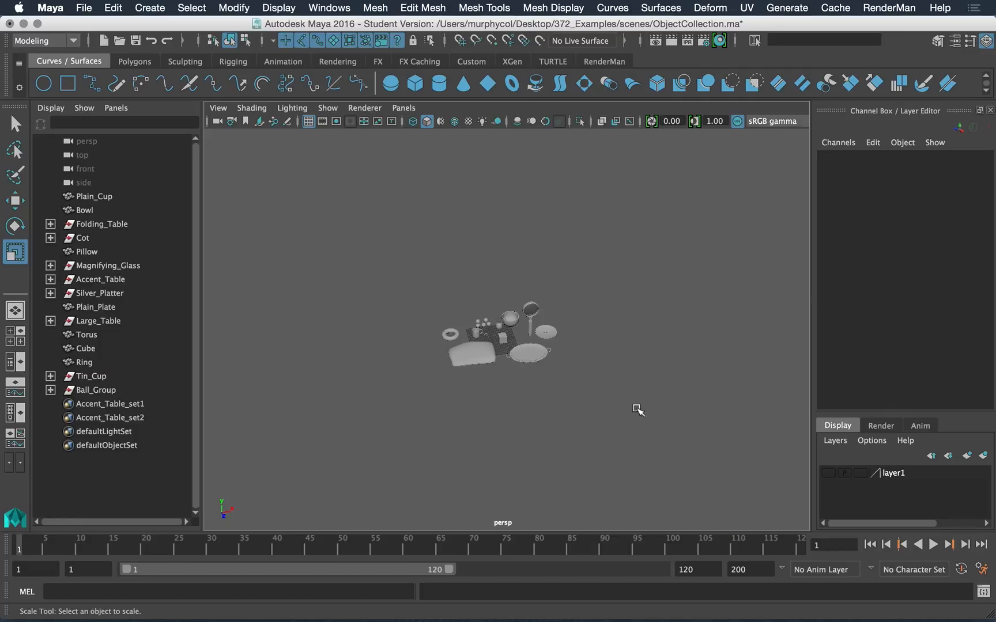
scroll(618, 406, "up", 10)
scroll(632, 408, "down", 6)
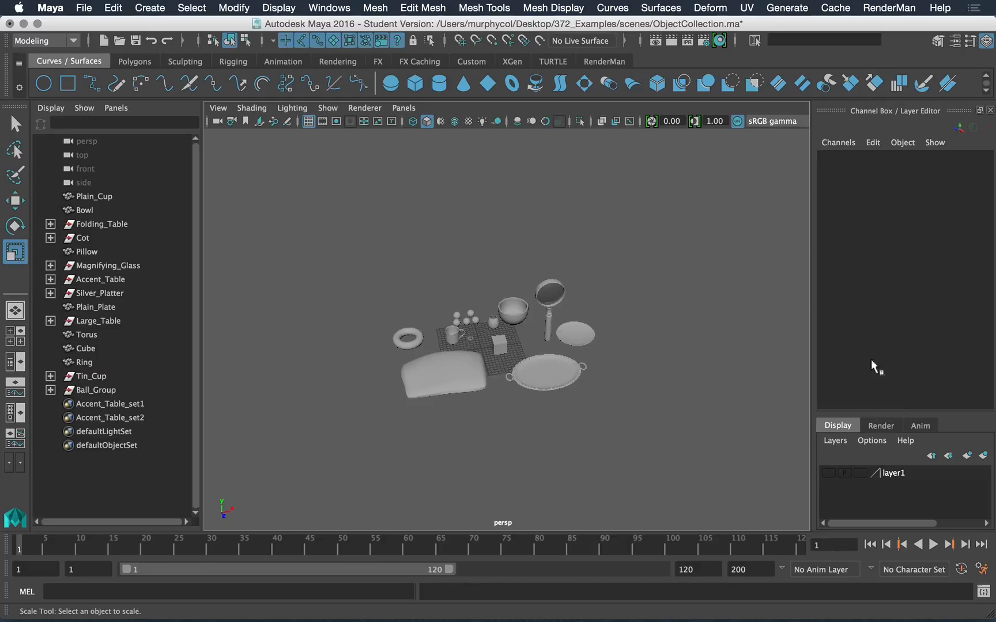
left_click(891, 476)
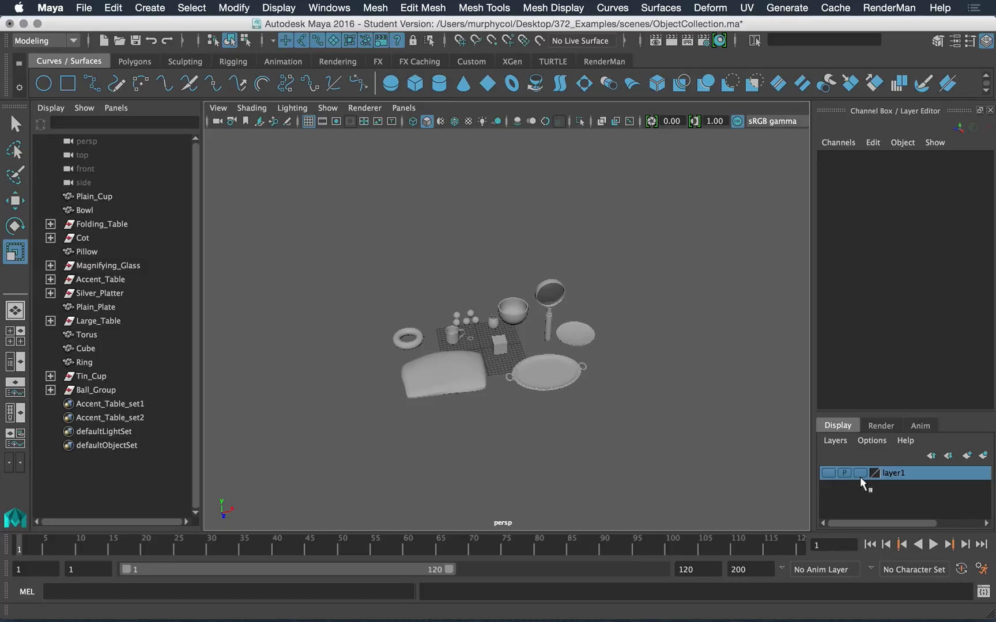
left_click(828, 473)
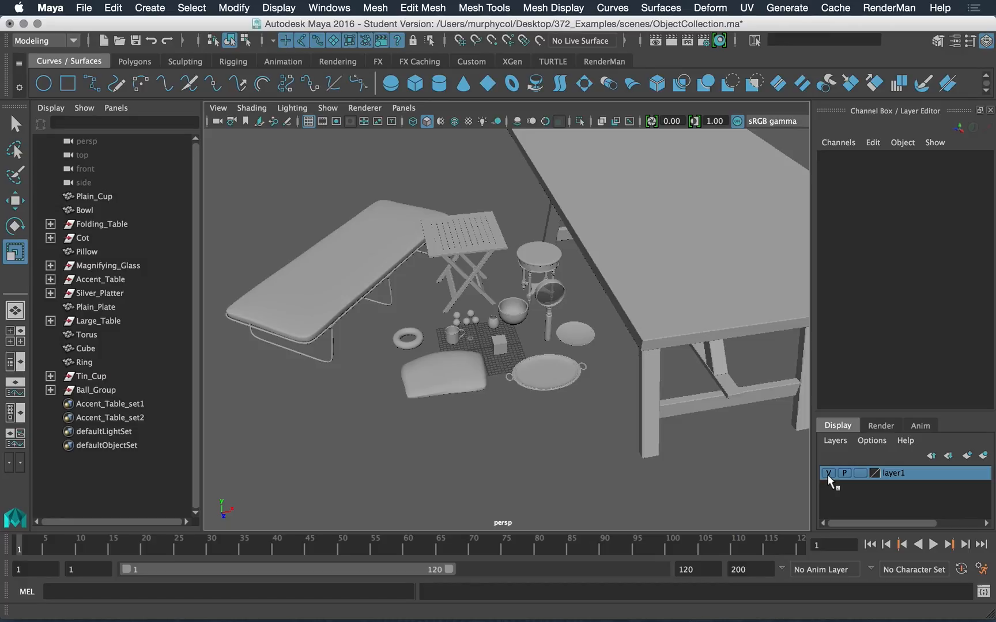
left_click(828, 474)
left_click(827, 473)
Examine the cot, tables and small objects in the perspective view from several angles and distances.
left_click_drag(531, 433, 464, 419, "alt")
right_click_drag(560, 450, 436, 393, "alt")
left_click_drag(442, 398, 460, 397, "alt")
right_click_drag(377, 325, 525, 336, "alt")
left_click_drag(525, 335, 556, 308, "alt")
middle_click_drag(556, 308, 498, 335, "alt")
right_click_drag(498, 336, 567, 306, "alt")
left_click(567, 302)
left_click_drag(567, 305, 429, 340, "alt")
left_click_drag(470, 265, 508, 316, "alt")
right_click_drag(507, 316, 689, 394, "alt")
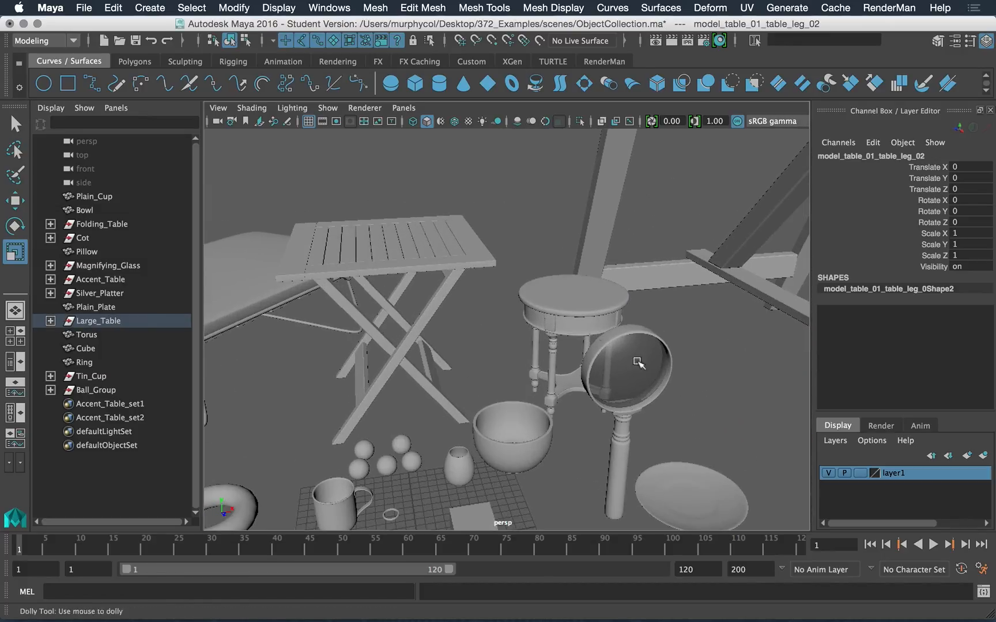
Frame the accent table for a closer look, clear the selection and return to an overview of the objects.
left_click(573, 328)
key("f")
left_click(661, 407)
left_click_drag(661, 407, 560, 291, "alt")
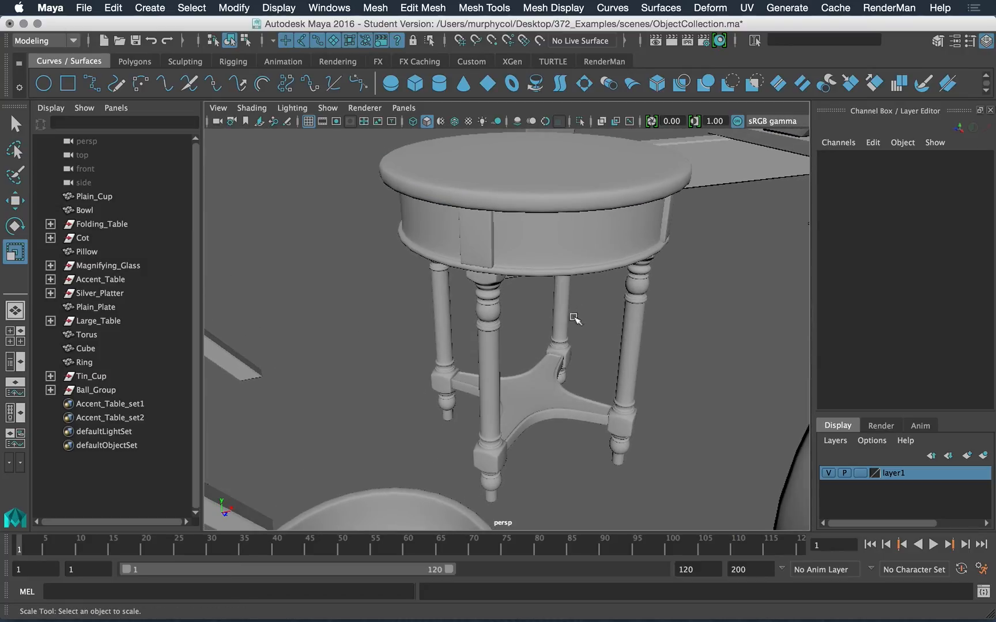
right_click_drag(571, 312, 319, 292, "alt")
middle_click_drag(318, 292, 478, 306, "alt")
left_click(461, 281)
left_click_drag(425, 349, 416, 374, "alt")
middle_click_drag(330, 345, 457, 299, "alt")
left_click(457, 299)
left_click_drag(459, 300, 522, 346, "alt")
Select the pillow and move it onto the near end of the cot, at about X -48, Y 14, Z -13.
left_click(487, 449)
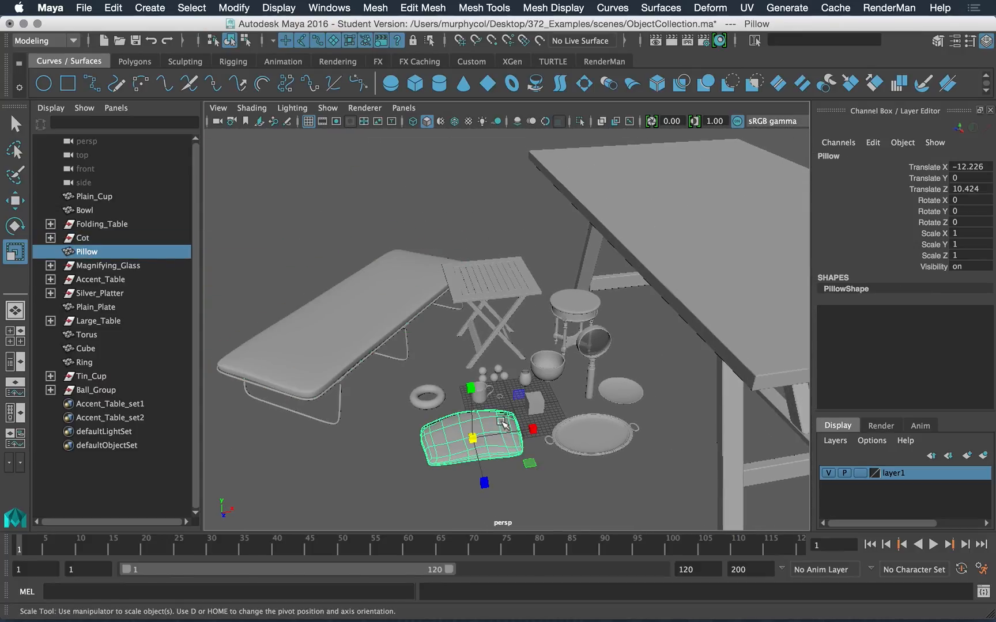
right_click_drag(571, 385, 521, 372, "alt")
left_click_drag(527, 362, 512, 346, "alt")
right_click_drag(495, 341, 540, 406, "alt")
middle_click_drag(538, 391, 529, 362, "alt")
right_click_drag(521, 364, 520, 390, "alt")
left_click_drag(496, 370, 507, 371, "alt")
middle_click_drag(507, 371, 544, 348, "alt")
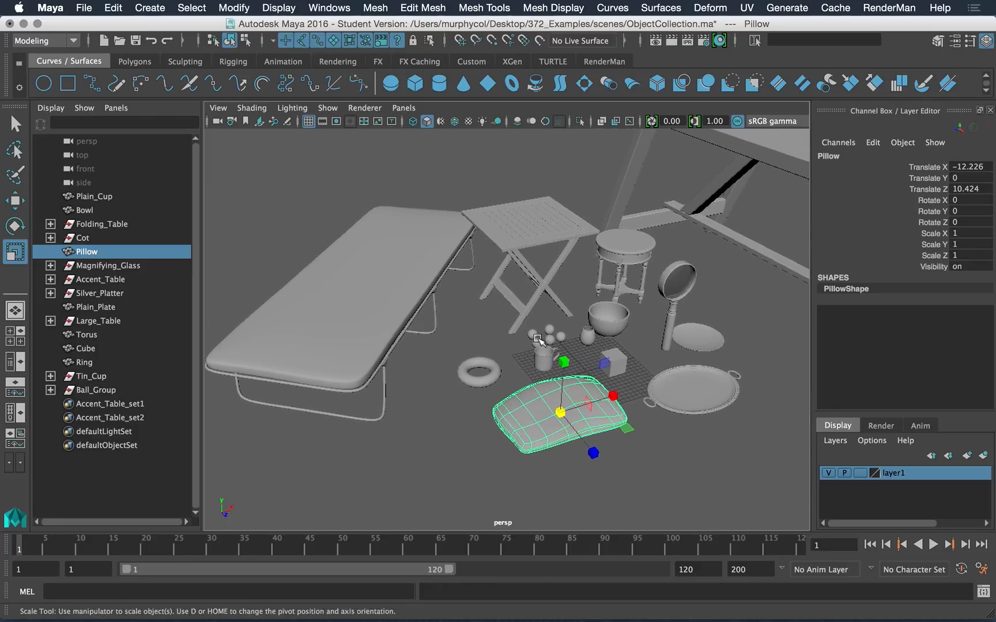
right_click_drag(542, 347, 546, 354, "alt")
right_click_drag(615, 372, 597, 337, "alt")
middle_click_drag(599, 333, 562, 347, "alt")
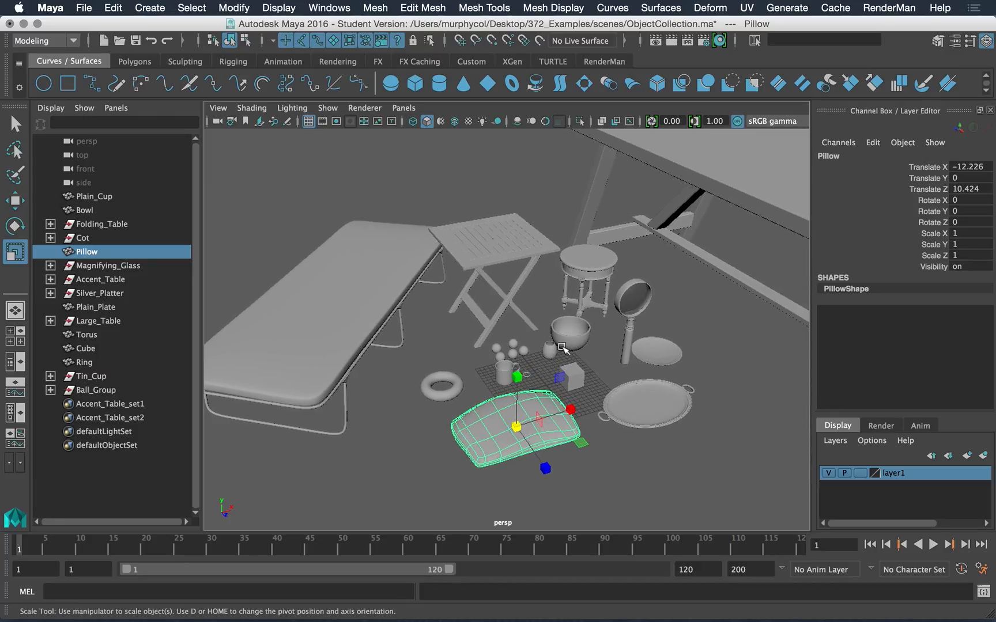
right_click_drag(509, 342, 533, 363, "alt")
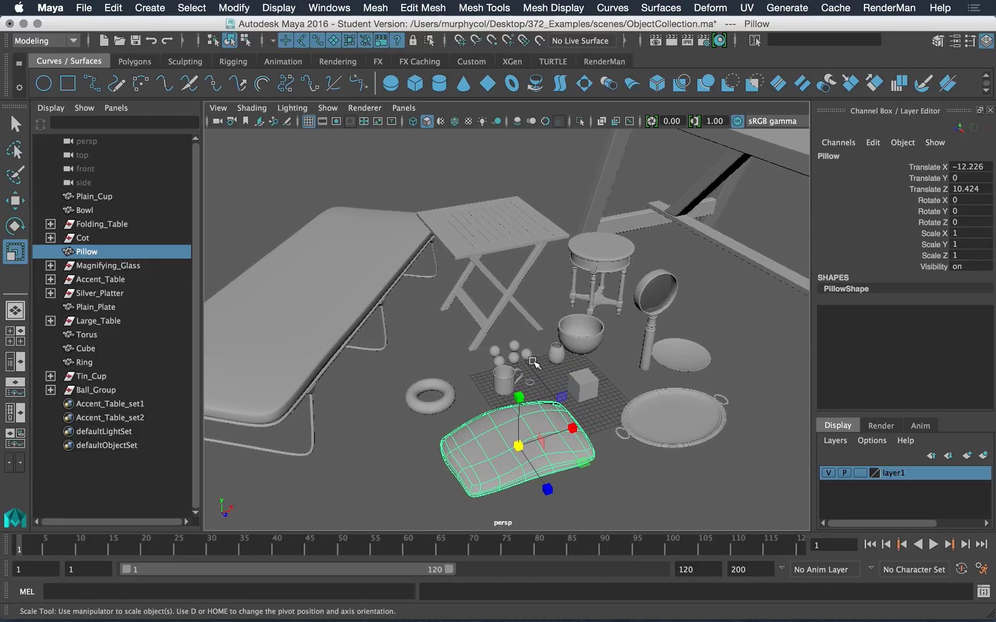
key("w")
left_click_drag(529, 400, 589, 367, "alt")
left_click_drag(667, 392, 560, 376)
left_click_drag(563, 338, 410, 392)
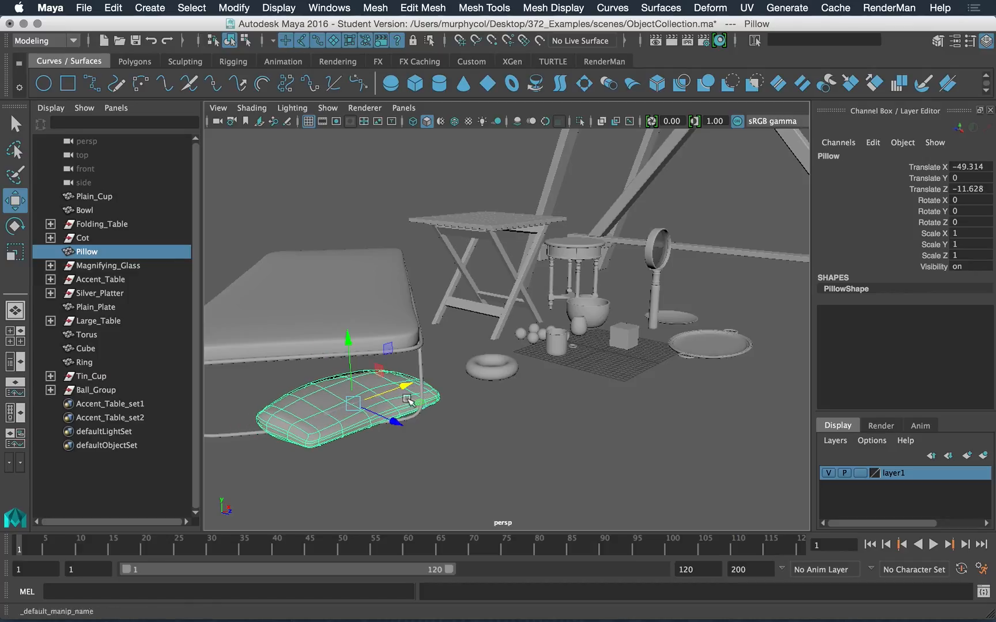
left_click_drag(341, 345, 346, 242)
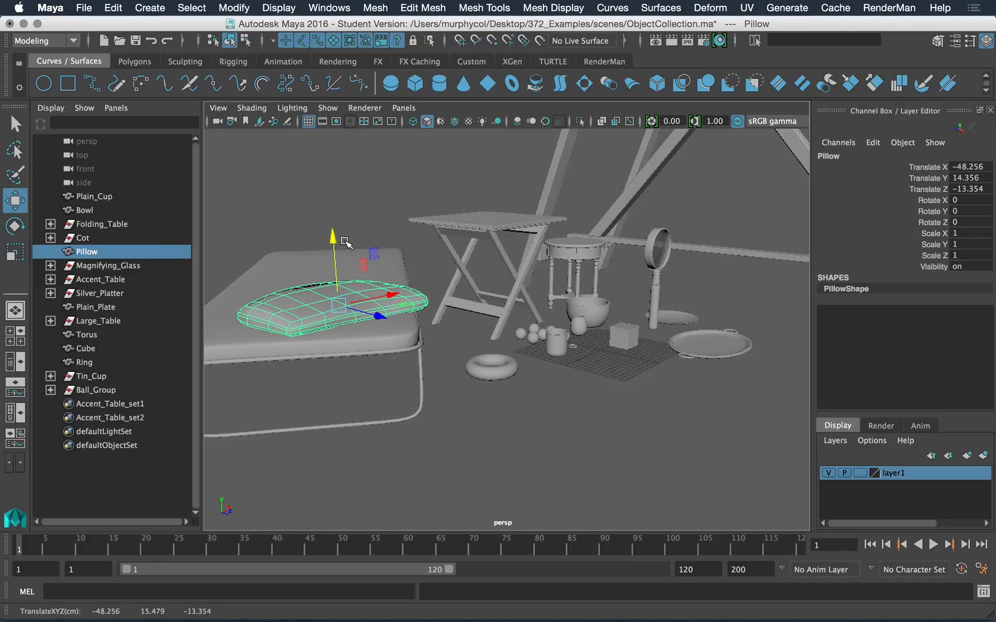
Frame the pillow and fine-tune its height on the cot's surface to a Translate Y of about 14.6.
key("f")
left_click_drag(535, 383, 504, 354, "alt")
left_click_drag(476, 281, 590, 334)
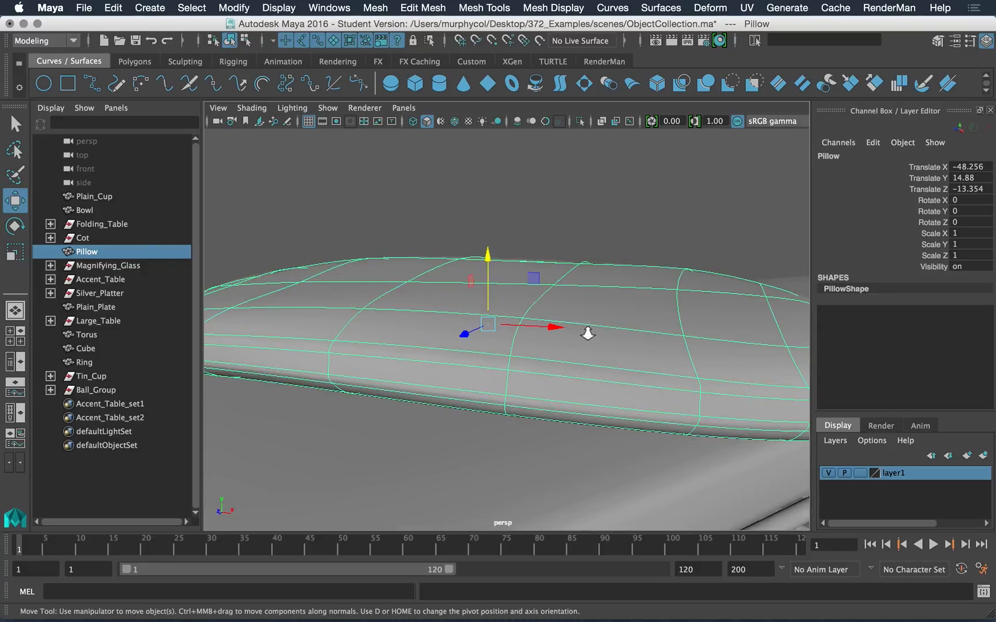
right_click_drag(590, 335, 487, 296, "alt")
left_click_drag(487, 295, 568, 322, "alt")
right_click_drag(567, 323, 597, 362, "alt")
left_click_drag(597, 362, 534, 262, "alt")
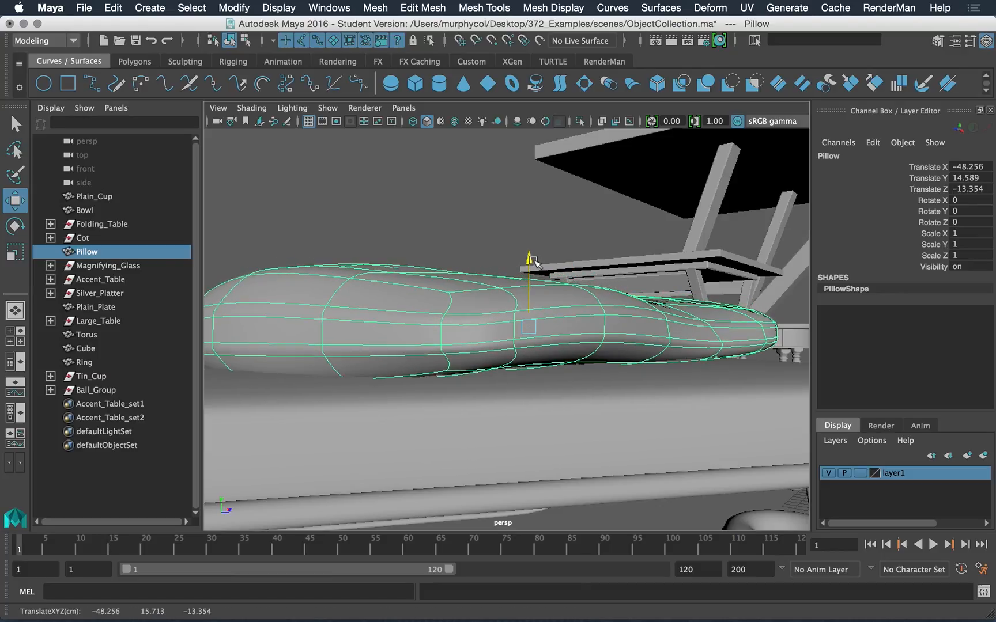
Rotate the pillow to about 136 degrees in Y and reposition it on the cot at about X -53.7, Y 14.4, Z -14.6.
left_click_drag(581, 326, 425, 355, "alt")
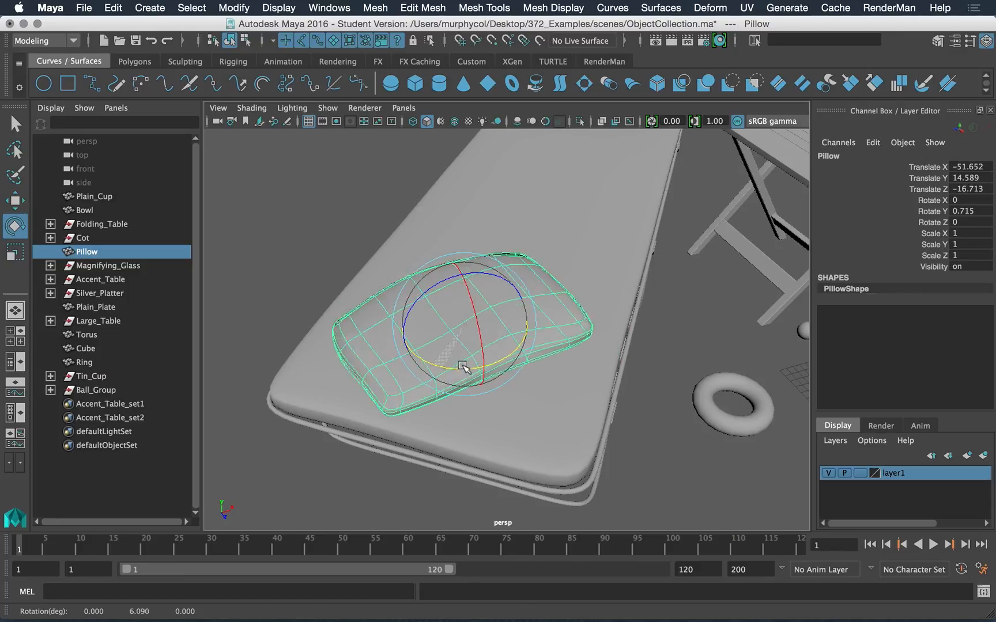
left_click_drag(529, 285, 427, 334, "alt")
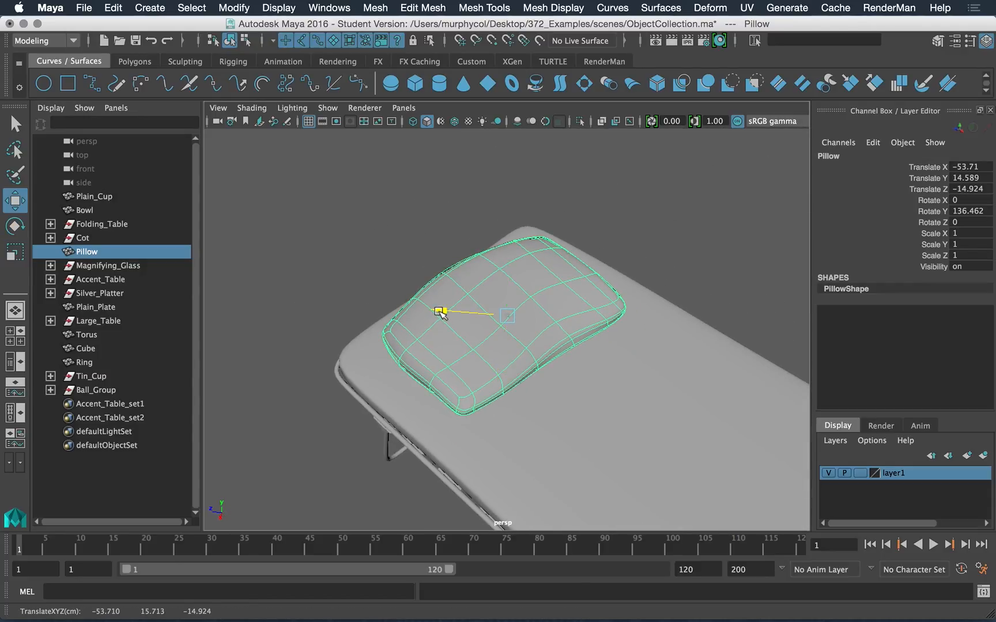
left_click_drag(467, 385, 522, 368, "alt")
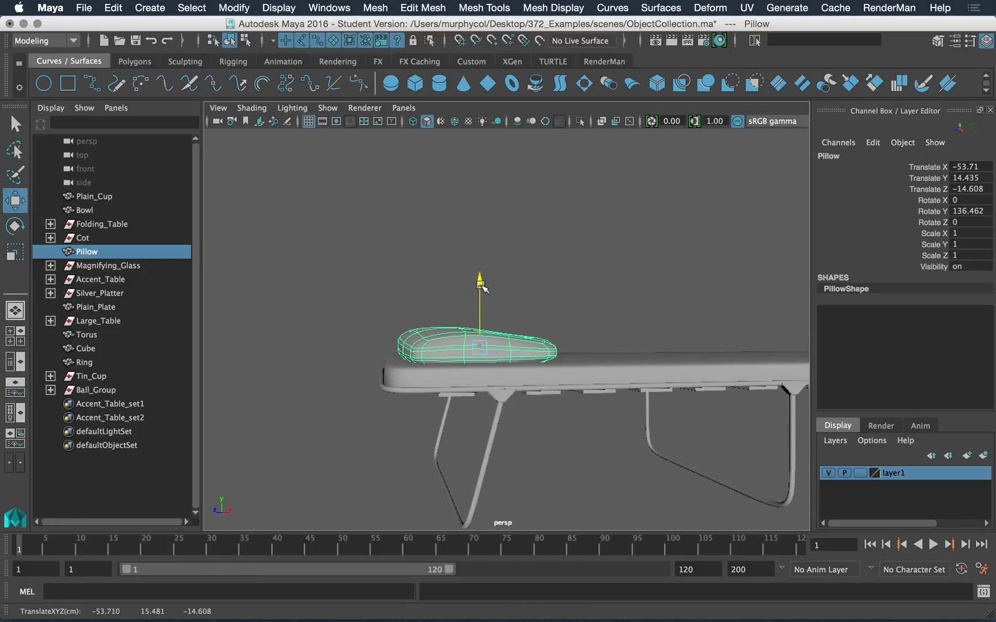
left_click(533, 276)
Try moving a single slat of the folding table's top, and undo the move.
left_click_drag(533, 275, 547, 309, "alt")
right_click_drag(547, 309, 723, 433, "alt")
middle_click_drag(611, 292, 581, 313, "alt")
left_click_drag(581, 313, 574, 335, "alt")
left_click(599, 302)
left_click_drag(630, 299, 570, 386)
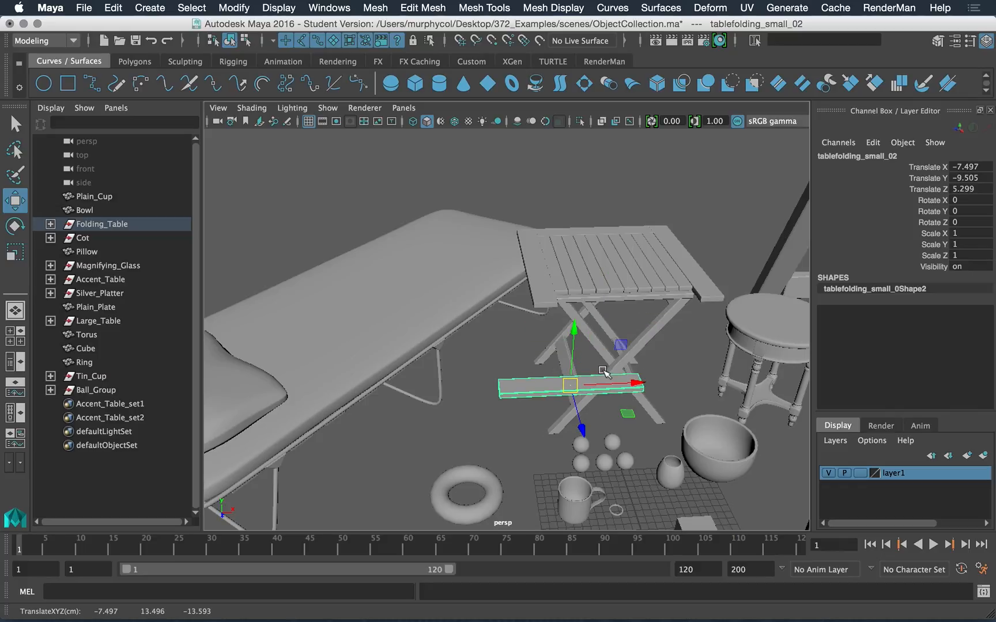
key("ctrl+z")
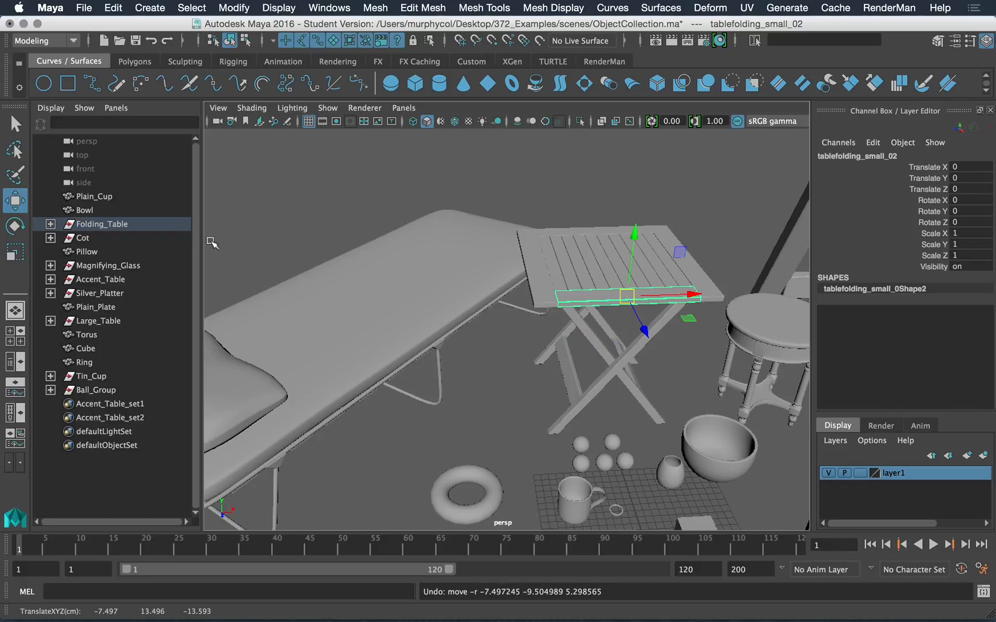
Select the whole Folding_Table group, scale it uniformly to about 1.05 and place it beside the pillow end of the cot, at about X -79.8, Z -43.4.
left_click(98, 225)
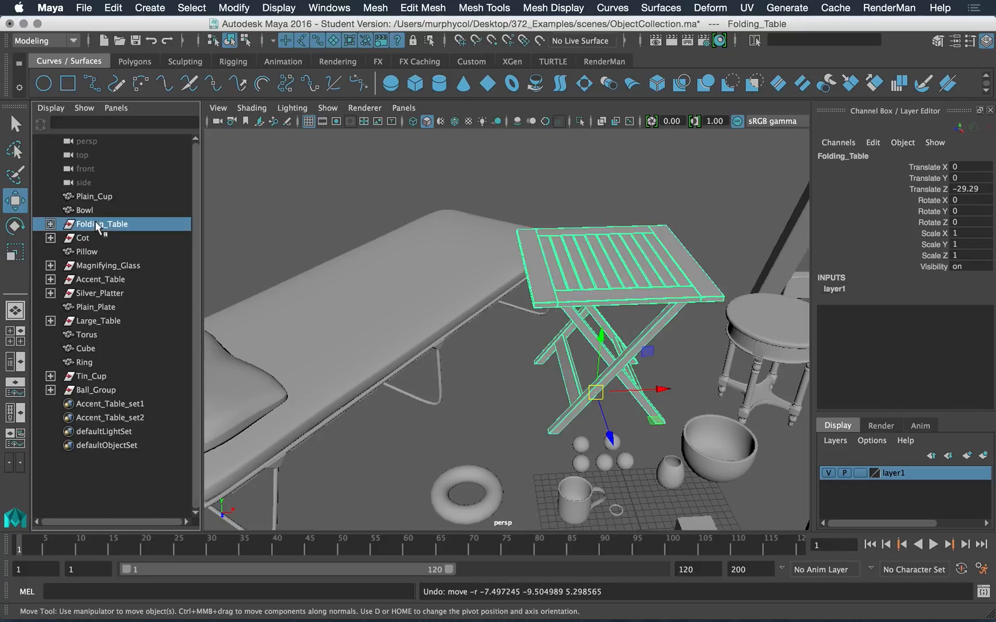
scroll(467, 318, "down", 5)
left_click_drag(467, 318, 565, 322, "alt")
left_click_drag(593, 375, 518, 439)
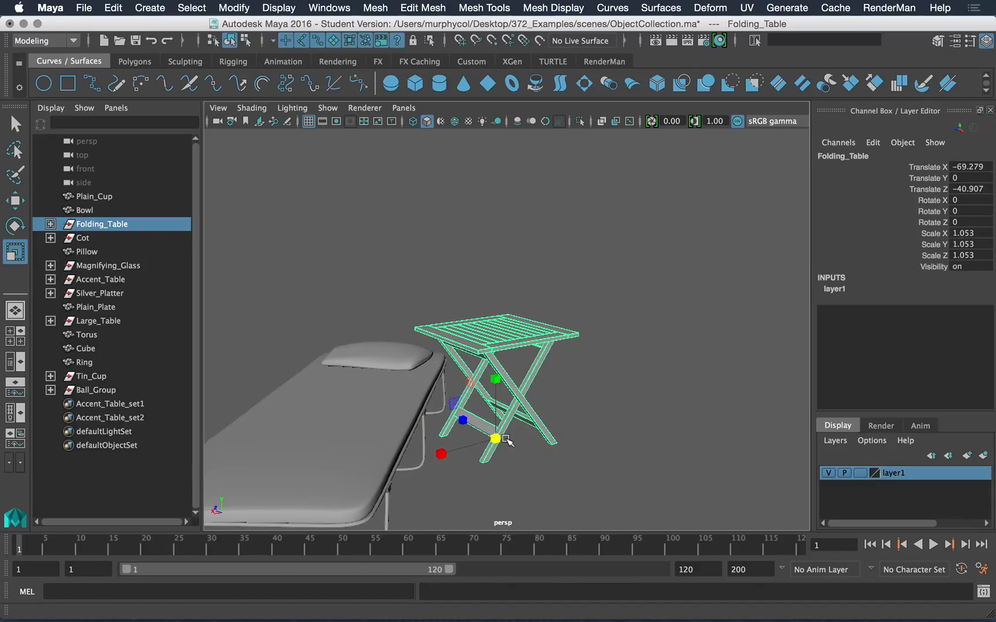
key("w")
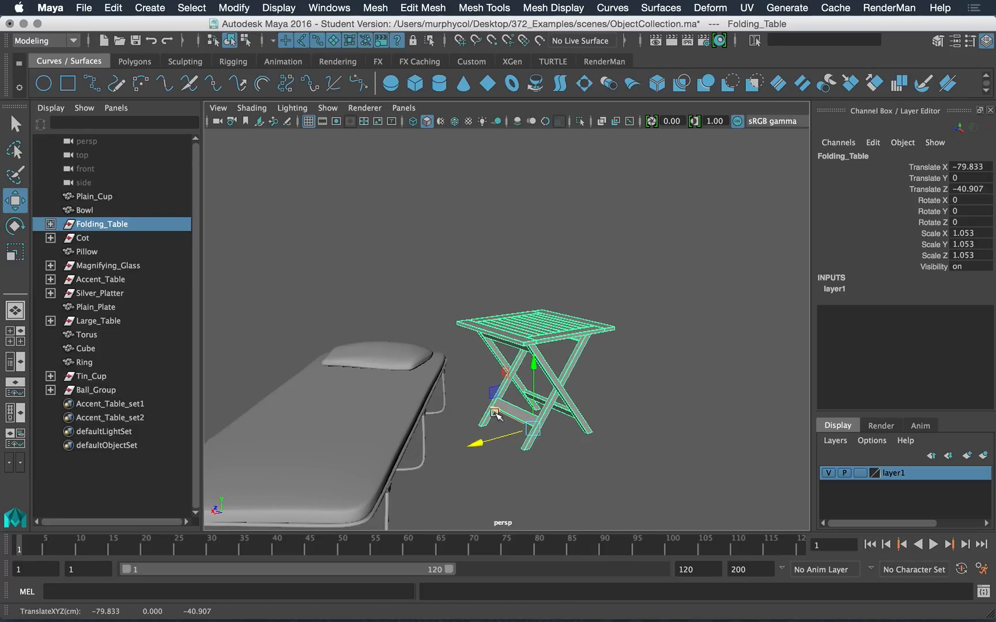
left_click_drag(501, 396, 481, 406, "alt")
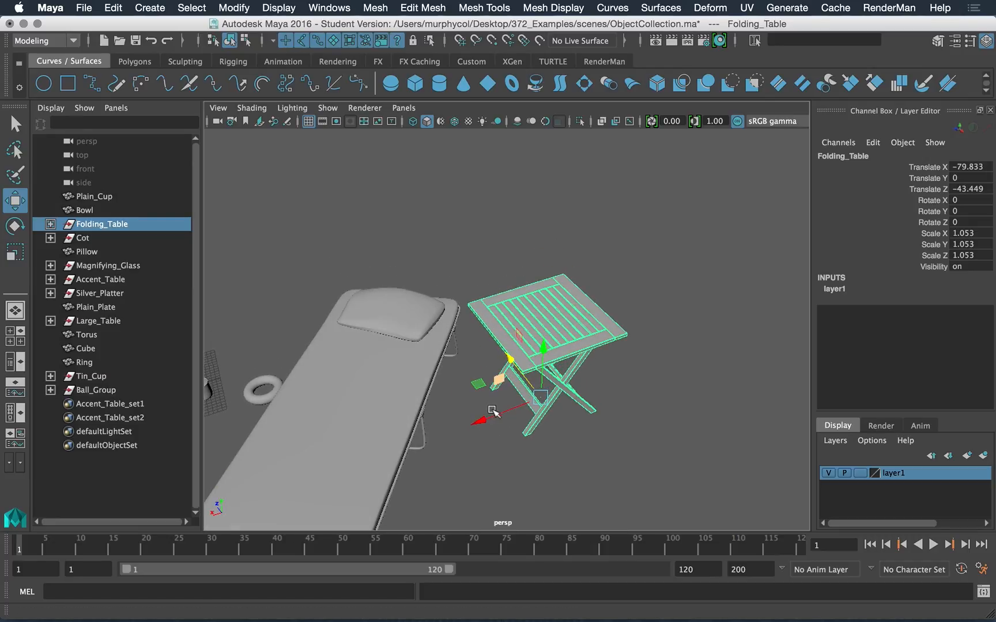
Rotate the folding table about 41 degrees in Y, adjust its position beside the cot and deselect it.
key("e")
left_click_drag(519, 439, 568, 438)
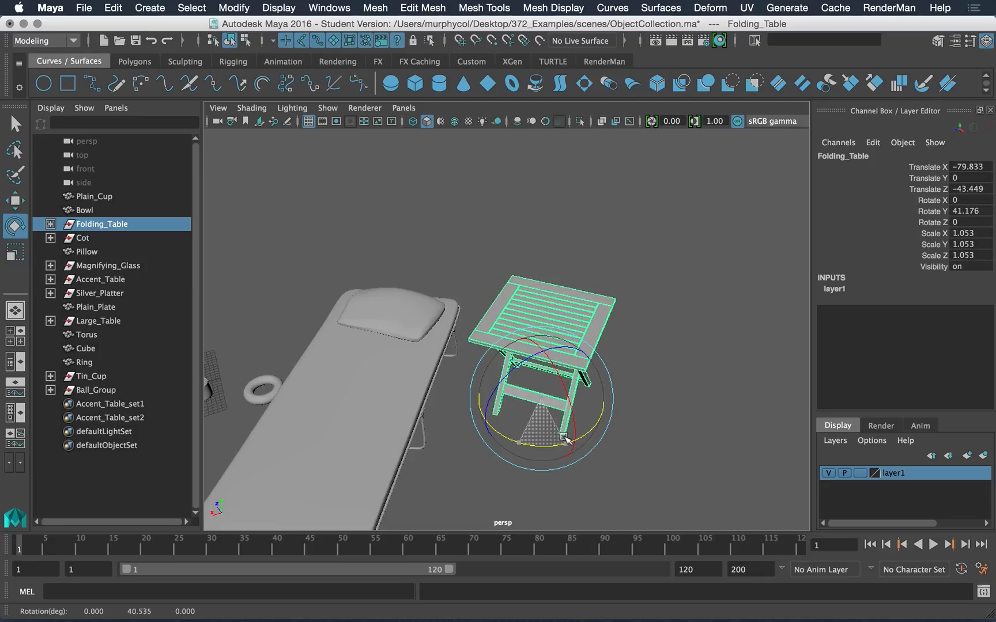
key("w")
left_click_drag(478, 384, 467, 370)
left_click(468, 432)
Select the whole Tin_Cup group and move it above the folding table, at about X -81, Y 24, Z -26.
left_click_drag(415, 513, 608, 411, "alt")
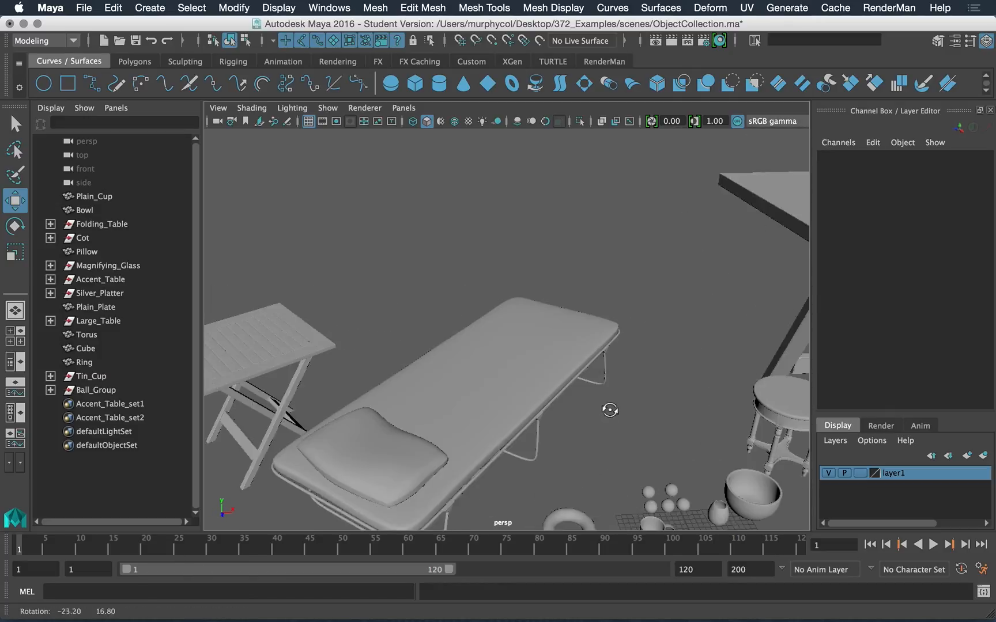
middle_click_drag(608, 412, 516, 295, "alt")
scroll(519, 311, "up", 8)
middle_click_drag(616, 380, 560, 364, "alt")
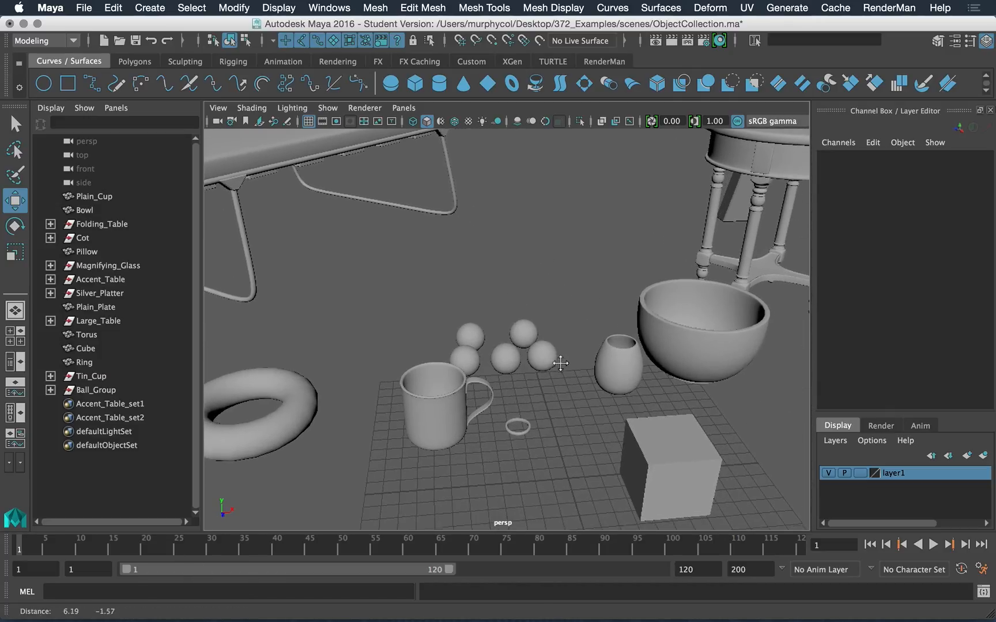
left_click(460, 424)
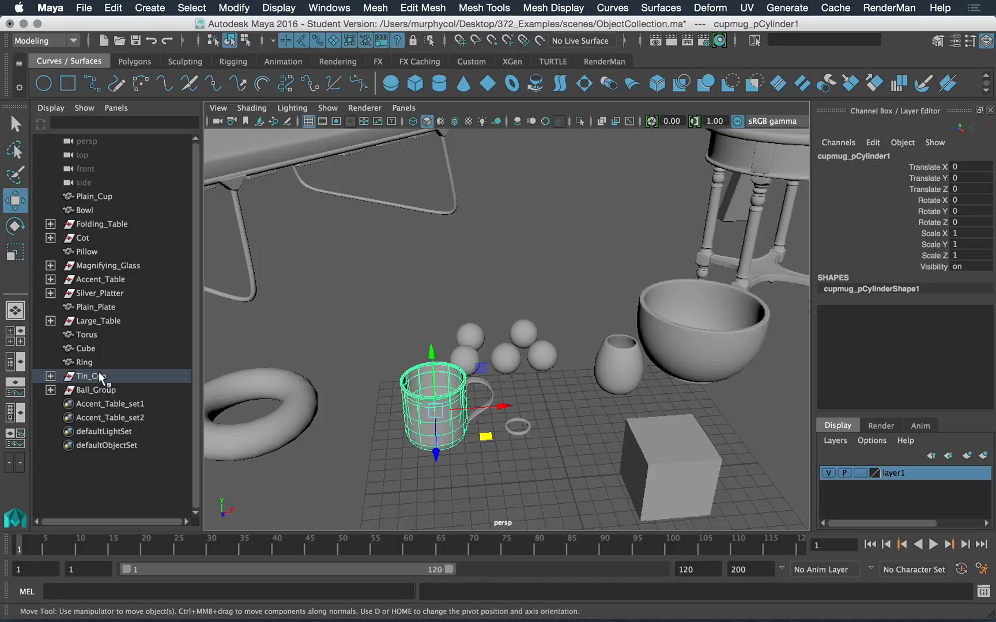
left_click(92, 377)
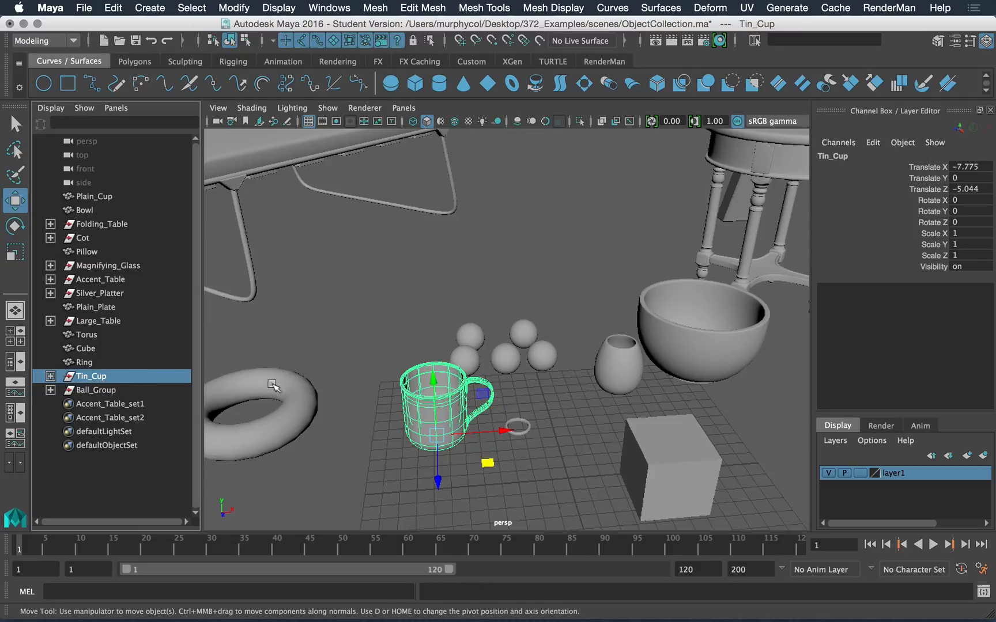
scroll(225, 388, "down", 10)
middle_click_drag(329, 304, 531, 331, "alt")
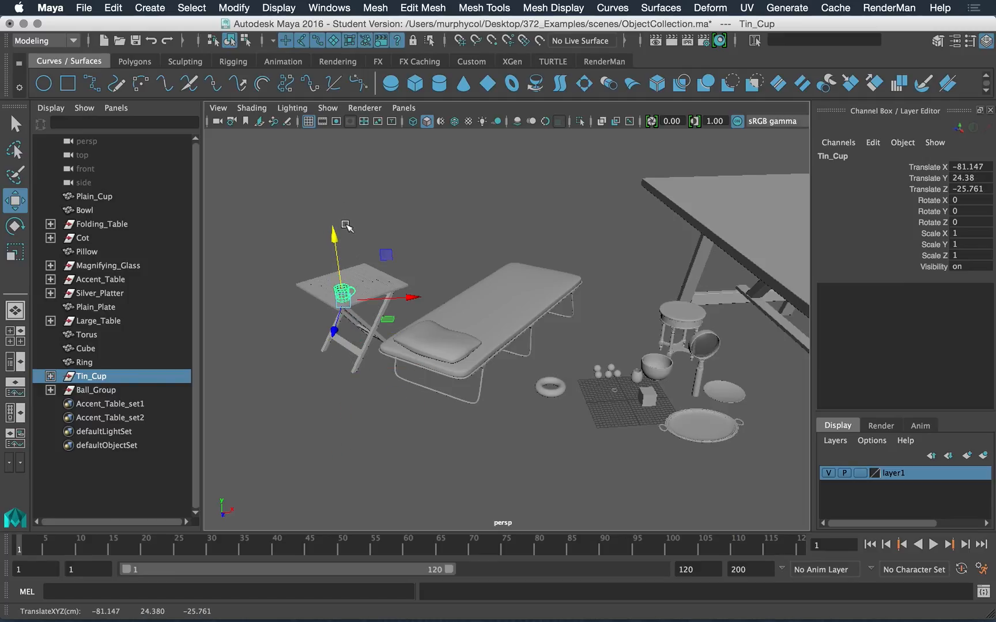
Frame the tin cup, set it down on the folding table's top at about Y 24.5, Z -28.2, check it and deselect it.
key("f")
left_click_drag(454, 366, 511, 388, "alt")
mouse_move(588, 332)
left_mouse_down()
mouse_move(591, 315)
mouse_move(594, 322)
left_mouse_up()
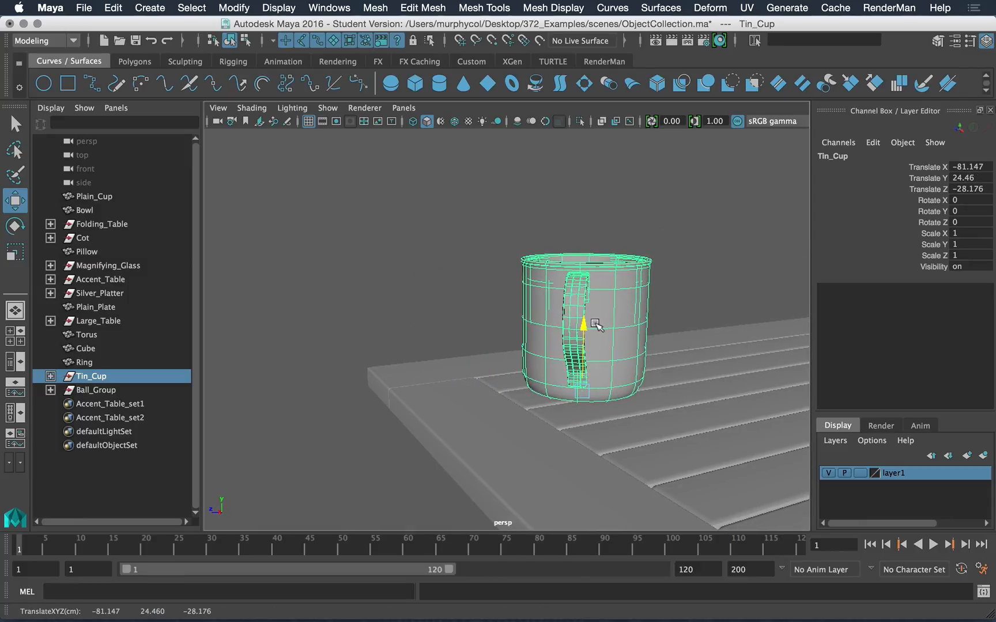
left_click_drag(605, 377, 558, 353, "alt")
right_click_drag(558, 354, 433, 306, "alt")
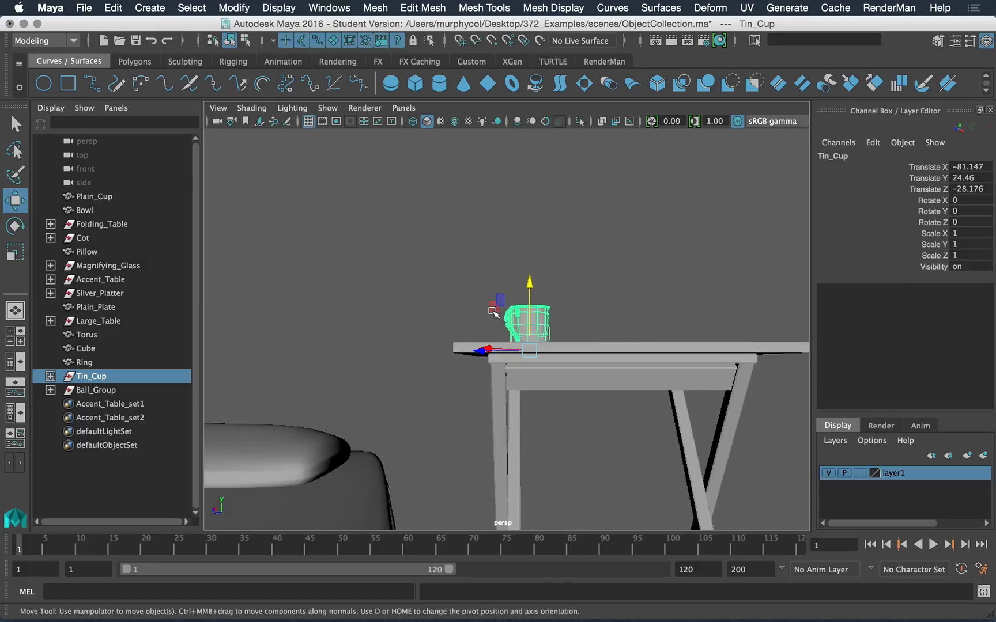
left_click_drag(433, 307, 555, 359, "alt")
right_click_drag(554, 359, 533, 374, "alt")
left_click_drag(534, 374, 656, 374, "alt")
right_click_drag(510, 351, 588, 369, "alt")
middle_click_drag(498, 305, 490, 340, "alt")
left_click(327, 429)
Select the whole Large_Table group, scale it down uniformly and deselect it.
right_click_drag(327, 426, 340, 254, "alt")
left_click_drag(506, 353, 436, 333, "alt")
right_click_drag(436, 333, 351, 268, "alt")
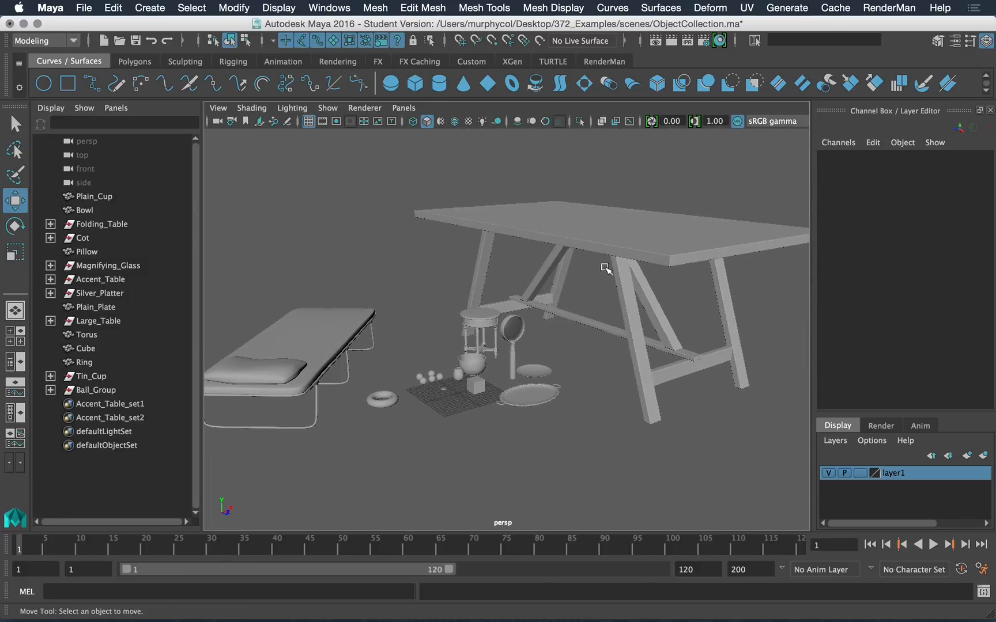
left_click(556, 251)
left_click_drag(555, 252, 375, 315, "alt")
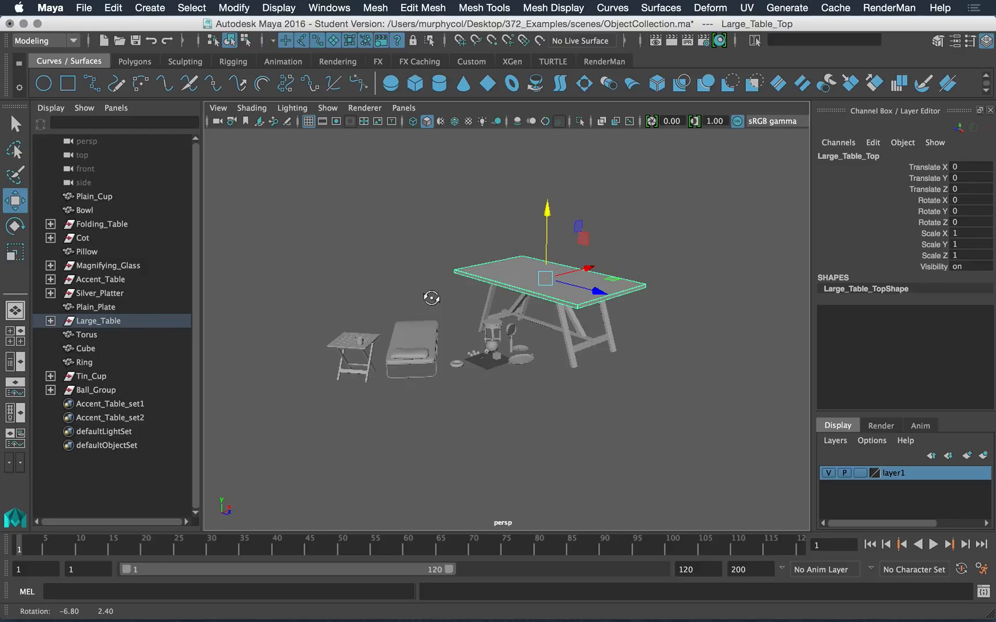
left_click(86, 321)
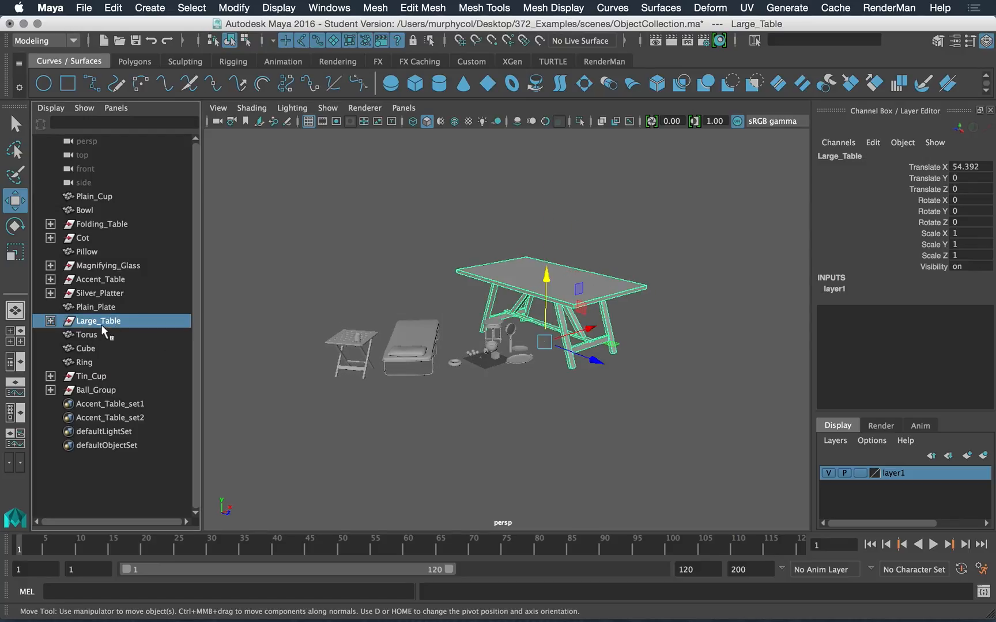
right_click_drag(450, 270, 491, 325, "alt")
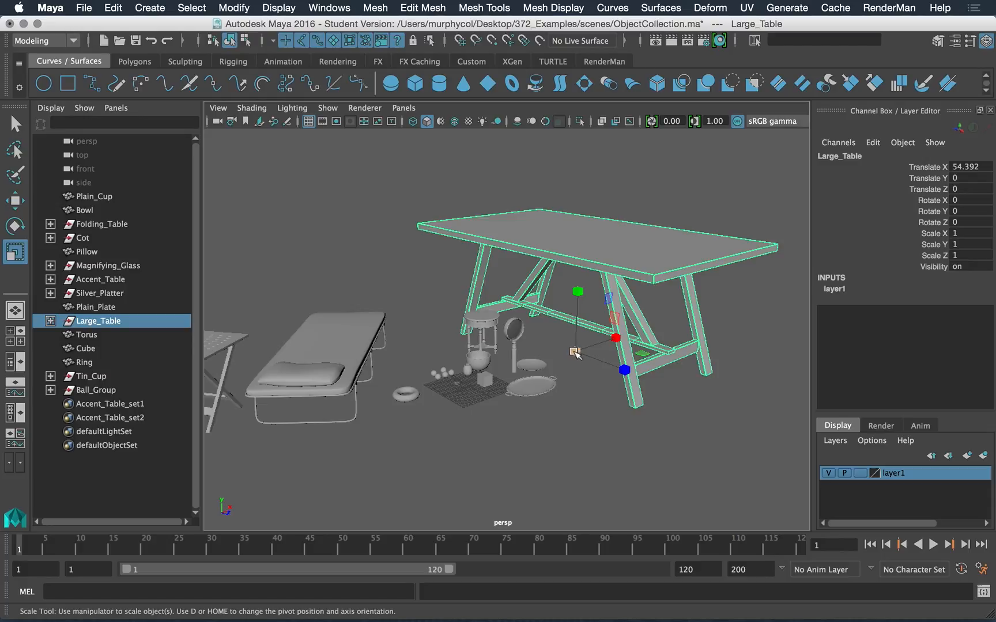
left_click_drag(574, 352, 500, 374)
left_click(438, 373)
Select the whole Accent_Table group, scale it up uniformly to about 1.62 and deselect it.
scroll(349, 306, "up", 10)
scroll(348, 305, "up", 5)
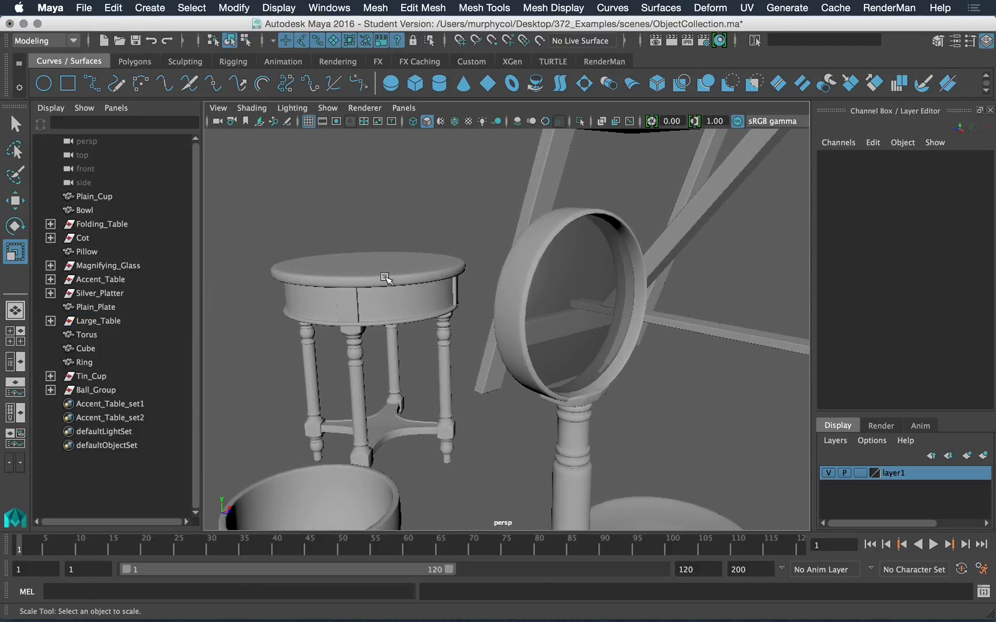
left_click(321, 312)
left_click(102, 280)
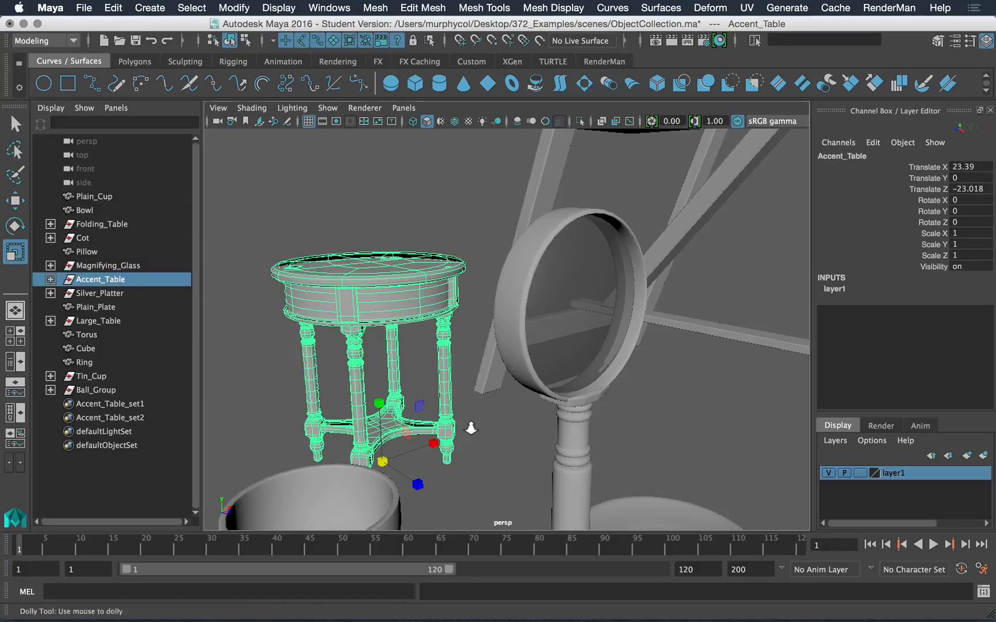
key("f")
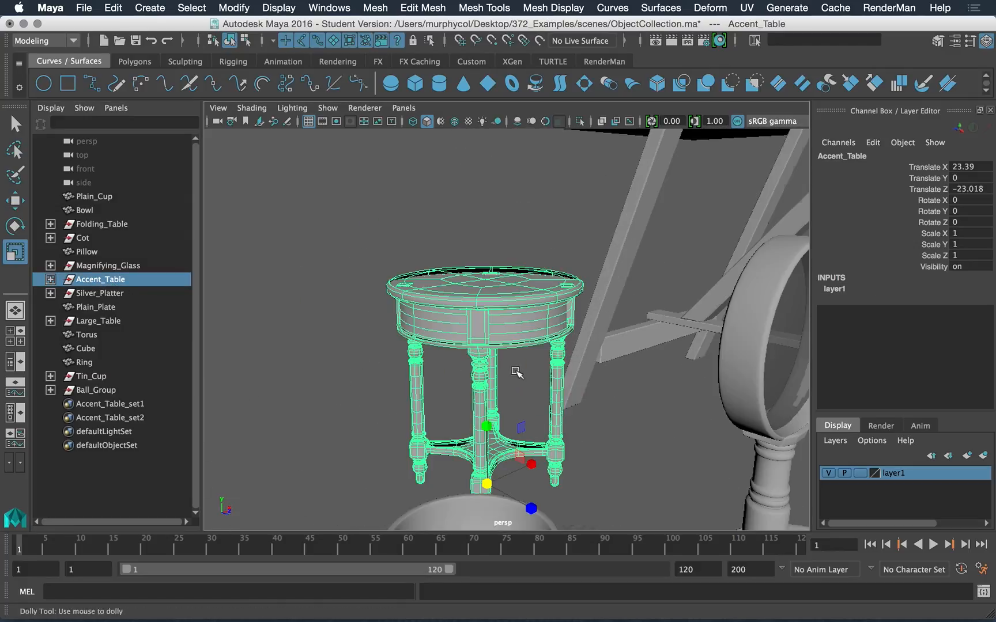
left_click_drag(488, 483, 656, 458)
right_click_drag(656, 457, 369, 287, "alt")
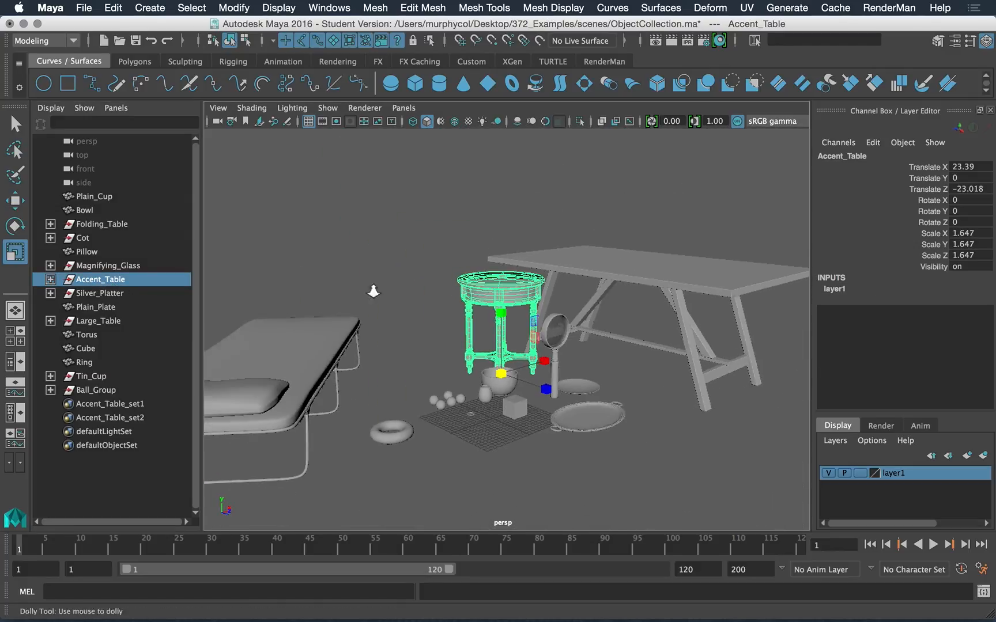
left_click_drag(594, 413, 583, 416, "alt")
scroll(505, 364, "down", 4)
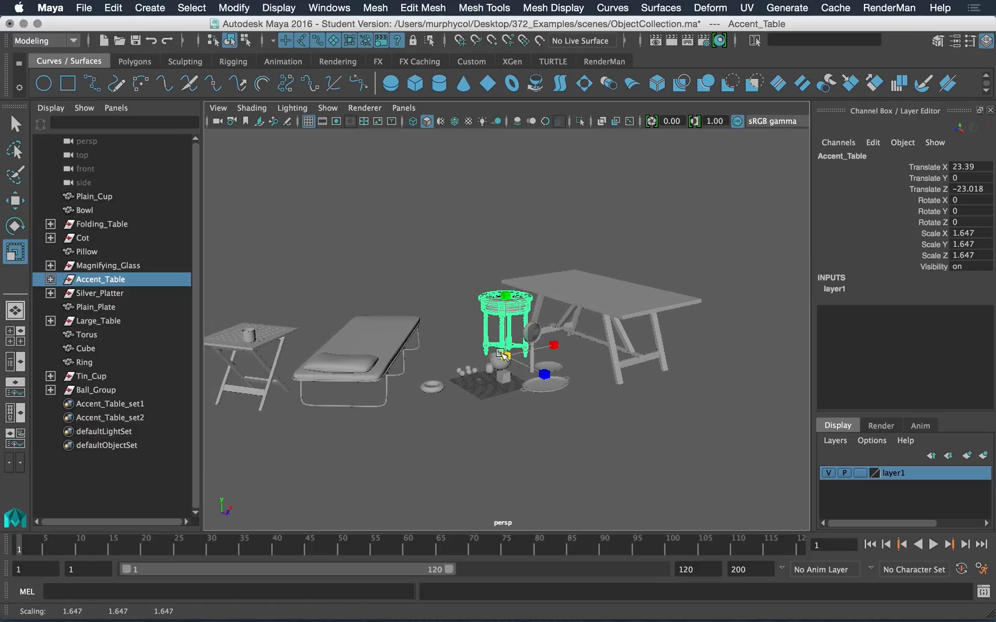
key("w")
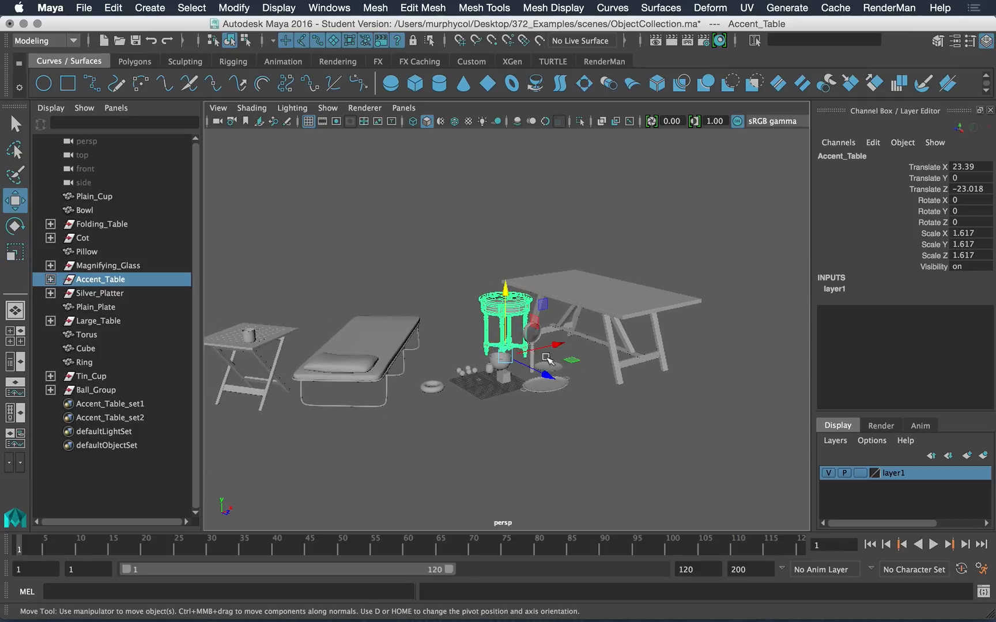
left_click(511, 433)
Select the bowl and move it above the large table's top, at about X 44, Y 34.3, Z -11.4.
left_click_drag(538, 336, 481, 336, "alt")
right_click_drag(505, 369, 555, 430, "alt")
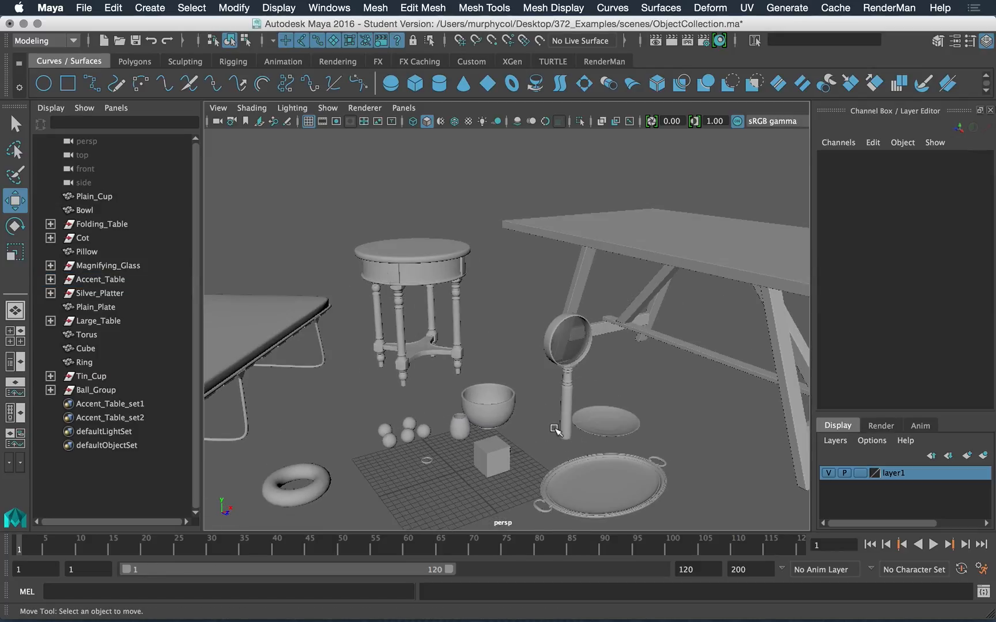
middle_click_drag(557, 430, 628, 379, "alt")
left_click(600, 363)
right_click_drag(632, 401, 540, 375, "alt")
middle_click_drag(540, 374, 452, 404, "alt")
left_click_drag(489, 332, 526, 165)
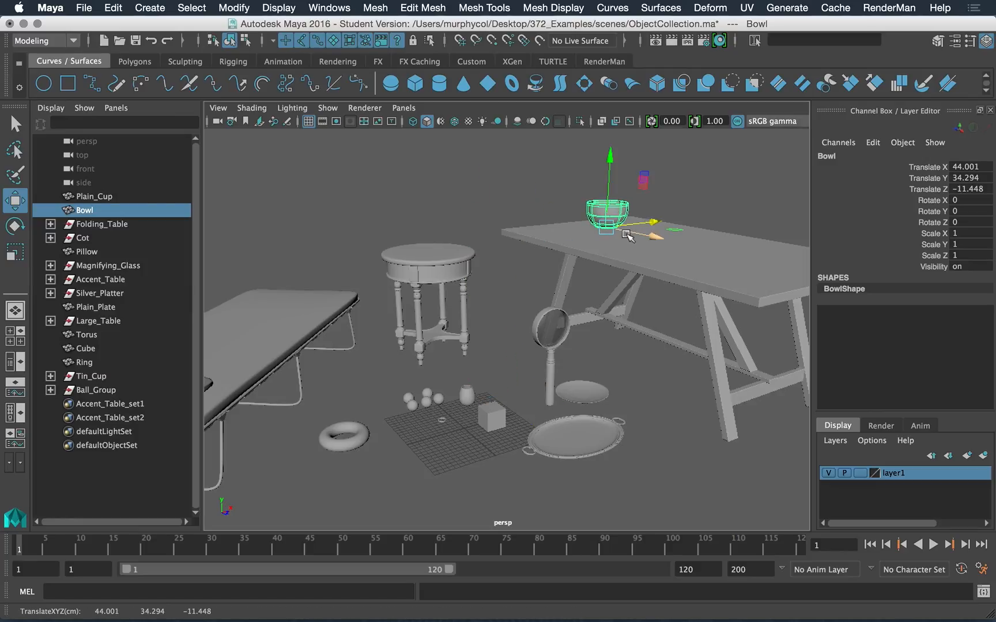
Frame the bowl and lower it onto the large table's top, to about Y 31.08.
key("f")
left_click_drag(520, 313, 557, 283, "alt")
right_click_drag(557, 283, 580, 339, "alt")
left_click_drag(508, 367, 507, 344)
right_click_drag(450, 321, 506, 334, "alt")
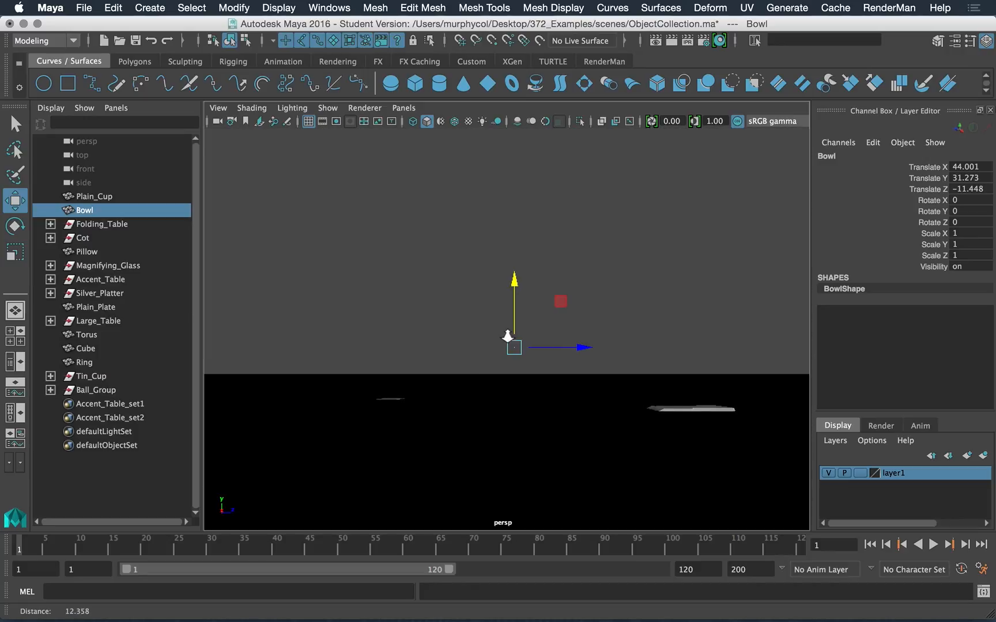
left_click_drag(534, 356, 534, 355, "alt")
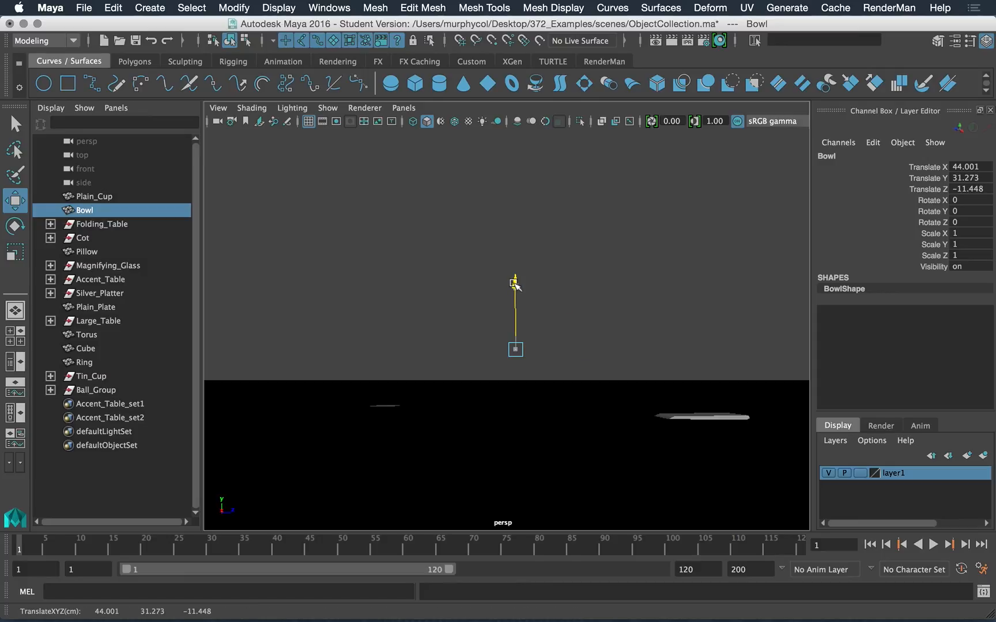
mouse_move(517, 310)
left_mouse_down()
mouse_move(519, 322)
mouse_move(527, 294)
left_mouse_up()
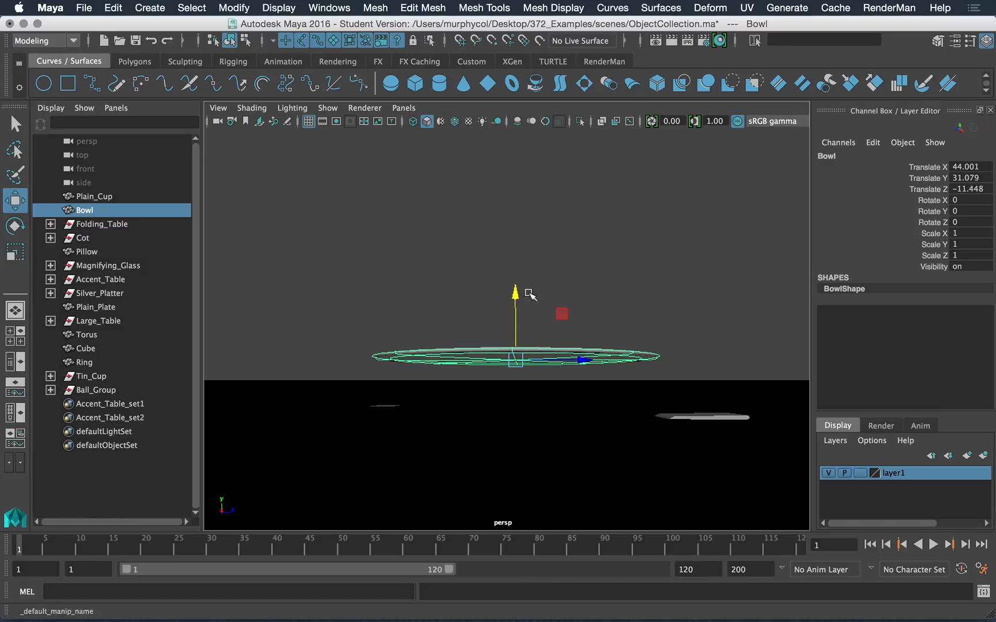
Check the bowl's base against the tabletop up close and raise the bowl slightly to about Y 31.12.
left_click_drag(538, 383, 572, 316, "alt")
right_click_drag(572, 316, 601, 375, "alt")
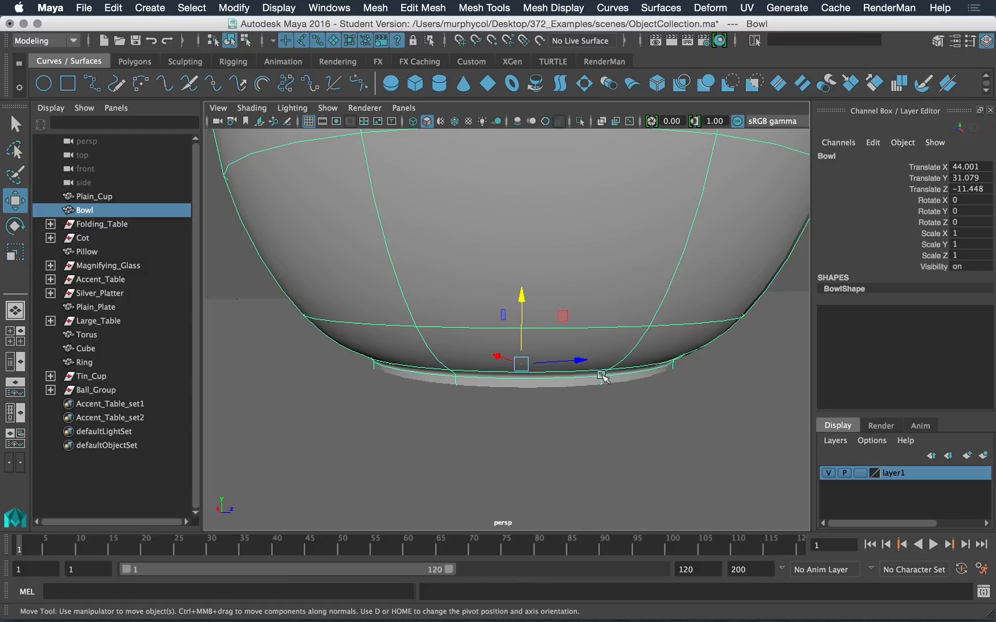
left_click_drag(601, 376, 557, 363, "alt")
right_click_drag(558, 363, 608, 422, "alt")
left_click_drag(554, 397, 551, 377, "alt")
left_click_drag(529, 318, 530, 316)
left_click_drag(531, 316, 535, 314)
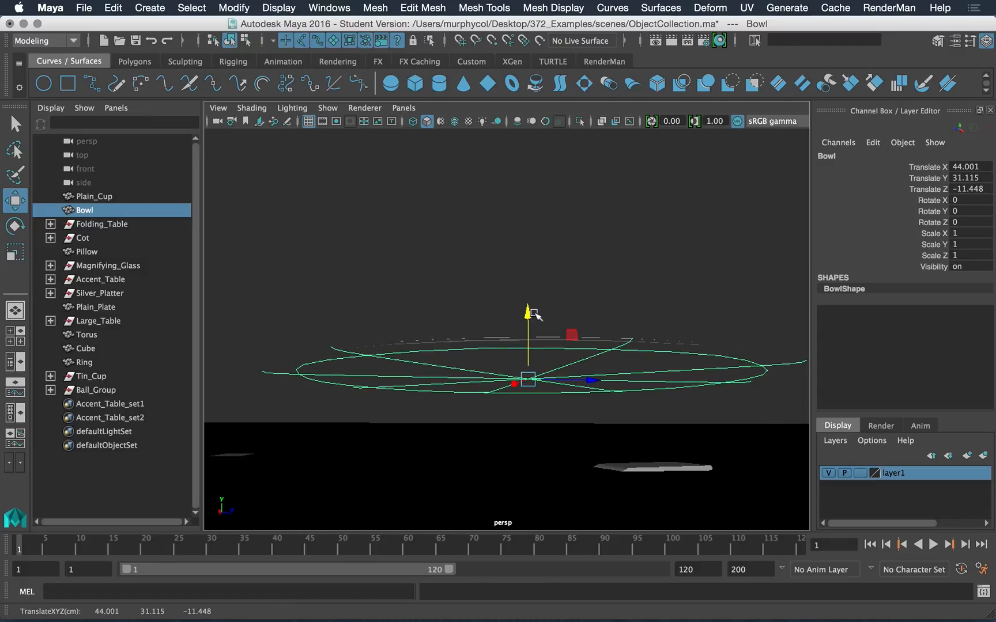
Inspect the bowl's placement on the large table from several angles and distances and deselect it.
right_click_drag(578, 345, 507, 340, "alt")
left_click_drag(504, 260, 507, 303, "alt")
right_click_drag(582, 337, 513, 334, "alt")
left_click_drag(634, 384, 598, 398, "alt")
right_click_drag(599, 398, 536, 396, "alt")
left_click_drag(539, 397, 502, 420, "alt")
middle_click_drag(410, 427, 527, 356, "alt")
left_click_drag(526, 356, 478, 394, "alt")
middle_click_drag(412, 420, 545, 345, "alt")
right_click_drag(545, 345, 436, 349, "alt")
left_click_drag(434, 351, 450, 339, "alt")
left_click(377, 429)
left_click_drag(375, 430, 433, 371, "alt")
scroll(470, 408, "up", 8)
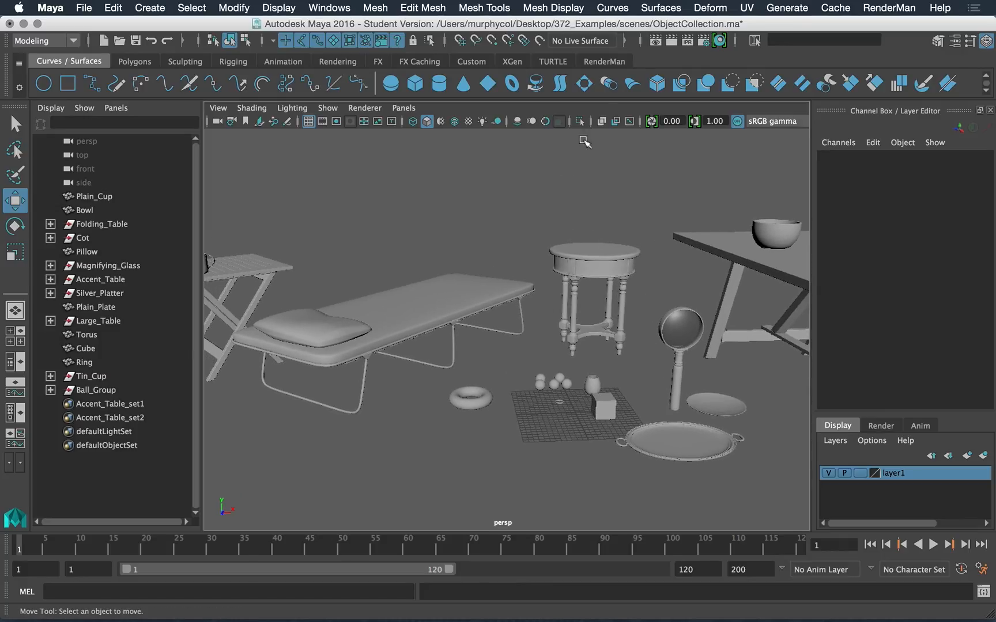
Examine the furniture on the folding table side of the scene from close up.
right_click_drag(333, 292, 371, 309, "alt")
middle_click_drag(361, 282, 615, 312, "alt")
left_click_drag(615, 312, 593, 362, "alt")
middle_click_drag(518, 340, 417, 327, "alt")
right_click_drag(417, 326, 484, 344, "alt")
middle_click_drag(423, 320, 591, 349, "alt")
right_click_drag(364, 281, 449, 347, "alt")
middle_click_drag(463, 316, 645, 396, "alt")
right_click_drag(362, 334, 438, 363, "alt")
middle_click_drag(438, 362, 584, 386, "alt")
right_click_drag(412, 278, 501, 346, "alt")
Select the plain cup beside the cube and move it to the large table's top, at about X 54, Y 30.6, Z -1.
right_click_drag(555, 400, 483, 305, "alt")
middle_click_drag(639, 378, 500, 314, "alt")
left_click_drag(630, 351, 620, 360, "alt")
middle_click_drag(640, 345, 461, 300, "alt")
right_click_drag(458, 311, 507, 340, "alt")
left_click_drag(516, 345, 557, 330, "alt")
middle_click_drag(560, 329, 490, 299, "alt")
right_click_drag(484, 314, 534, 347, "alt")
left_click(506, 291)
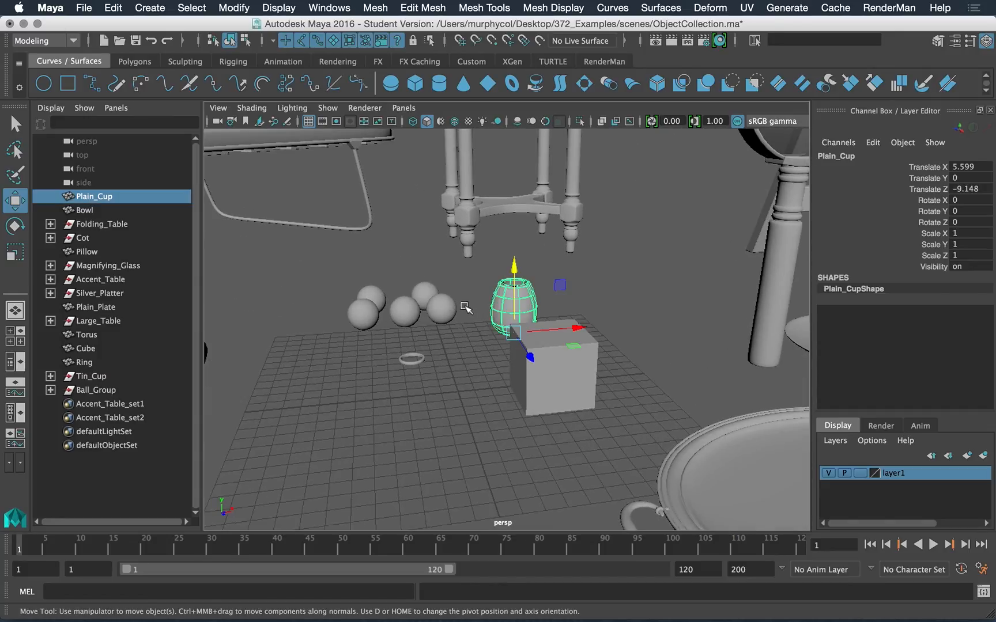
left_click_drag(470, 289, 531, 329, "alt")
right_click_drag(536, 340, 475, 288, "alt")
left_click_drag(497, 288, 677, 205, "alt")
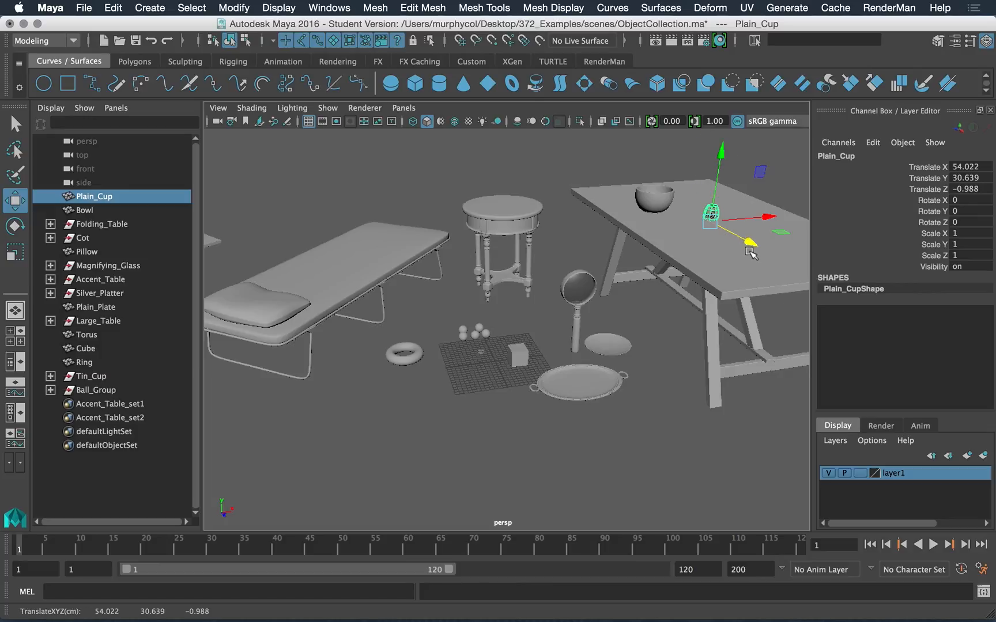
Frame the plain cup and raise it to rest on the tabletop, at about Y 31.14.
key("f")
left_click_drag(491, 311, 565, 289, "alt")
right_click_drag(449, 333, 540, 327, "alt")
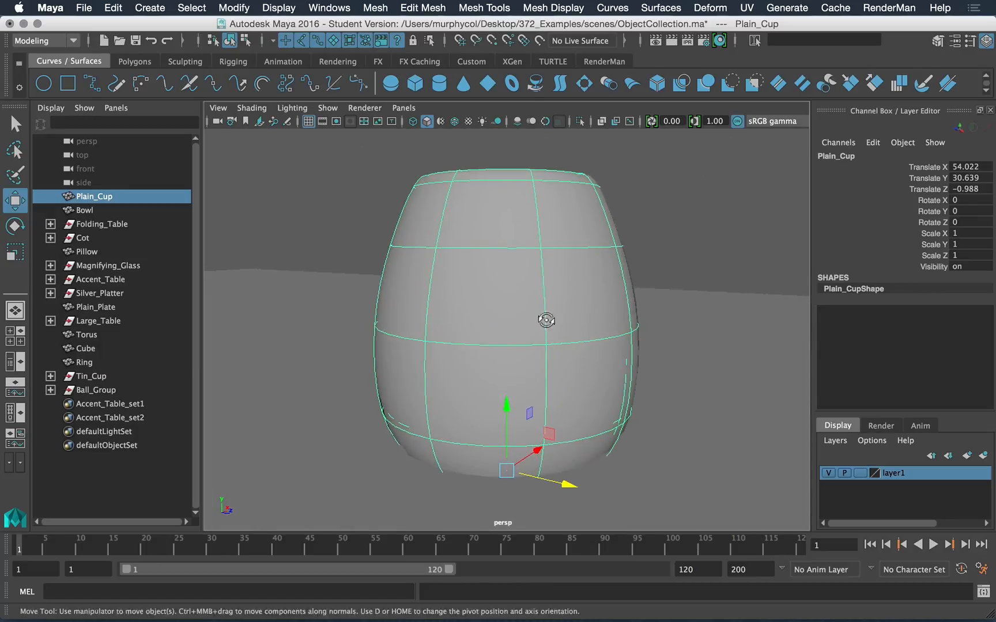
left_click_drag(531, 340, 556, 319, "alt")
middle_click_drag(539, 328, 553, 263, "alt")
right_click_drag(474, 288, 505, 340, "alt")
left_click_drag(526, 384, 544, 336)
mouse_move(545, 336)
left_mouse_down("alt")
mouse_move(553, 322)
mouse_move(533, 340)
left_mouse_up("alt")
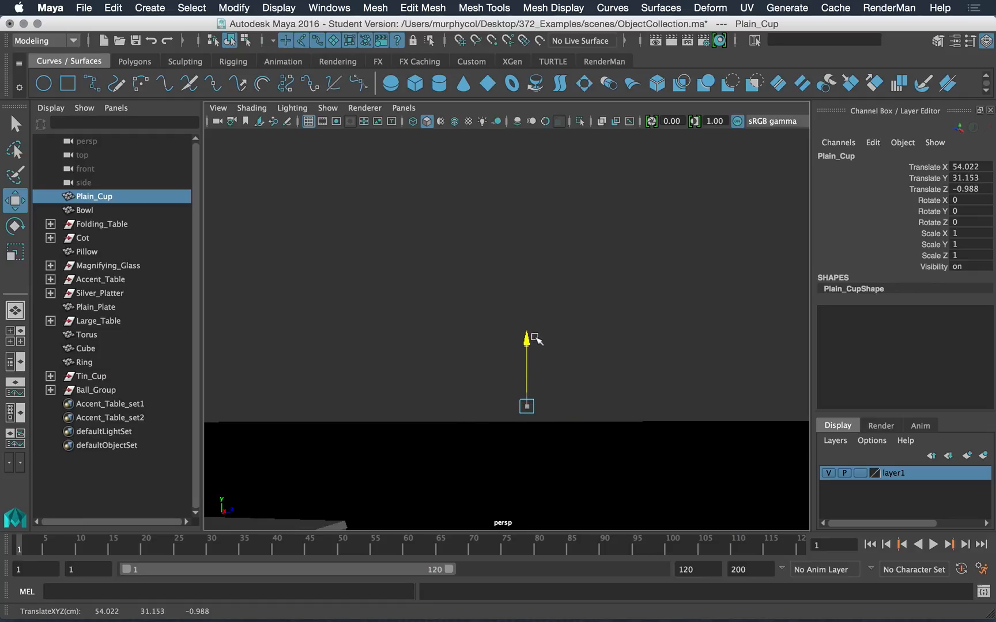
Inspect how the plain cup sits on the large table's top and deselect it.
left_click_drag(582, 361, 474, 342, "alt")
right_click_drag(474, 342, 357, 328, "alt")
left_click_drag(731, 332, 663, 369, "alt")
right_click_drag(663, 369, 600, 340, "alt")
left_click(651, 271)
left_click_drag(651, 271, 634, 294, "alt")
right_click_drag(475, 304, 521, 413, "alt")
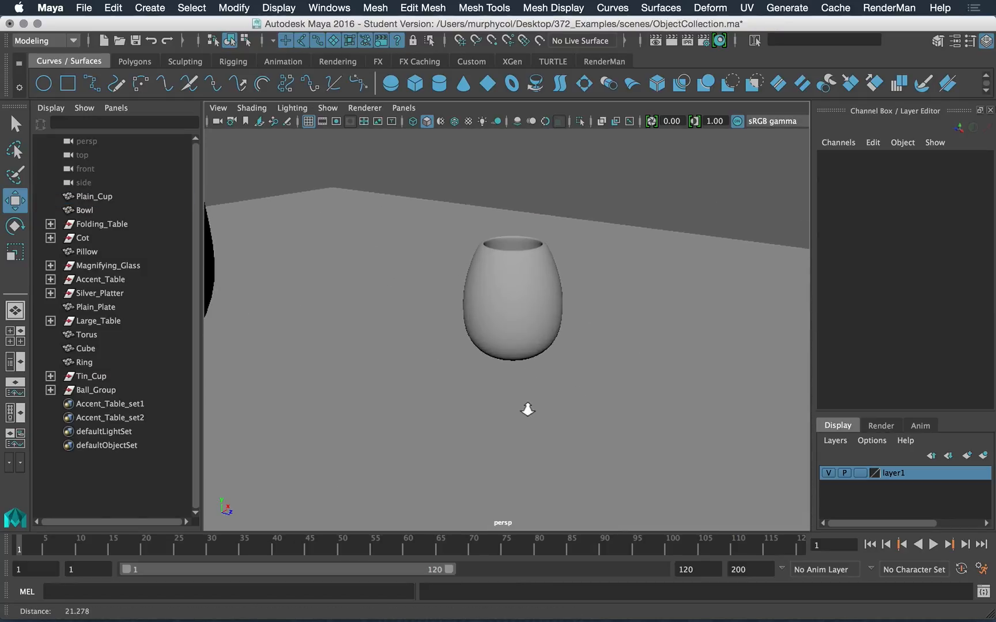
left_click_drag(522, 340, 531, 362, "alt")
Duplicate the plain cup and move the copy along Z to about 4.3 on the large table.
left_click(532, 307)
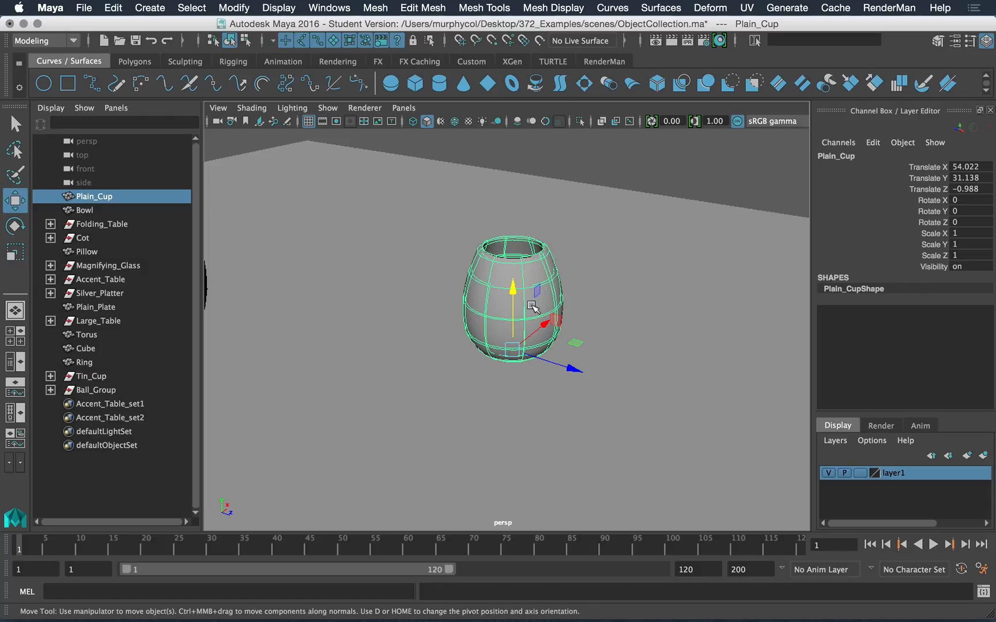
key("super+d")
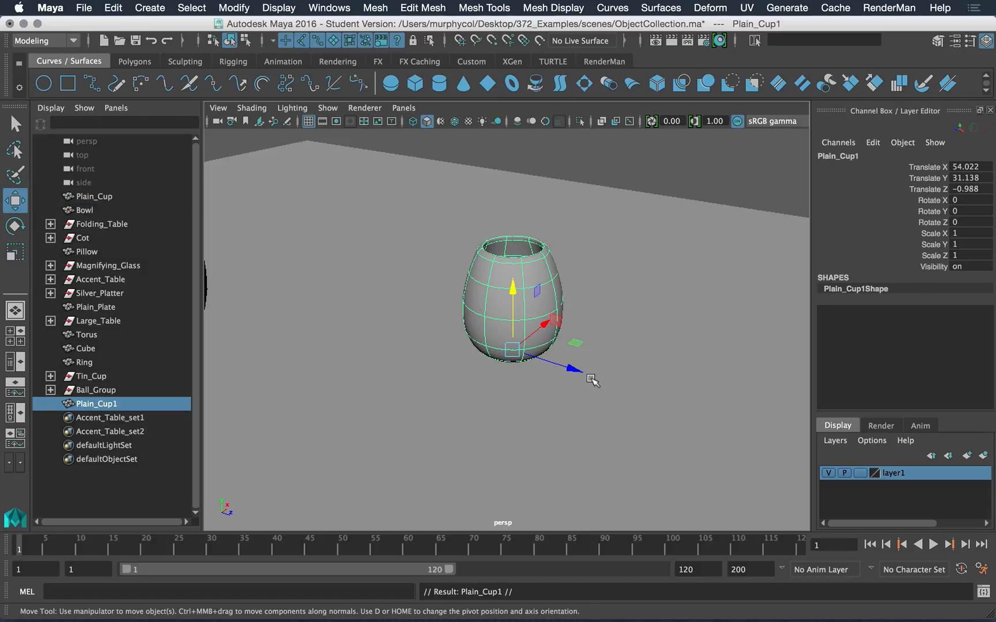
left_click_drag(572, 369, 720, 416)
right_click_drag(721, 415, 582, 420, "alt")
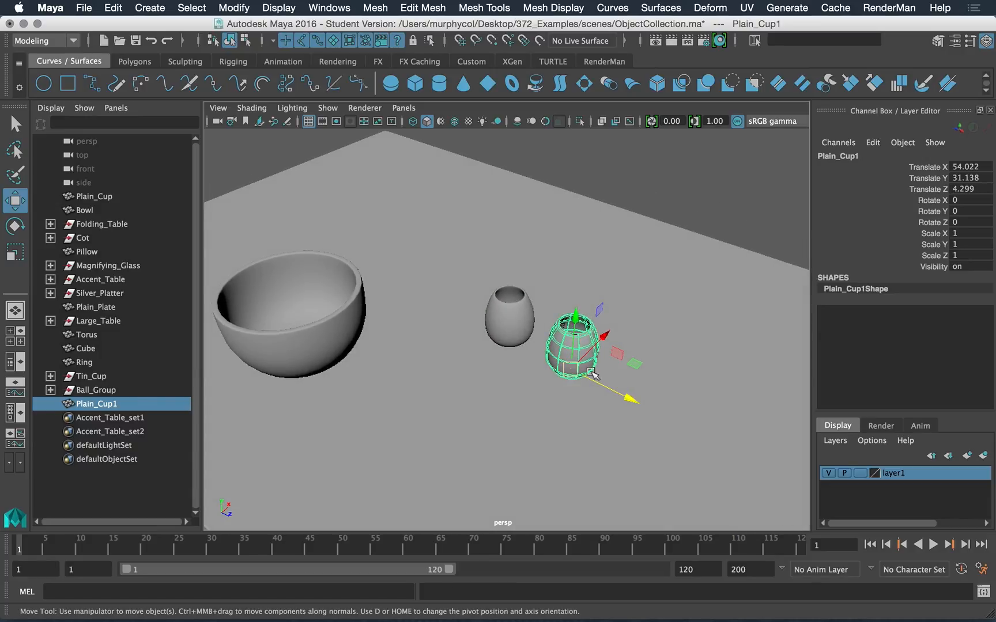
Duplicate the plain cup two more times and place the copies on the large table's top.
key("super+d")
left_click_drag(616, 342, 602, 159)
key("super+d")
left_click(602, 159)
Duplicate the bowl, place the copy on the large table's top apart from the original, deselect it and view the whole scene.
left_click_drag(593, 349, 537, 250, "alt")
left_click(390, 326)
key("super+d")
left_click(610, 245)
left_click_drag(607, 338, 527, 340, "alt")
right_click_drag(527, 340, 514, 341, "alt")
middle_click_drag(592, 350, 571, 357, "alt")
right_click_drag(572, 358, 569, 358, "alt")
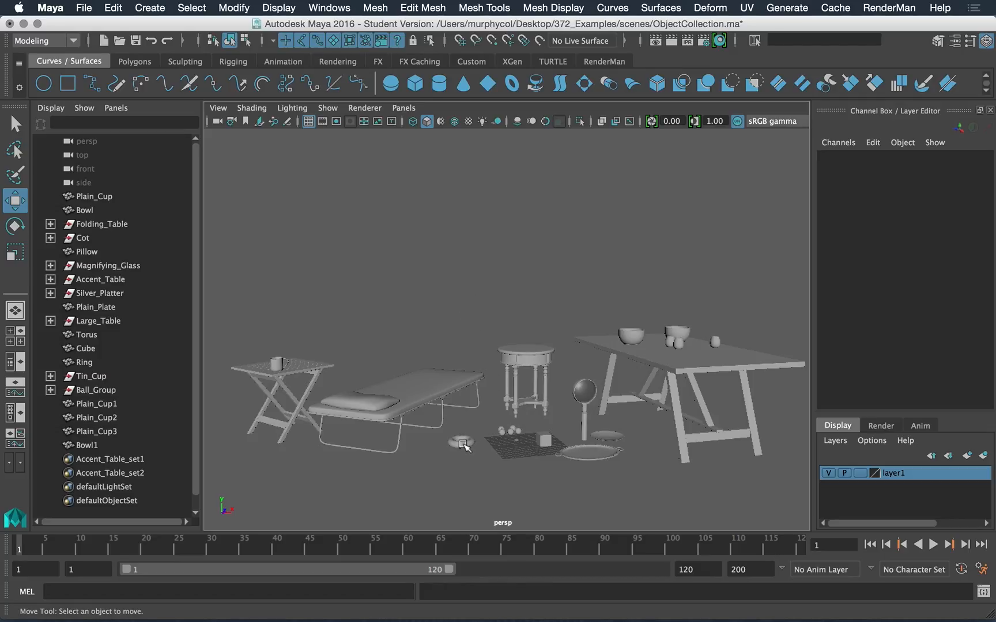
left_click(507, 441)
left_click(529, 469)
left_click_drag(507, 446, 507, 445)
left_click(513, 472)
left_click(540, 469)
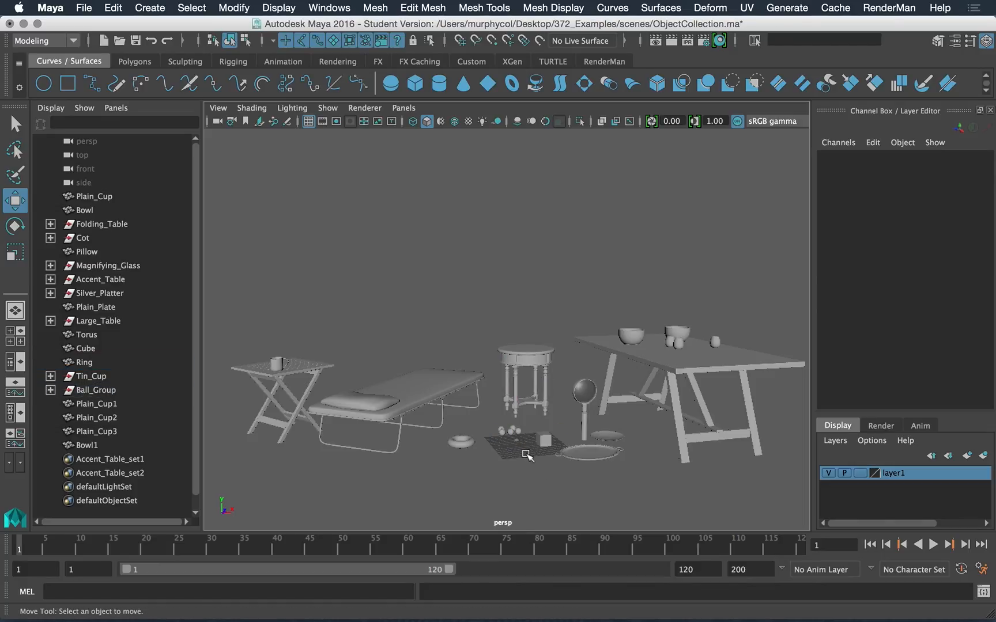